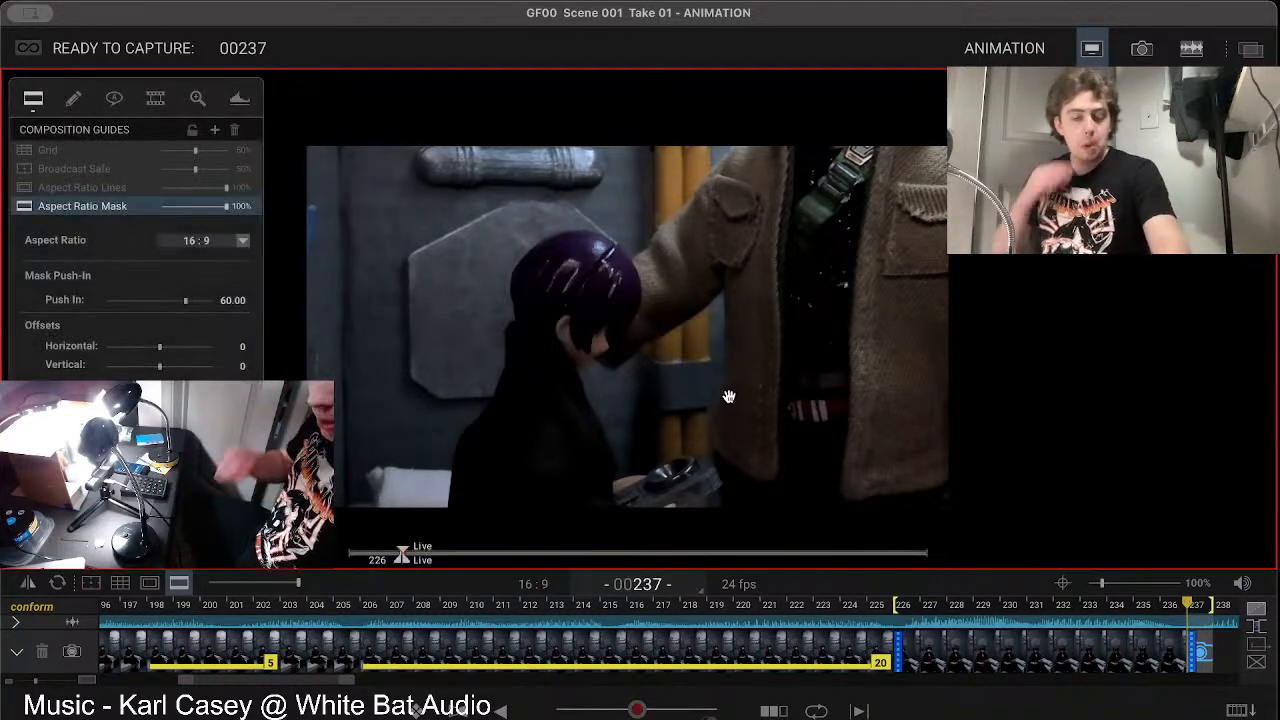
Step: Set the freehand pen on the Drawing 1 layer to the second-thinnest line width
{"action": "left_click", "coordinate": [73, 98]}
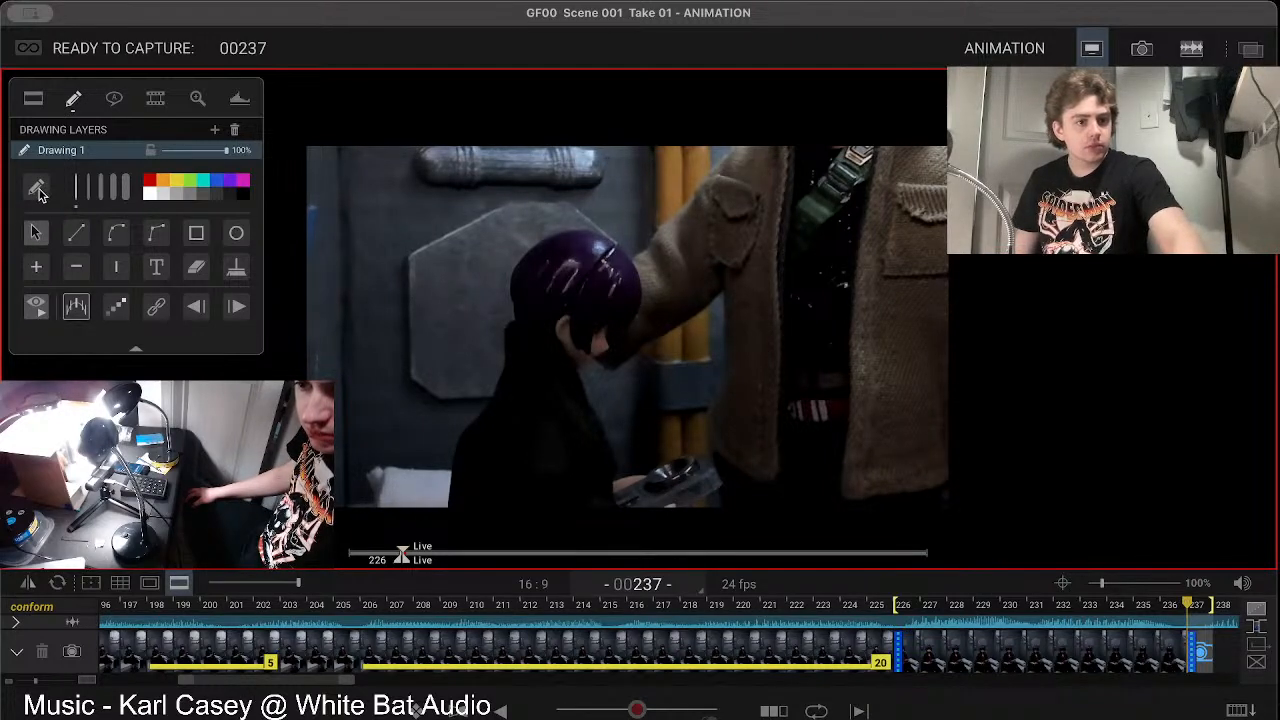
{"action": "left_click", "coordinate": [88, 195]}
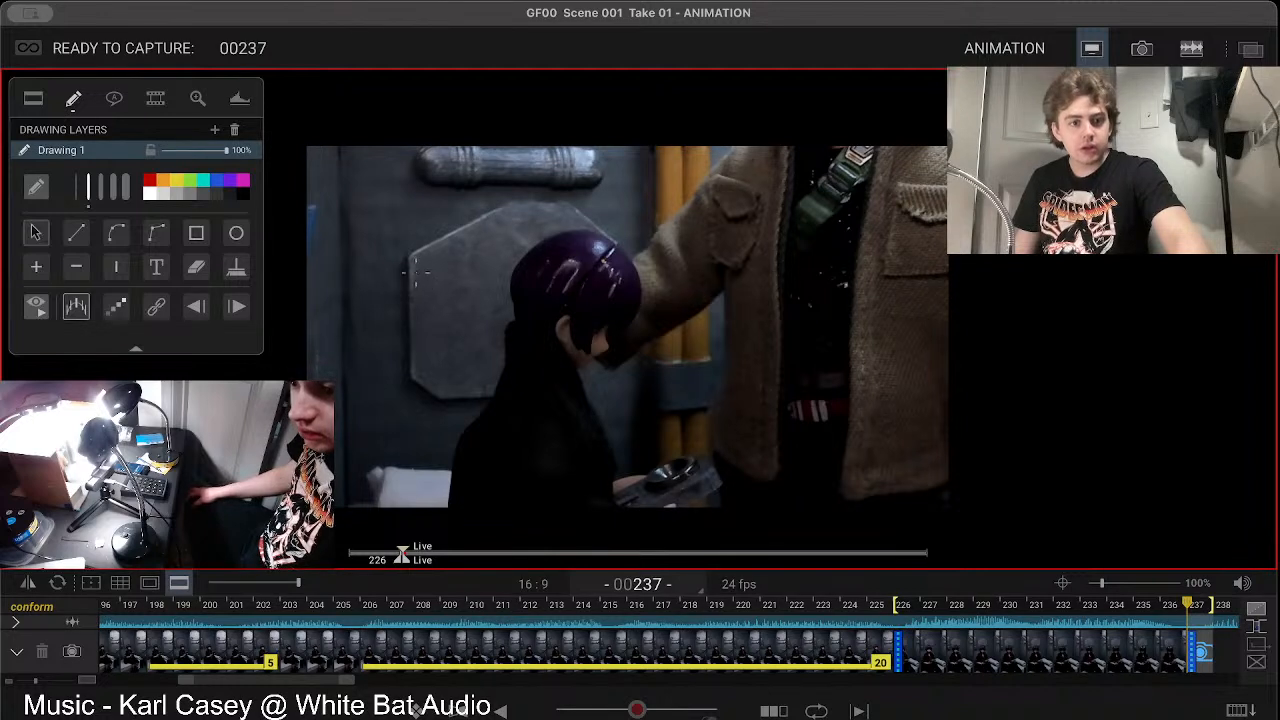
{"action": "mouse_move", "coordinate": [385, 232]}
{"action": "left_mouse_down"}
{"action": "mouse_move", "coordinate": [421, 282]}
{"action": "mouse_move", "coordinate": [463, 208]}
{"action": "mouse_move", "coordinate": [487, 183]}
{"action": "left_mouse_up"}
{"action": "key", "text": "super+z"}
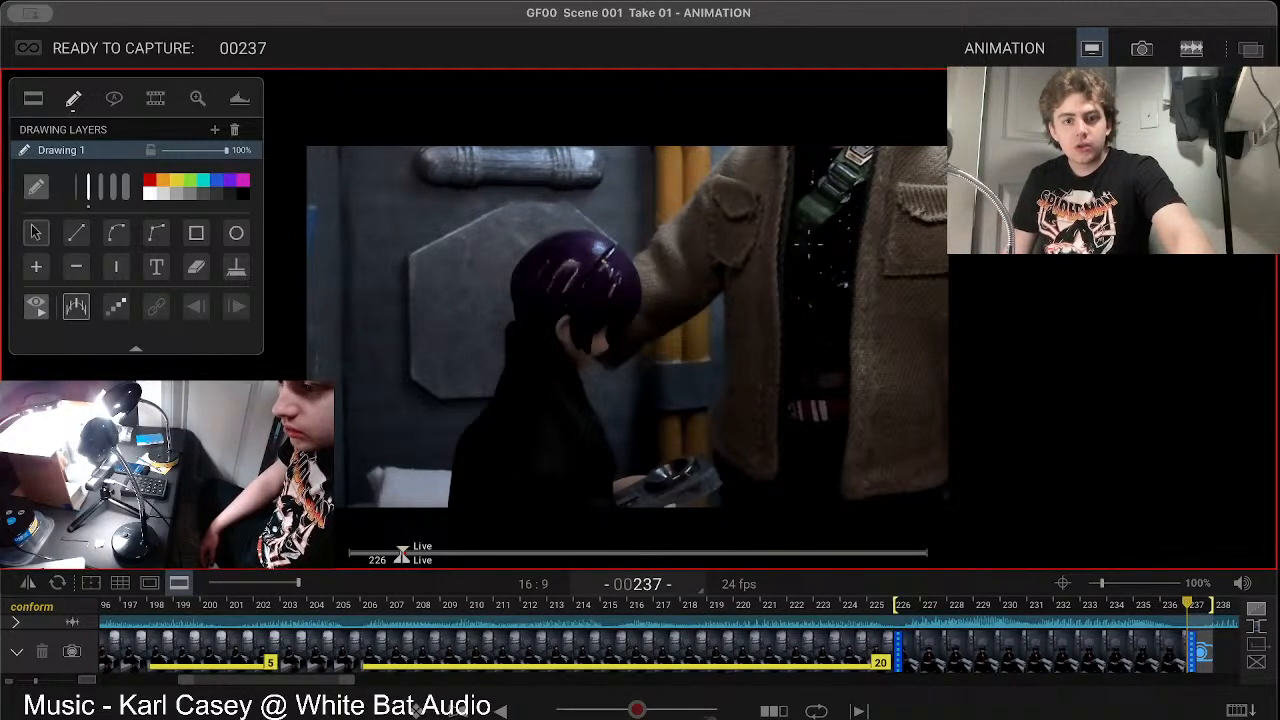
{"action": "mouse_move", "coordinate": [836, 226]}
{"action": "left_mouse_down"}
{"action": "mouse_move", "coordinate": [822, 256]}
{"action": "mouse_move", "coordinate": [856, 236]}
{"action": "mouse_move", "coordinate": [842, 236]}
{"action": "left_mouse_up"}
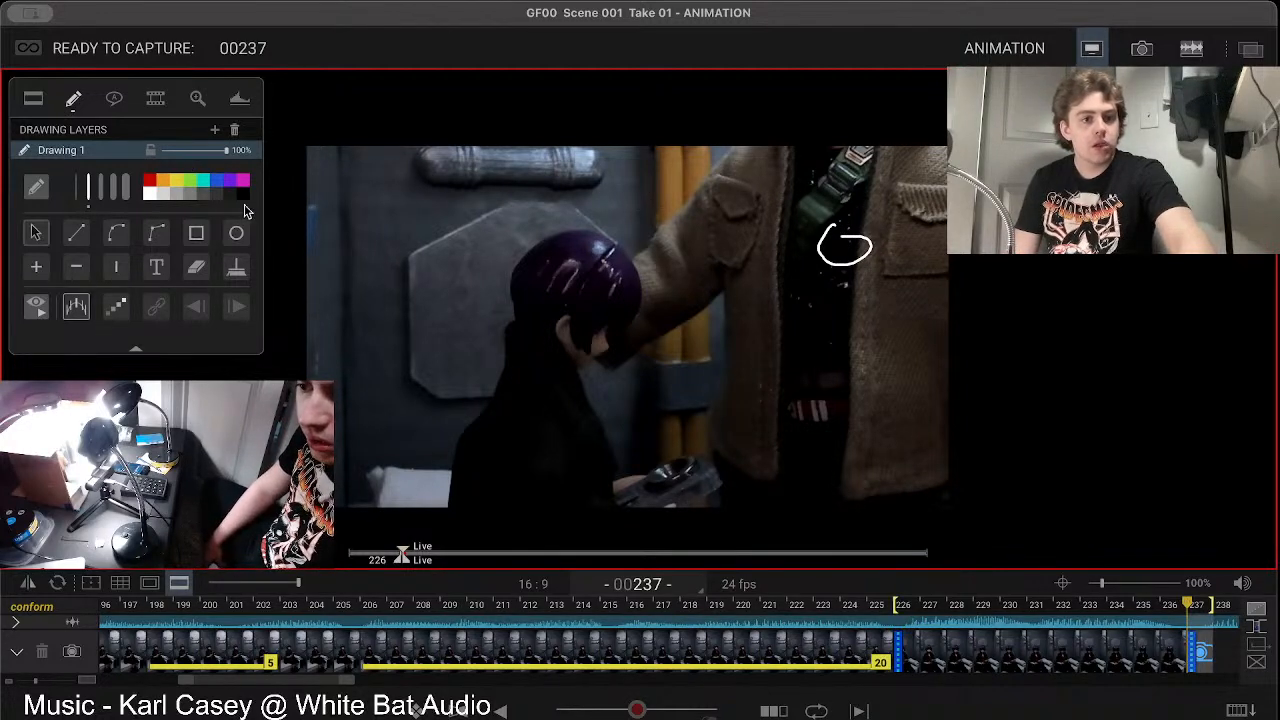
{"action": "key", "text": "super+z"}
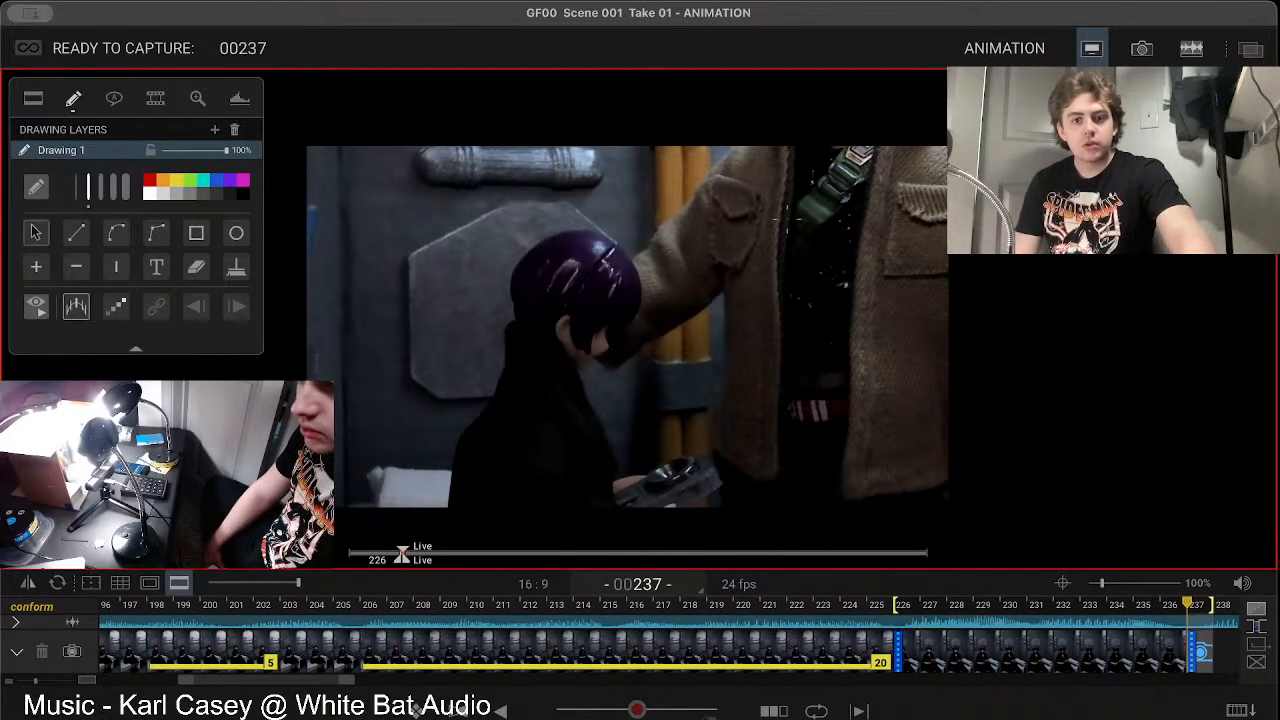
Step: Annotate the live frame with white arrows numbered 1, 2 and 3 over the jacketed figure, and leave drawing mode
{"action": "mouse_move", "coordinate": [822, 280]}
{"action": "left_mouse_down"}
{"action": "mouse_move", "coordinate": [848, 260]}
{"action": "mouse_move", "coordinate": [856, 273]}
{"action": "left_mouse_up"}
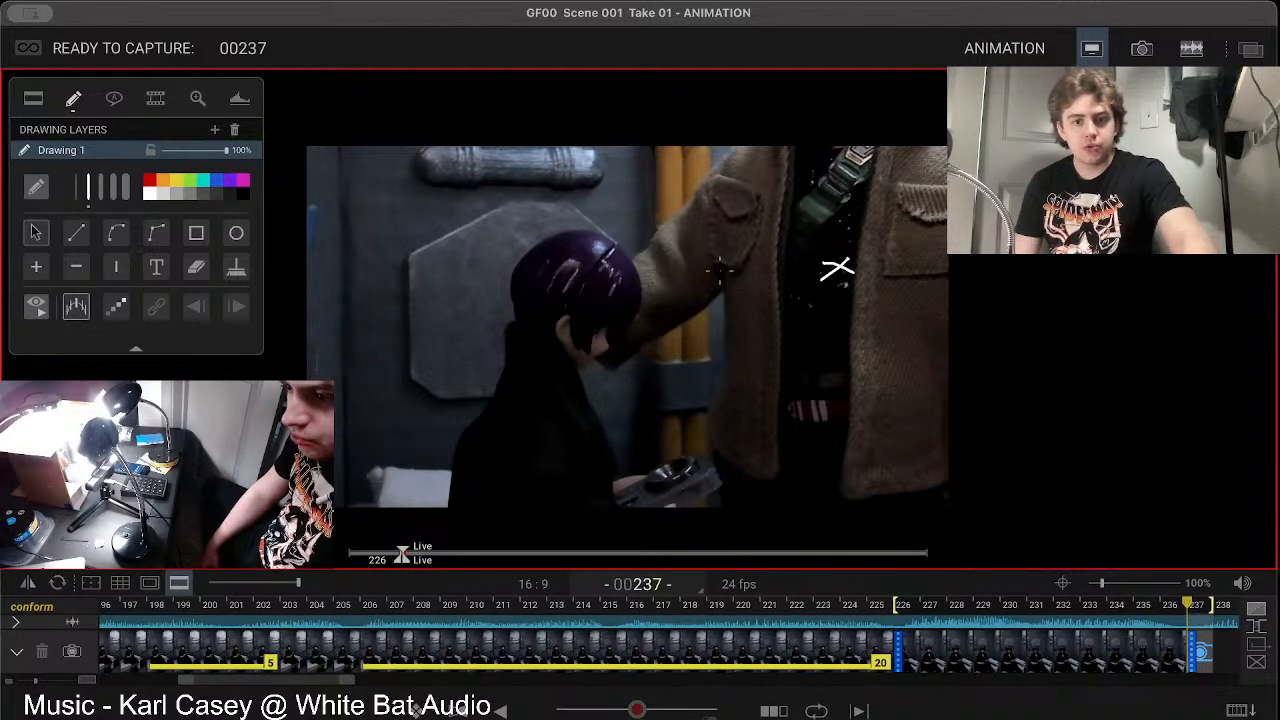
{"action": "mouse_move", "coordinate": [686, 272]}
{"action": "left_mouse_down"}
{"action": "mouse_move", "coordinate": [766, 250]}
{"action": "mouse_move", "coordinate": [803, 257]}
{"action": "mouse_move", "coordinate": [768, 237]}
{"action": "mouse_move", "coordinate": [805, 257]}
{"action": "mouse_move", "coordinate": [770, 271]}
{"action": "left_mouse_up"}
{"action": "left_click_drag", "start_coordinate": [679, 208], "coordinate": [677, 242]}
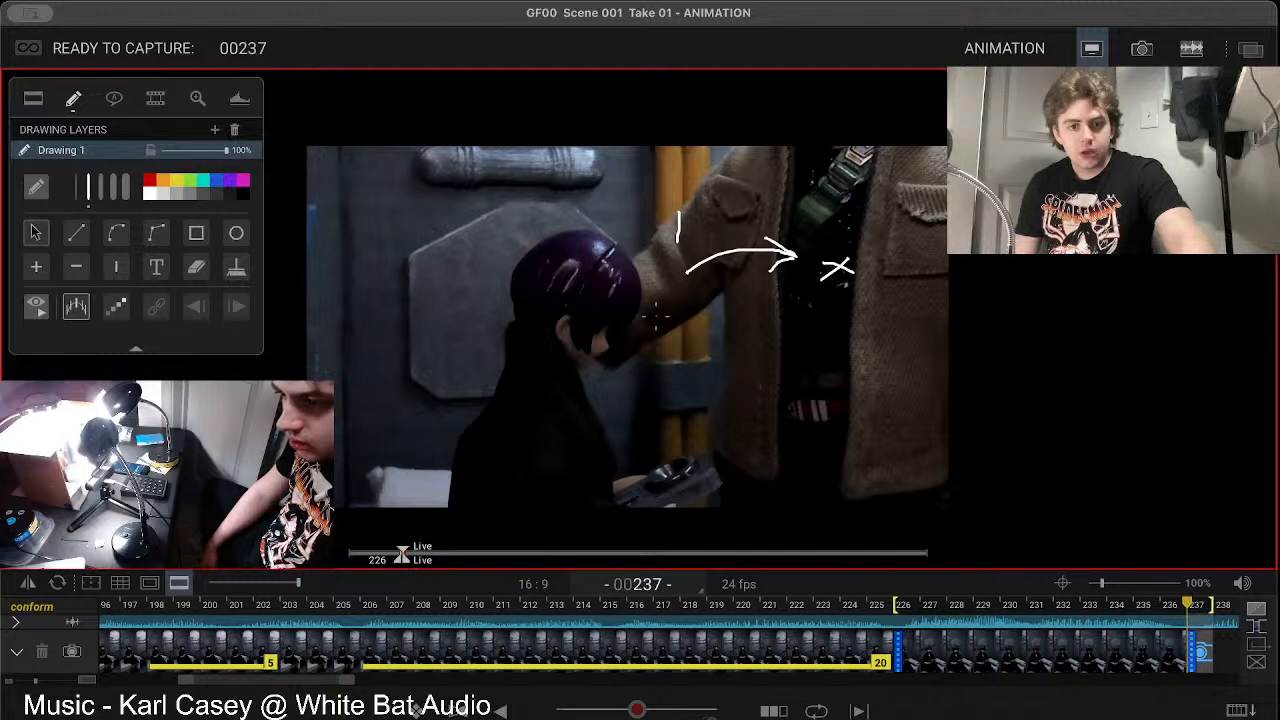
{"action": "mouse_move", "coordinate": [662, 320]}
{"action": "left_mouse_down"}
{"action": "mouse_move", "coordinate": [667, 346]}
{"action": "mouse_move", "coordinate": [712, 380]}
{"action": "mouse_move", "coordinate": [710, 362]}
{"action": "mouse_move", "coordinate": [688, 380]}
{"action": "left_mouse_up"}
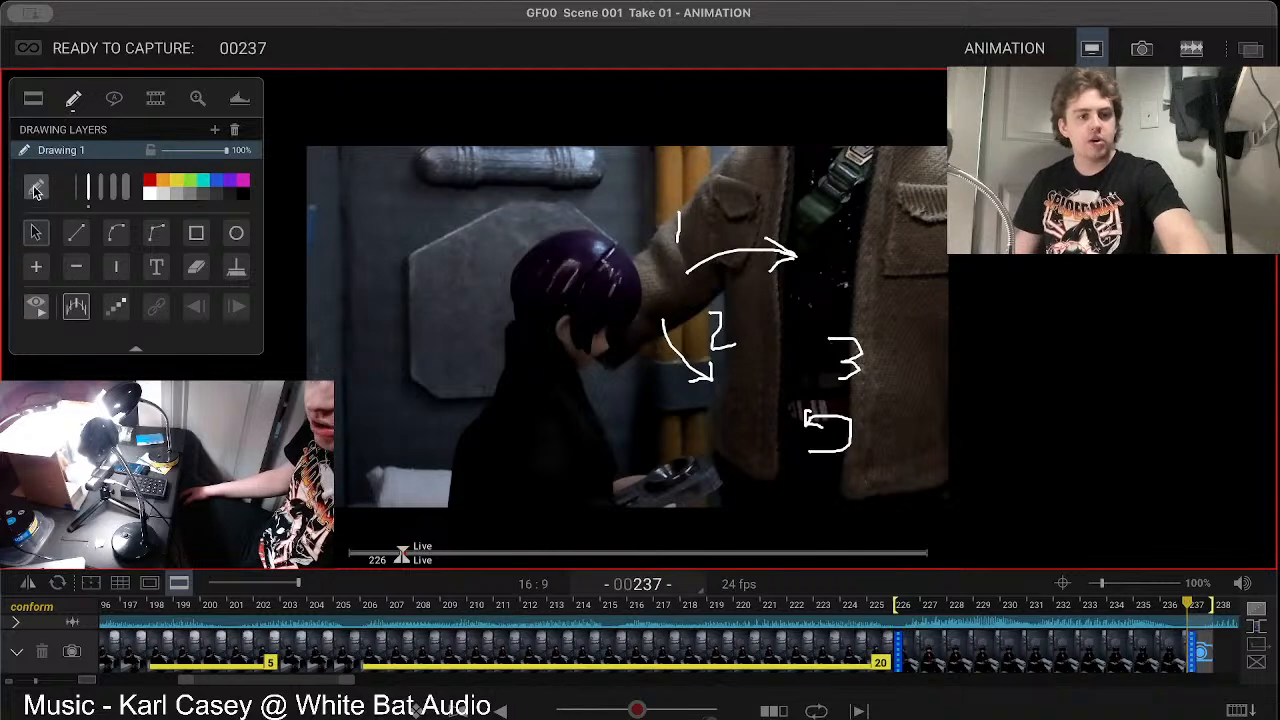
{"action": "left_click", "coordinate": [37, 234]}
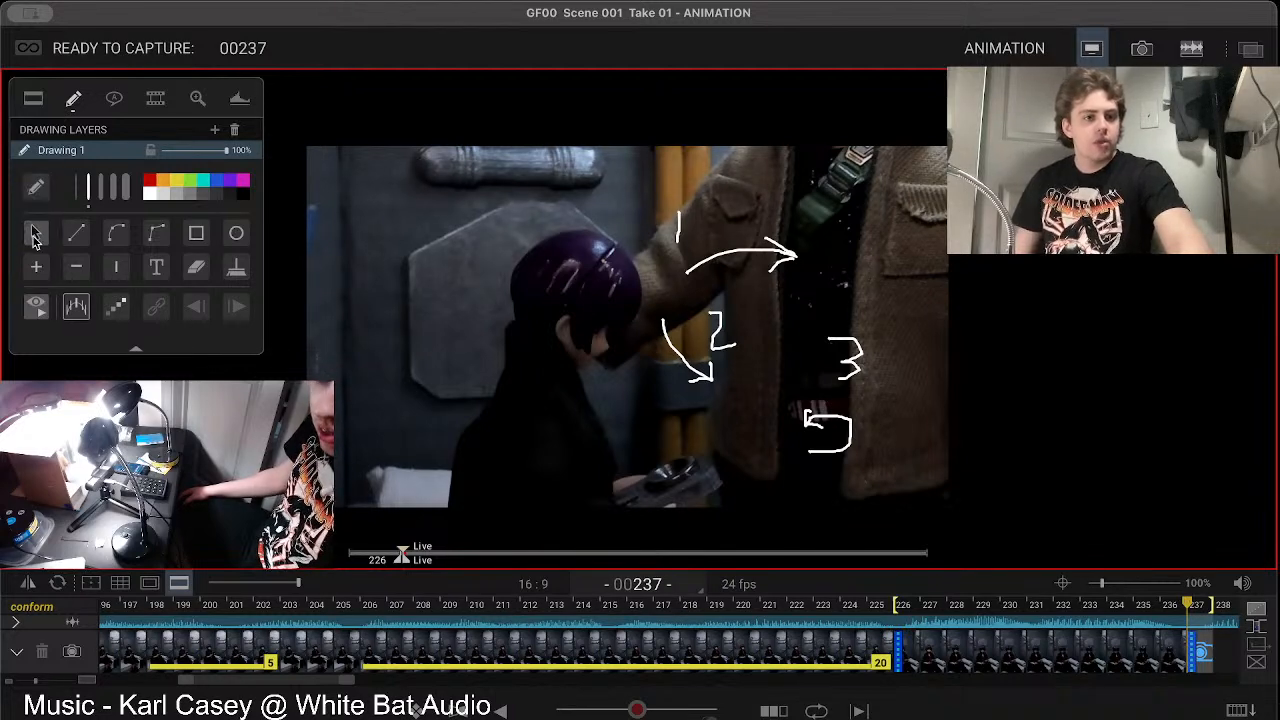
{"action": "left_click", "coordinate": [34, 98]}
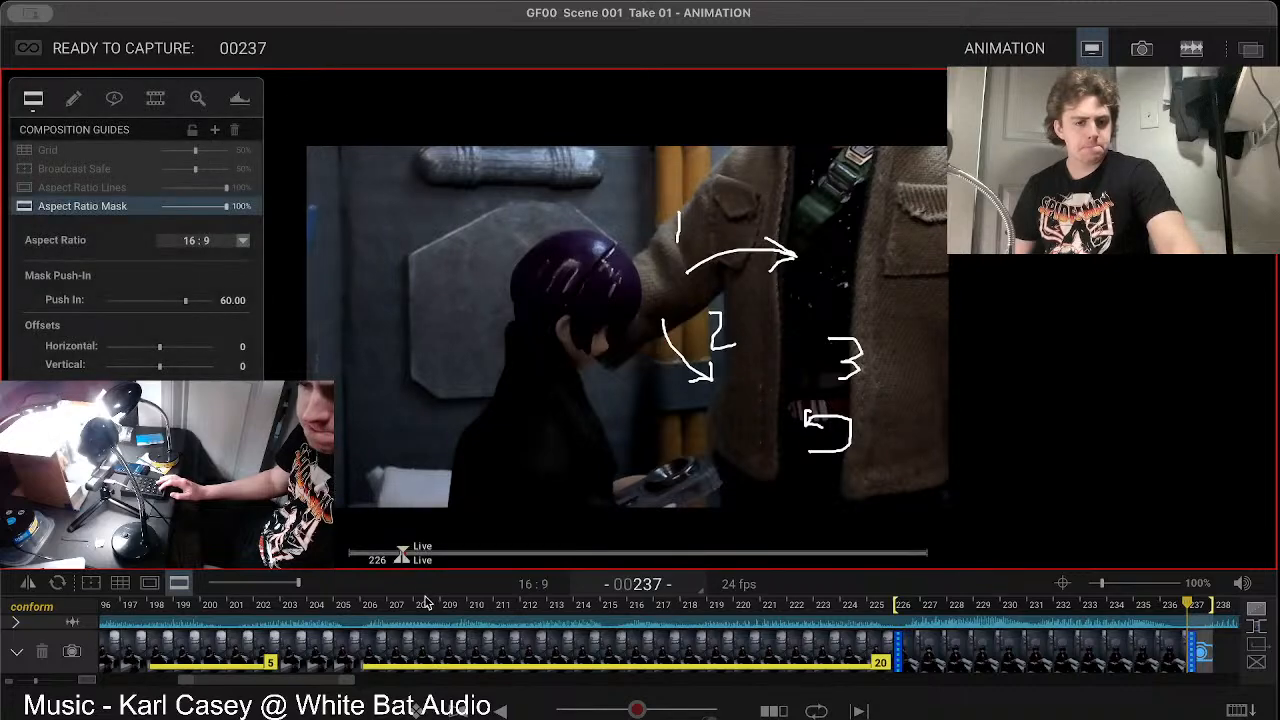
Step: Play back the shot and step backward through the captured frames to review the earlier animation up to frame 169
{"action": "left_click_drag", "start_coordinate": [401, 557], "coordinate": [251, 568]}
{"action": "key", "text": "space"}
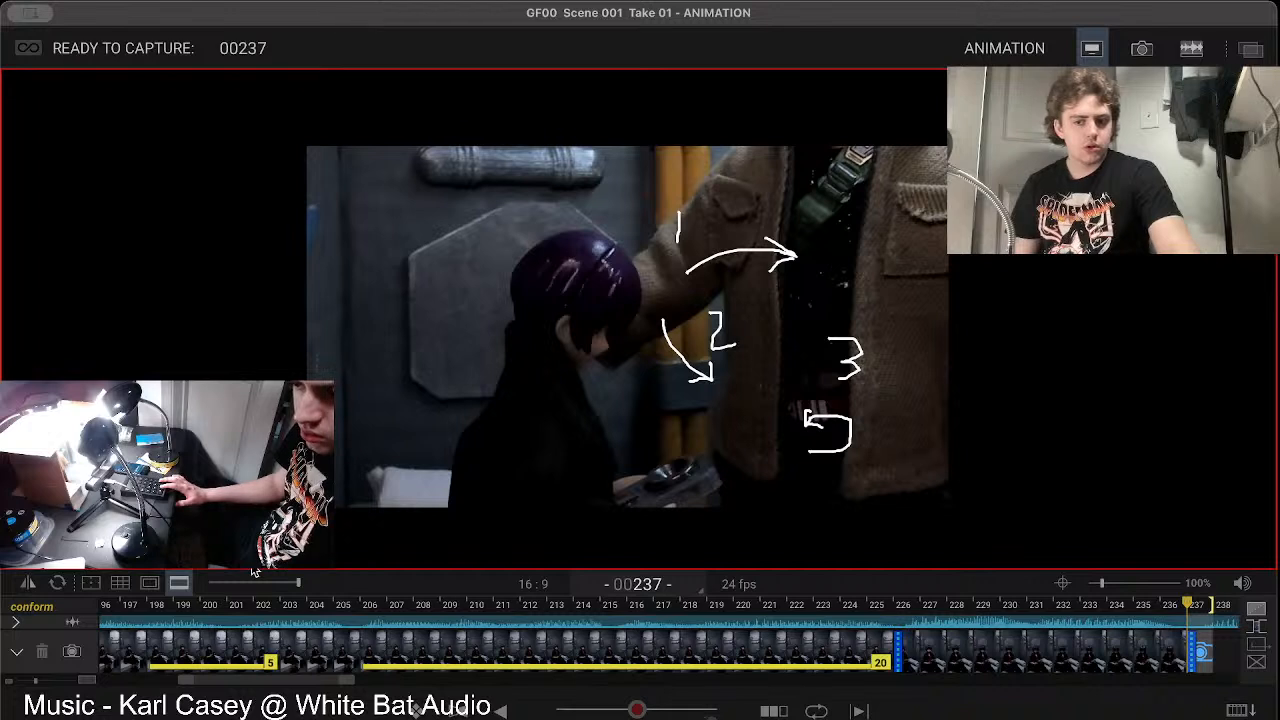
{"action": "left_click", "coordinate": [884, 645]}
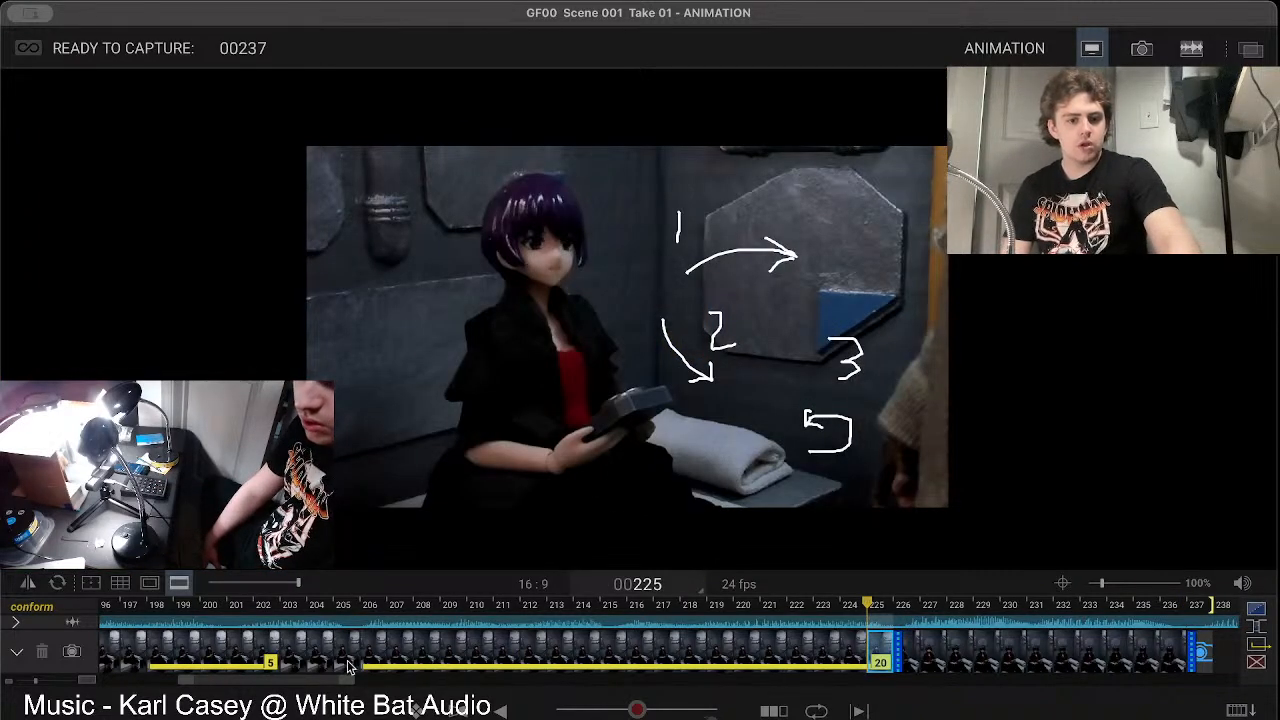
{"action": "left_click", "coordinate": [325, 658]}
{"action": "left_click", "coordinate": [245, 656]}
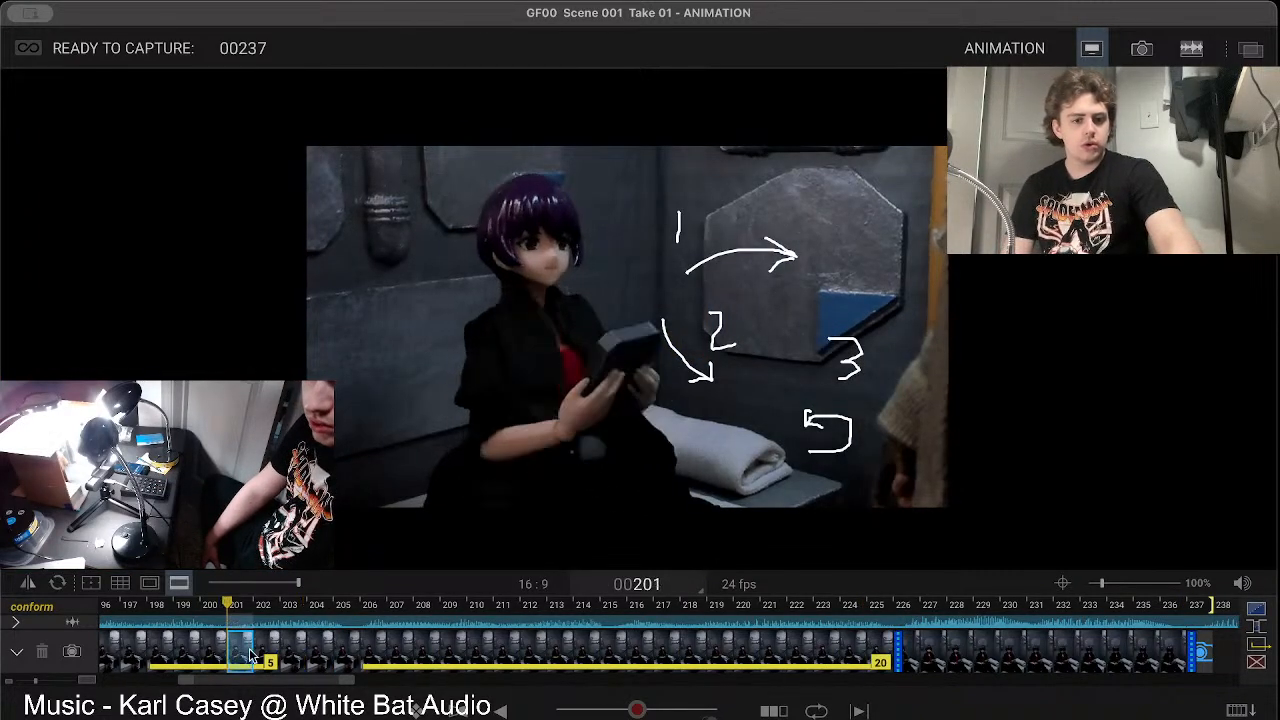
{"action": "left_click", "coordinate": [110, 655]}
{"action": "key", "text": "Left"}
{"action": "key", "text": "Left"}
{"action": "key", "text": "Left"}
{"action": "key", "text": "Left"}
{"action": "key", "text": "Left"}
{"action": "key", "text": "Left"}
{"action": "key", "text": "Left"}
{"action": "key", "text": "Left"}
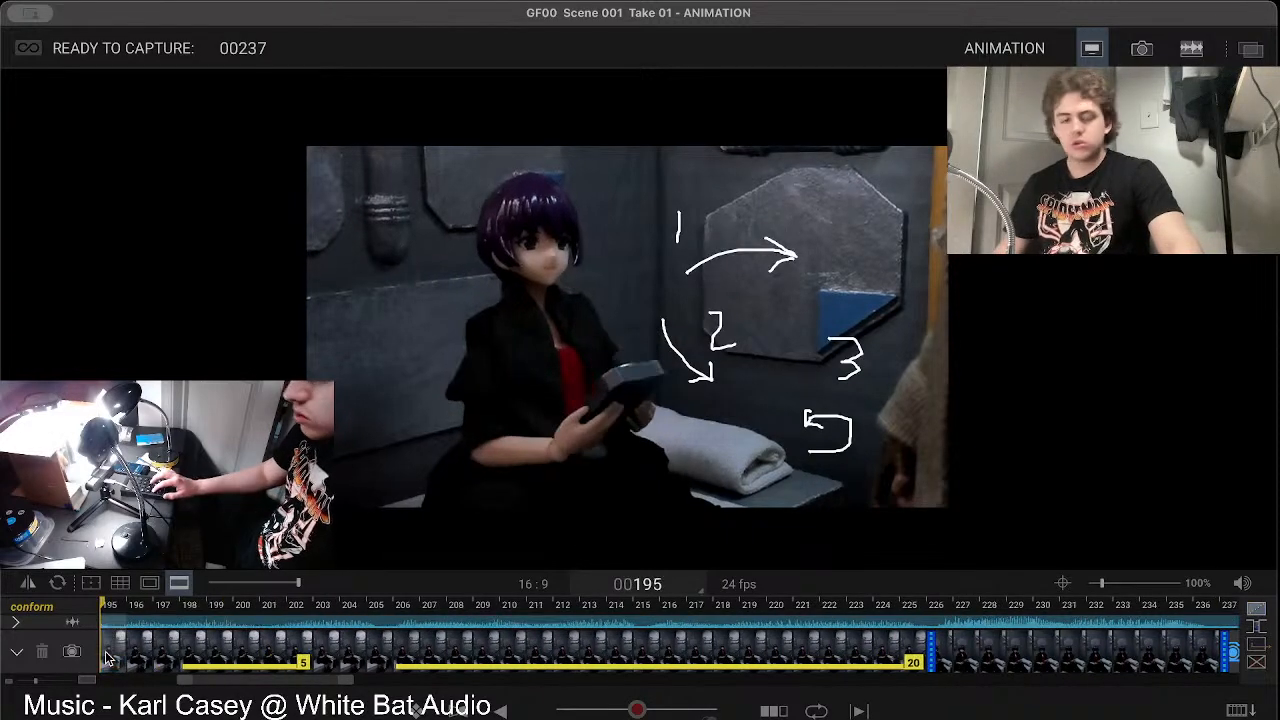
{"action": "key", "text": "Left"}
{"action": "key", "text": "Left"}
{"action": "key", "text": "Left"}
{"action": "key", "text": "Left"}
{"action": "key", "text": "Left"}
{"action": "key", "text": "Left"}
{"action": "key", "text": "Left"}
{"action": "key", "text": "Left"}
{"action": "key", "text": "Left"}
{"action": "key", "text": "Left"}
{"action": "key", "text": "Left"}
{"action": "key", "text": "Left"}
{"action": "key", "text": "Left"}
{"action": "key", "text": "Left"}
{"action": "key", "text": "Left"}
{"action": "key", "text": "Left"}
{"action": "key", "text": "Left"}
{"action": "key", "text": "Left"}
{"action": "key", "text": "Left"}
{"action": "key", "text": "Left"}
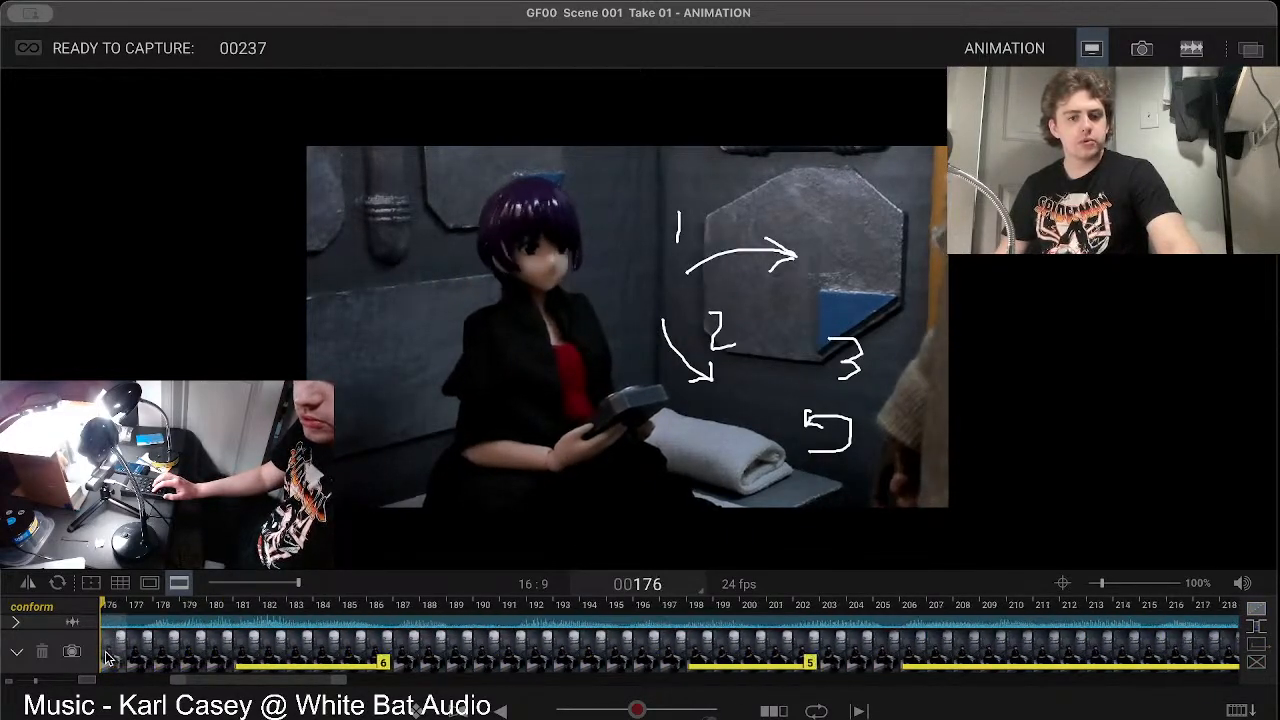
{"action": "key", "text": "Right"}
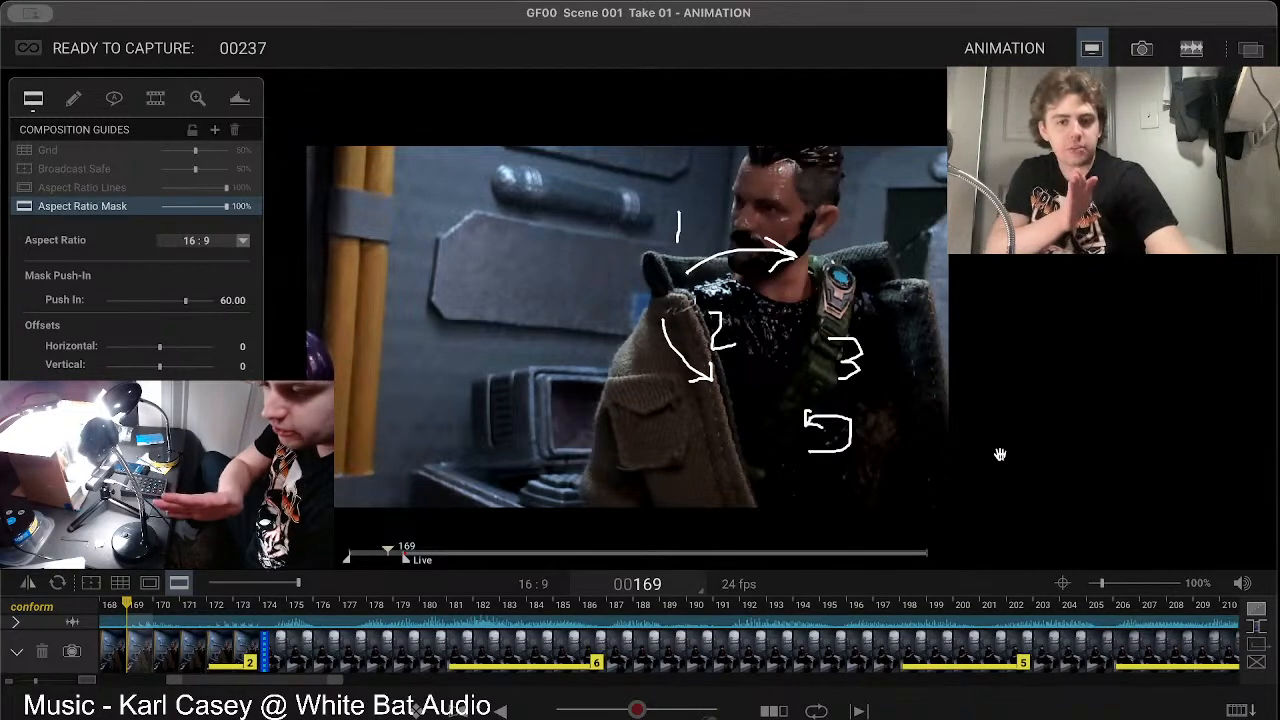
Step: Clear all strokes from the Drawing 1 layer and return to the composition guides
{"action": "left_click", "coordinate": [73, 97]}
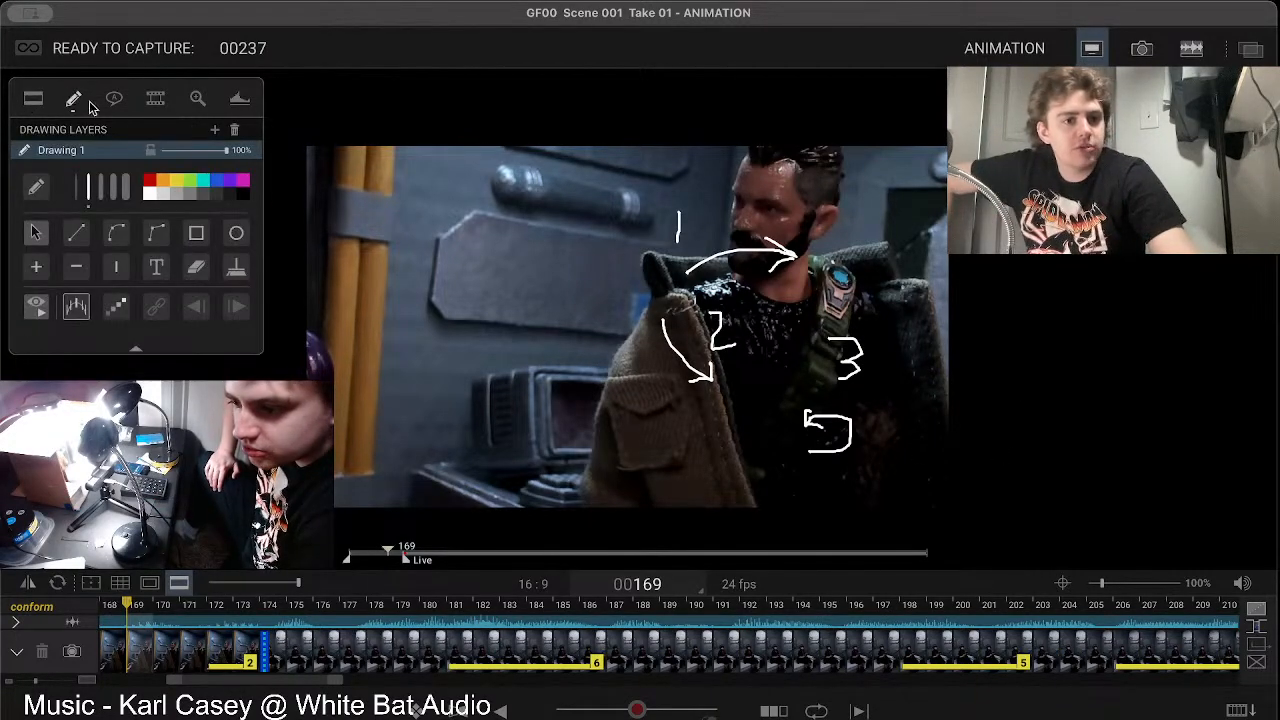
{"action": "left_click", "coordinate": [237, 268]}
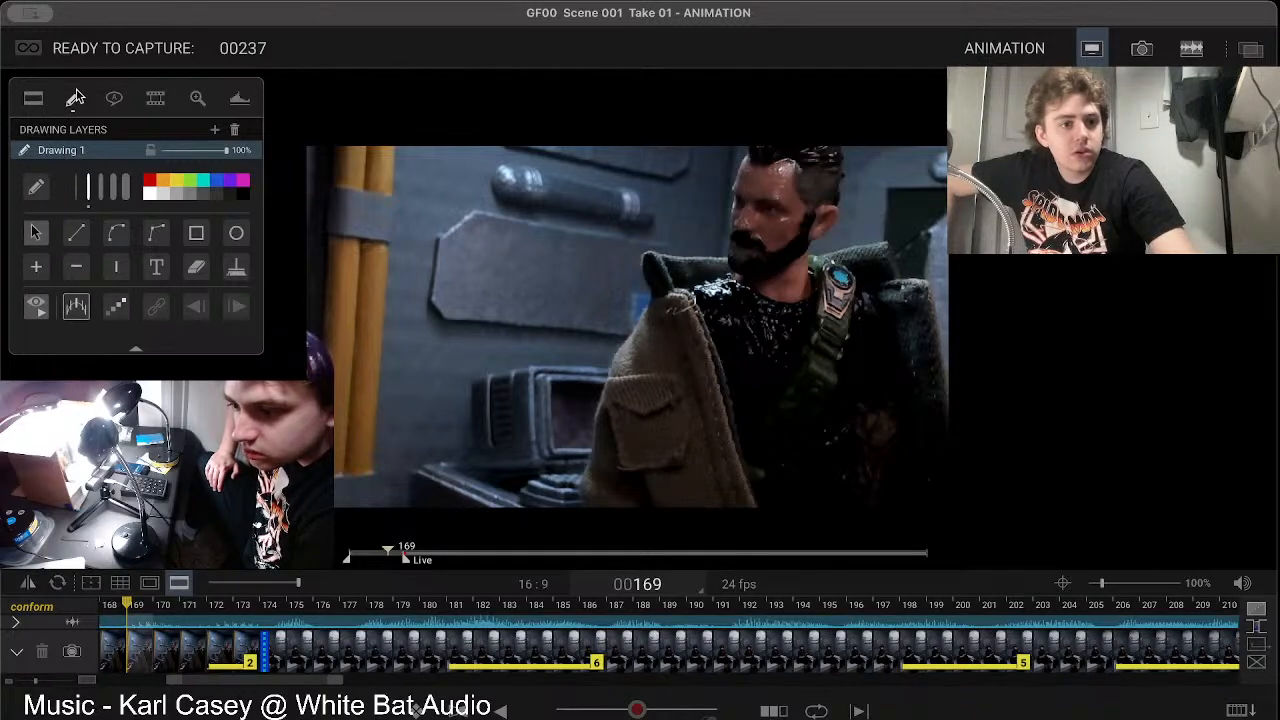
{"action": "left_click", "coordinate": [36, 102]}
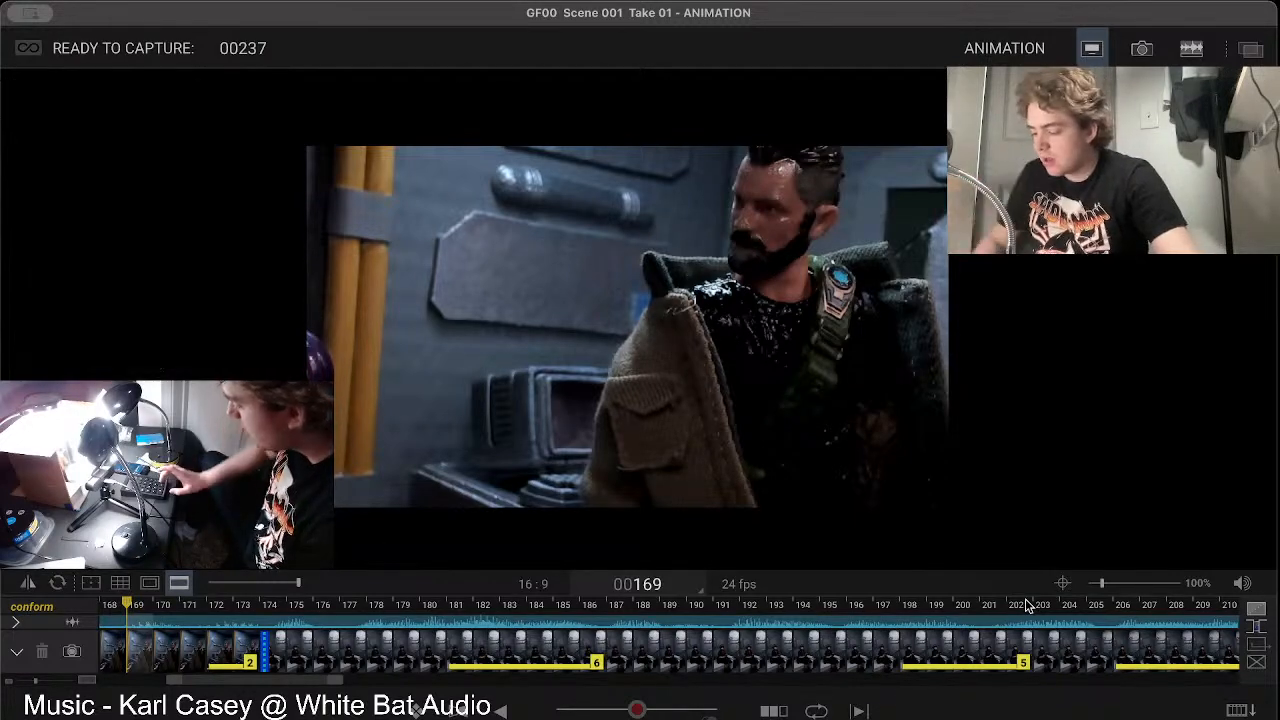
Step: Sketch an arrow slanting down beside the purple-haired figure on the live view, and clear it from the drawing layer
{"action": "key", "text": "3"}
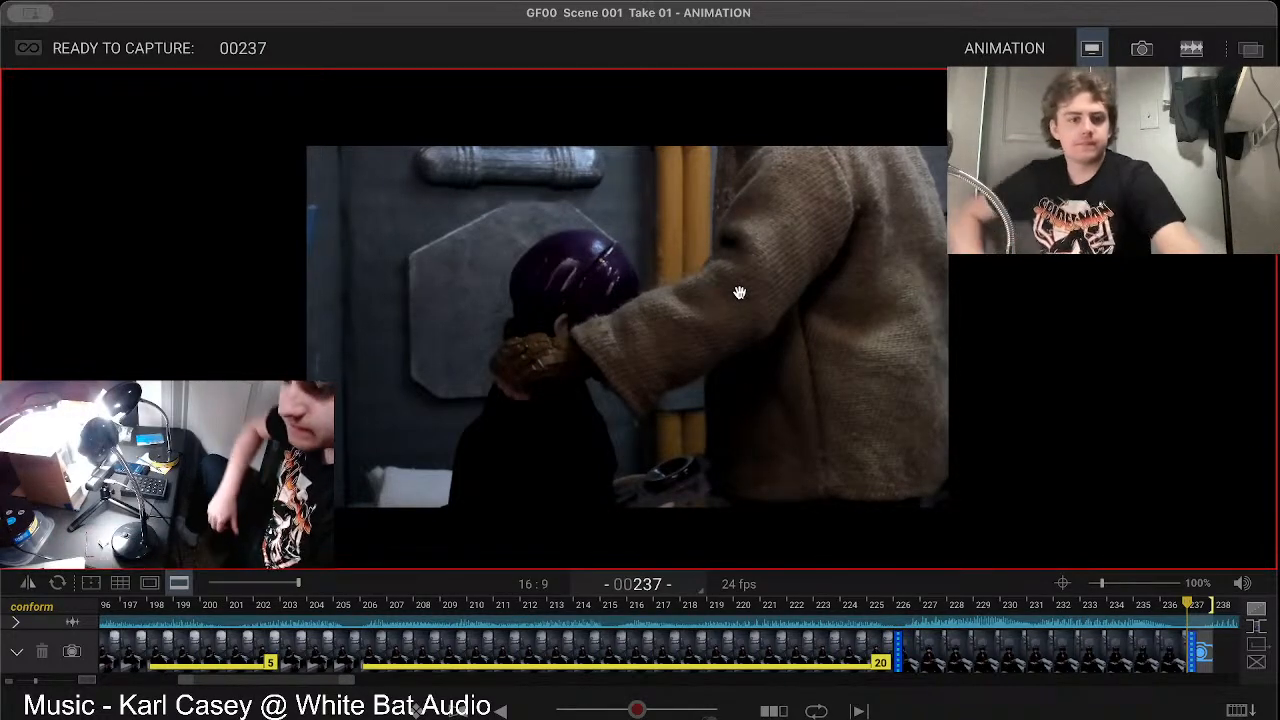
{"action": "mouse_move", "coordinate": [226, 349]}
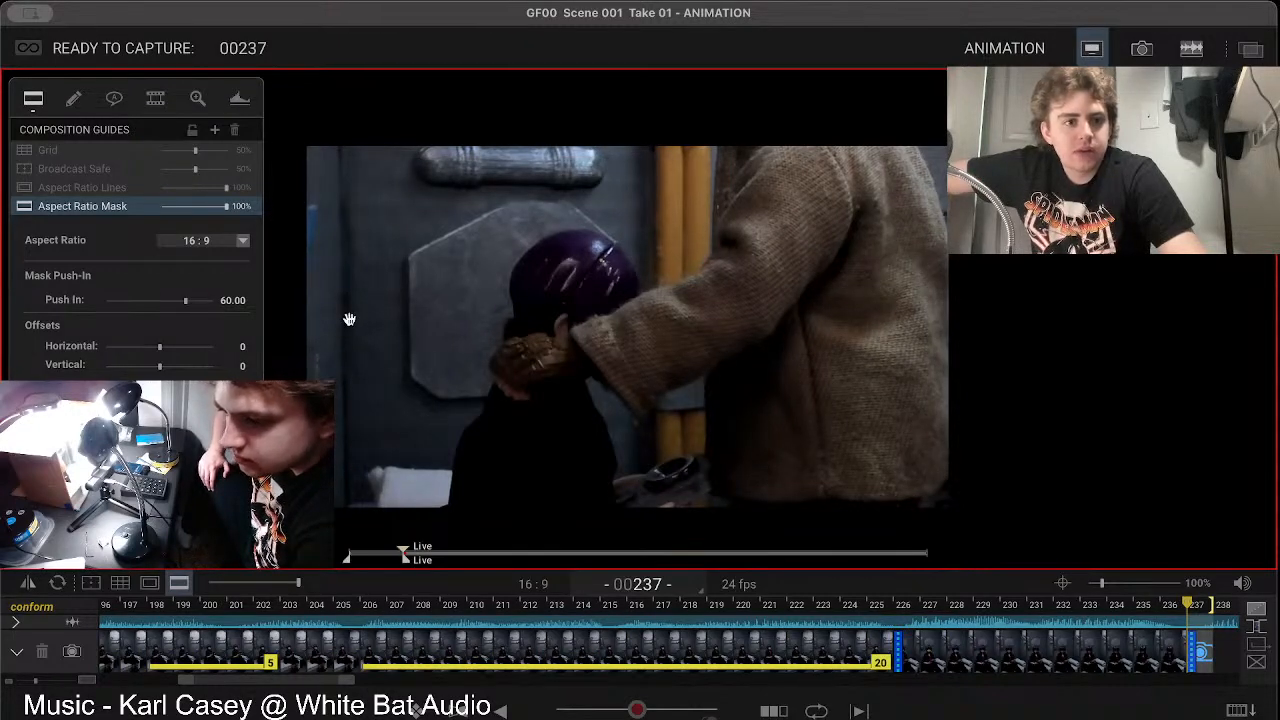
{"action": "left_click", "coordinate": [73, 100]}
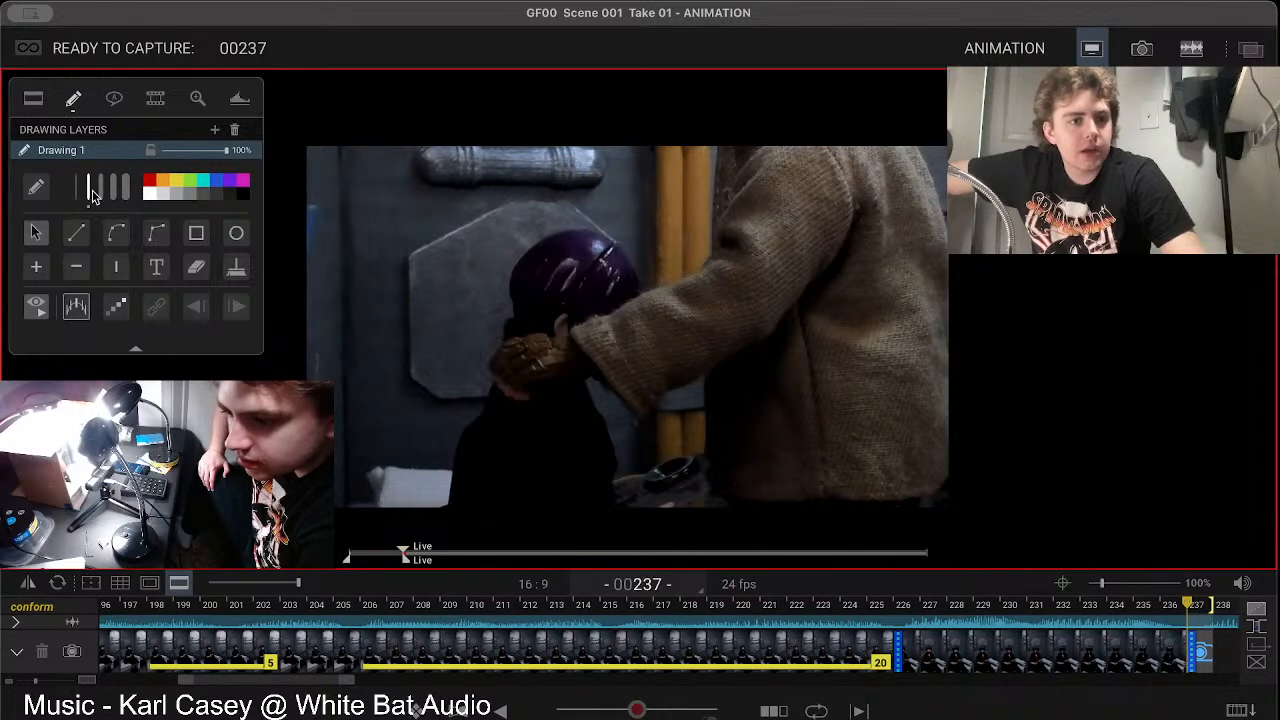
{"action": "left_click", "coordinate": [40, 190]}
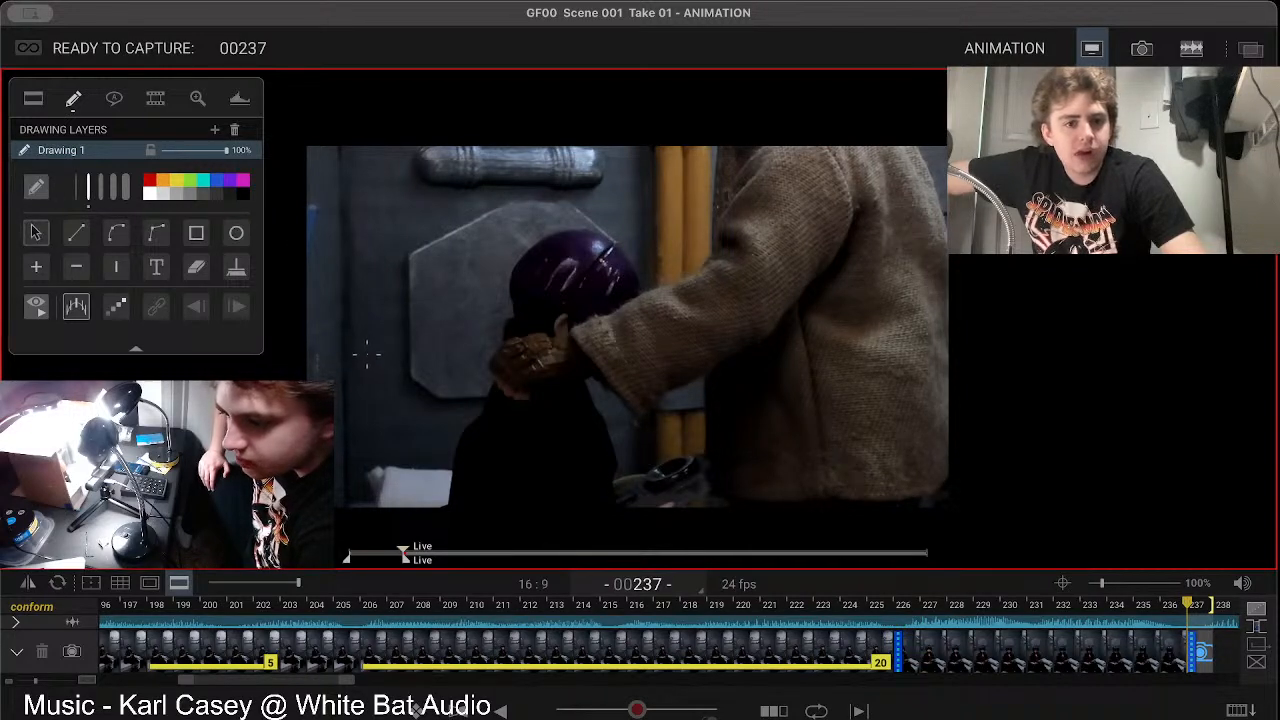
{"action": "left_click_drag", "start_coordinate": [362, 357], "coordinate": [441, 251]}
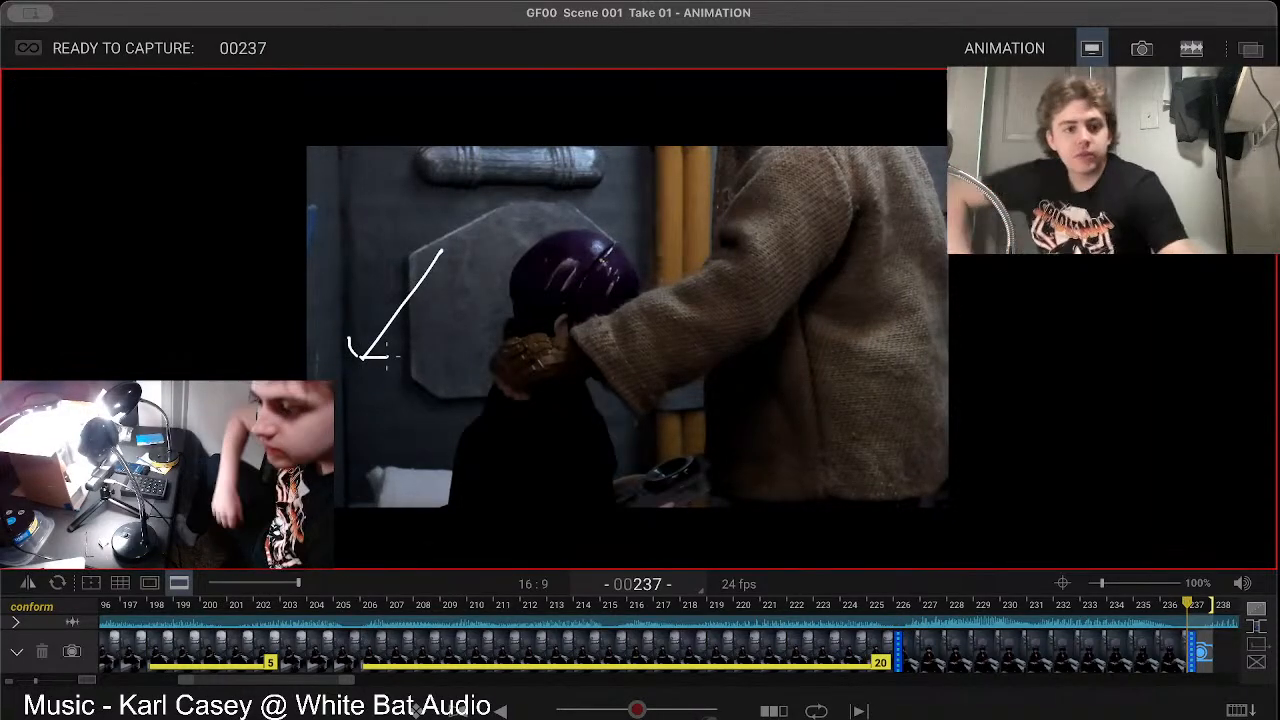
{"action": "mouse_move", "coordinate": [222, 337]}
{"action": "left_click", "coordinate": [237, 271]}
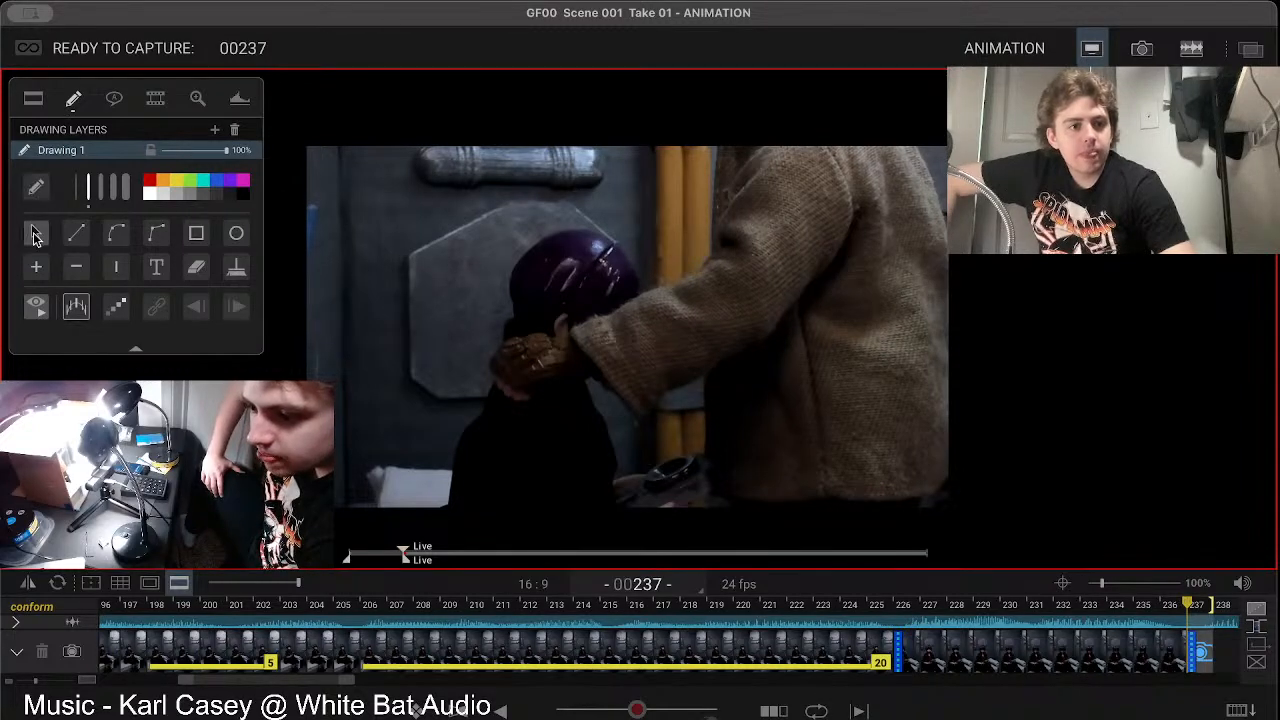
{"action": "left_click", "coordinate": [33, 100]}
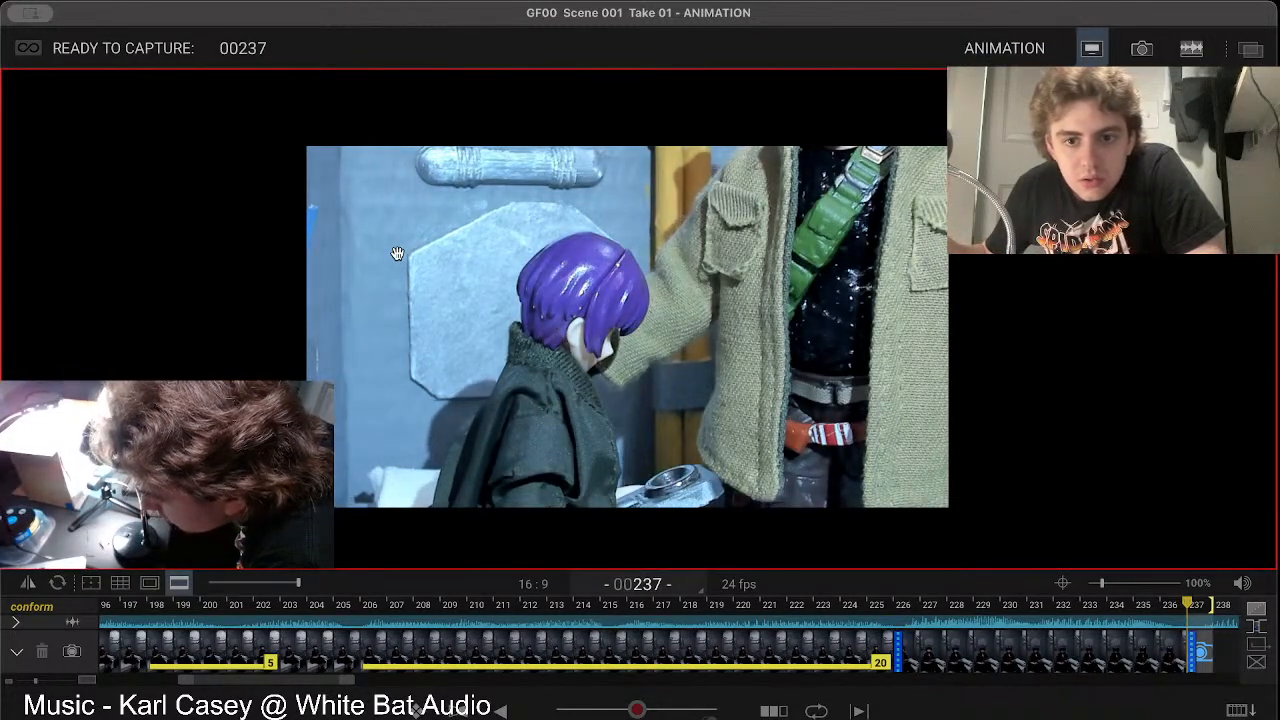
Step: Take a test shot of the brightly lit set in the Cinematography workspace
{"action": "left_click", "coordinate": [1141, 48]}
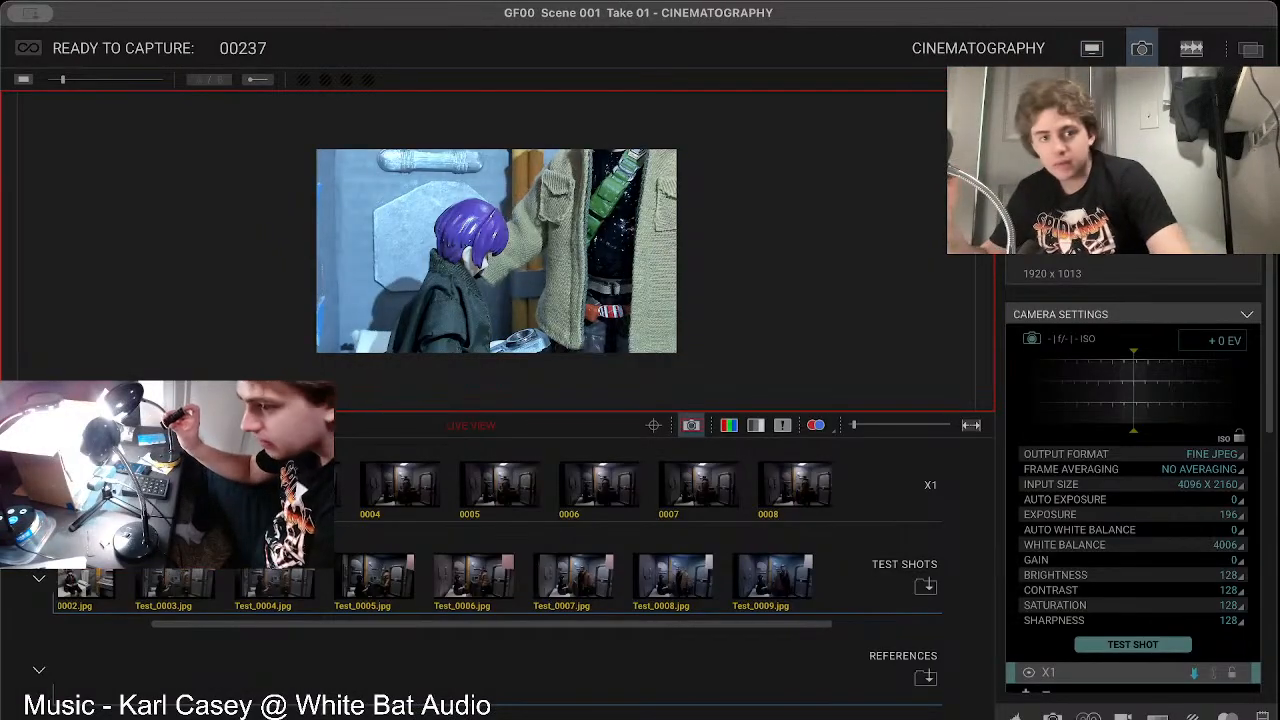
{"action": "left_click", "coordinate": [1129, 648]}
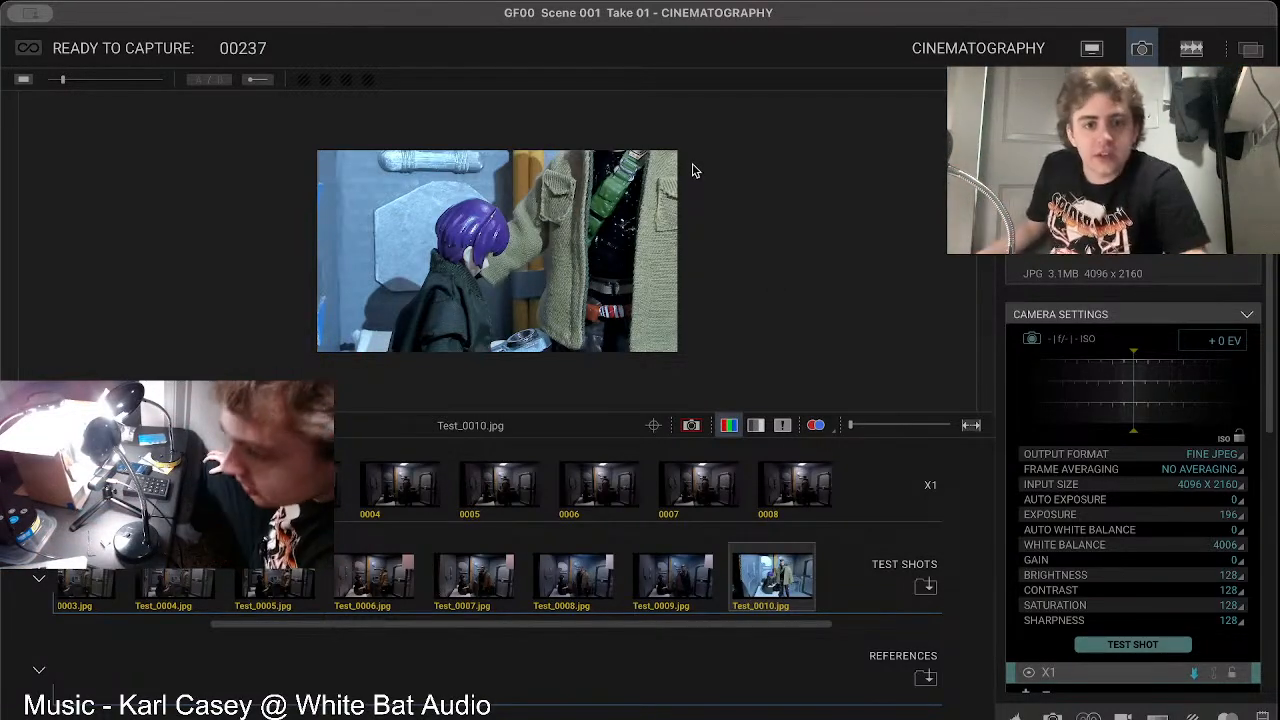
Step: Inspect the new test shot enlarged, examining the purple hair, jacket, torso, belt and handheld prop
{"action": "left_click_drag", "start_coordinate": [848, 432], "coordinate": [918, 430]}
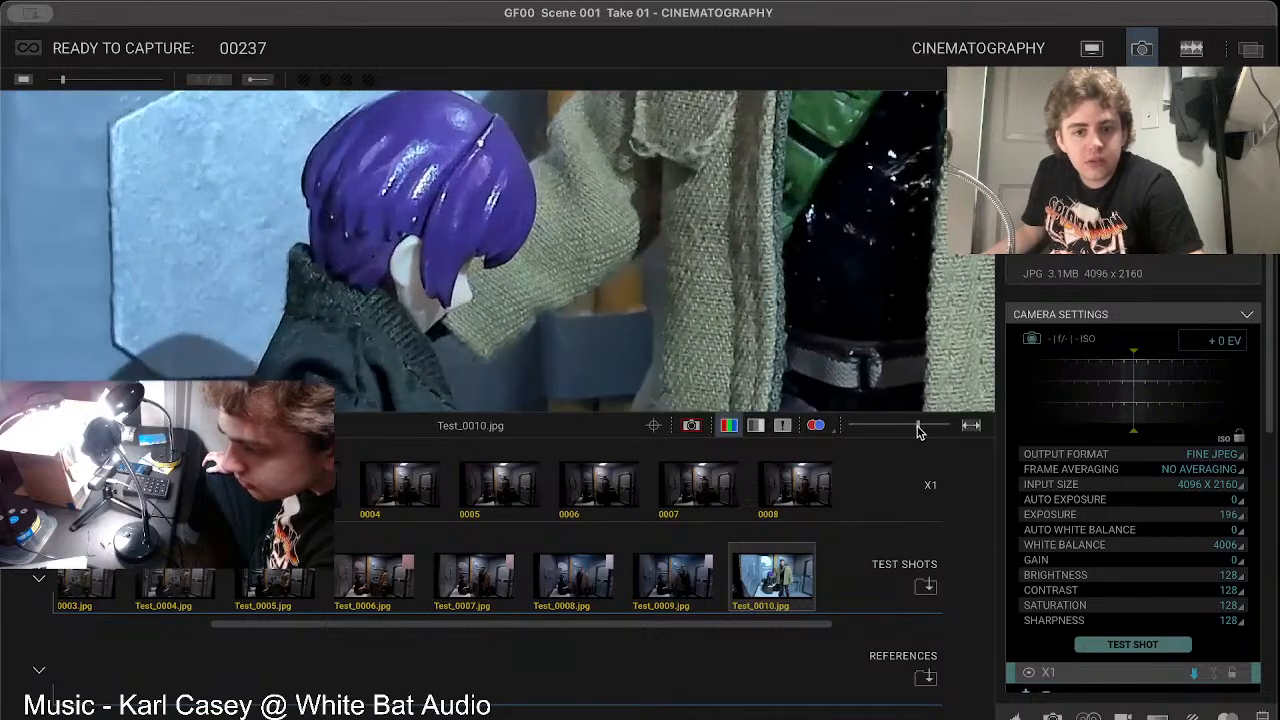
{"action": "left_click_drag", "start_coordinate": [632, 415], "coordinate": [606, 496]}
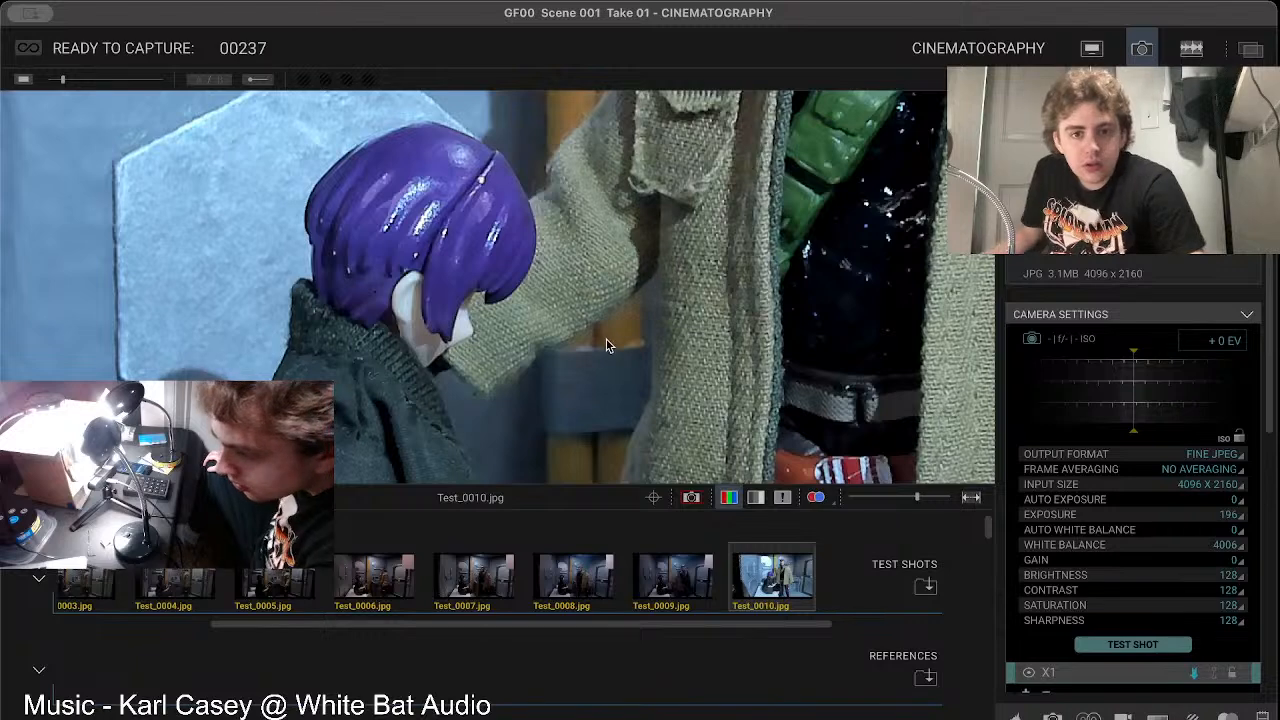
{"action": "left_click_drag", "start_coordinate": [705, 321], "coordinate": [602, 320]}
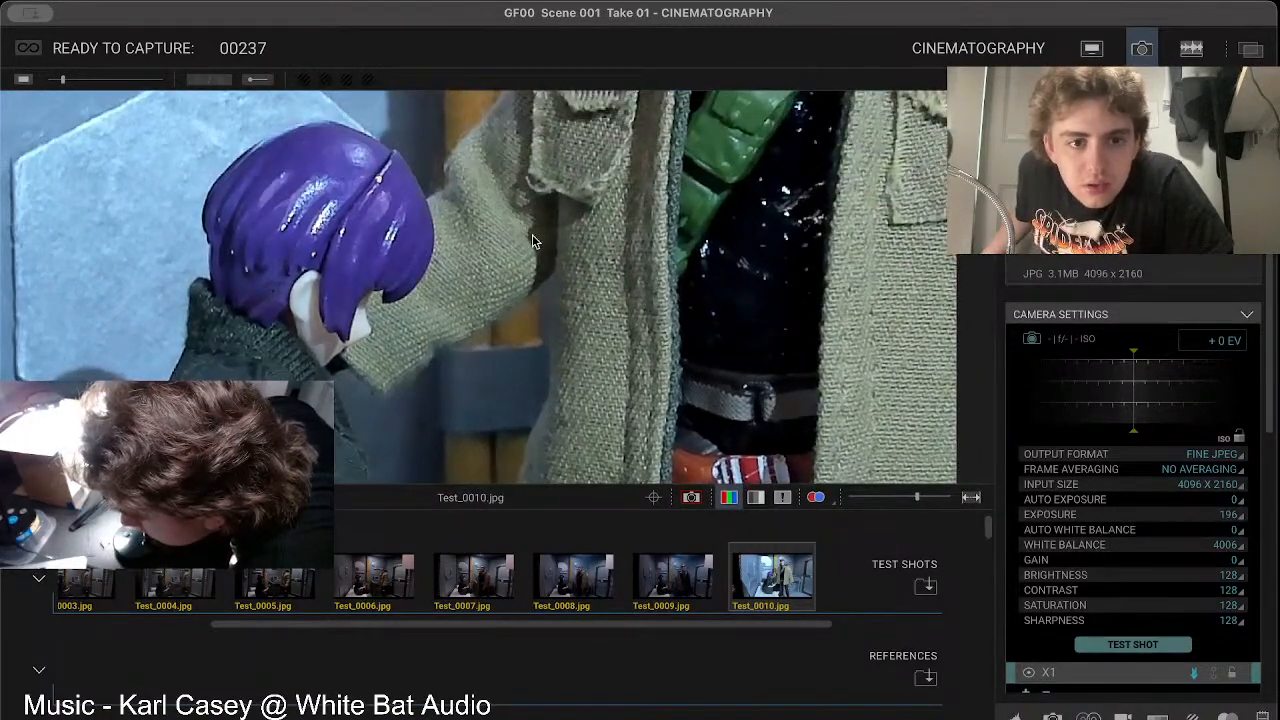
{"action": "left_click_drag", "start_coordinate": [532, 241], "coordinate": [436, 343]}
{"action": "left_click_drag", "start_coordinate": [476, 284], "coordinate": [449, 280]}
{"action": "left_click_drag", "start_coordinate": [916, 500], "coordinate": [895, 500]}
{"action": "left_click_drag", "start_coordinate": [575, 363], "coordinate": [725, 272]}
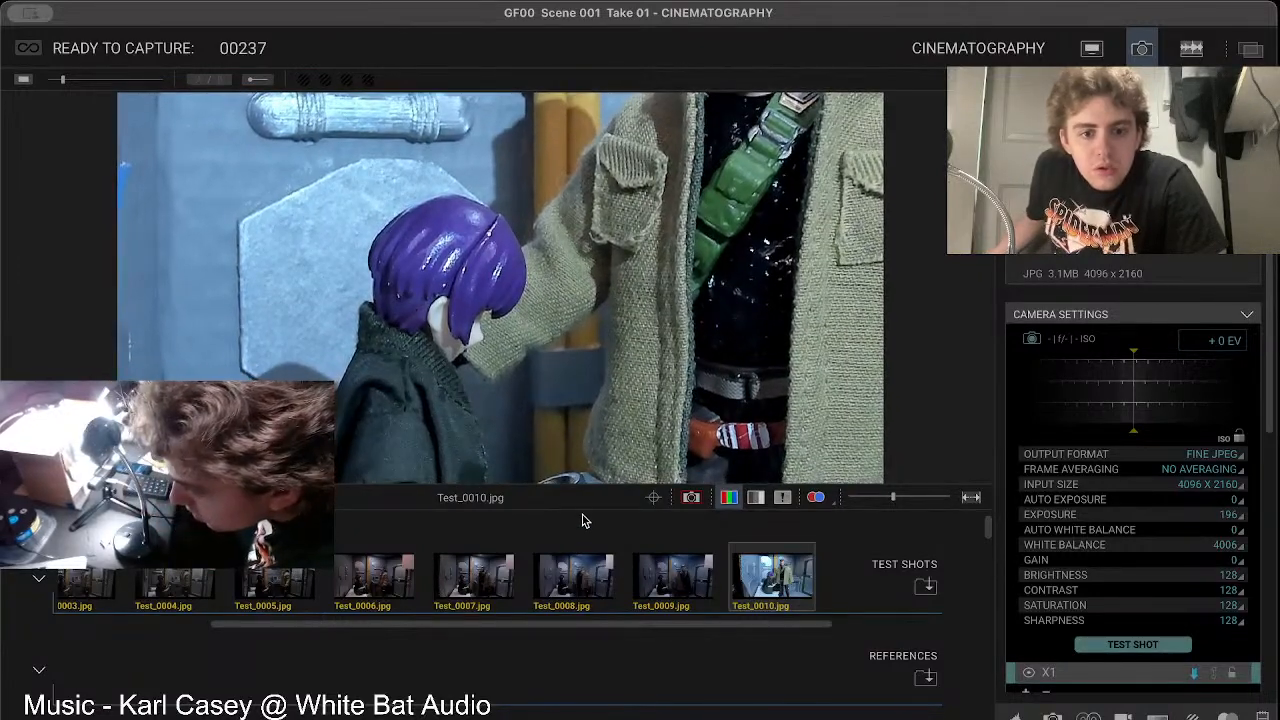
{"action": "left_click_drag", "start_coordinate": [893, 497], "coordinate": [916, 500]}
{"action": "left_click_drag", "start_coordinate": [817, 373], "coordinate": [711, 390]}
{"action": "left_click_drag", "start_coordinate": [755, 265], "coordinate": [869, 145]}
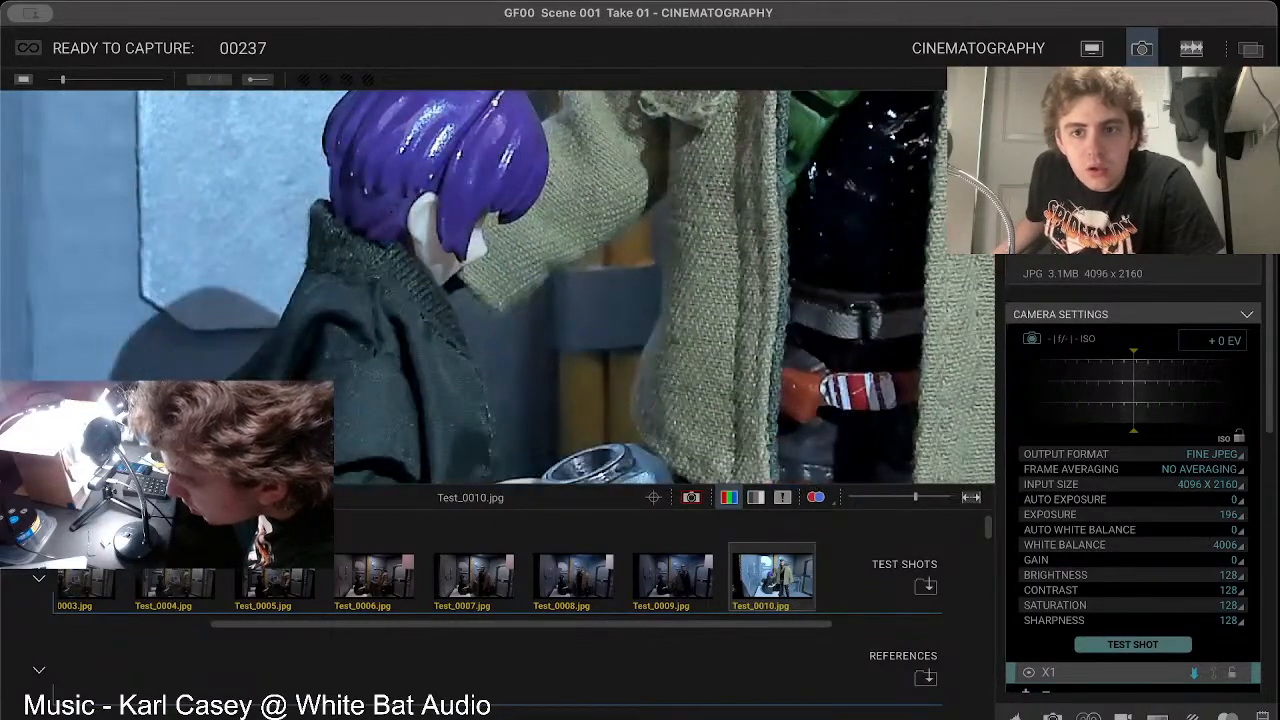
Step: Return to the Animation workspace and capture frame 237
{"action": "left_click", "coordinate": [1089, 53]}
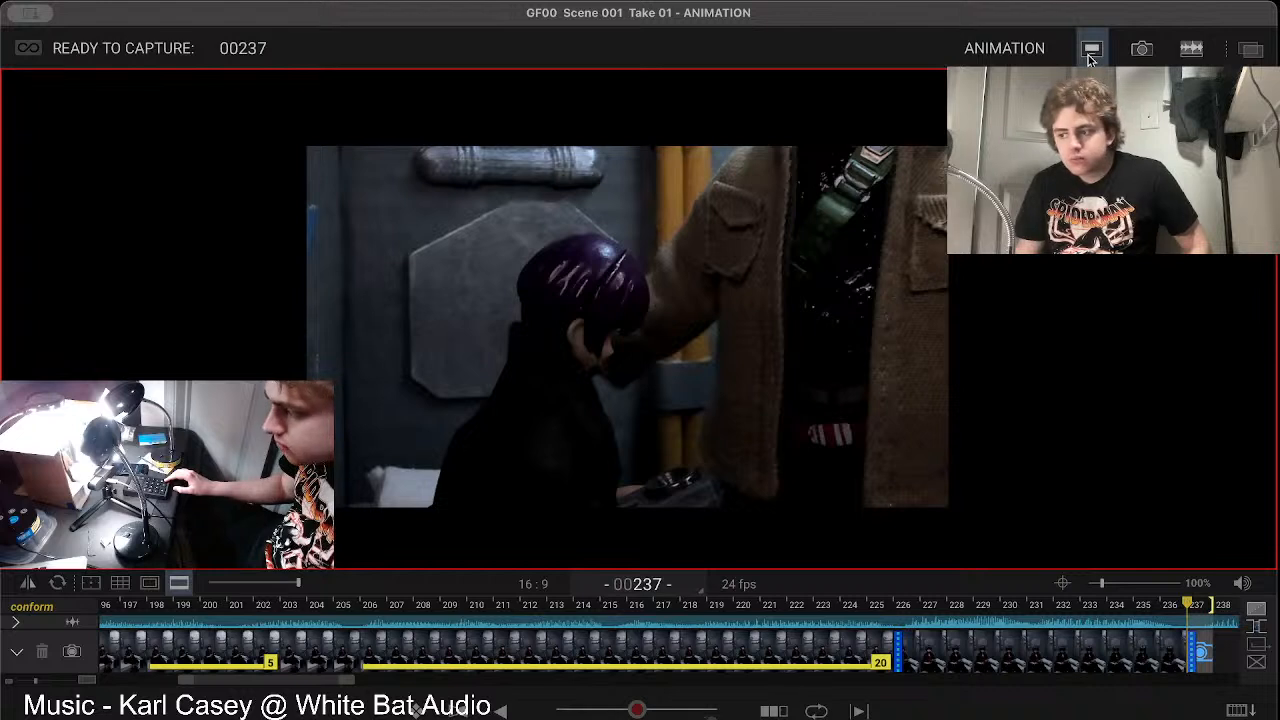
{"action": "key", "text": "Return"}
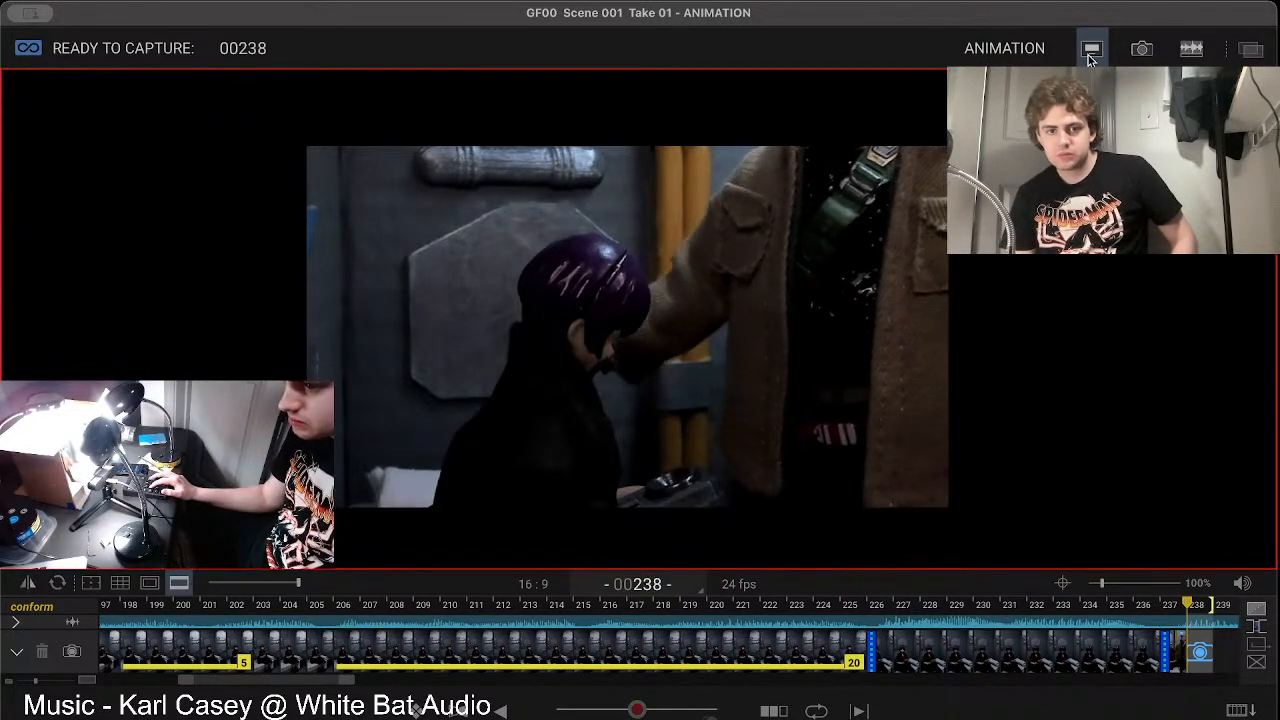
Step: Compare the live view with the previously captured frame and capture frame 238
{"action": "key", "text": "Left"}
{"action": "key", "text": "Right"}
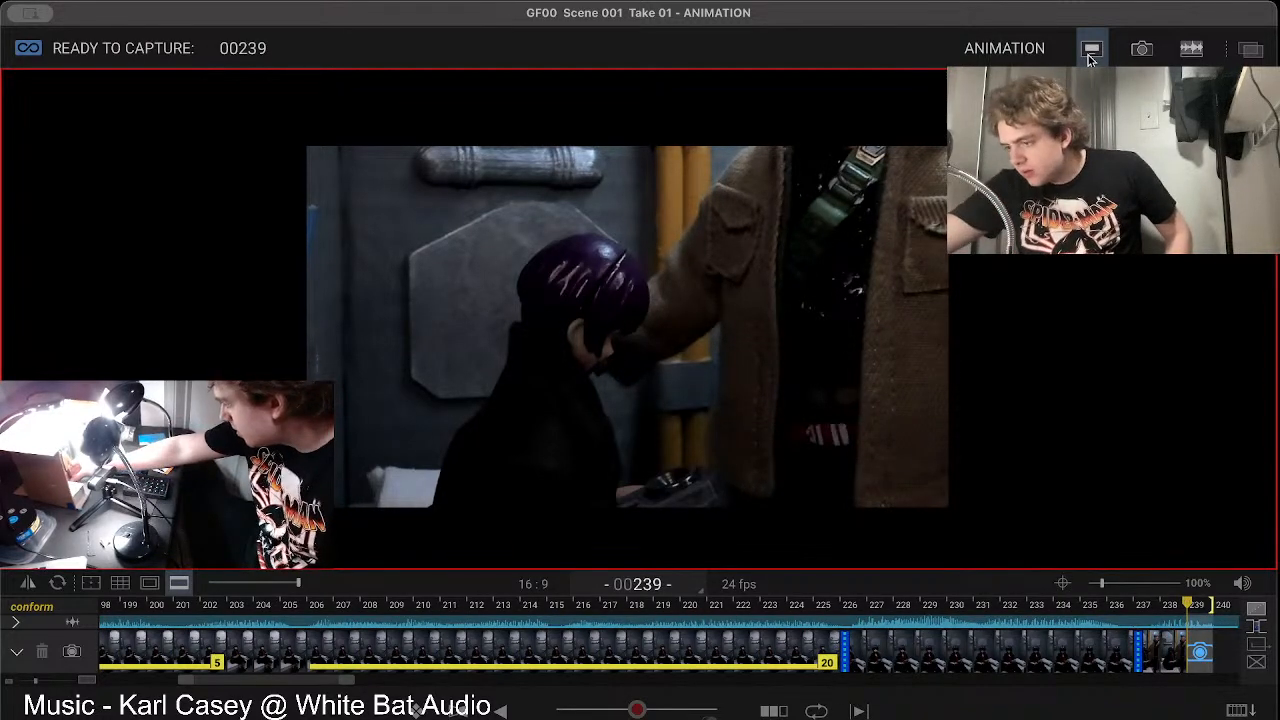
Step: Open the Audio workspace and go to frame 238 of the dialogue track
{"action": "left_click", "coordinate": [1243, 584]}
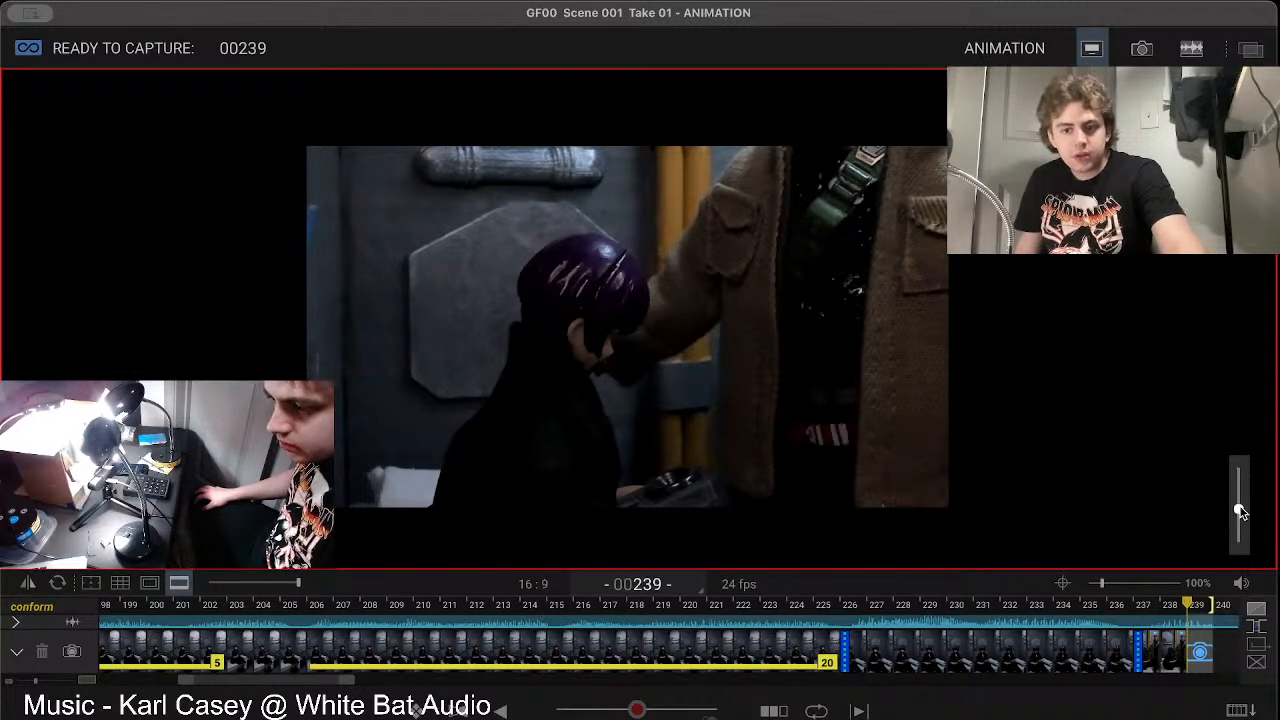
{"action": "left_click", "coordinate": [1239, 583]}
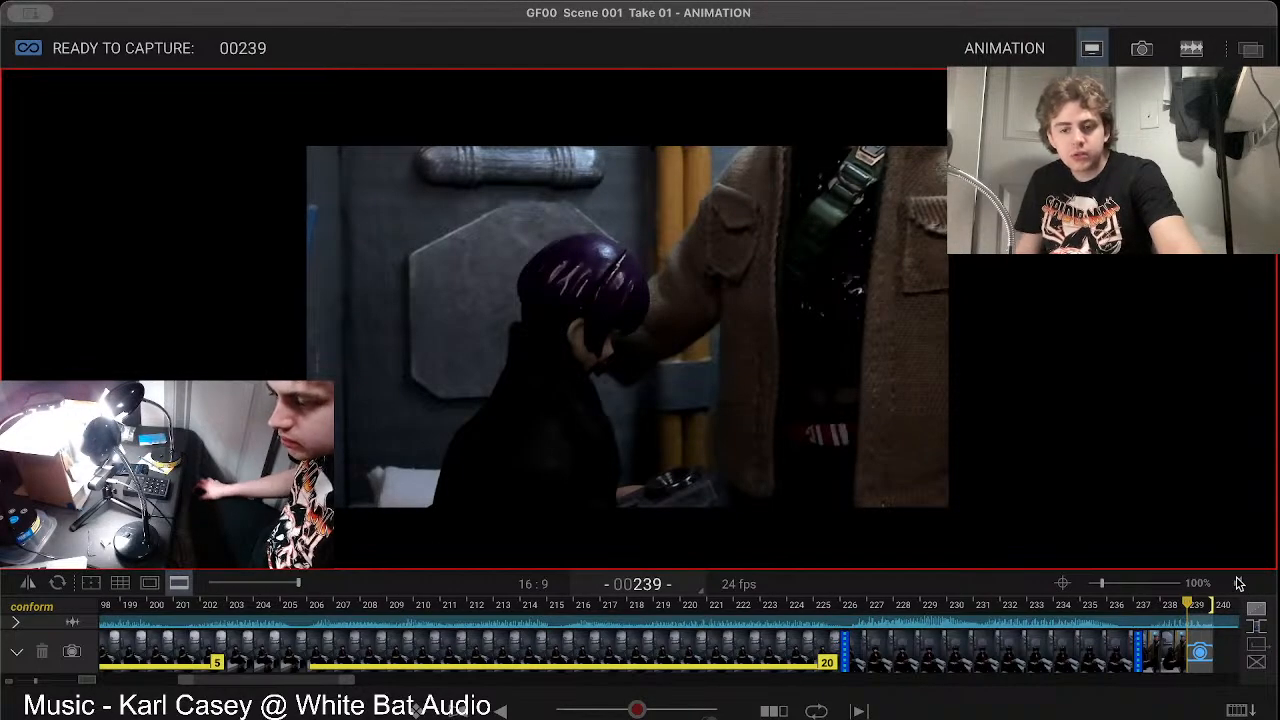
{"action": "left_click", "coordinate": [1190, 52]}
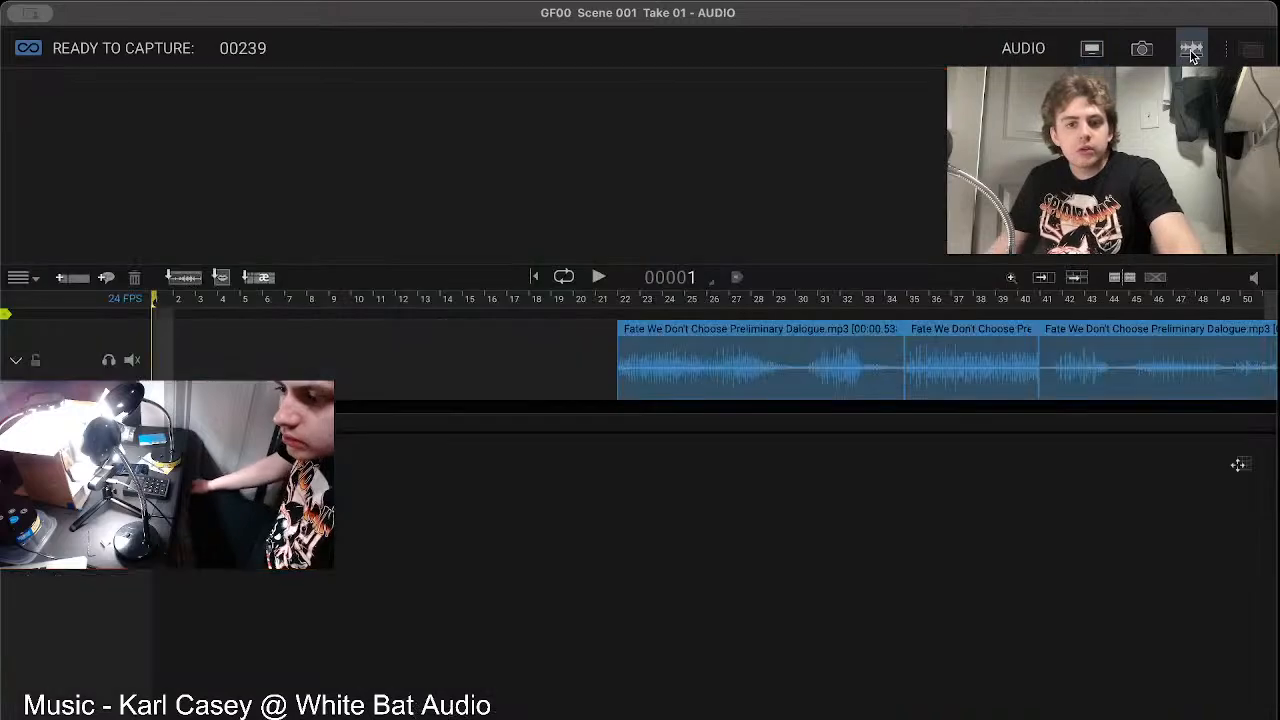
{"action": "left_click", "coordinate": [688, 278]}
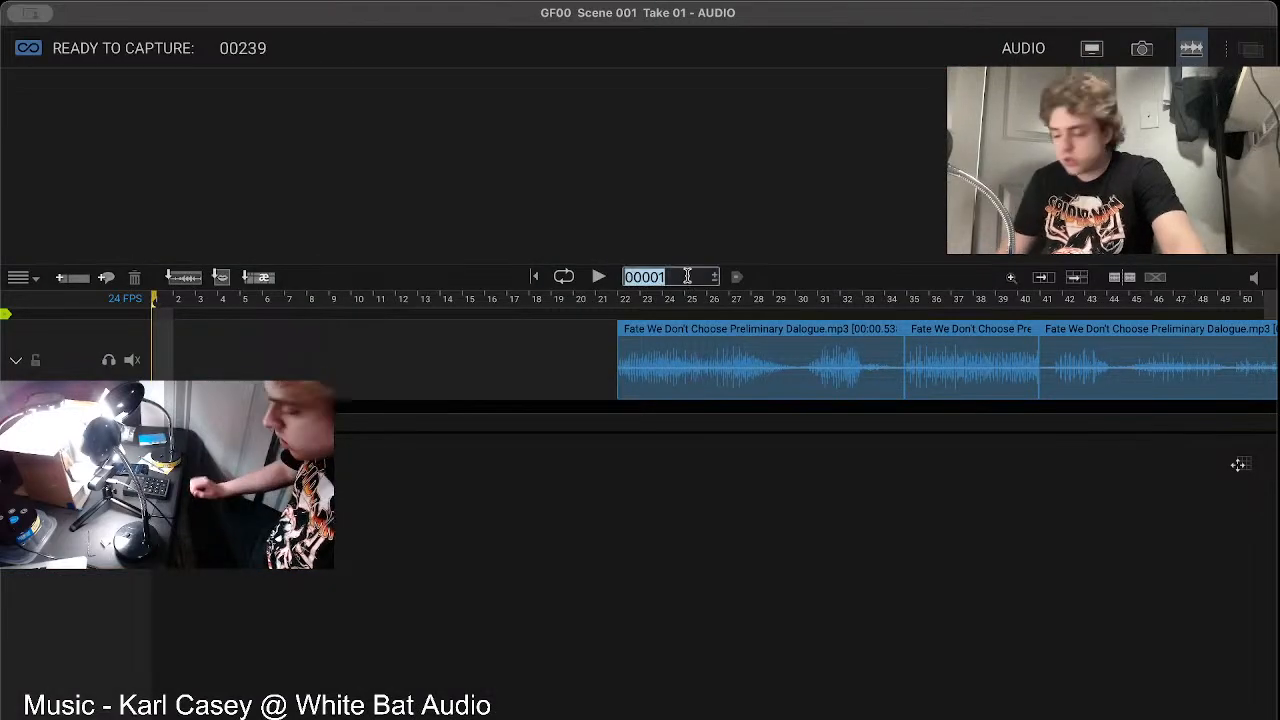
{"action": "type", "text": "23"}
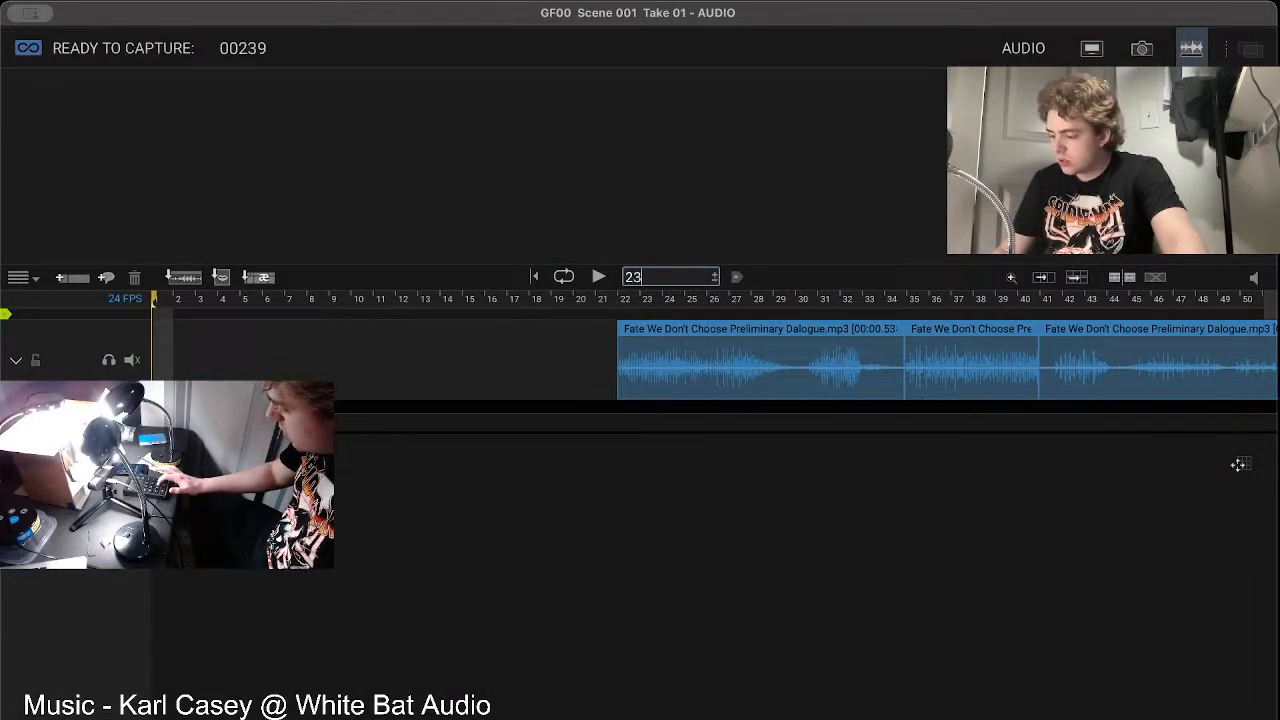
{"action": "type", "text": "8"}
{"action": "key", "text": "Return"}
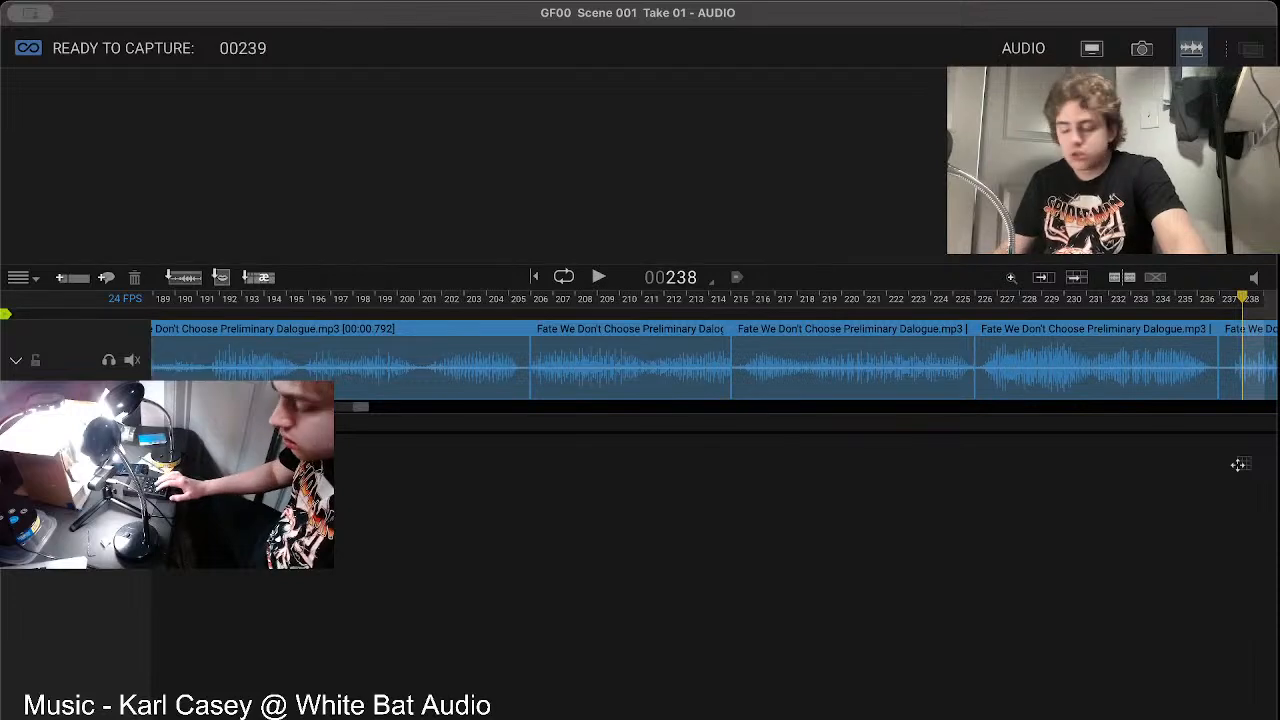
Step: Select the dialogue segment covering frames 237 to 248 and play it with the sound turned on
{"action": "key", "text": "Right"}
{"action": "key", "text": "Right"}
{"action": "key", "text": "Right"}
{"action": "key", "text": "Right"}
{"action": "key", "text": "Right"}
{"action": "key", "text": "Right"}
{"action": "key", "text": "Right"}
{"action": "key", "text": "Right"}
{"action": "key", "text": "Right"}
{"action": "key", "text": "Right"}
{"action": "key", "text": "Right"}
{"action": "key", "text": "Right"}
{"action": "key", "text": "Right"}
{"action": "key", "text": "Right"}
{"action": "key", "text": "Right"}
{"action": "key", "text": "Right"}
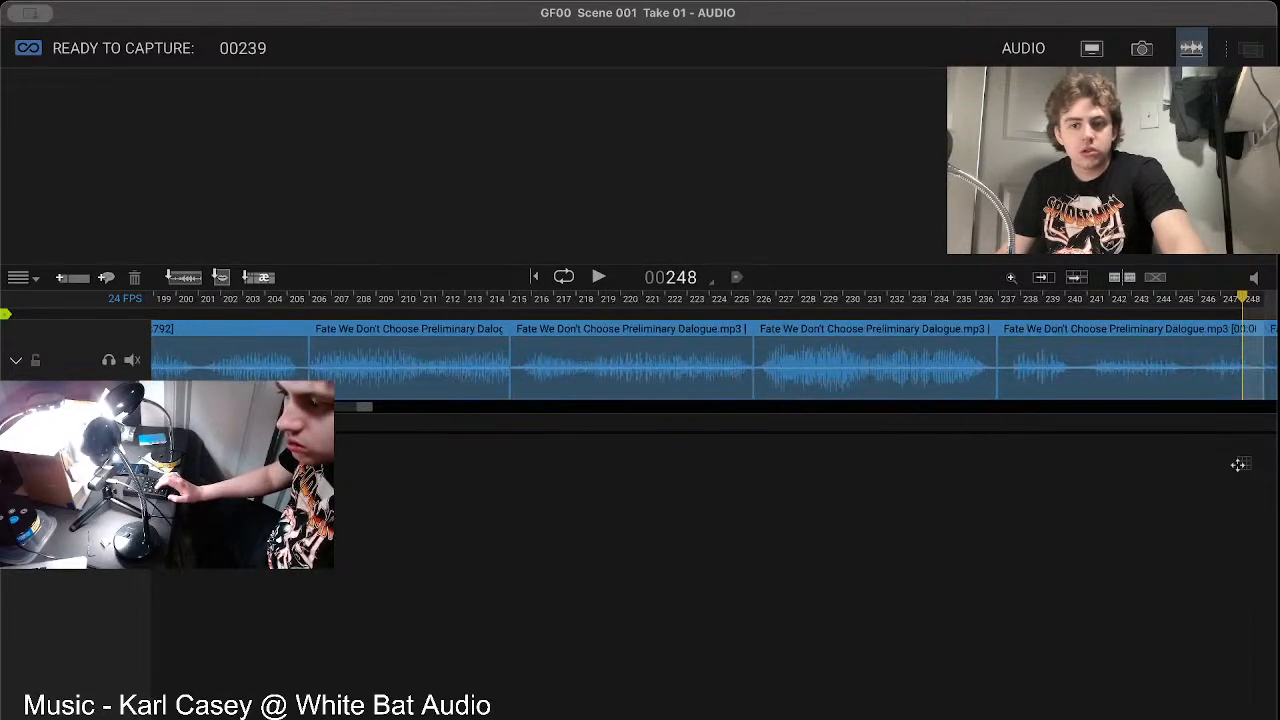
{"action": "key", "text": "Right"}
{"action": "key", "text": "Right"}
{"action": "key", "text": "Right"}
{"action": "key", "text": "Right"}
{"action": "key", "text": "Right"}
{"action": "key", "text": "Right"}
{"action": "key", "text": "Right"}
{"action": "key", "text": "Right"}
{"action": "key", "text": "Right"}
{"action": "key", "text": "Right"}
{"action": "key", "text": "Right"}
{"action": "key", "text": "Right"}
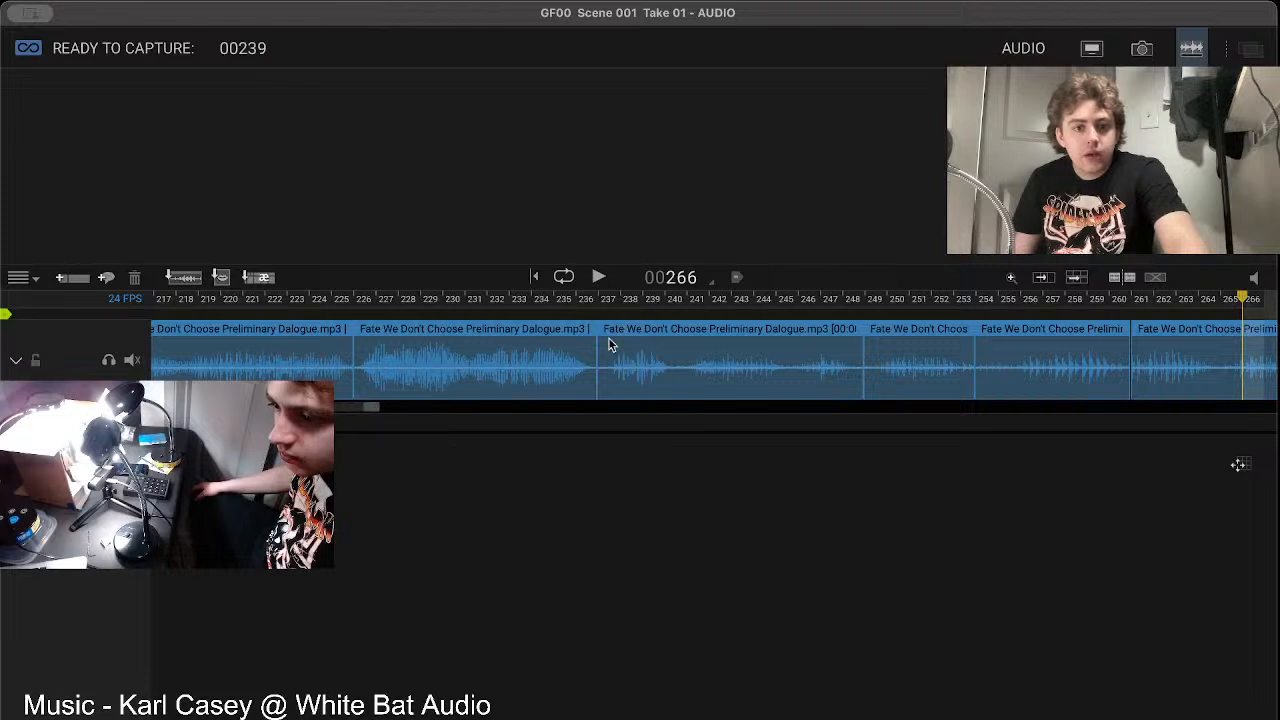
{"action": "left_click_drag", "start_coordinate": [605, 368], "coordinate": [958, 373]}
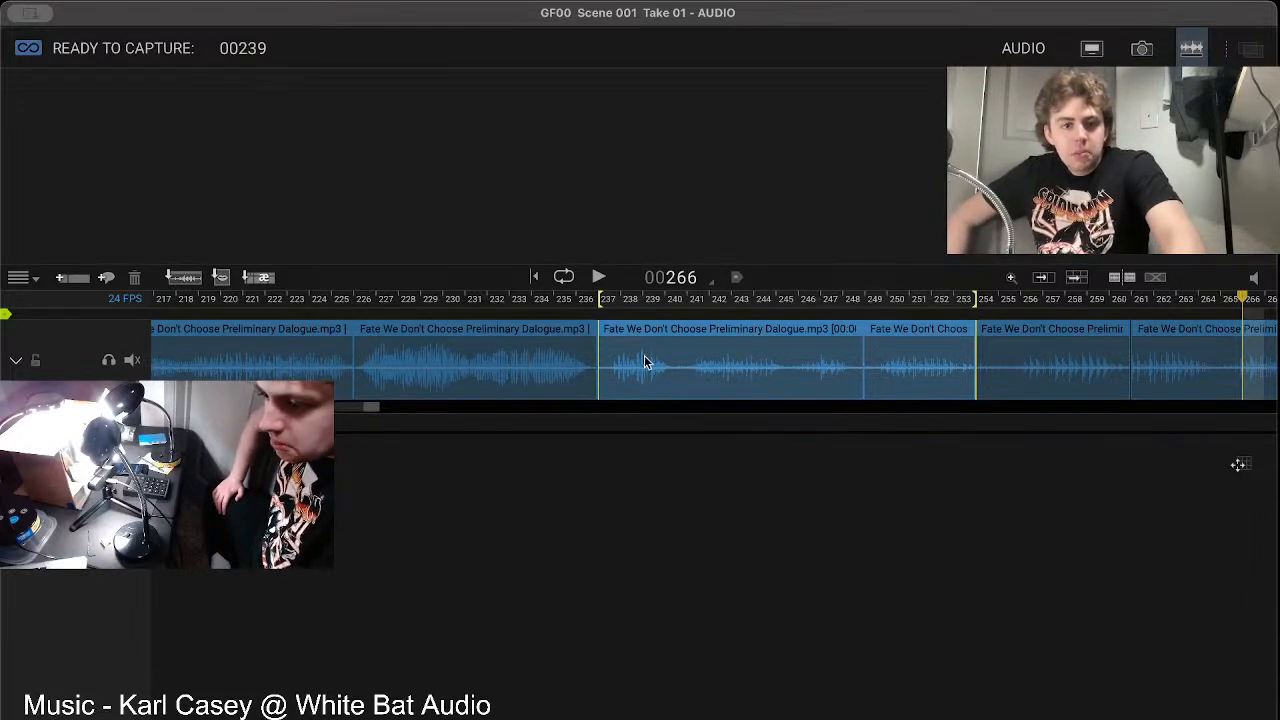
{"action": "left_click_drag", "start_coordinate": [975, 305], "coordinate": [846, 305]}
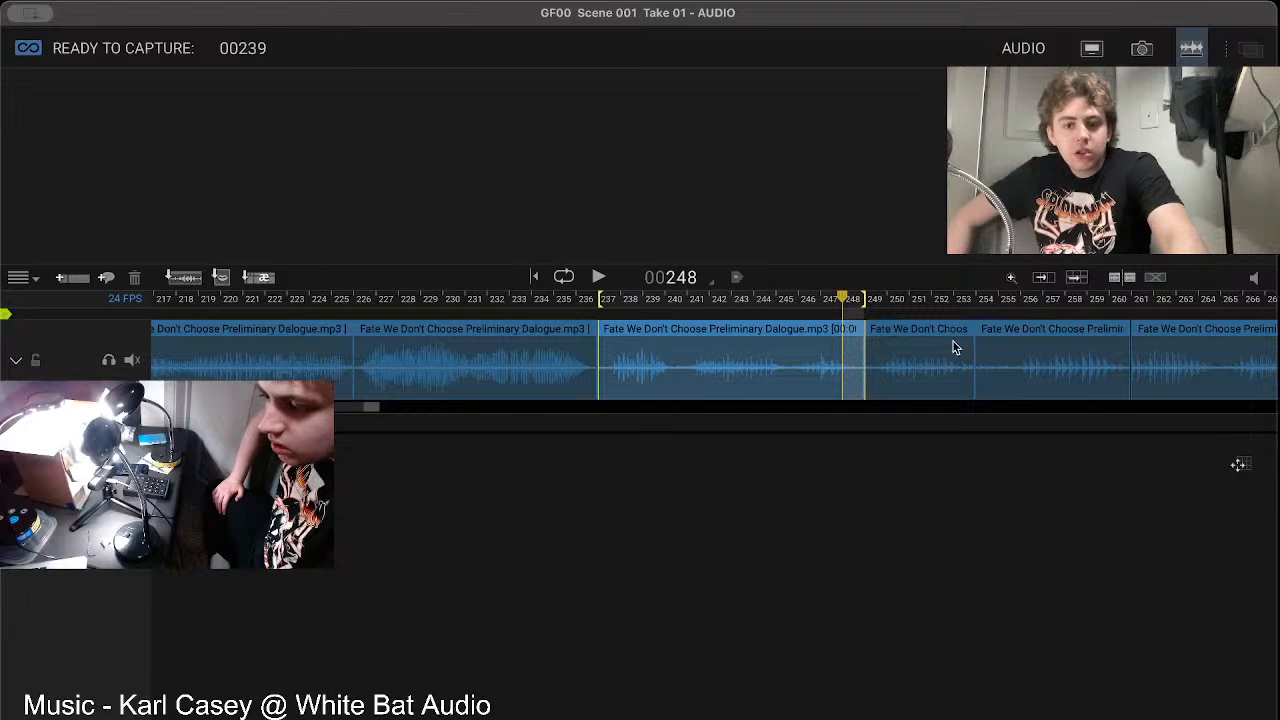
{"action": "left_click", "coordinate": [598, 278]}
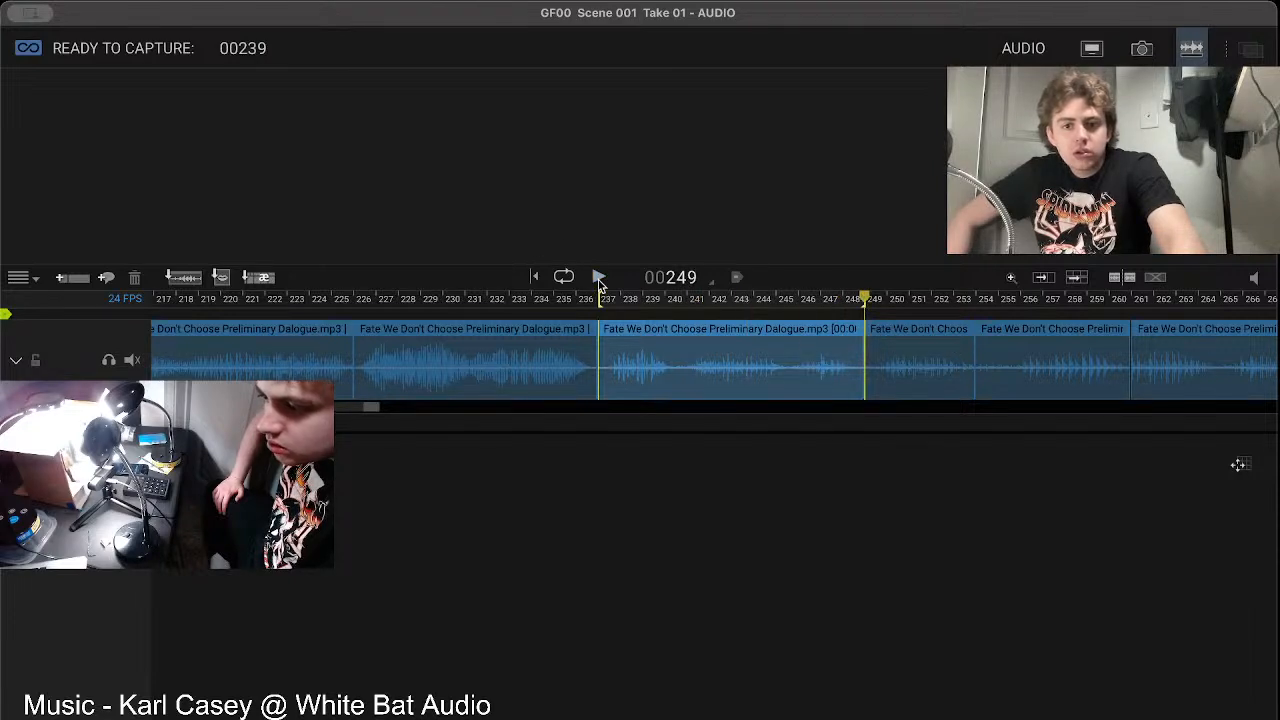
{"action": "left_click", "coordinate": [1258, 283]}
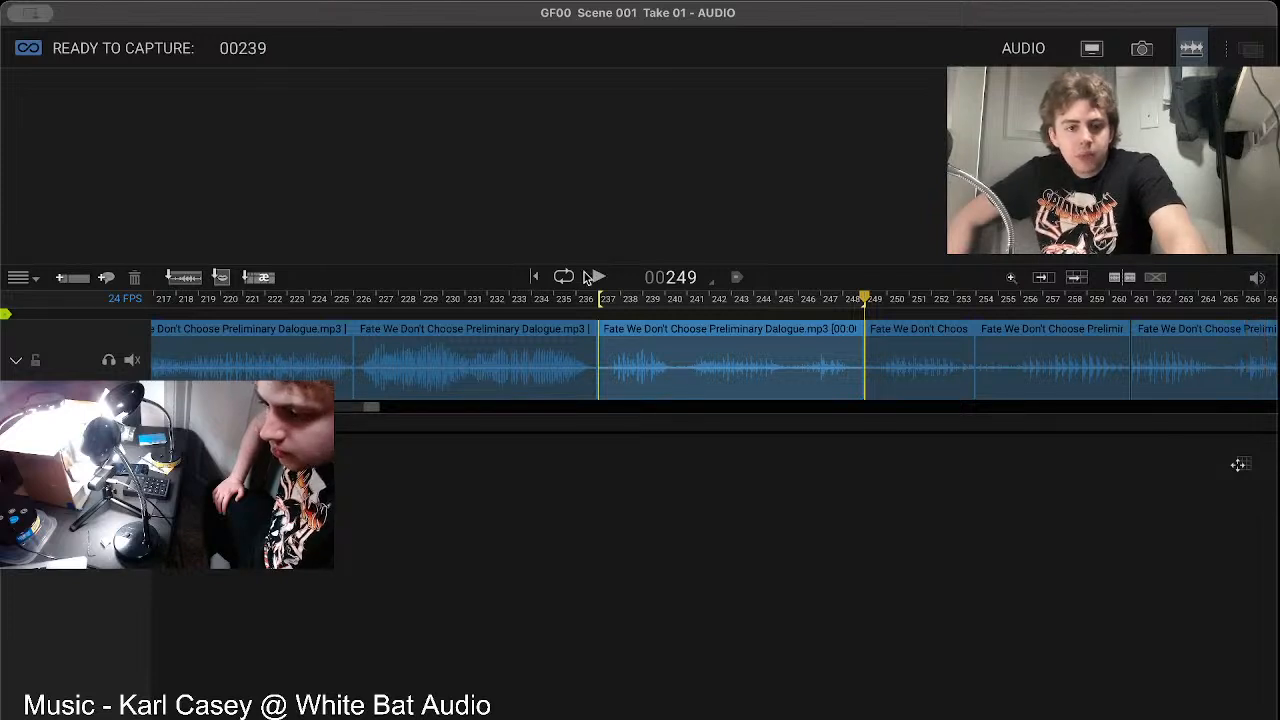
{"action": "left_click", "coordinate": [600, 278]}
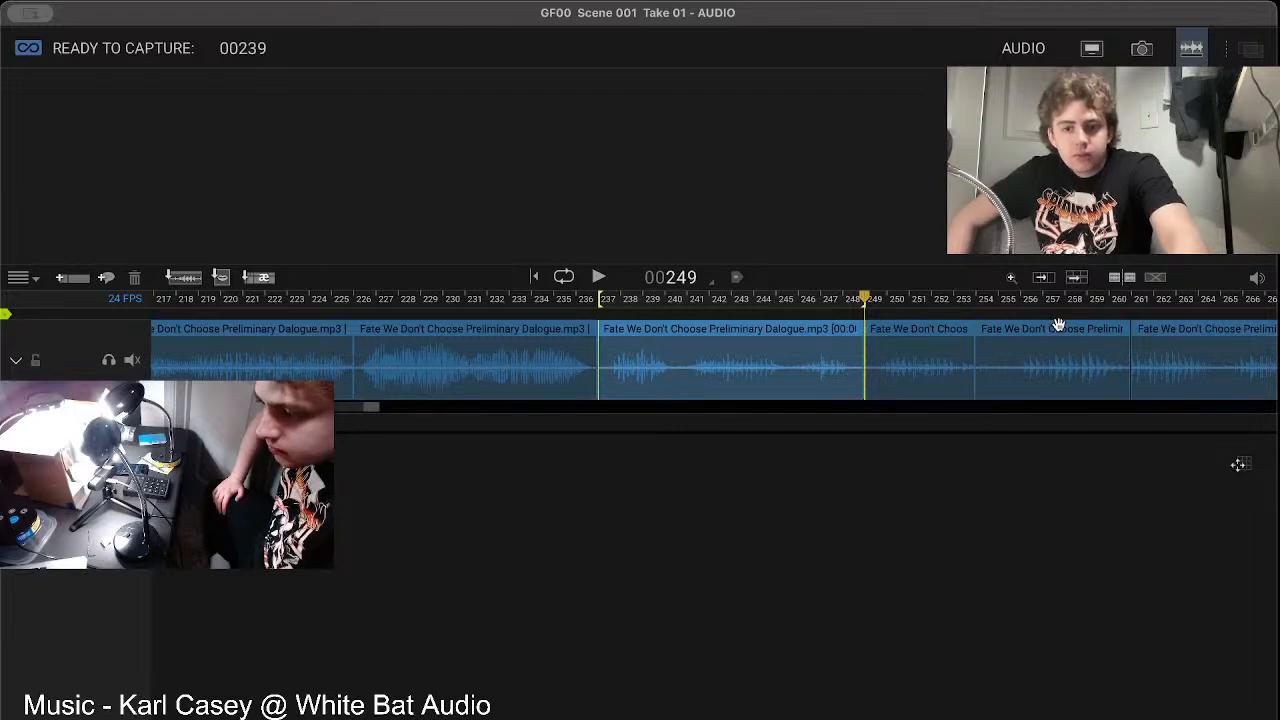
Step: Extend the playback range to frame 260 and play the dialogue from frame 237
{"action": "left_click", "coordinate": [1112, 299]}
{"action": "left_click_drag", "start_coordinate": [863, 300], "coordinate": [1110, 312]}
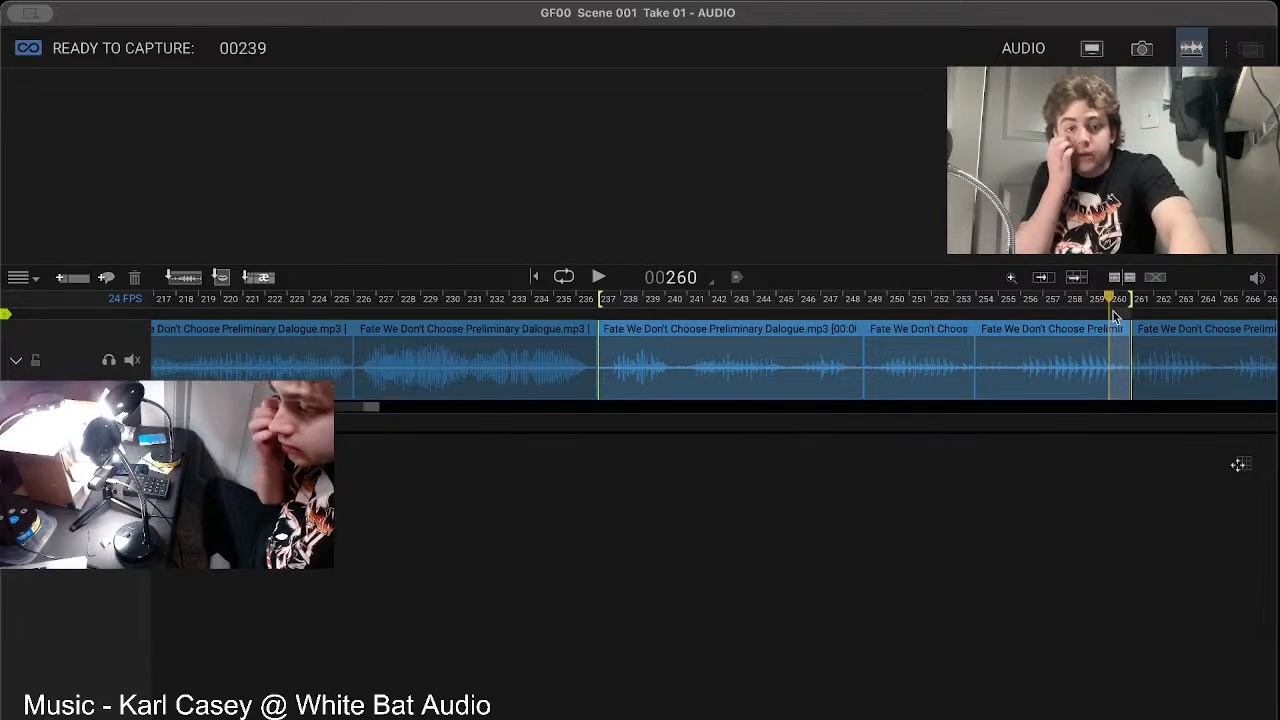
{"action": "left_click", "coordinate": [598, 277]}
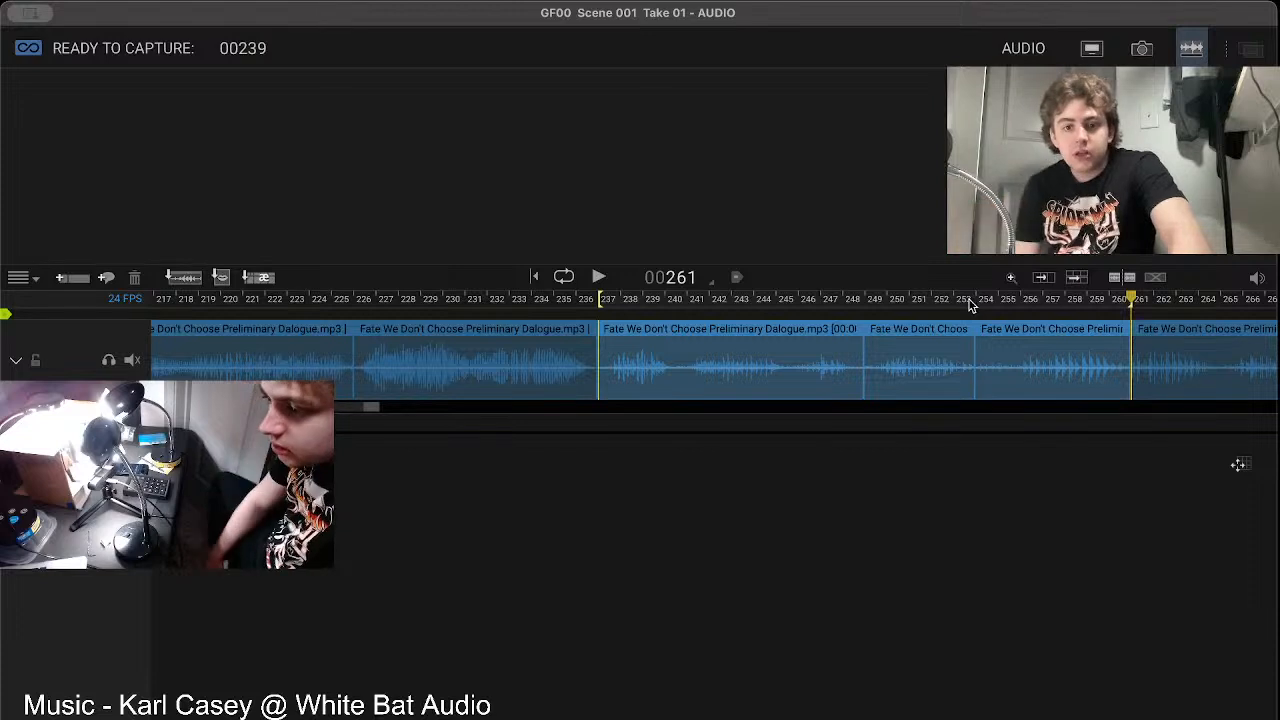
Step: Play the dialogue for frames 237 to 253 and step ahead to frame 261
{"action": "left_click_drag", "start_coordinate": [960, 352], "coordinate": [600, 359]}
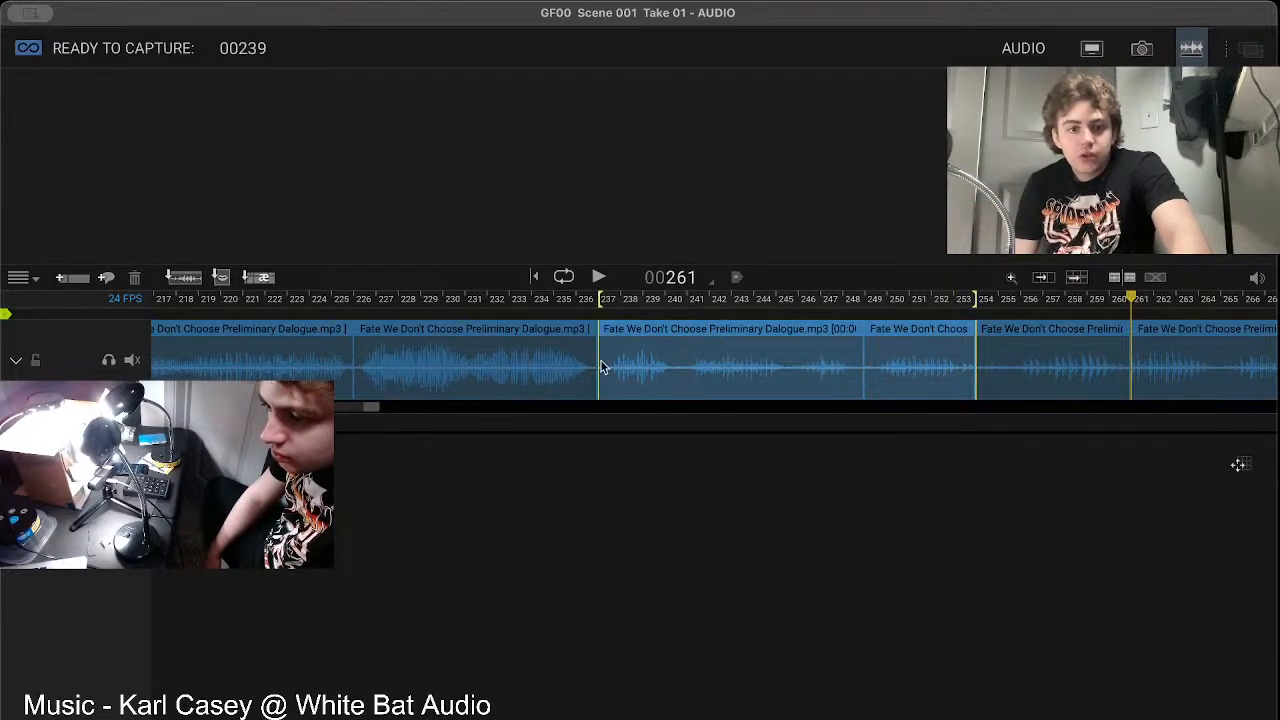
{"action": "left_click", "coordinate": [597, 277]}
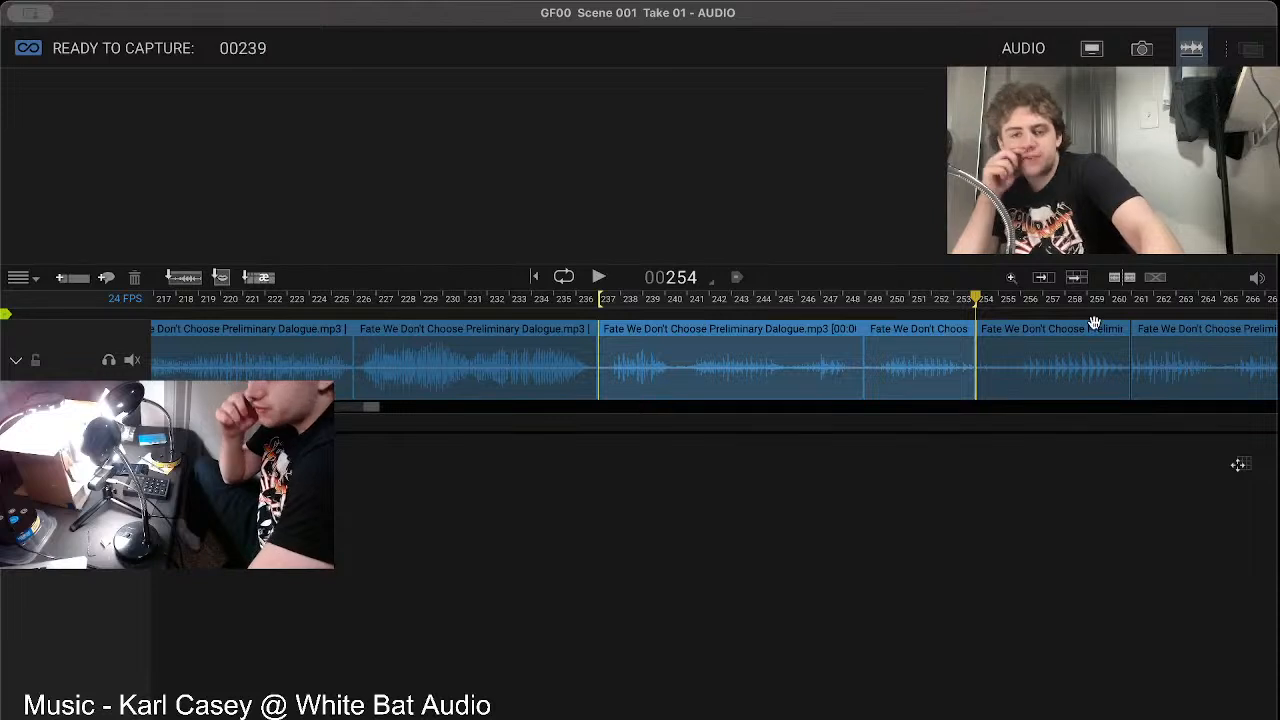
{"action": "key", "text": "Right"}
{"action": "key", "text": "Right"}
{"action": "key", "text": "Right"}
{"action": "key", "text": "Right"}
{"action": "key", "text": "Right"}
{"action": "key", "text": "Right"}
{"action": "key", "text": "Right"}
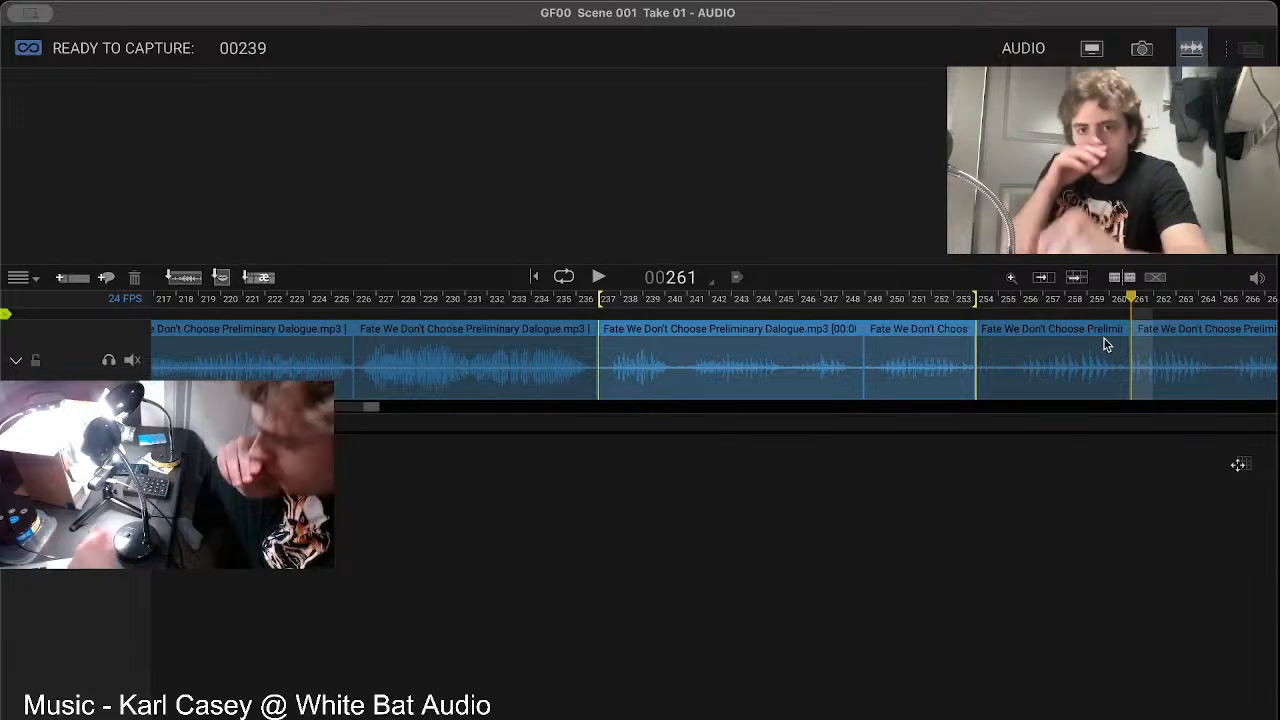
Step: Return to the Animation workspace and step between the live view and the captured frames, back to frame 236
{"action": "left_click", "coordinate": [1142, 50]}
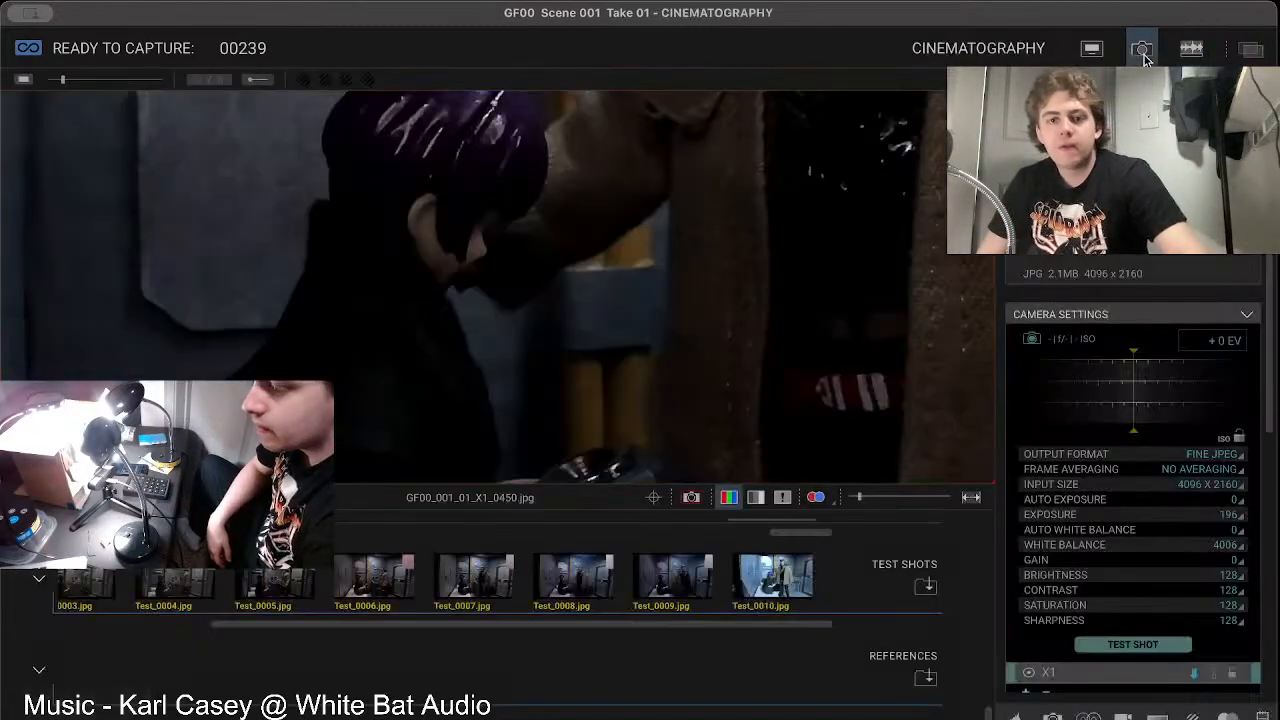
{"action": "left_click", "coordinate": [1091, 49]}
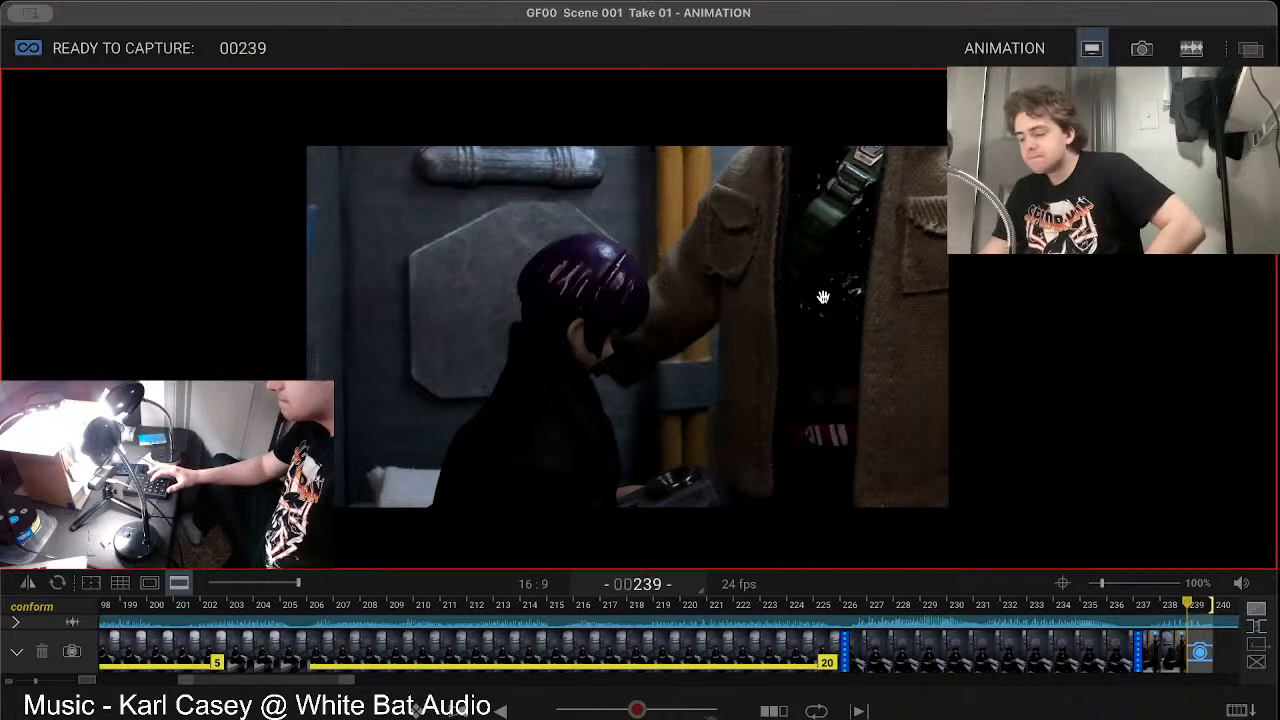
{"action": "key", "text": "Left"}
{"action": "key", "text": "Right"}
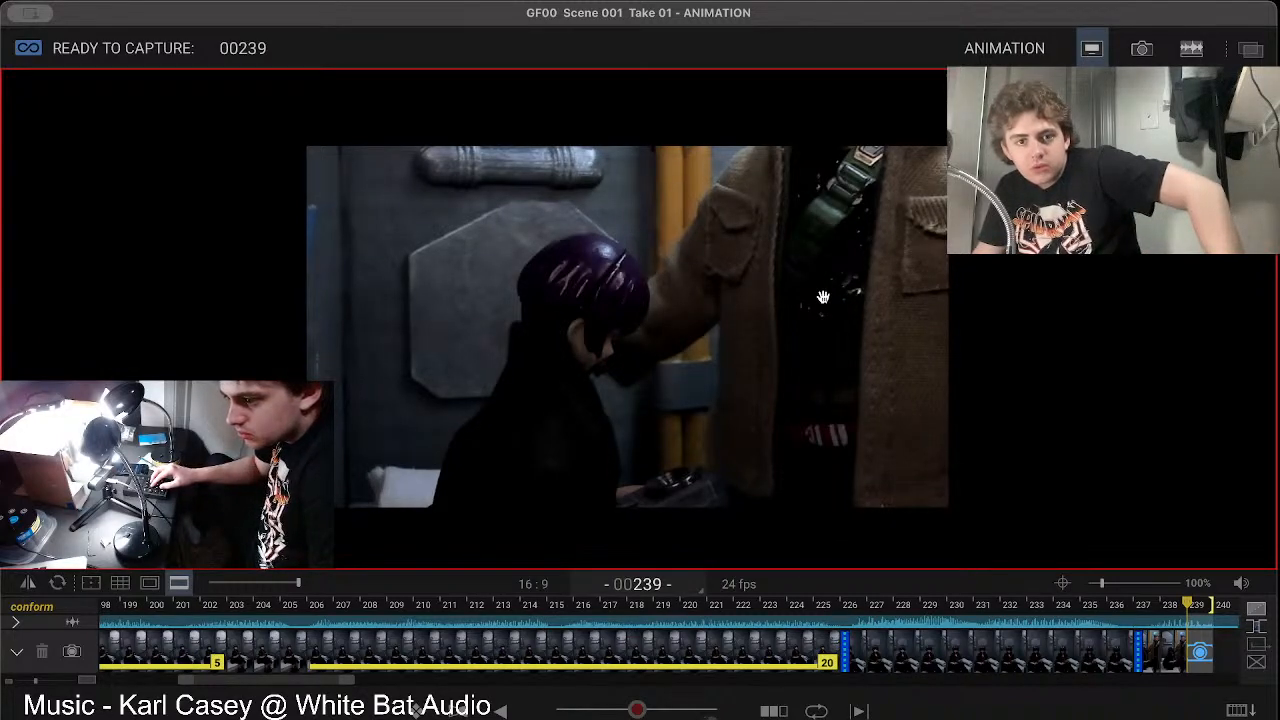
{"action": "key", "text": "Left"}
{"action": "key", "text": "Right"}
{"action": "key", "text": "Left"}
{"action": "key", "text": "Right"}
{"action": "key", "text": "Left"}
{"action": "key", "text": "Left"}
{"action": "key", "text": "Left"}
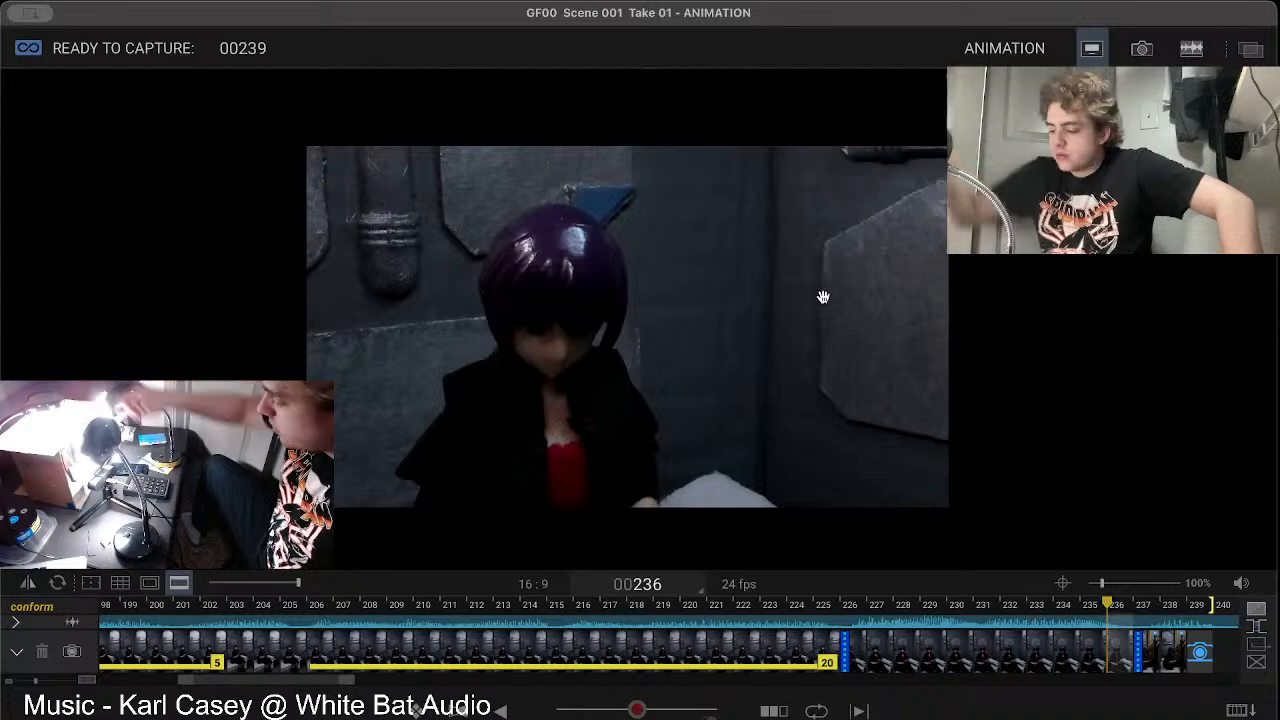
Step: Return to the live view and check the figures' pose against the preceding captured frame
{"action": "key", "text": "8"}
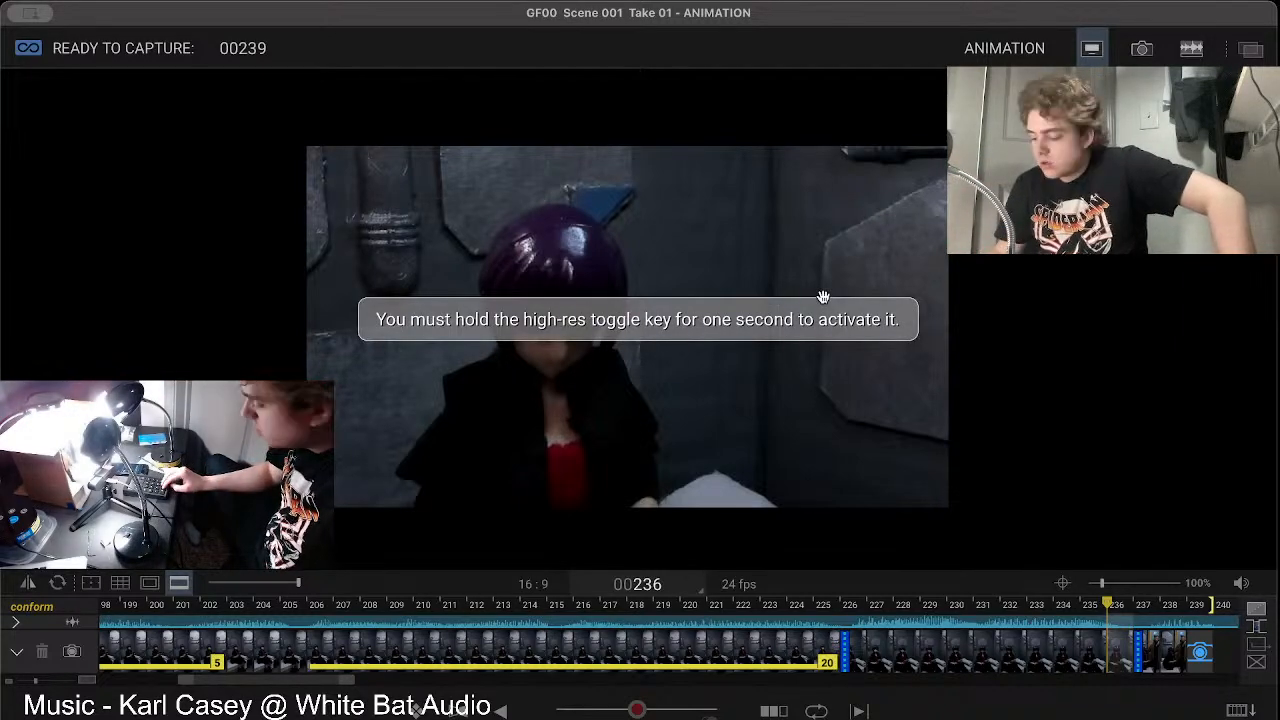
{"action": "key", "text": "3"}
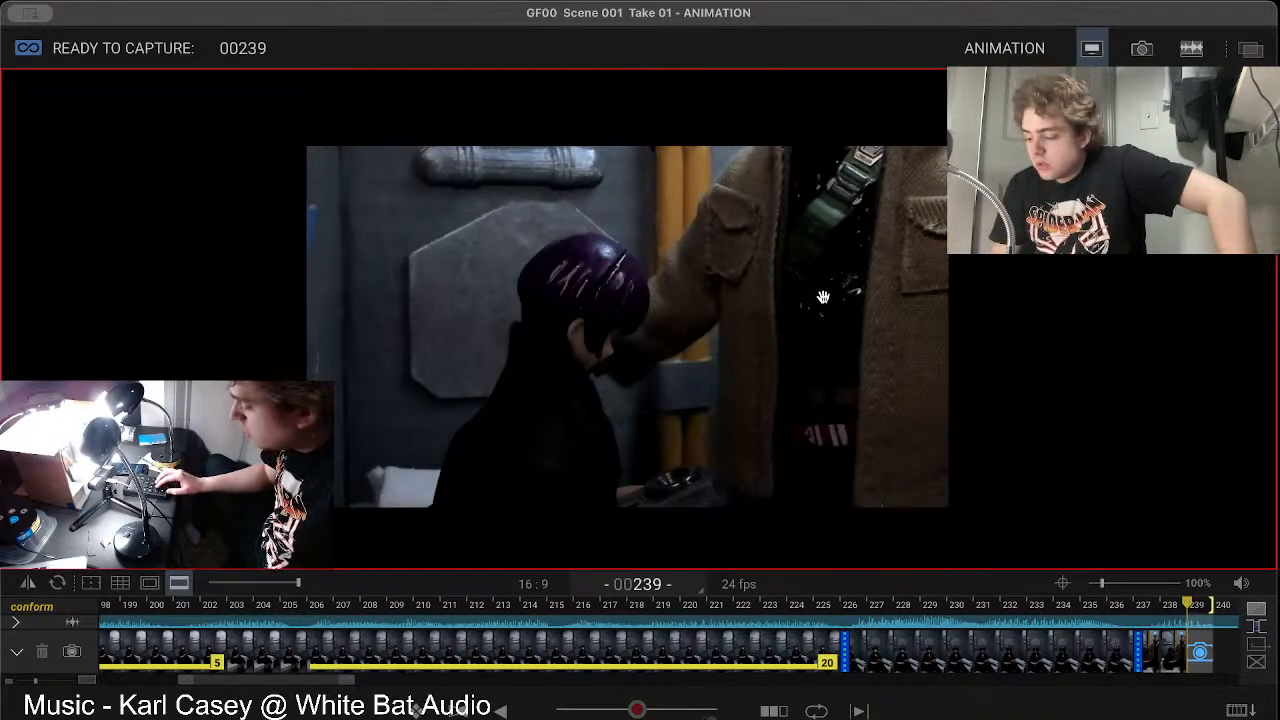
{"action": "key", "text": "1"}
{"action": "key", "text": "3"}
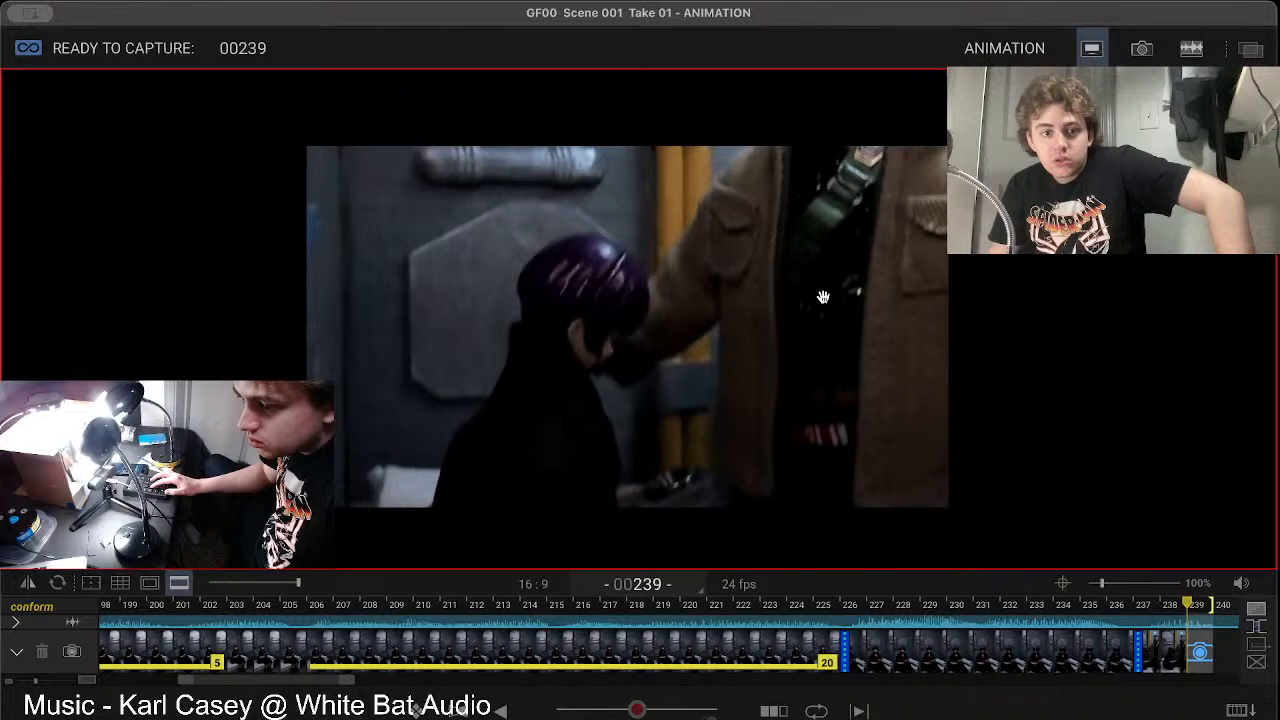
{"action": "key", "text": "1"}
{"action": "key", "text": "3"}
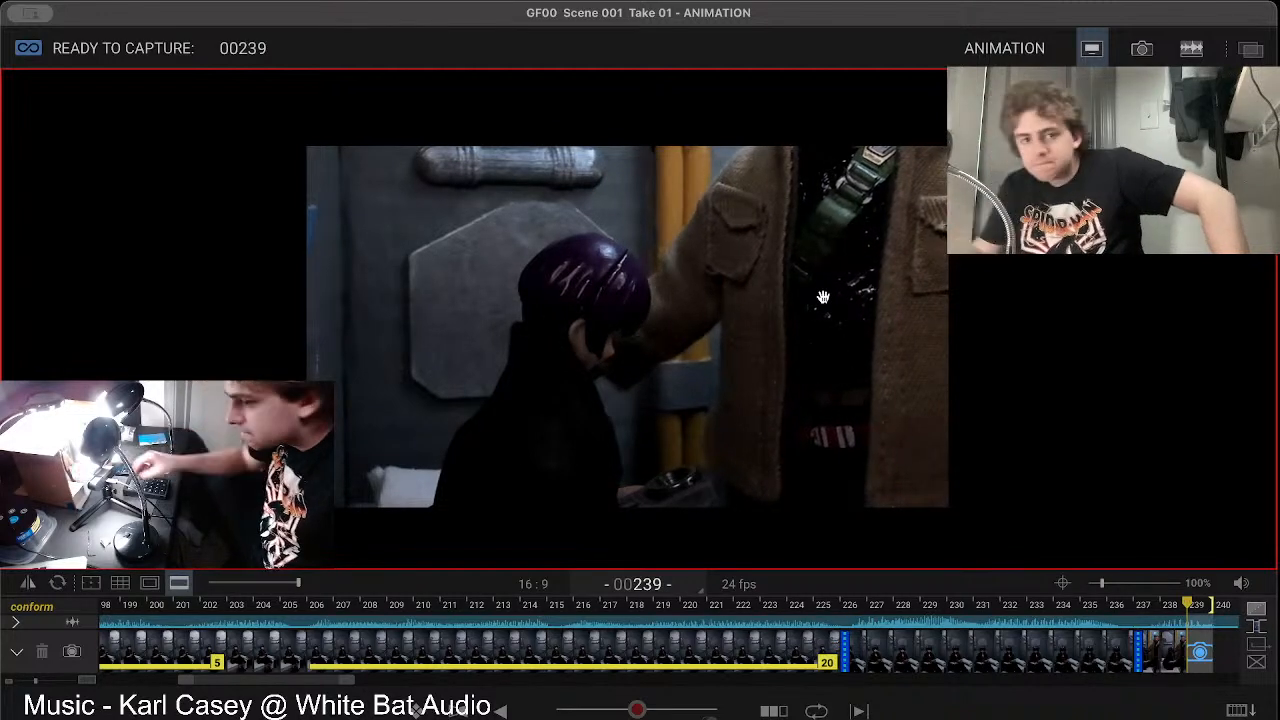
Step: Delete the captured frames 237 and 238 to reshoot the start of the new shot
{"action": "key", "text": "BackSpace"}
{"action": "key", "text": "BackSpace"}
{"action": "key", "text": "BackSpace"}
{"action": "key", "text": "BackSpace"}
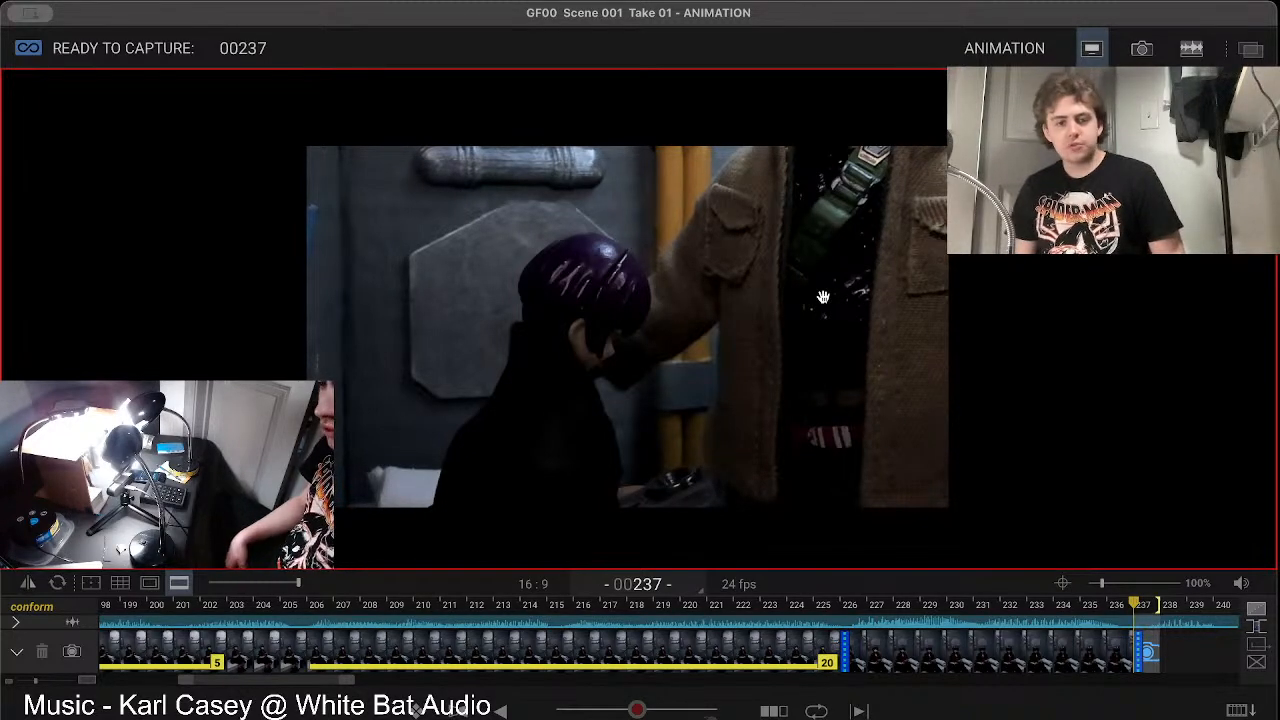
Step: Compare the live view with frame 236 and capture frame 237 again
{"action": "key", "text": "Left"}
{"action": "key", "text": "Right"}
{"action": "key", "text": "Return"}
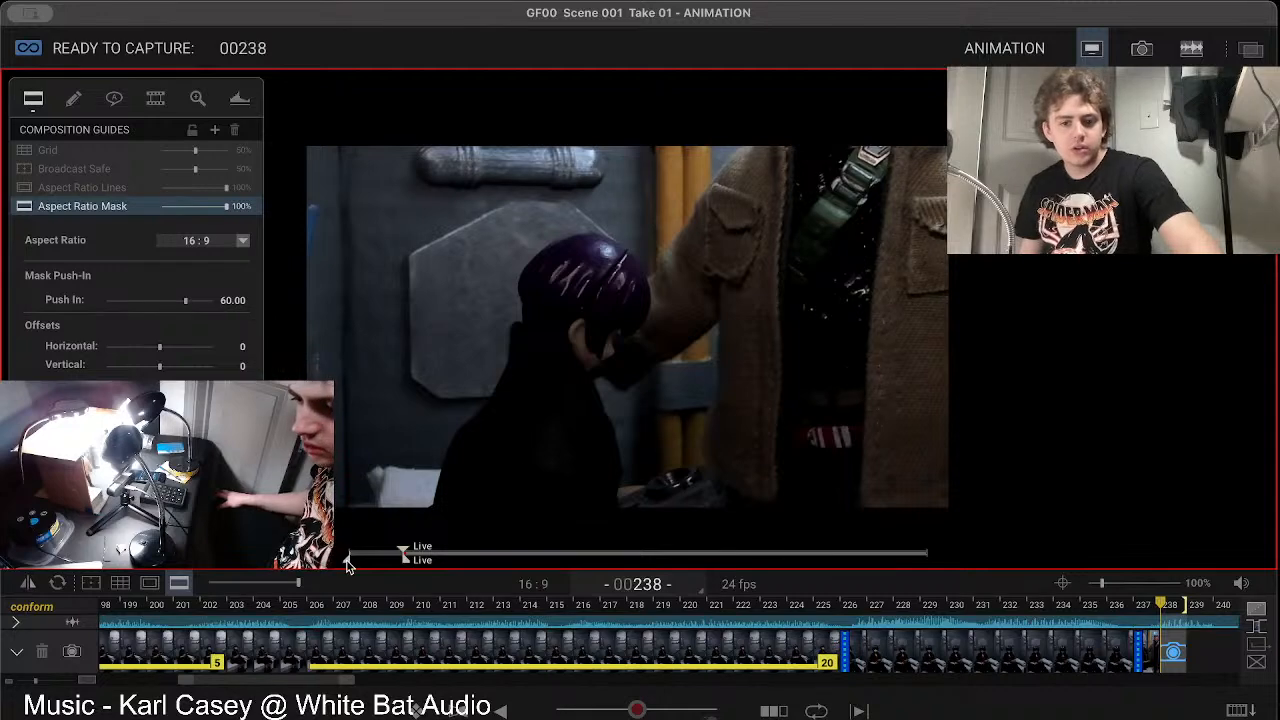
Step: Set the playback range to start at frame 226 and return to the live view
{"action": "left_click_drag", "start_coordinate": [347, 565], "coordinate": [399, 570]}
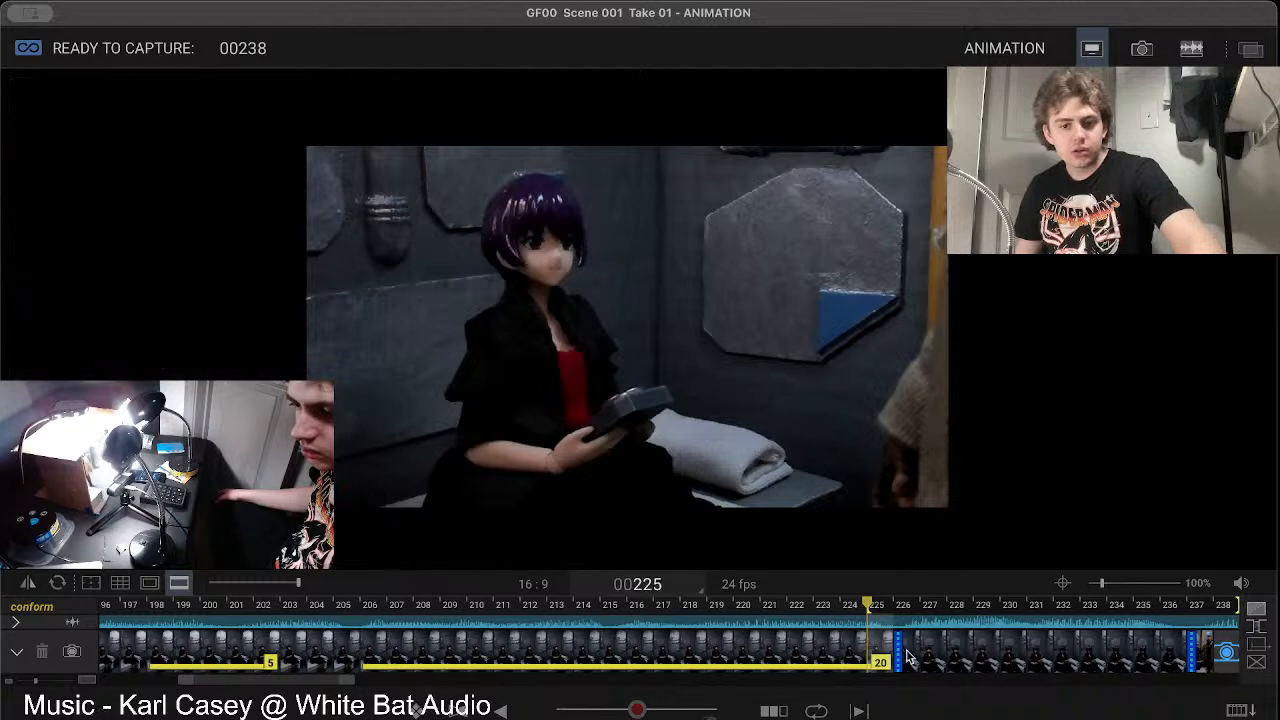
{"action": "left_click", "coordinate": [907, 608]}
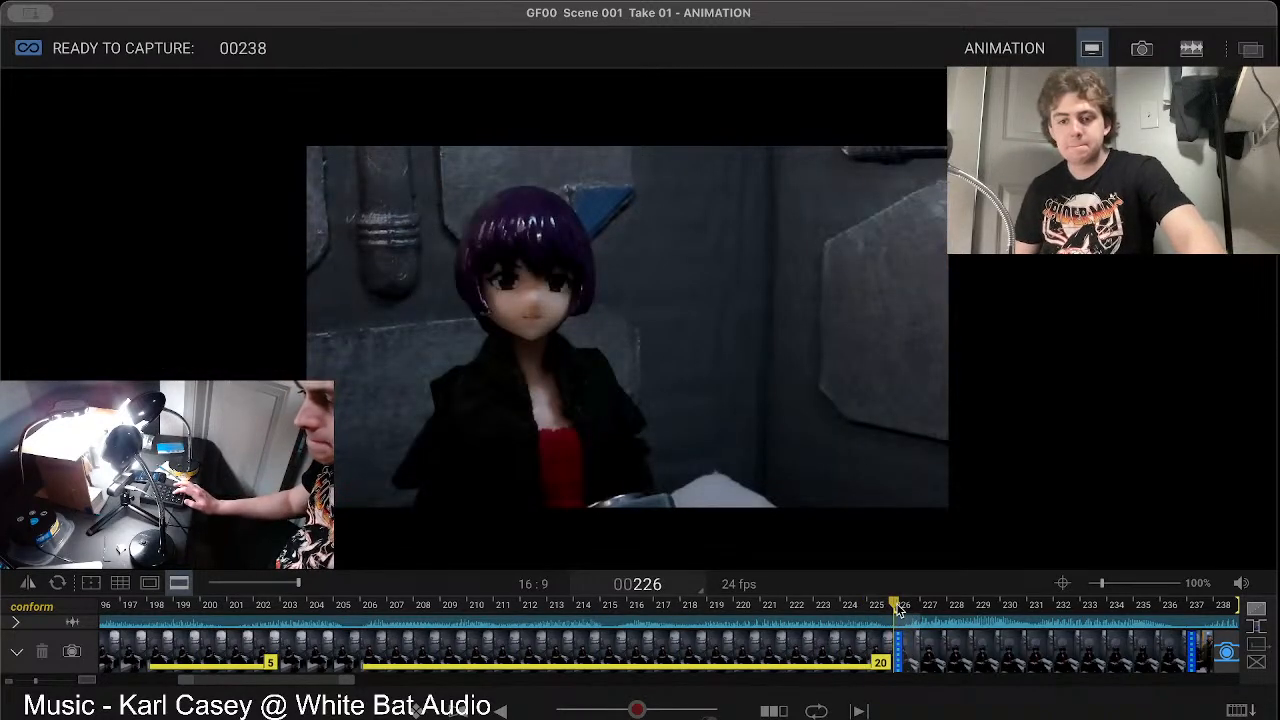
{"action": "key", "text": "3"}
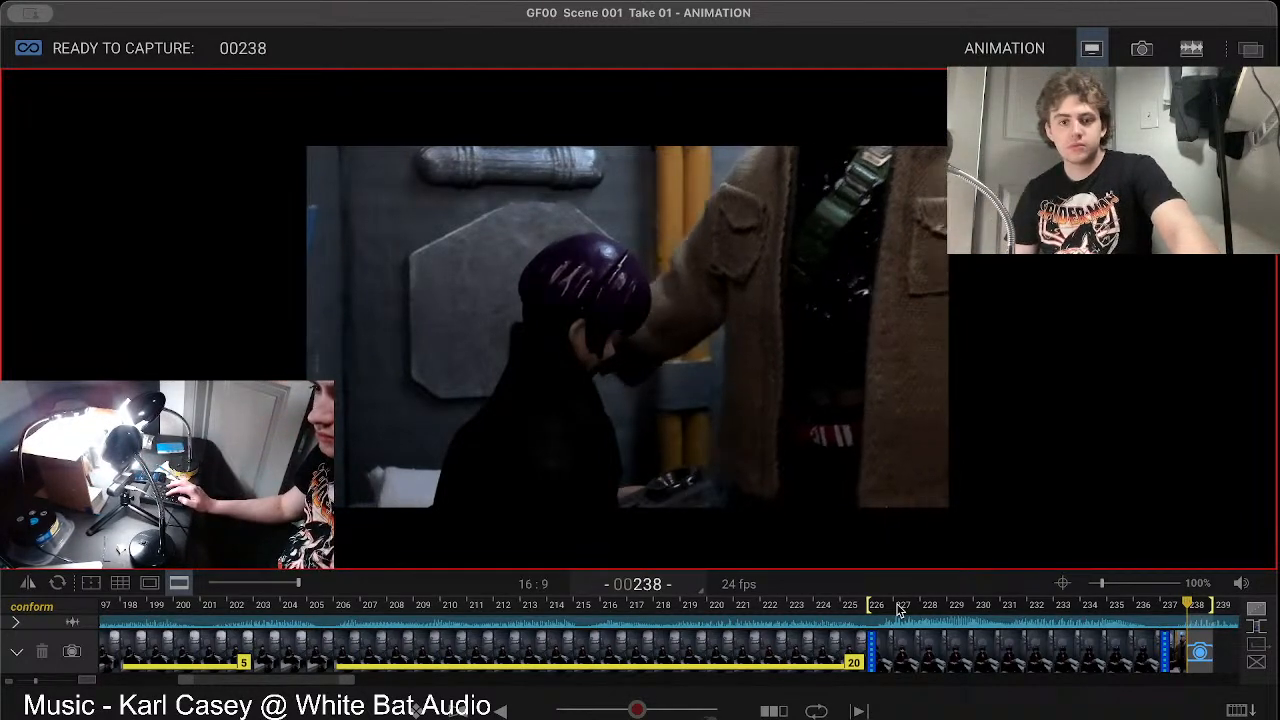
Step: Check the new pose against frame 237 and capture frame 238
{"action": "key", "text": "Left"}
{"action": "key", "text": "Right"}
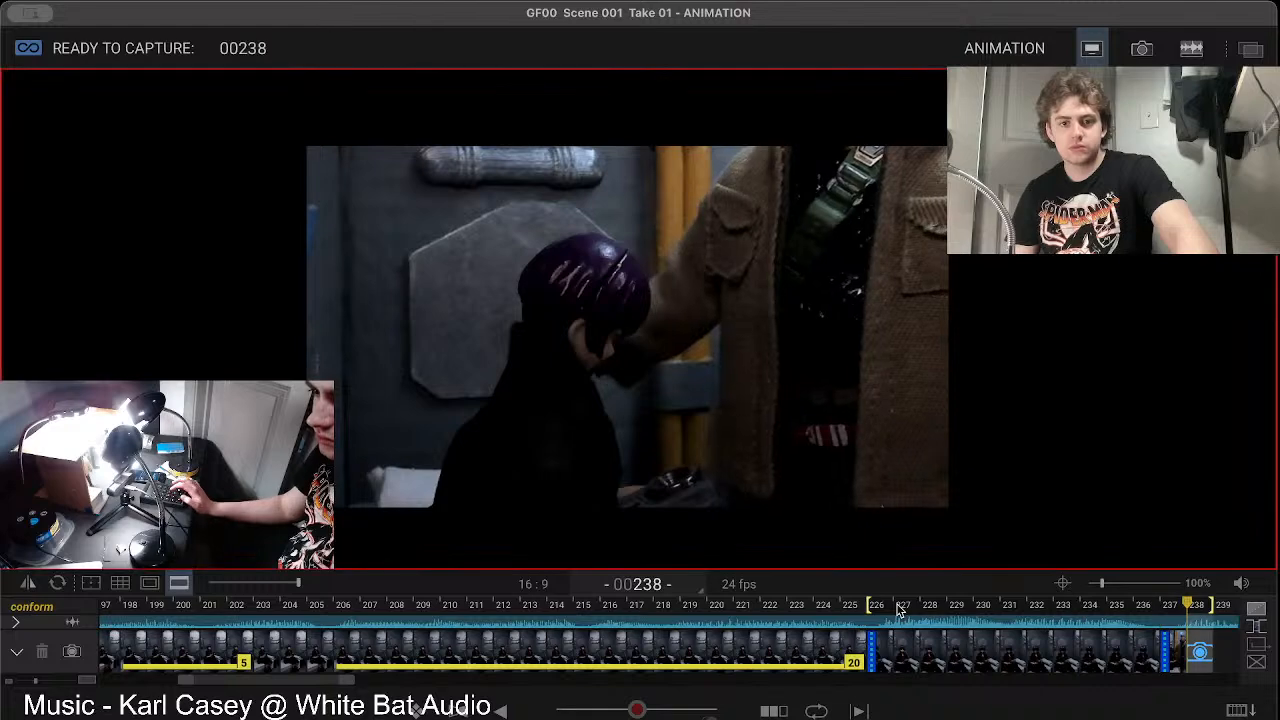
{"action": "key", "text": "Return"}
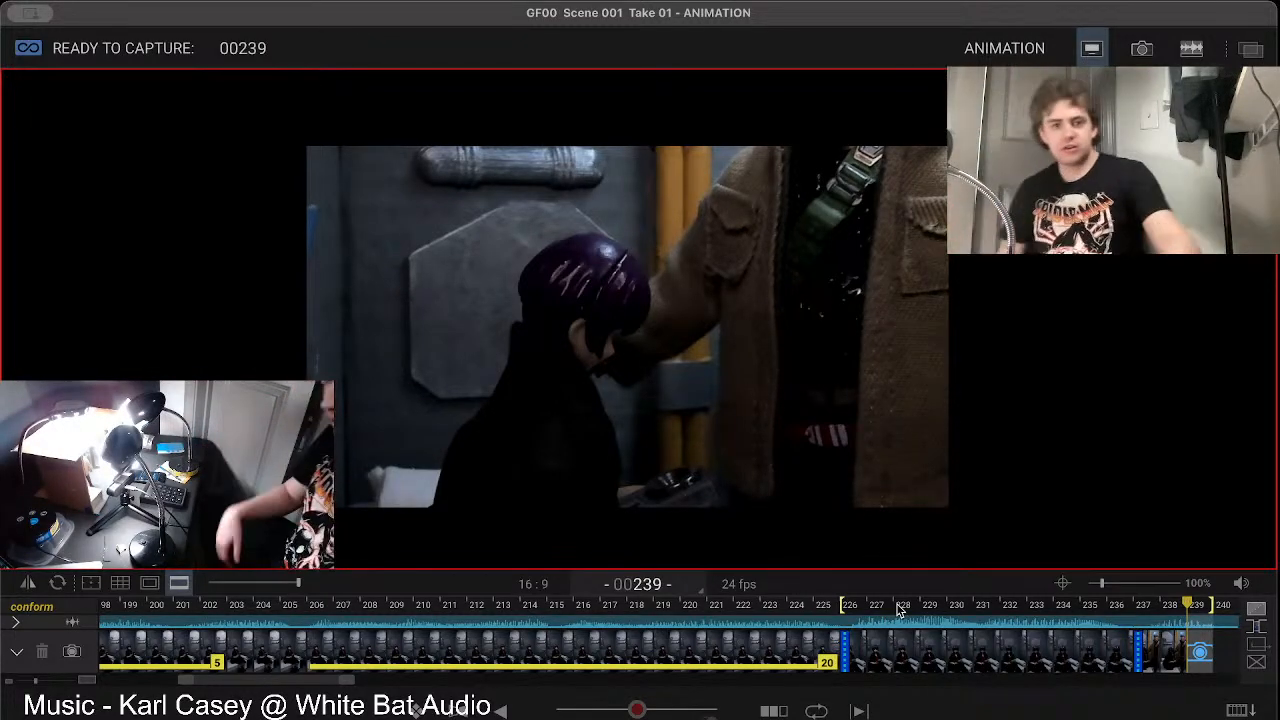
{"action": "mouse_move", "coordinate": [256, 378]}
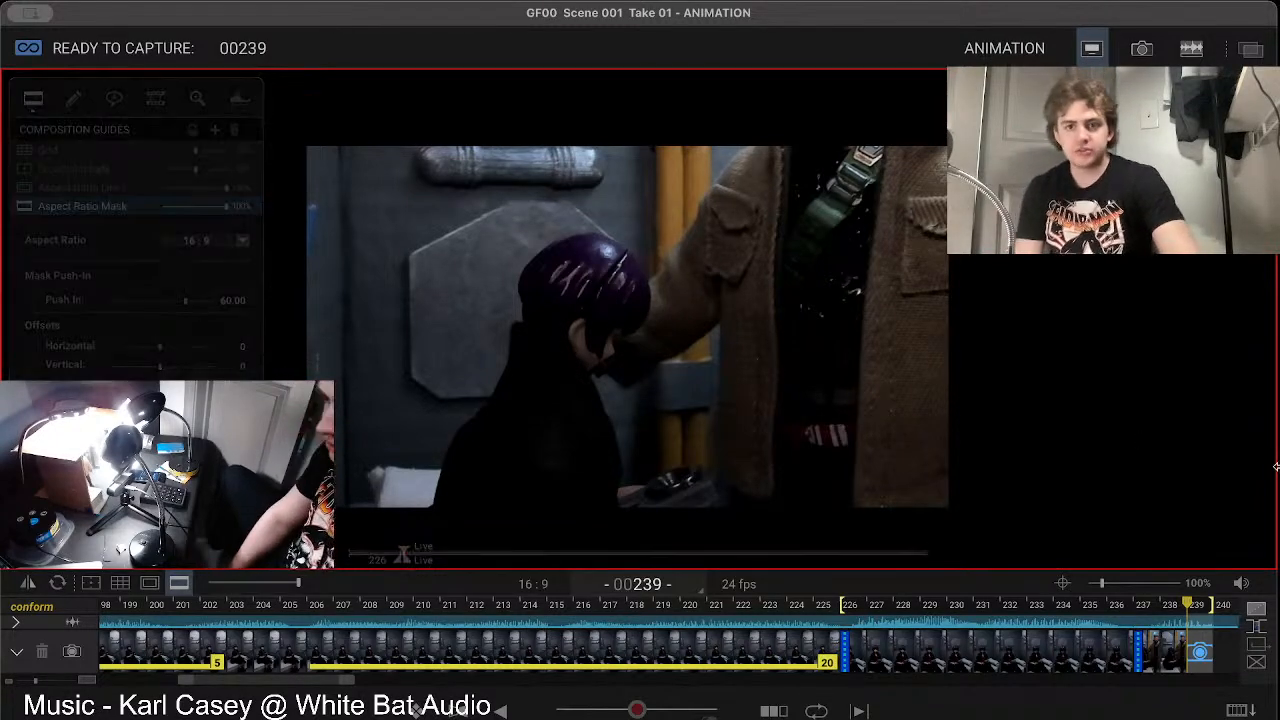
Step: Review the captured animation backwards from the live view at frame 239 through the earlier shots to frame 72
{"action": "mouse_move", "coordinate": [1228, 521]}
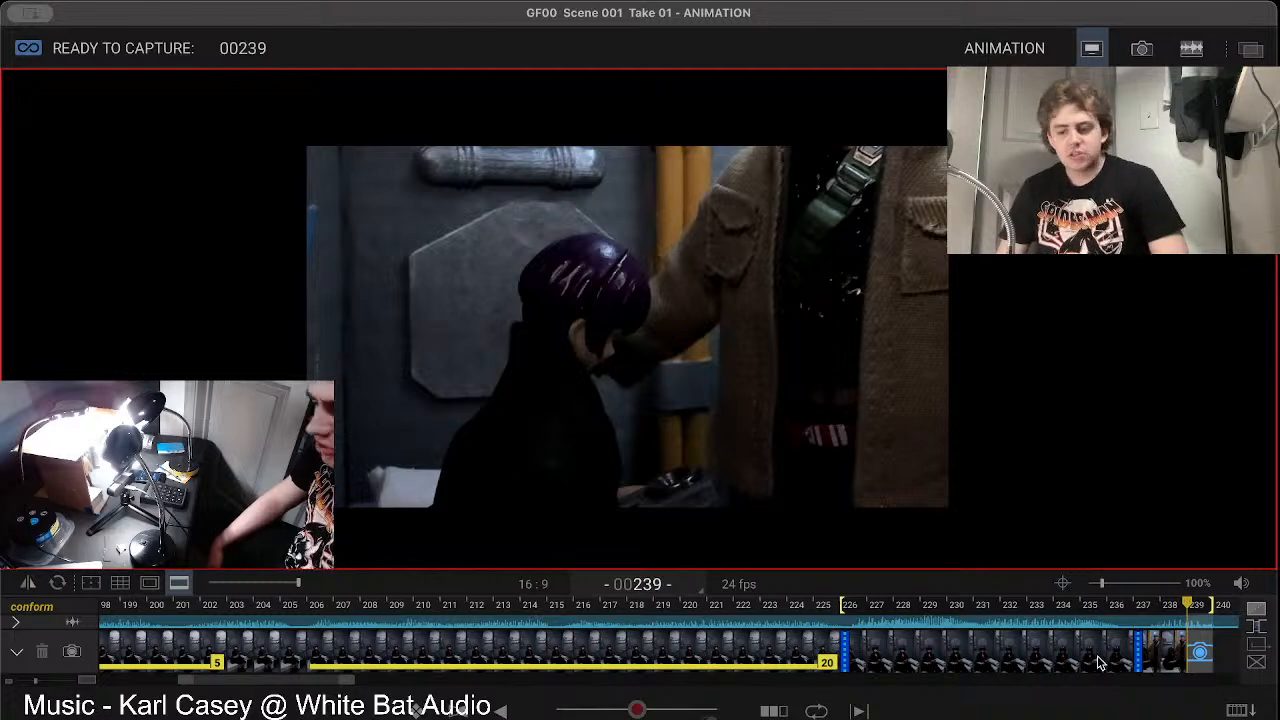
{"action": "key", "text": "Left"}
{"action": "key", "text": "Left"}
{"action": "key", "text": "Left"}
{"action": "key", "text": "Left"}
{"action": "key", "text": "Left"}
{"action": "key", "text": "Left"}
{"action": "key", "text": "Left"}
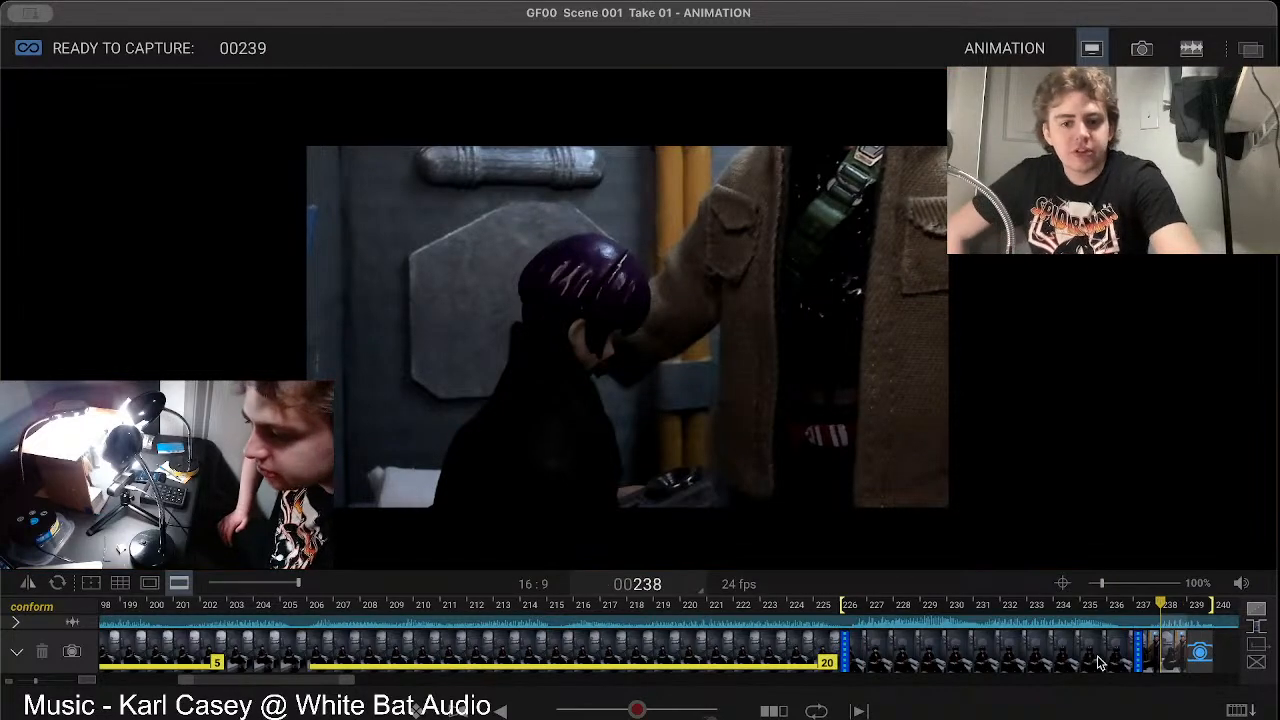
{"action": "key", "text": "Left"}
{"action": "key", "text": "Left"}
{"action": "key", "text": "Left"}
{"action": "key", "text": "Left"}
{"action": "key", "text": "Left"}
{"action": "key", "text": "Left"}
{"action": "key", "text": "Left"}
{"action": "key", "text": "Left"}
{"action": "key", "text": "Left"}
{"action": "key", "text": "Left"}
{"action": "key", "text": "Left"}
{"action": "key", "text": "Left"}
{"action": "key", "text": "Left"}
{"action": "key", "text": "Left"}
{"action": "key", "text": "Left"}
{"action": "key", "text": "Left"}
{"action": "key", "text": "Left"}
{"action": "key", "text": "Left"}
{"action": "key", "text": "Left"}
{"action": "key", "text": "Left"}
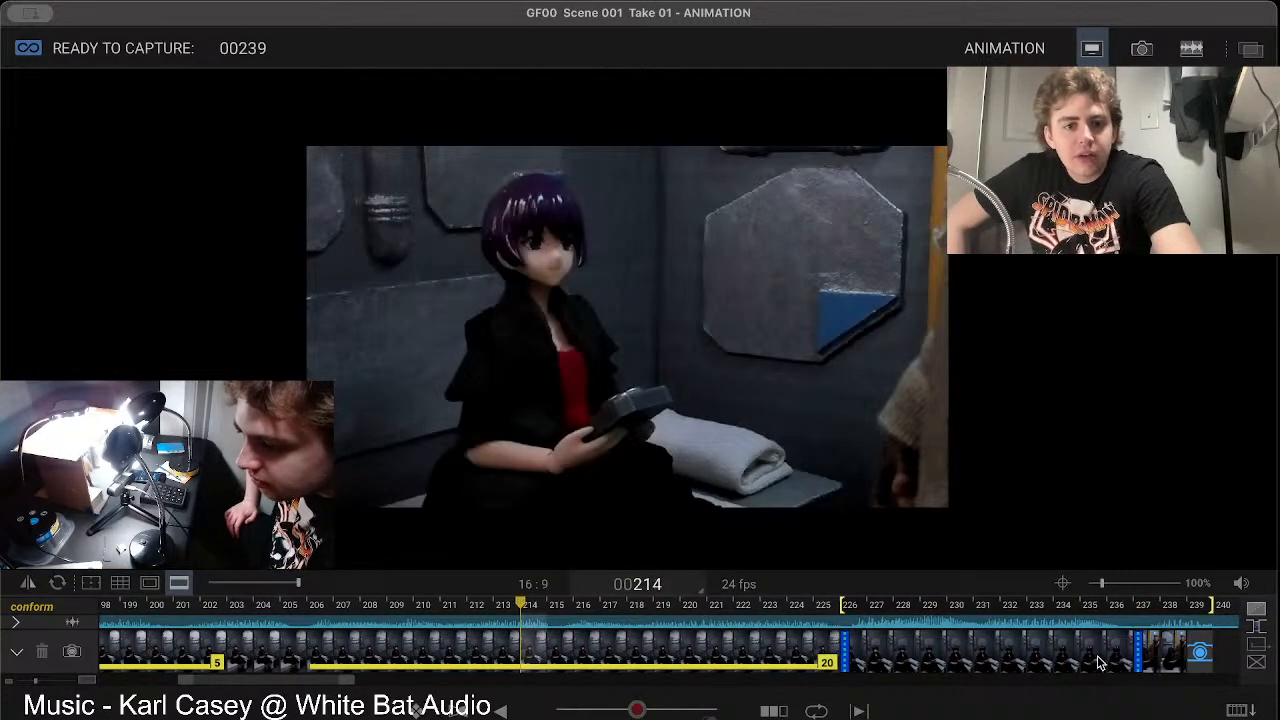
{"action": "key", "text": "Left"}
{"action": "key", "text": "Left"}
{"action": "key", "text": "Left"}
{"action": "key", "text": "Left"}
{"action": "key", "text": "Left"}
{"action": "key", "text": "Left"}
{"action": "key", "text": "Left"}
{"action": "key", "text": "Left"}
{"action": "key", "text": "Left"}
{"action": "key", "text": "Left"}
{"action": "key", "text": "Left"}
{"action": "key", "text": "Left"}
{"action": "key", "text": "Left"}
{"action": "key", "text": "Left"}
{"action": "key", "text": "Left"}
{"action": "key", "text": "Left"}
{"action": "key", "text": "Left"}
{"action": "key", "text": "Left"}
{"action": "key", "text": "Left"}
{"action": "key", "text": "Left"}
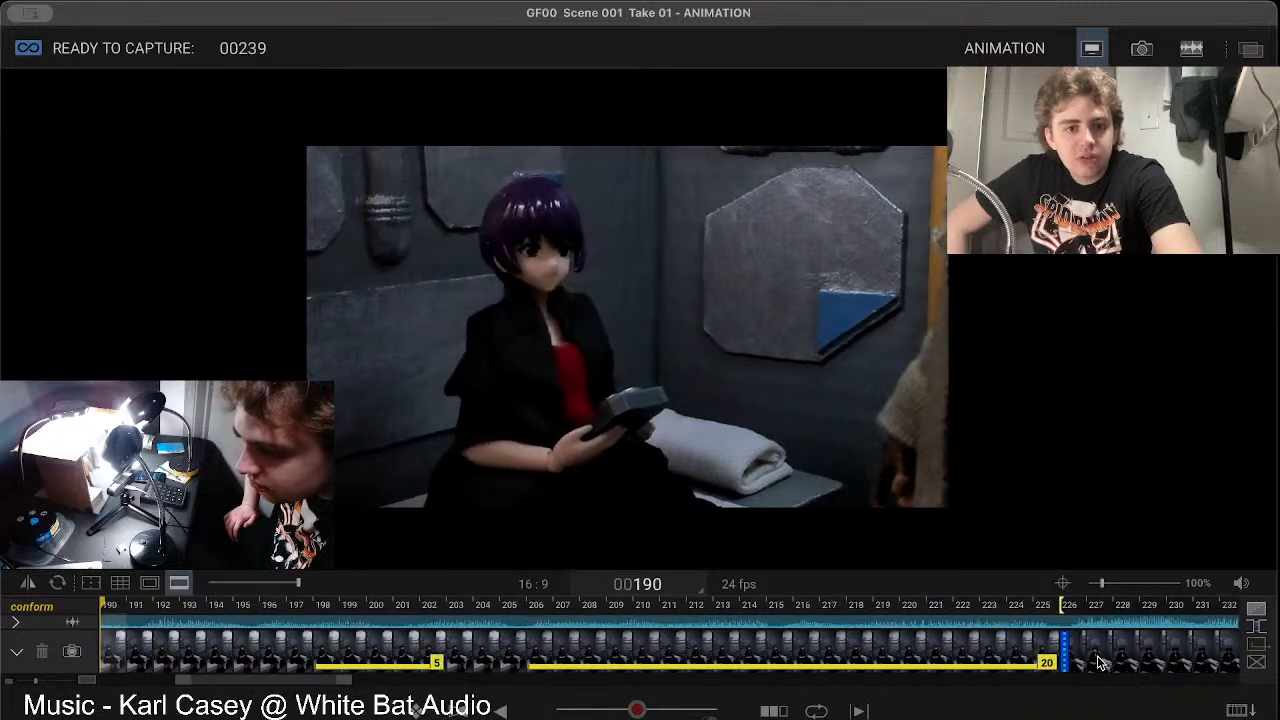
{"action": "key", "text": "Left"}
{"action": "key", "text": "Left"}
{"action": "key", "text": "Left"}
{"action": "key", "text": "Left"}
{"action": "key", "text": "Left"}
{"action": "key", "text": "Left"}
{"action": "key", "text": "Left"}
{"action": "key", "text": "Left"}
{"action": "key", "text": "Left"}
{"action": "key", "text": "Left"}
{"action": "key", "text": "Left"}
{"action": "key", "text": "Left"}
{"action": "key", "text": "Left"}
{"action": "key", "text": "Left"}
{"action": "key", "text": "Left"}
{"action": "key", "text": "Left"}
{"action": "key", "text": "Left"}
{"action": "key", "text": "Left"}
{"action": "key", "text": "Left"}
{"action": "key", "text": "Left"}
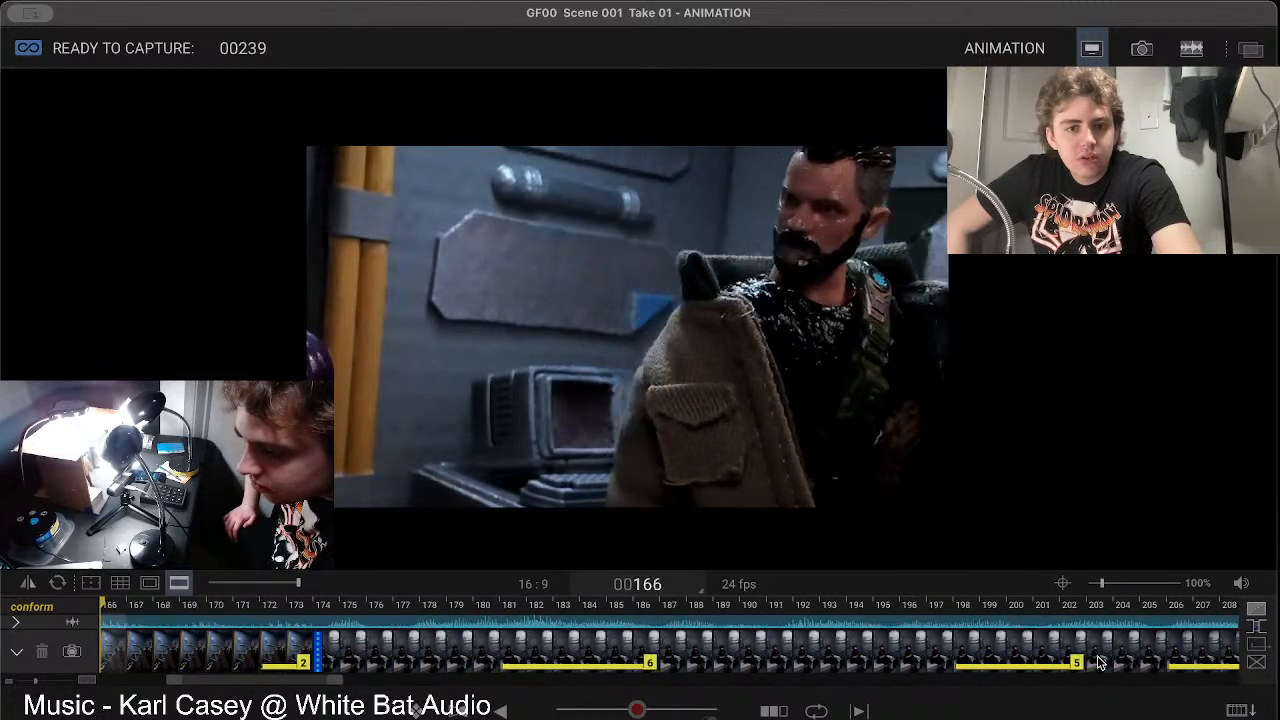
{"action": "key", "text": "Left"}
{"action": "key", "text": "Left"}
{"action": "key", "text": "Left"}
{"action": "key", "text": "Left"}
{"action": "key", "text": "Left"}
{"action": "key", "text": "Left"}
{"action": "key", "text": "Left"}
{"action": "key", "text": "Left"}
{"action": "key", "text": "Left"}
{"action": "key", "text": "Left"}
{"action": "key", "text": "Left"}
{"action": "key", "text": "Left"}
{"action": "key", "text": "Left"}
{"action": "key", "text": "Left"}
{"action": "key", "text": "Left"}
{"action": "key", "text": "Left"}
{"action": "key", "text": "Left"}
{"action": "key", "text": "Left"}
{"action": "key", "text": "Left"}
{"action": "key", "text": "Left"}
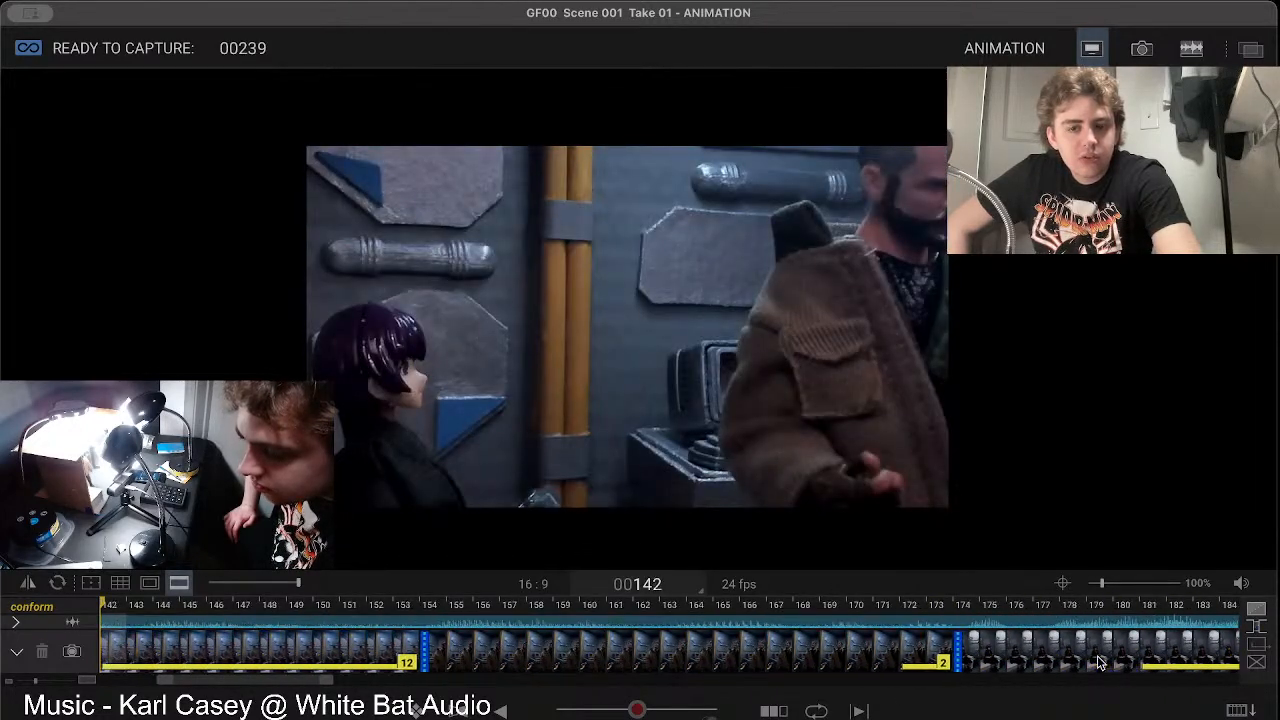
{"action": "key", "text": "Left"}
{"action": "key", "text": "Left"}
{"action": "key", "text": "Left"}
{"action": "key", "text": "Left"}
{"action": "key", "text": "Left"}
{"action": "key", "text": "Left"}
{"action": "key", "text": "Left"}
{"action": "key", "text": "Left"}
{"action": "key", "text": "Left"}
{"action": "key", "text": "Left"}
{"action": "key", "text": "Left"}
{"action": "key", "text": "Left"}
{"action": "key", "text": "Left"}
{"action": "key", "text": "Left"}
{"action": "key", "text": "Left"}
{"action": "key", "text": "Left"}
{"action": "key", "text": "Left"}
{"action": "key", "text": "Left"}
{"action": "key", "text": "Left"}
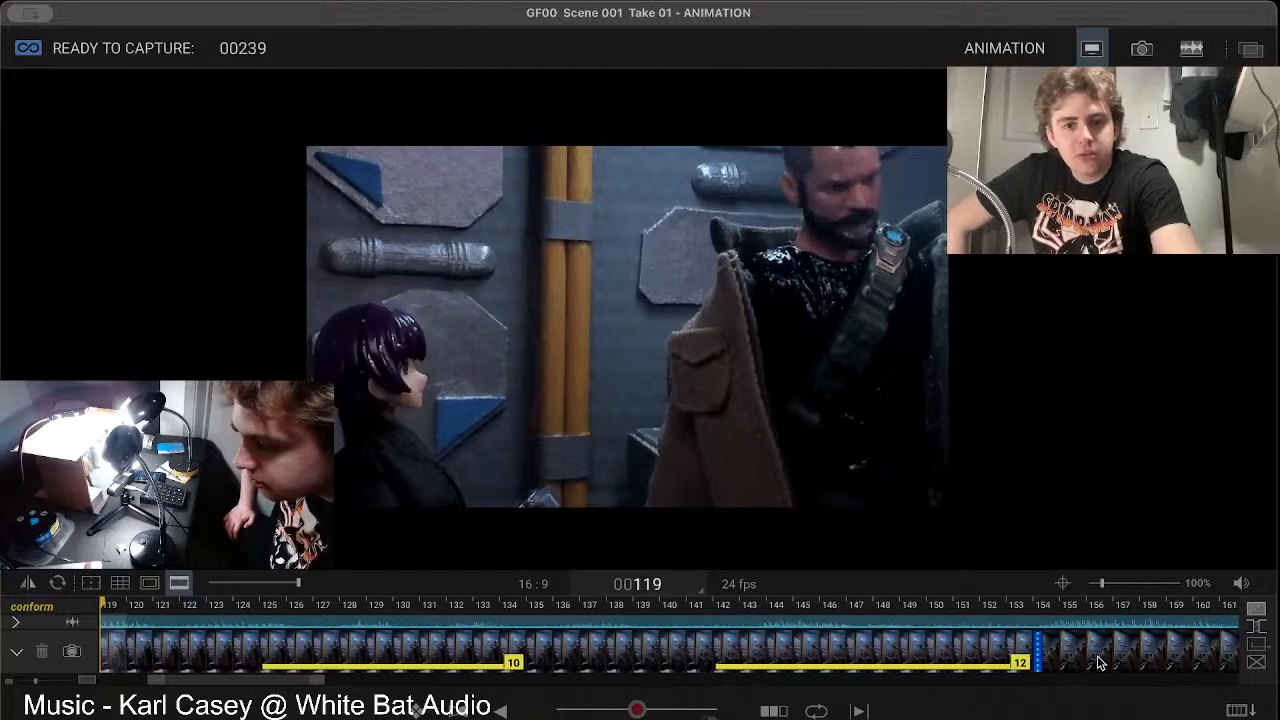
{"action": "key", "text": "Left"}
{"action": "key", "text": "Left"}
{"action": "key", "text": "Left"}
{"action": "key", "text": "Left"}
{"action": "key", "text": "Left"}
{"action": "key", "text": "Left"}
{"action": "key", "text": "Left"}
{"action": "key", "text": "Left"}
{"action": "key", "text": "Left"}
{"action": "key", "text": "Left"}
{"action": "key", "text": "Left"}
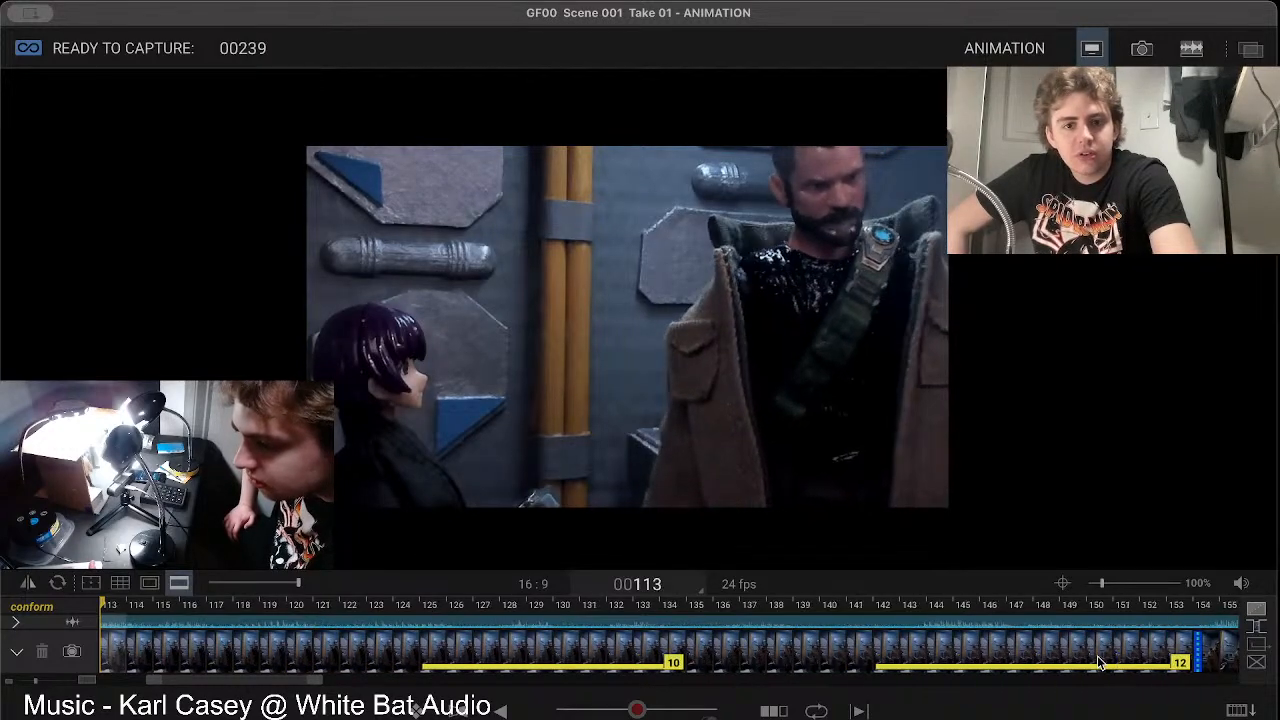
{"action": "key", "text": "Left"}
{"action": "key", "text": "Left"}
{"action": "key", "text": "Left"}
{"action": "key", "text": "Left"}
{"action": "key", "text": "Left"}
{"action": "key", "text": "Left"}
{"action": "key", "text": "Left"}
{"action": "key", "text": "Left"}
{"action": "key", "text": "Left"}
{"action": "key", "text": "Left"}
{"action": "key", "text": "Left"}
{"action": "key", "text": "Left"}
{"action": "key", "text": "Left"}
{"action": "key", "text": "Left"}
{"action": "key", "text": "Left"}
{"action": "key", "text": "Left"}
{"action": "key", "text": "Left"}
{"action": "key", "text": "Left"}
{"action": "key", "text": "Left"}
{"action": "key", "text": "Left"}
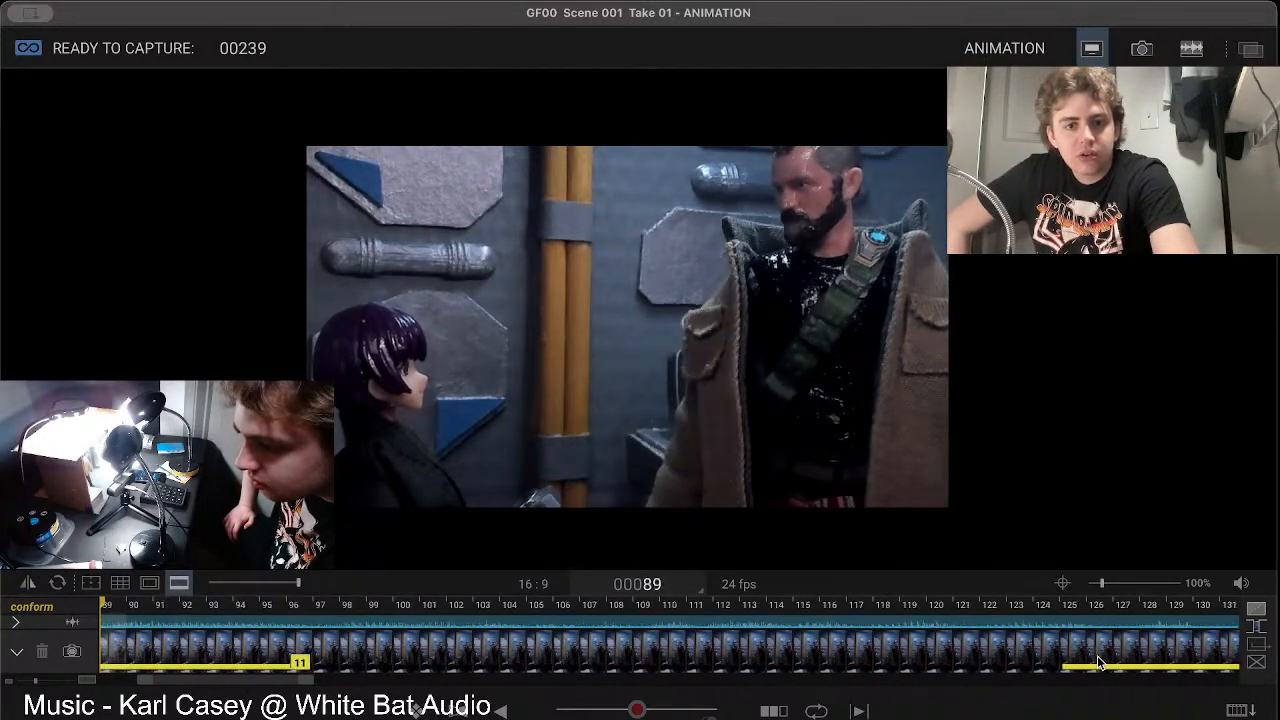
{"action": "key", "text": "Left"}
{"action": "key", "text": "Left"}
{"action": "key", "text": "Left"}
{"action": "key", "text": "Left"}
{"action": "key", "text": "Left"}
{"action": "key", "text": "Left"}
{"action": "key", "text": "Left"}
{"action": "key", "text": "Left"}
{"action": "key", "text": "Left"}
{"action": "key", "text": "Left"}
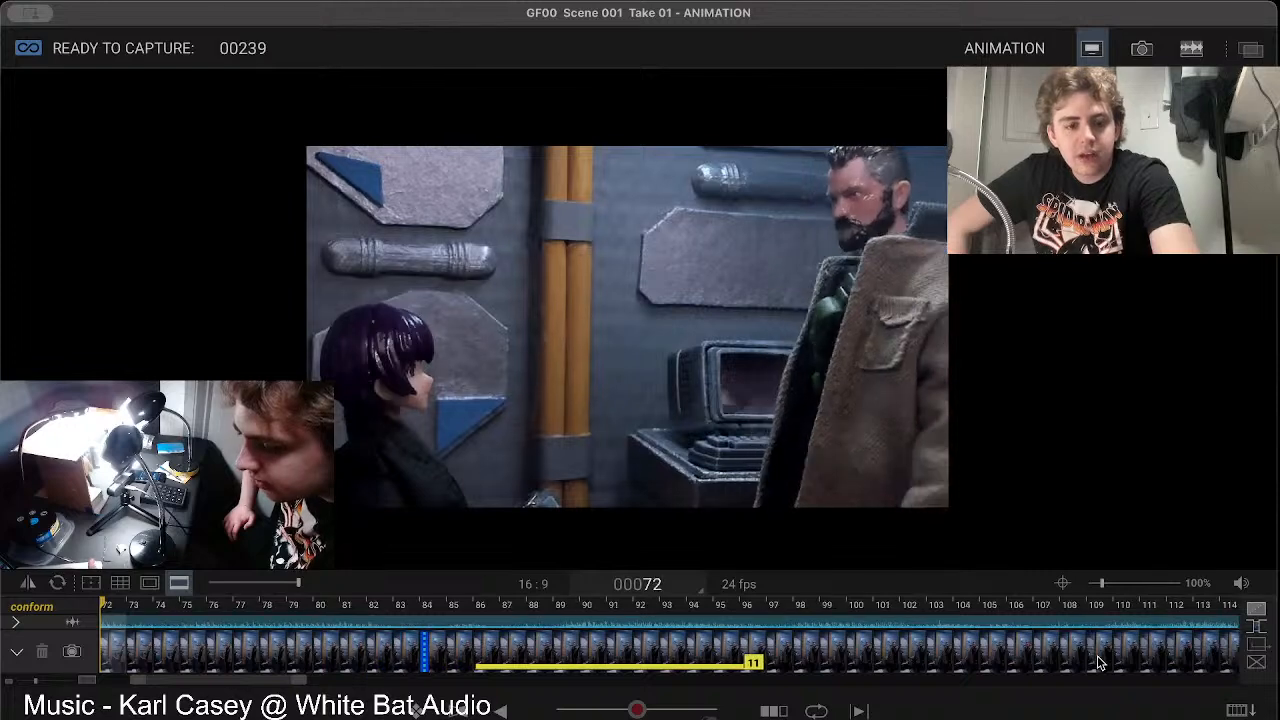
Step: Examine the bearded figure's movement frame by frame between frame 72 and the shot change at frame 84
{"action": "key", "text": "Right"}
{"action": "key", "text": "Right"}
{"action": "key", "text": "Right"}
{"action": "key", "text": "Right"}
{"action": "key", "text": "Right"}
{"action": "key", "text": "Right"}
{"action": "key", "text": "Right"}
{"action": "key", "text": "Right"}
{"action": "key", "text": "Right"}
{"action": "key", "text": "Right"}
{"action": "key", "text": "Left"}
{"action": "key", "text": "Left"}
{"action": "key", "text": "Left"}
{"action": "key", "text": "Left"}
{"action": "key", "text": "Left"}
{"action": "key", "text": "Left"}
{"action": "key", "text": "Left"}
{"action": "key", "text": "Left"}
{"action": "key", "text": "Left"}
{"action": "key", "text": "Left"}
{"action": "key", "text": "Left"}
{"action": "key", "text": "Right"}
{"action": "key", "text": "Right"}
{"action": "key", "text": "Right"}
{"action": "key", "text": "Right"}
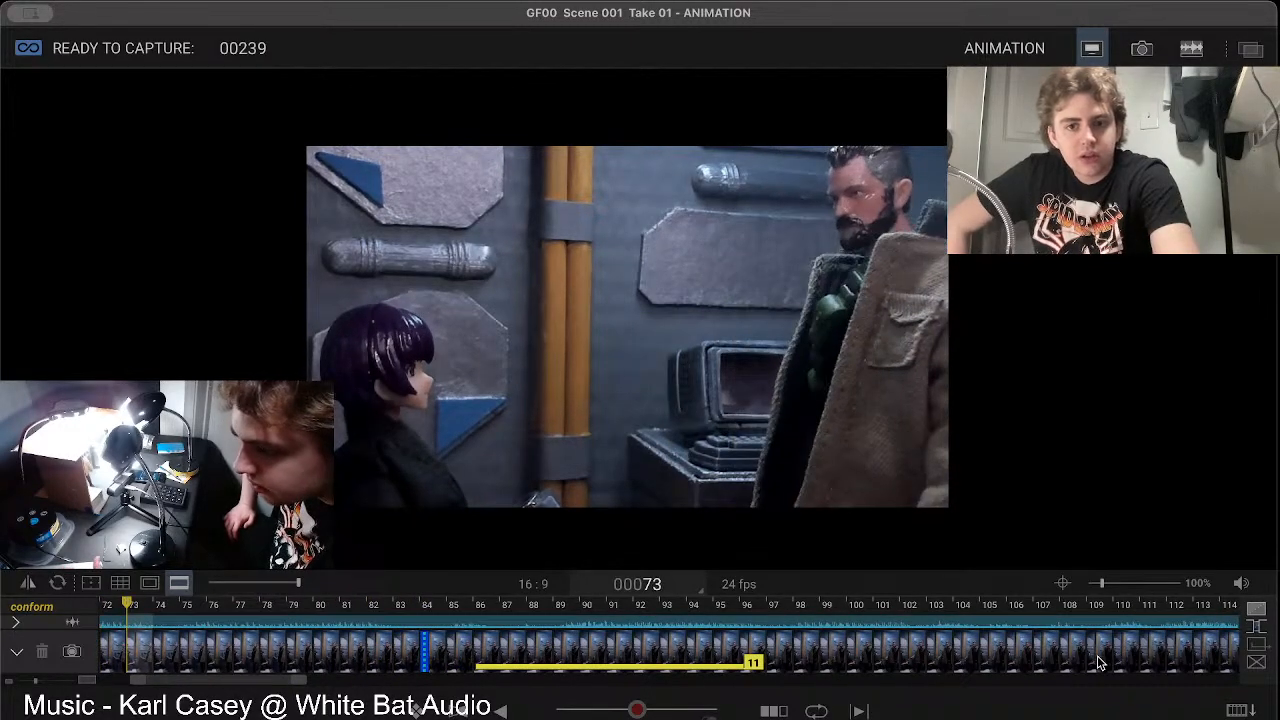
{"action": "key", "text": "Right"}
{"action": "key", "text": "Right"}
{"action": "key", "text": "Right"}
{"action": "key", "text": "Right"}
{"action": "key", "text": "Right"}
{"action": "key", "text": "Right"}
{"action": "key", "text": "Right"}
{"action": "key", "text": "Right"}
{"action": "key", "text": "Right"}
{"action": "key", "text": "Left"}
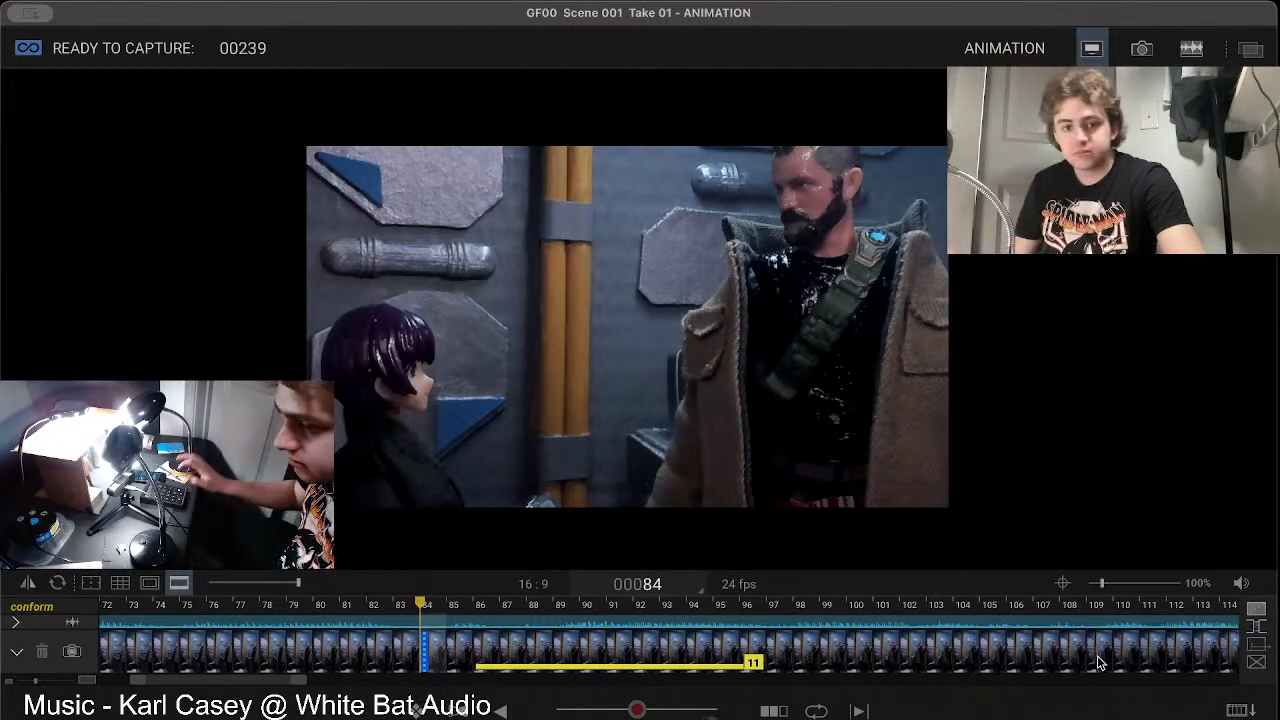
Step: Capture frame 239 and compare it back and forth with frame 238 and the live view
{"action": "key", "text": "Return"}
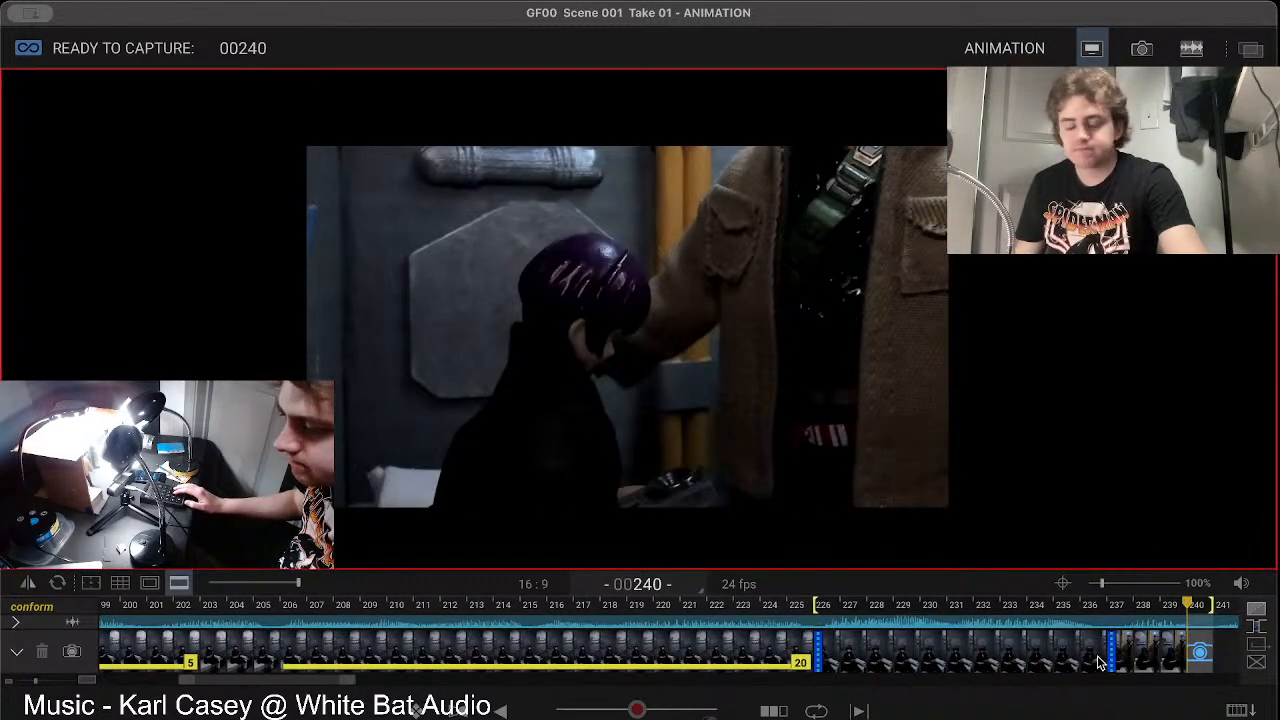
{"action": "key", "text": "Left"}
{"action": "key", "text": "Left"}
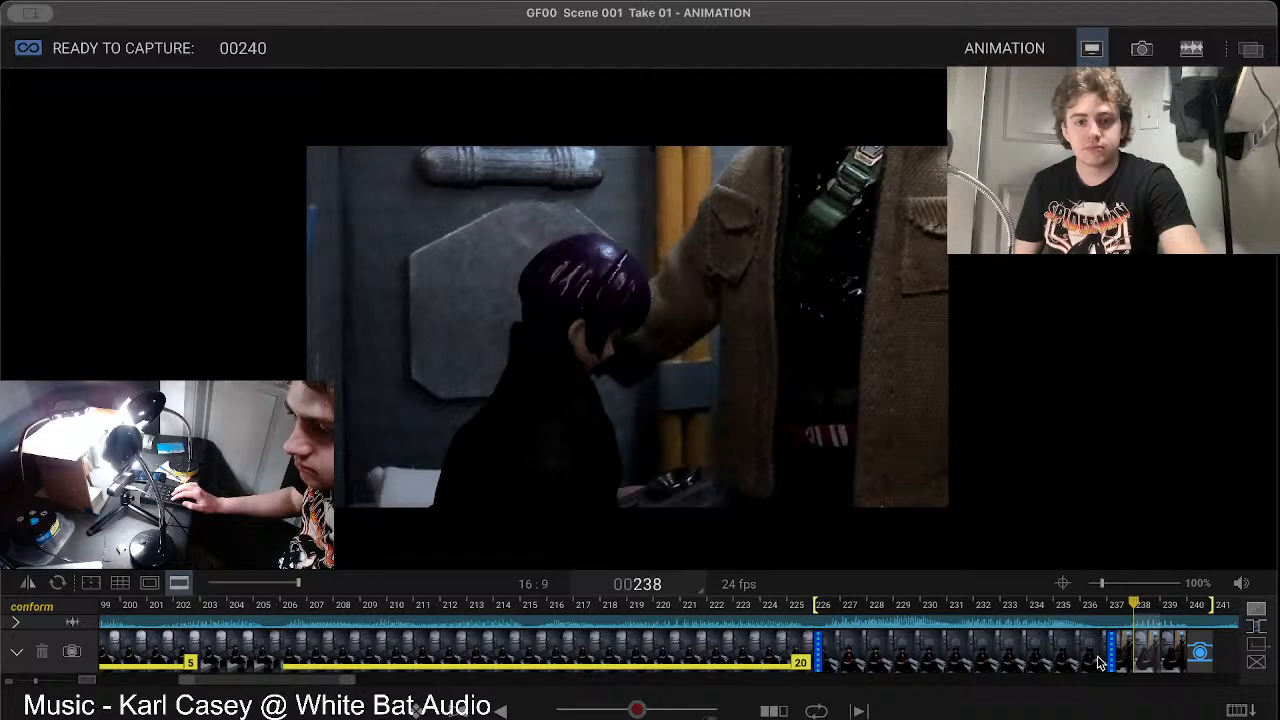
{"action": "key", "text": "Right"}
{"action": "key", "text": "Right"}
{"action": "key", "text": "Left"}
{"action": "key", "text": "Left"}
{"action": "key", "text": "Left"}
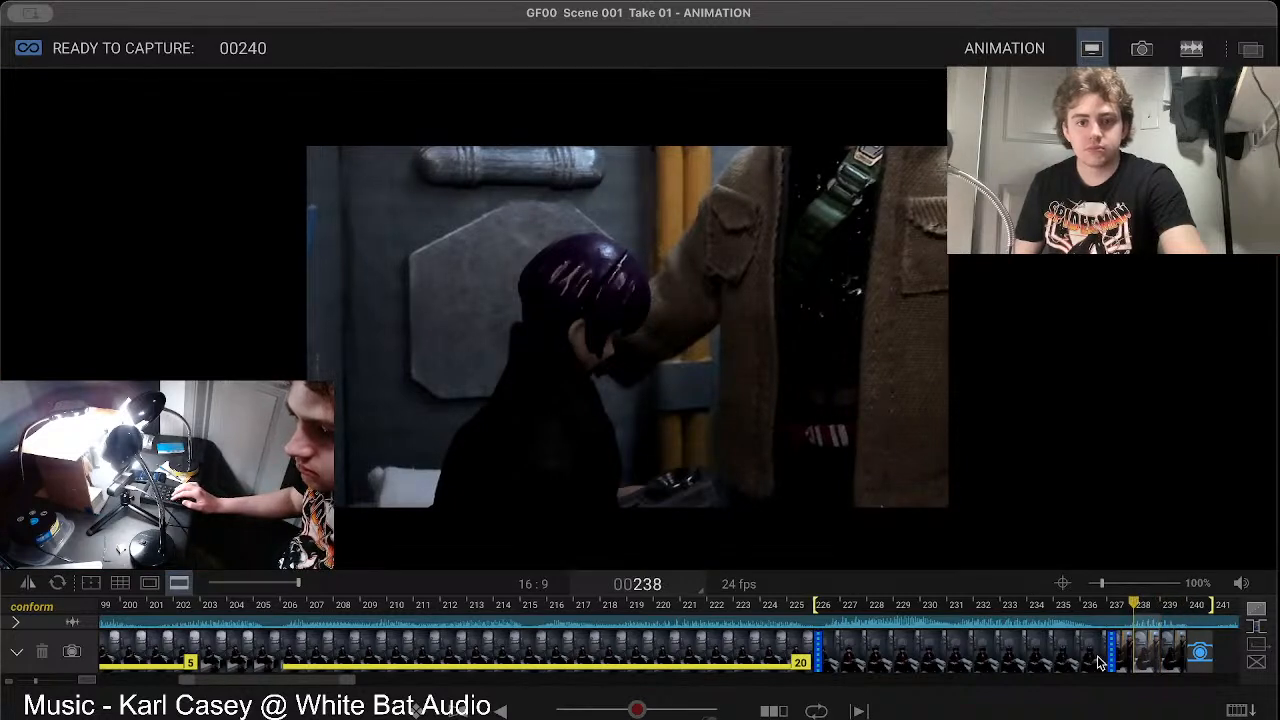
{"action": "key", "text": "Right"}
{"action": "key", "text": "Right"}
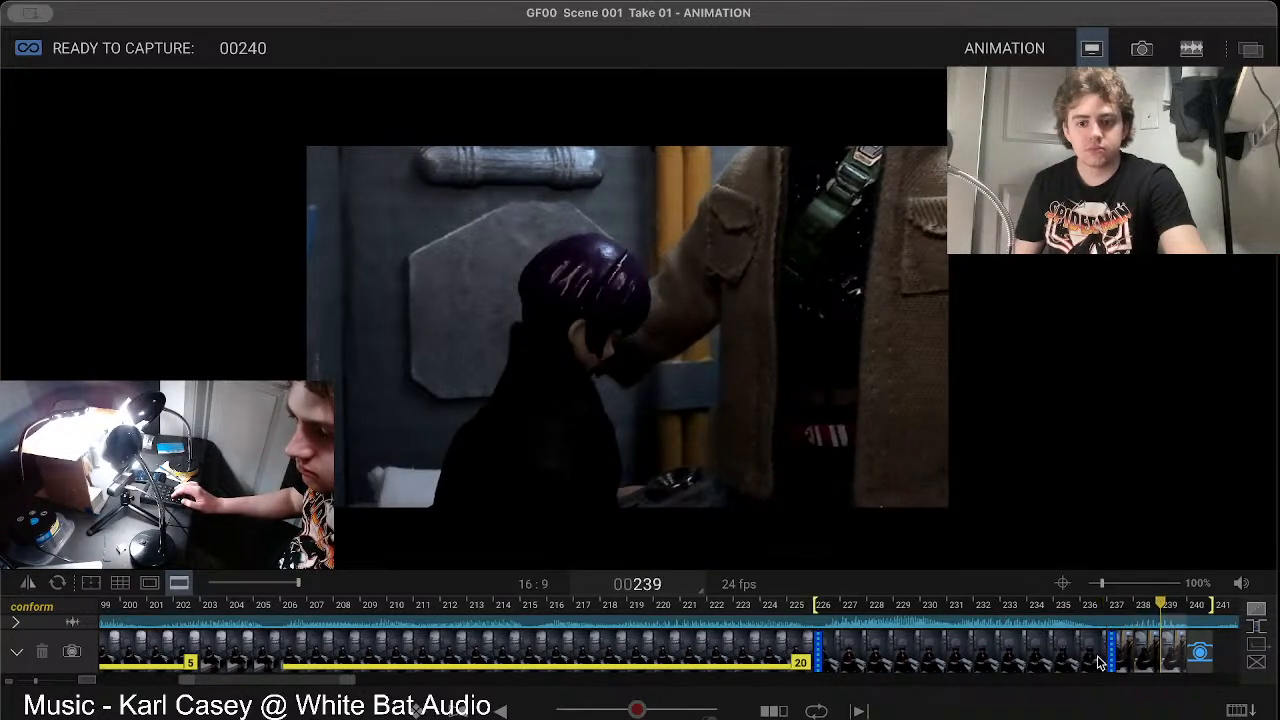
{"action": "key", "text": "Right"}
{"action": "key", "text": "Left"}
{"action": "key", "text": "Left"}
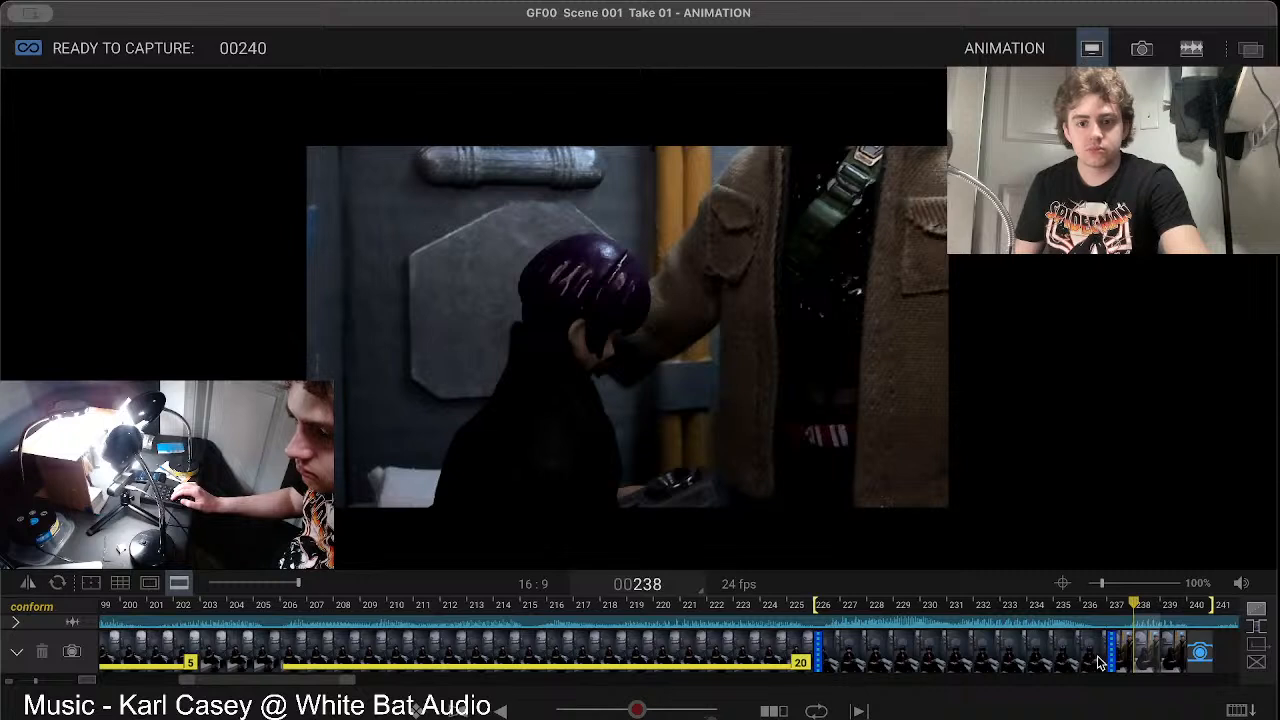
Step: Delete the newly captured frame 239
{"action": "key", "text": "Right"}
{"action": "key", "text": "Delete"}
{"action": "key", "text": "Delete"}
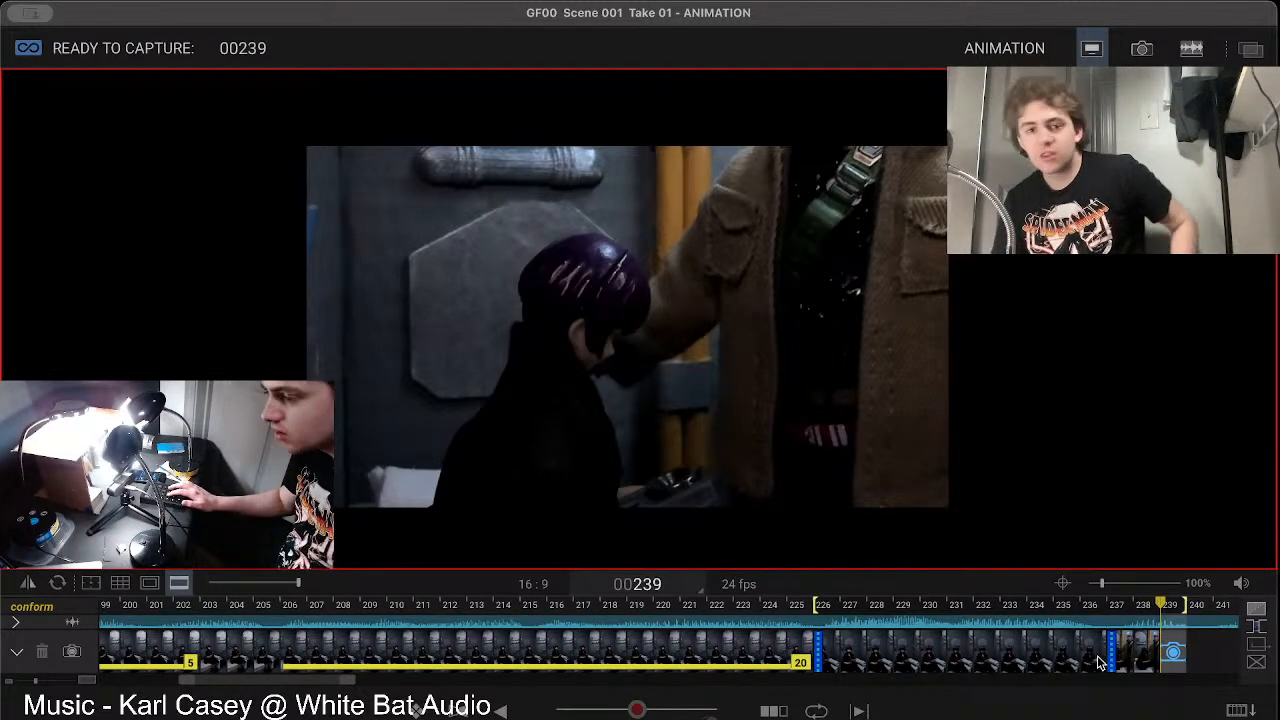
Step: Check the adjusted pose in the live view against frames 237 and 238 and capture frame 239 again
{"action": "key", "text": "Left"}
{"action": "key", "text": "Right"}
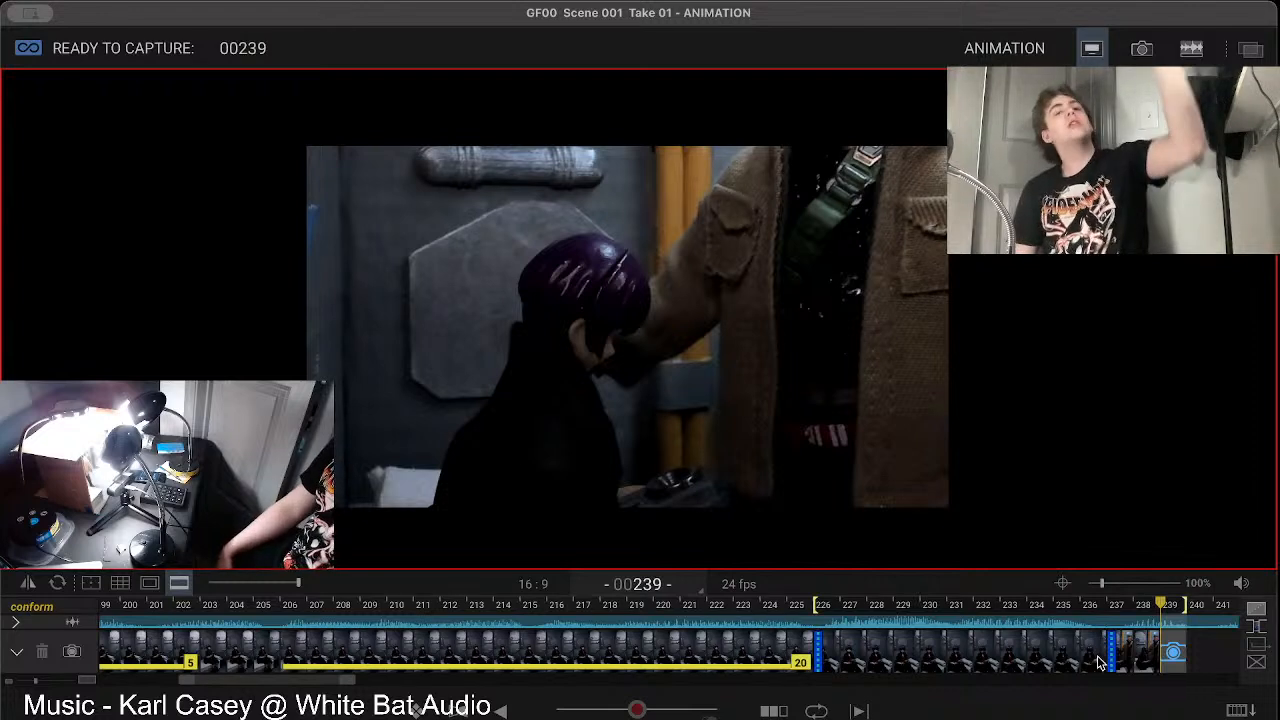
{"action": "key", "text": "Left"}
{"action": "key", "text": "Right"}
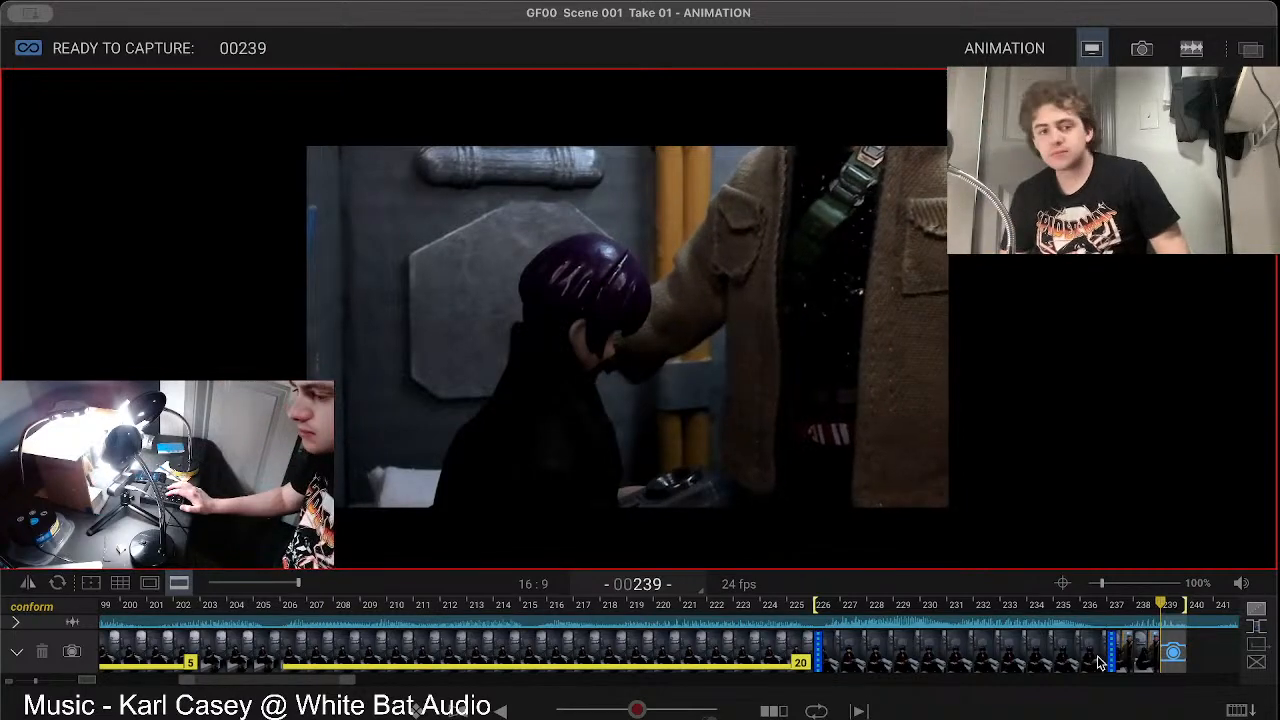
{"action": "key", "text": "Left"}
{"action": "key", "text": "Right"}
{"action": "key", "text": "Left"}
{"action": "key", "text": "Right"}
{"action": "key", "text": "Left"}
{"action": "key", "text": "Left"}
{"action": "key", "text": "Right"}
{"action": "key", "text": "Right"}
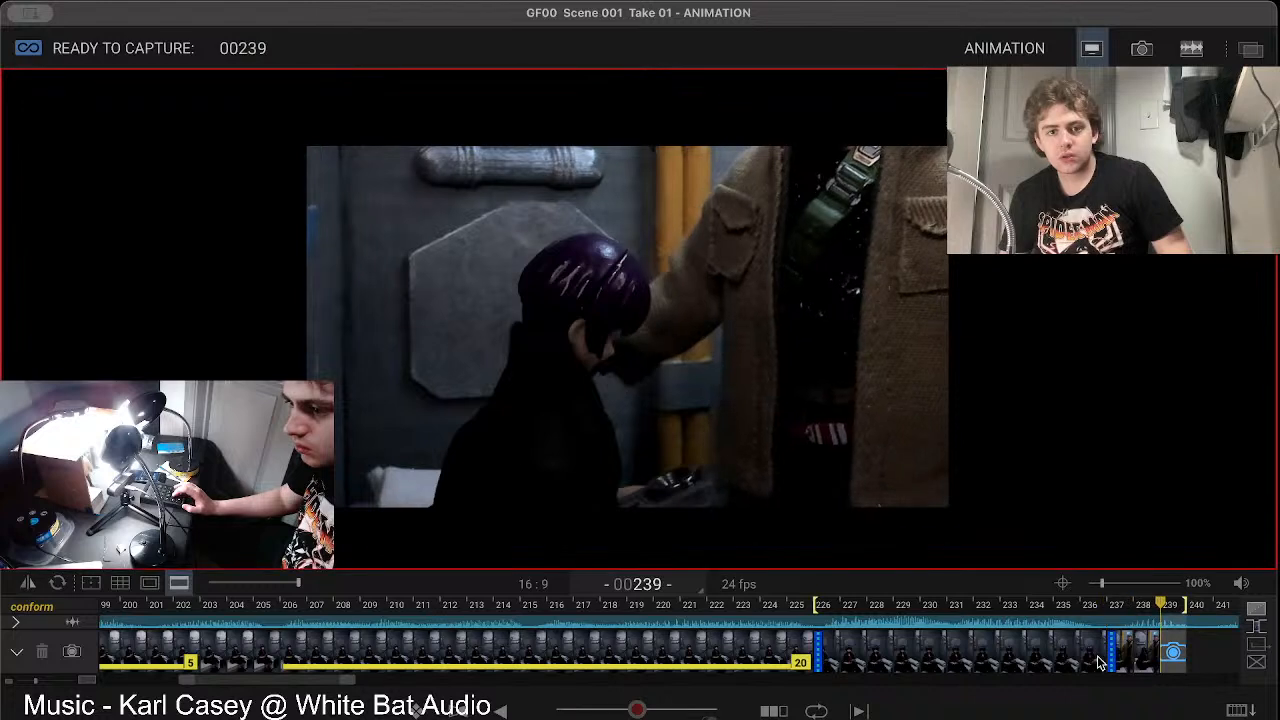
{"action": "key", "text": "Left"}
{"action": "key", "text": "Left"}
{"action": "key", "text": "Right"}
{"action": "key", "text": "Right"}
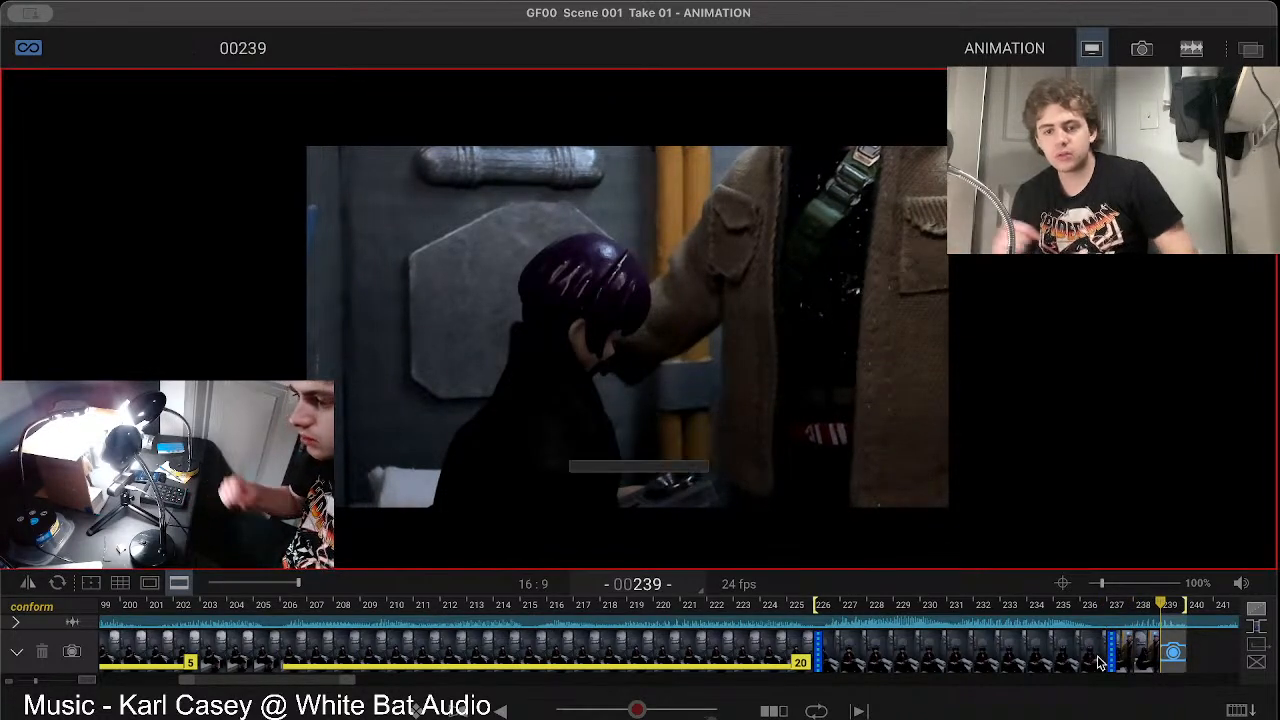
{"action": "key", "text": "Return"}
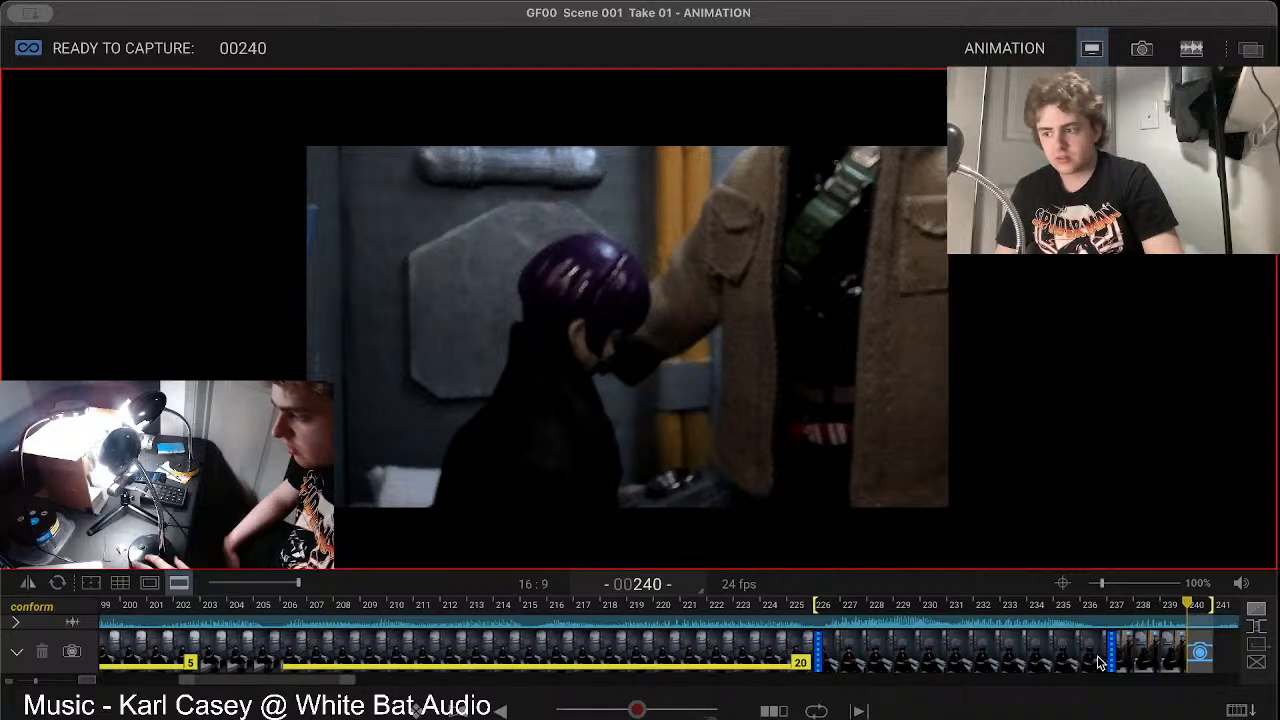
Step: Compare the live view with the recaptured frame 239 and delete that frame
{"action": "key", "text": "Left"}
{"action": "key", "text": "Right"}
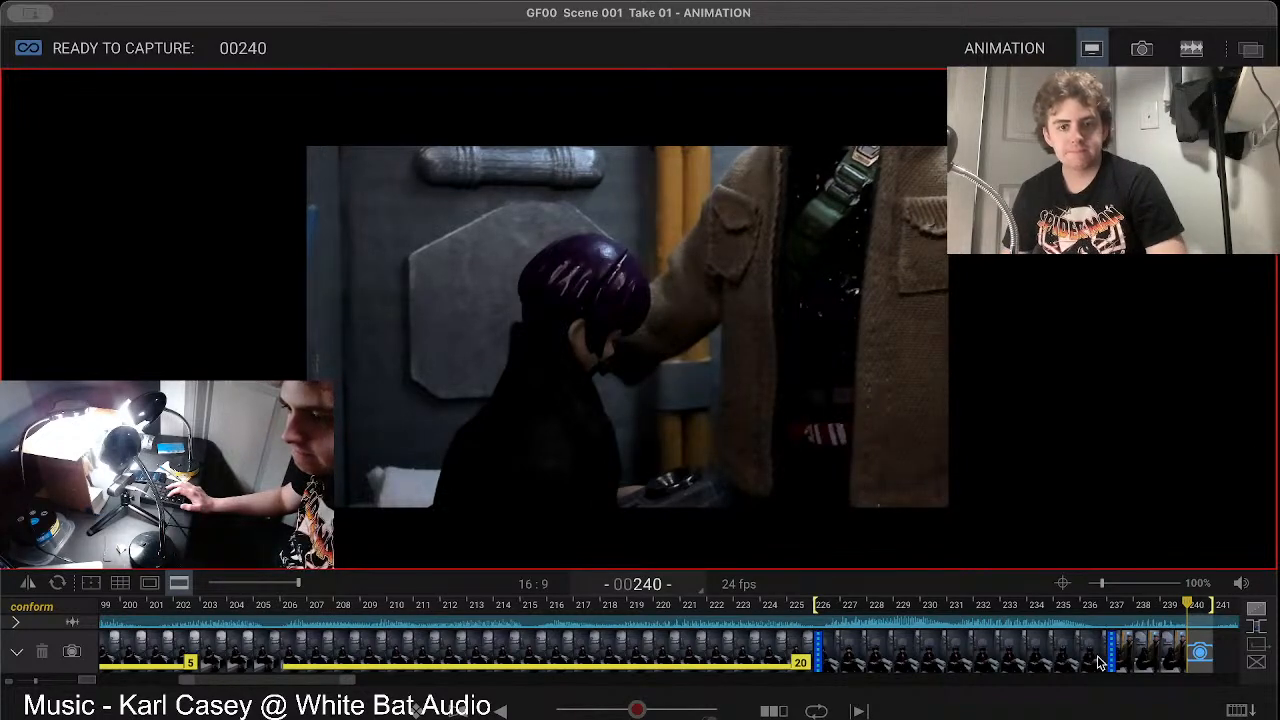
{"action": "key", "text": "Left"}
{"action": "key", "text": "Right"}
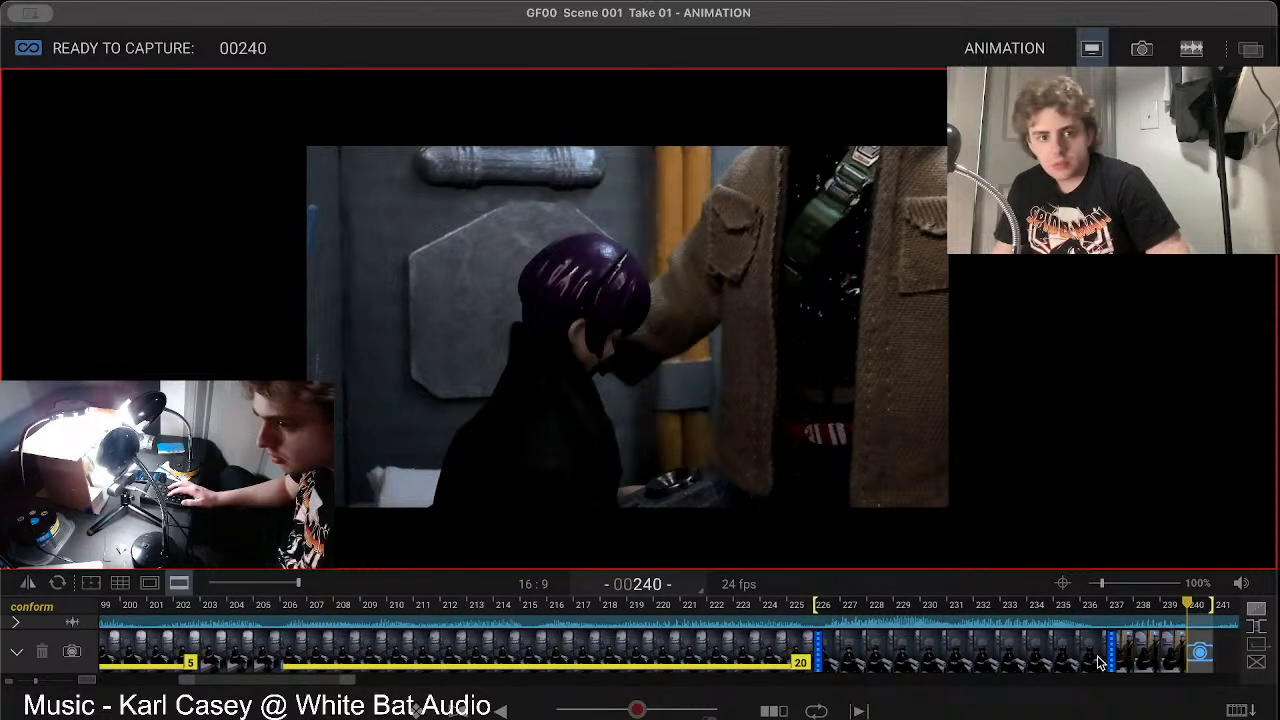
{"action": "key", "text": "BackSpace"}
{"action": "key", "text": "BackSpace"}
{"action": "key", "text": "BackSpace"}
{"action": "key", "text": "BackSpace"}
{"action": "key", "text": "BackSpace"}
{"action": "key", "text": "BackSpace"}
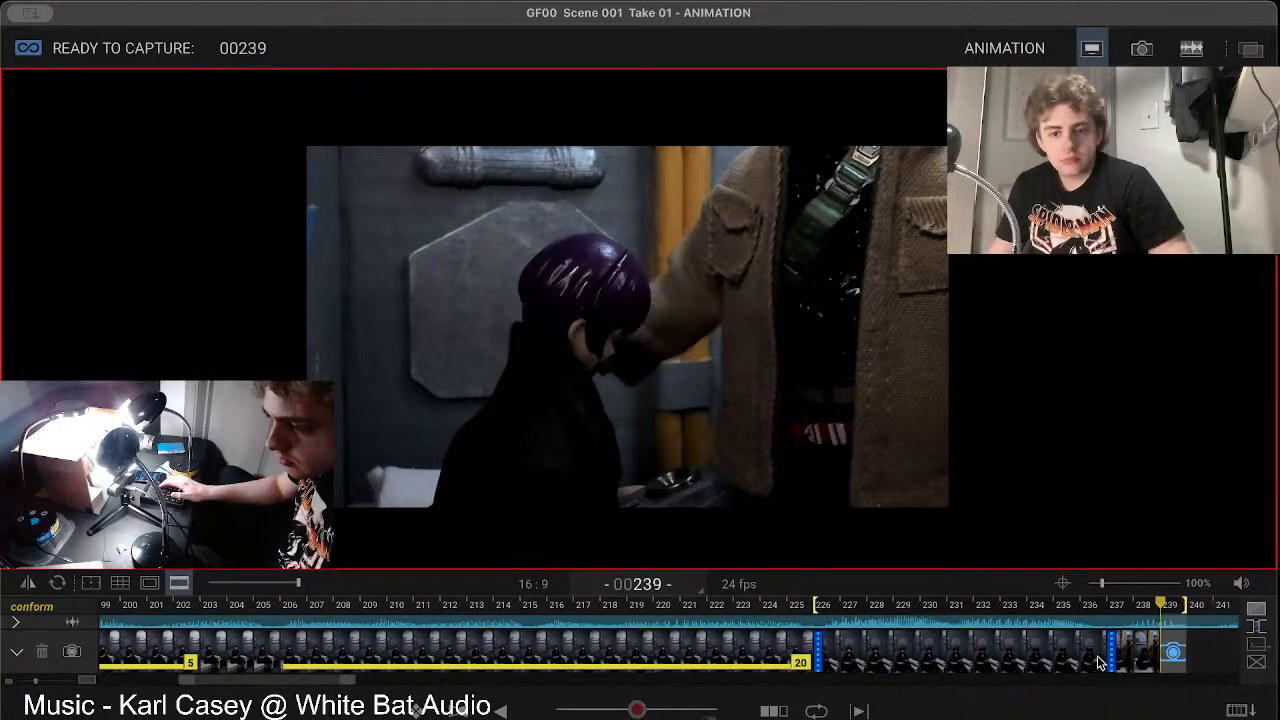
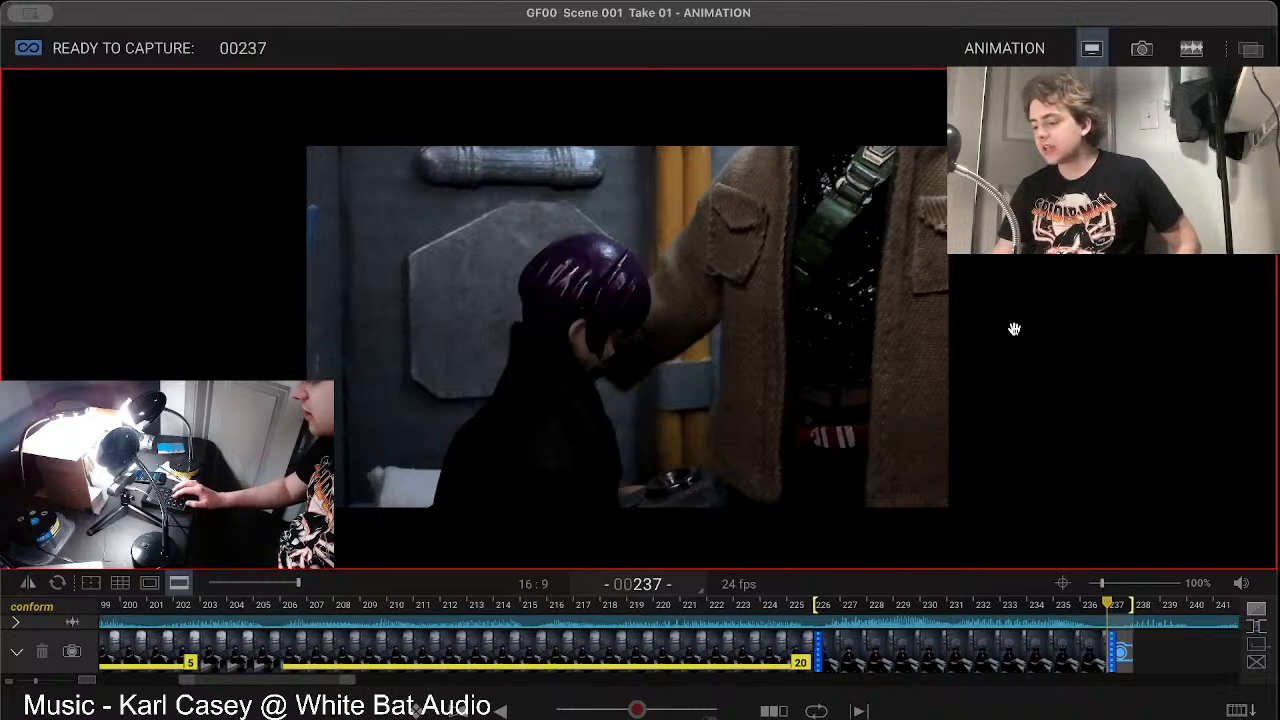
Step: Check the live pose against the last captured frame and capture frame 237
{"action": "key", "text": "Left"}
{"action": "key", "text": "Right"}
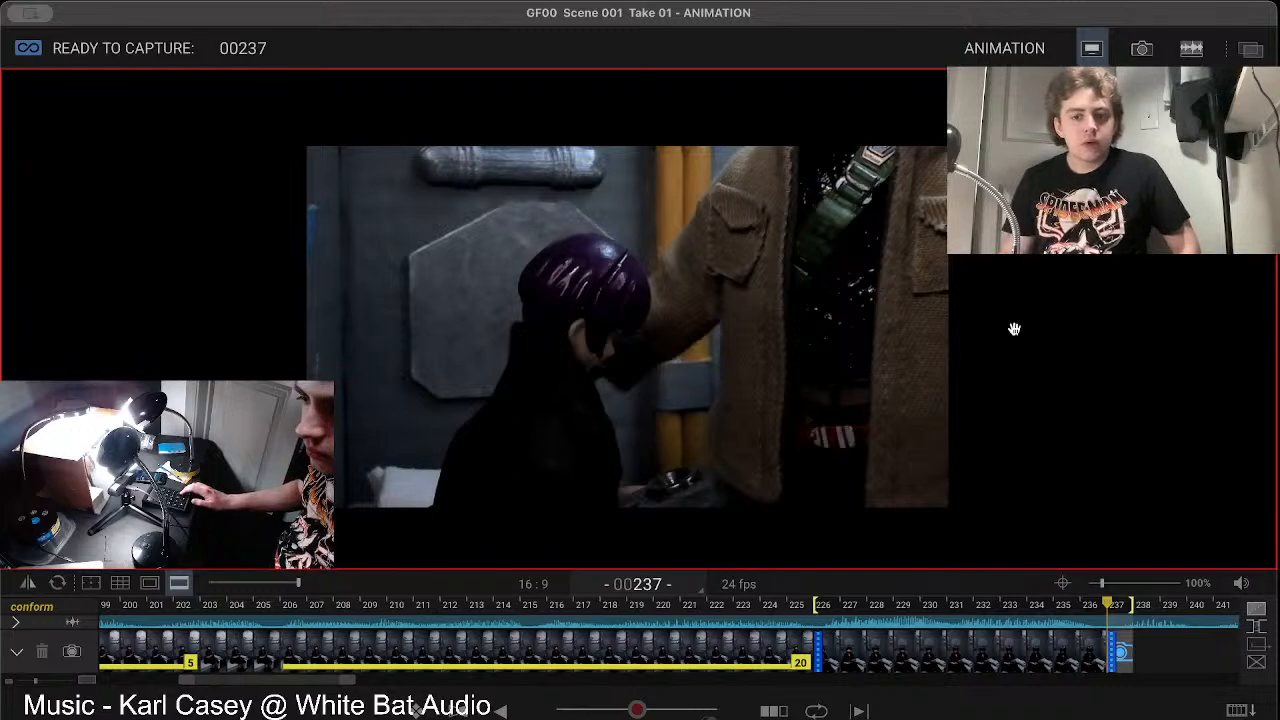
{"action": "key", "text": "Return"}
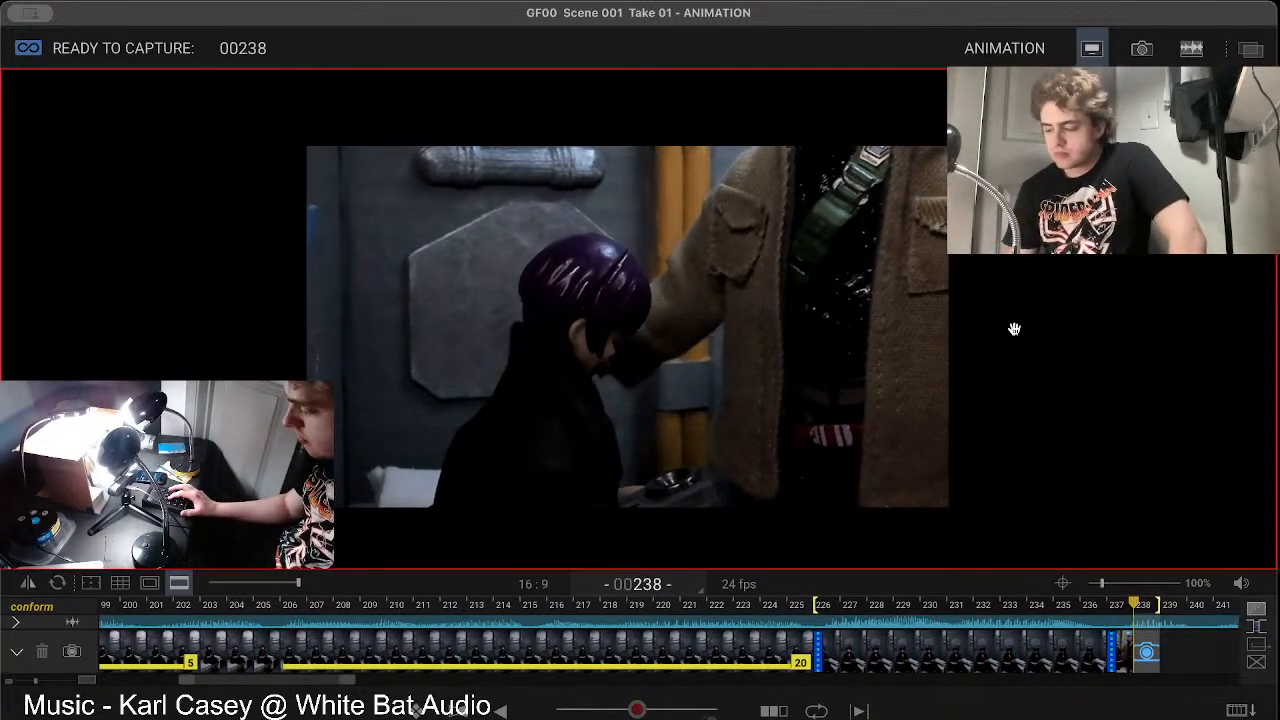
Step: Compare the live view with the two preceding captured frames and capture frame 238
{"action": "key", "text": "1"}
{"action": "key", "text": "1"}
{"action": "key", "text": "2"}
{"action": "key", "text": "2"}
{"action": "key", "text": "Return"}
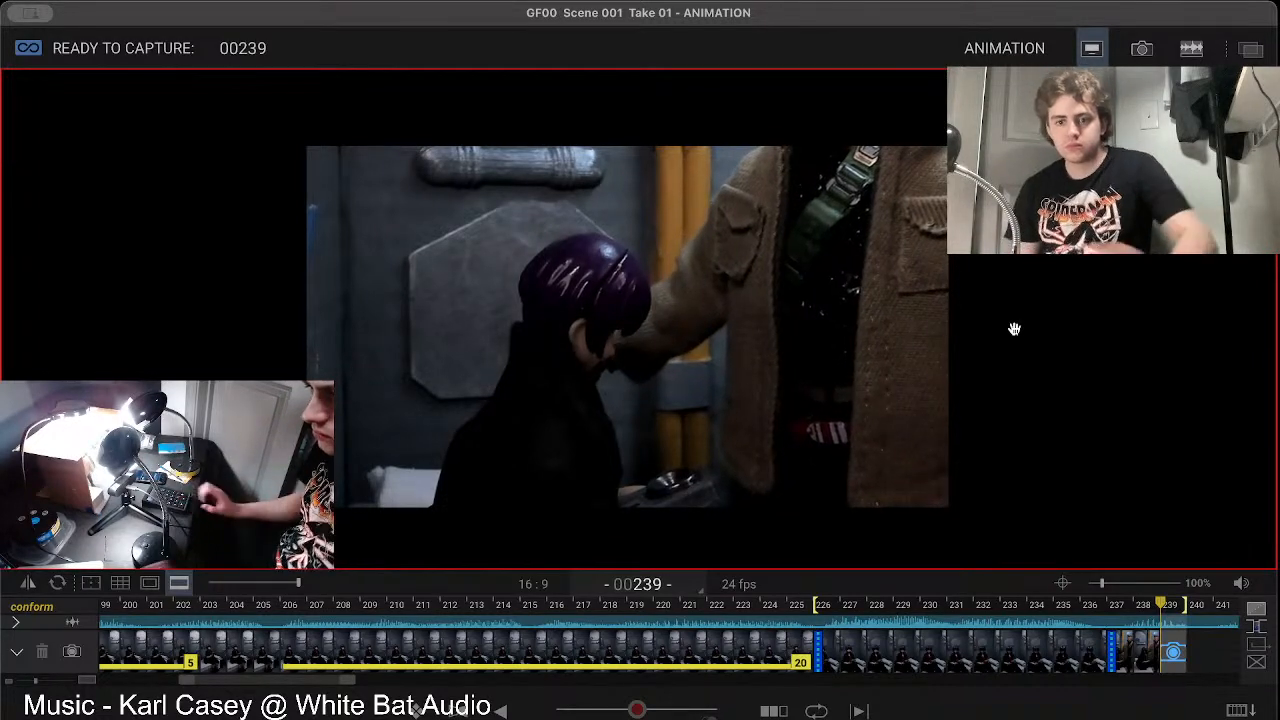
Step: Turn the audio volume all the way down and switch Short Play on
{"action": "mouse_move", "coordinate": [1243, 588]}
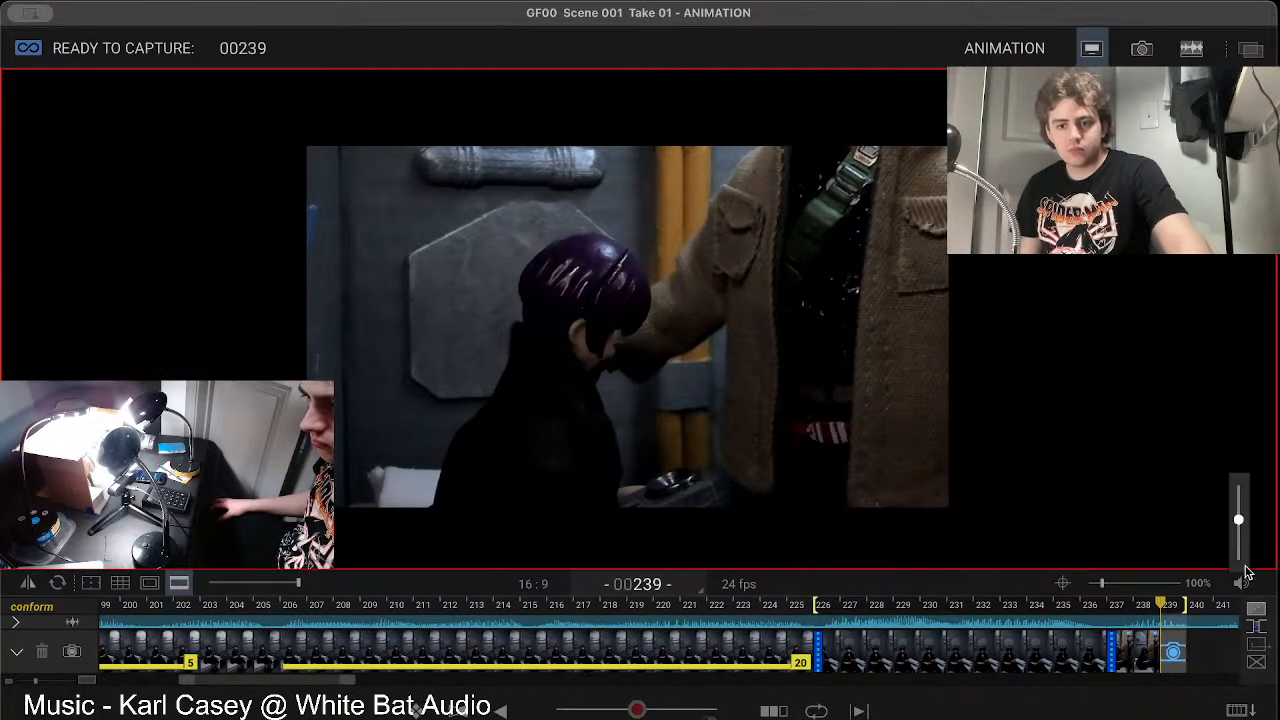
{"action": "left_click_drag", "start_coordinate": [1240, 521], "coordinate": [1240, 586]}
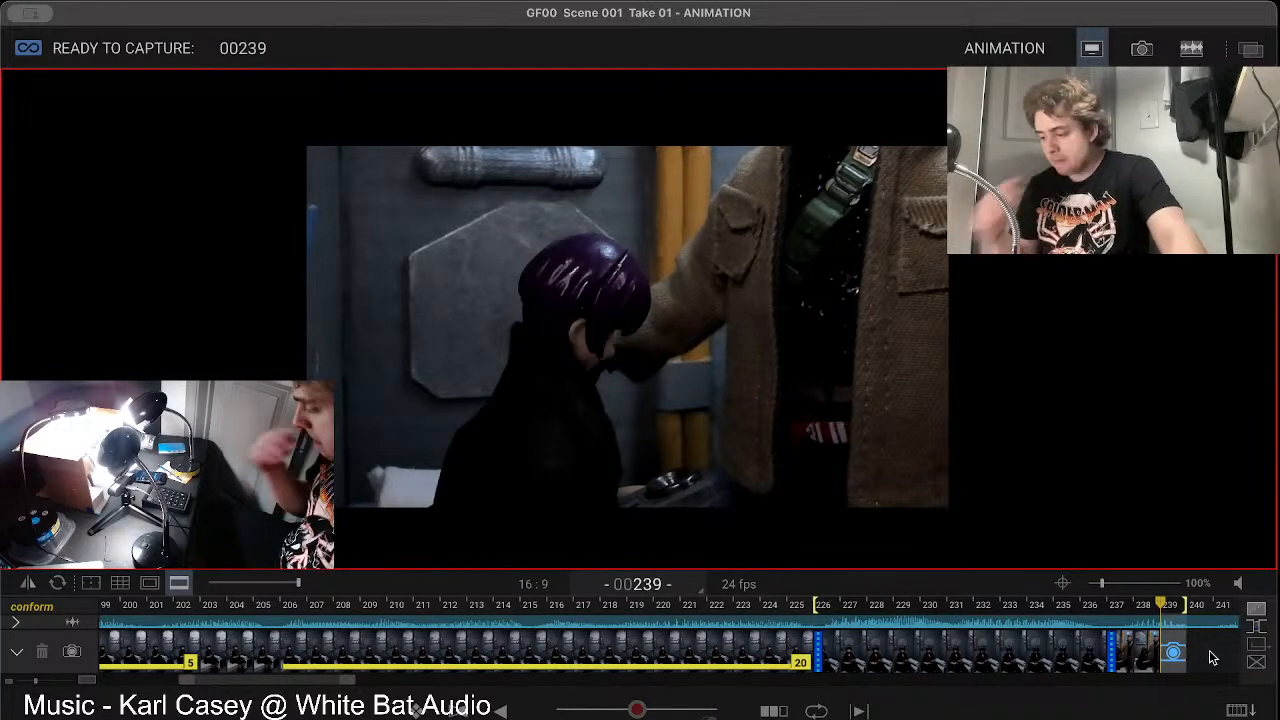
{"action": "key", "text": "Left"}
{"action": "key", "text": "Right"}
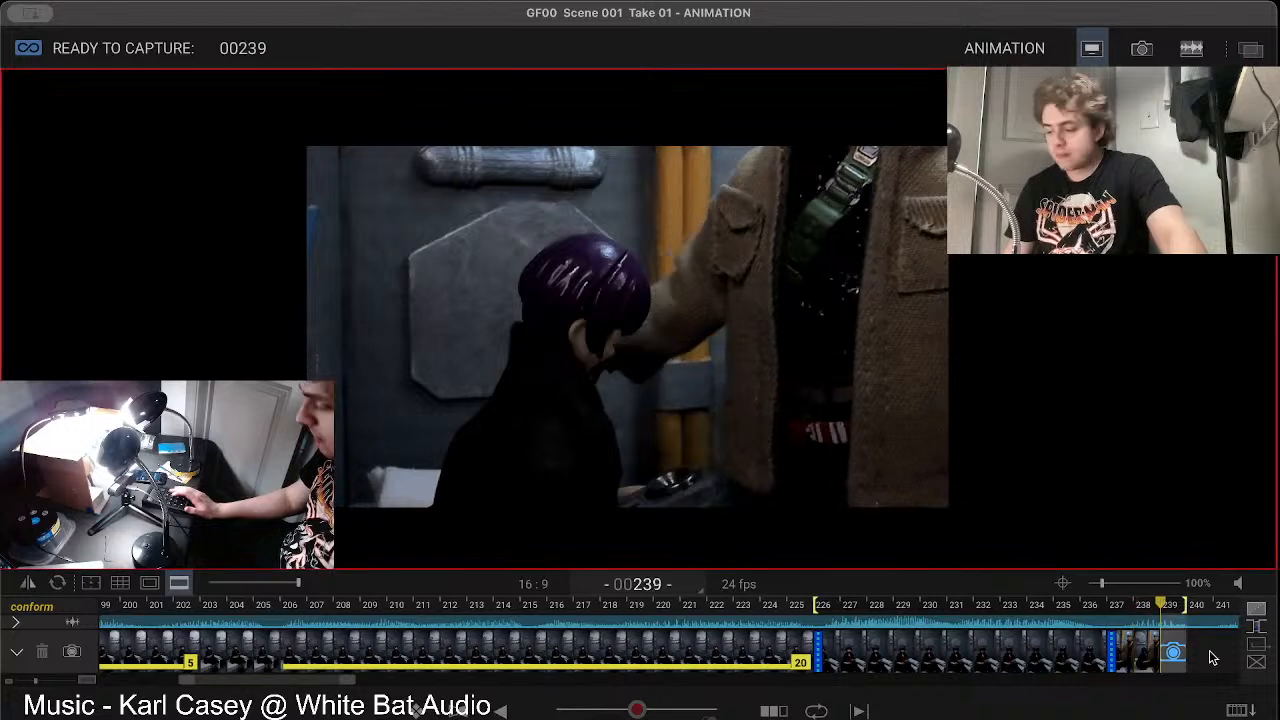
{"action": "key", "text": "8"}
{"action": "key", "text": "8"}
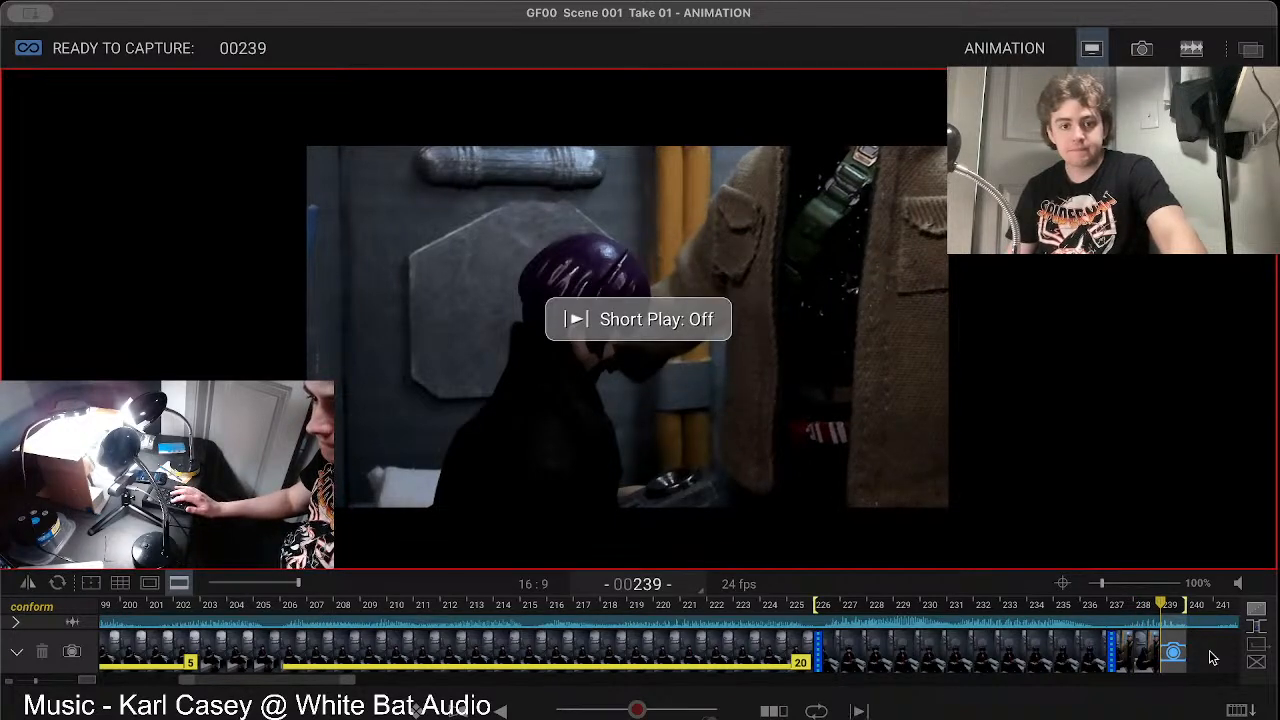
{"action": "key", "text": "8"}
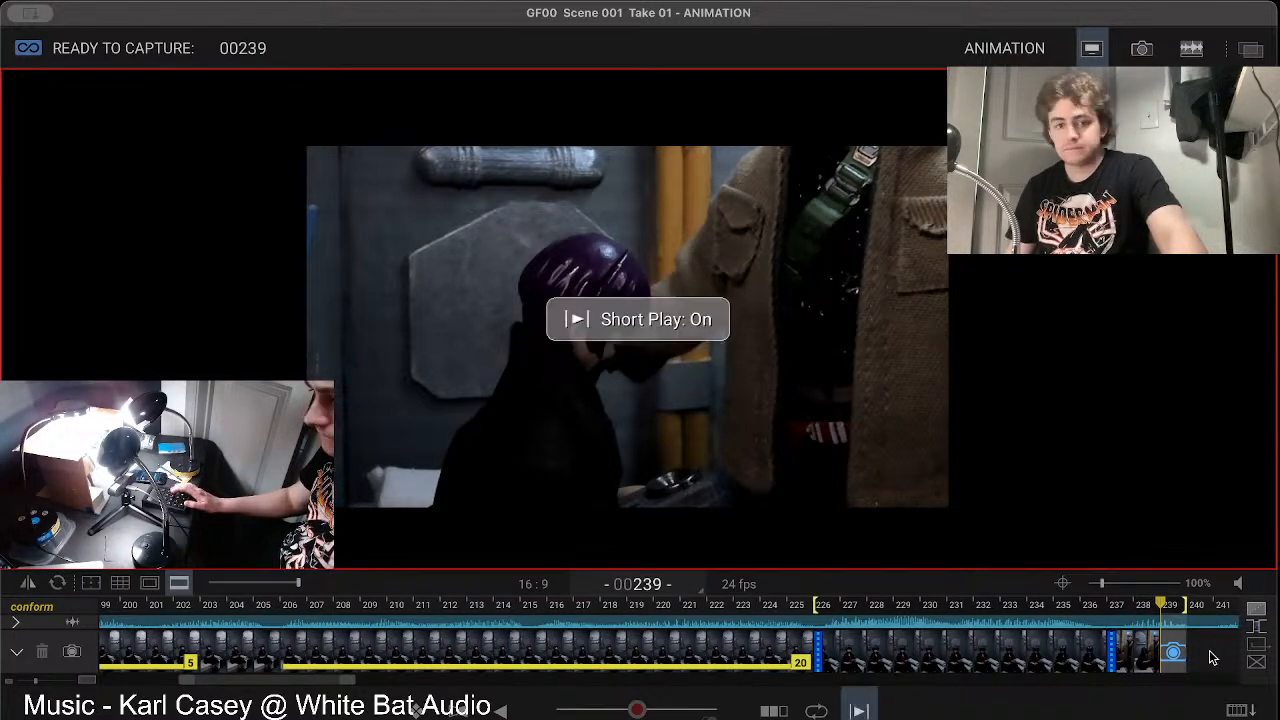
Step: Compare the adjusted pose in the live view with frames 237 and 238 and capture frame 239
{"action": "key", "text": "Left"}
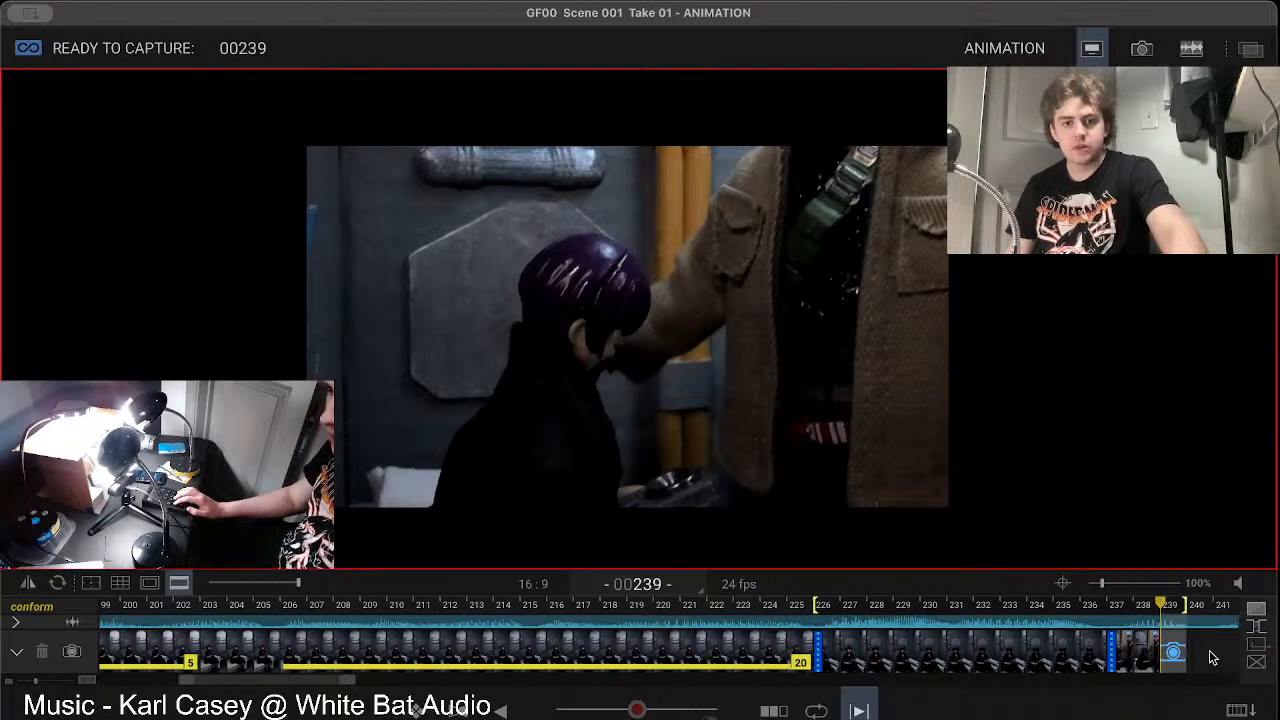
{"action": "key", "text": "t"}
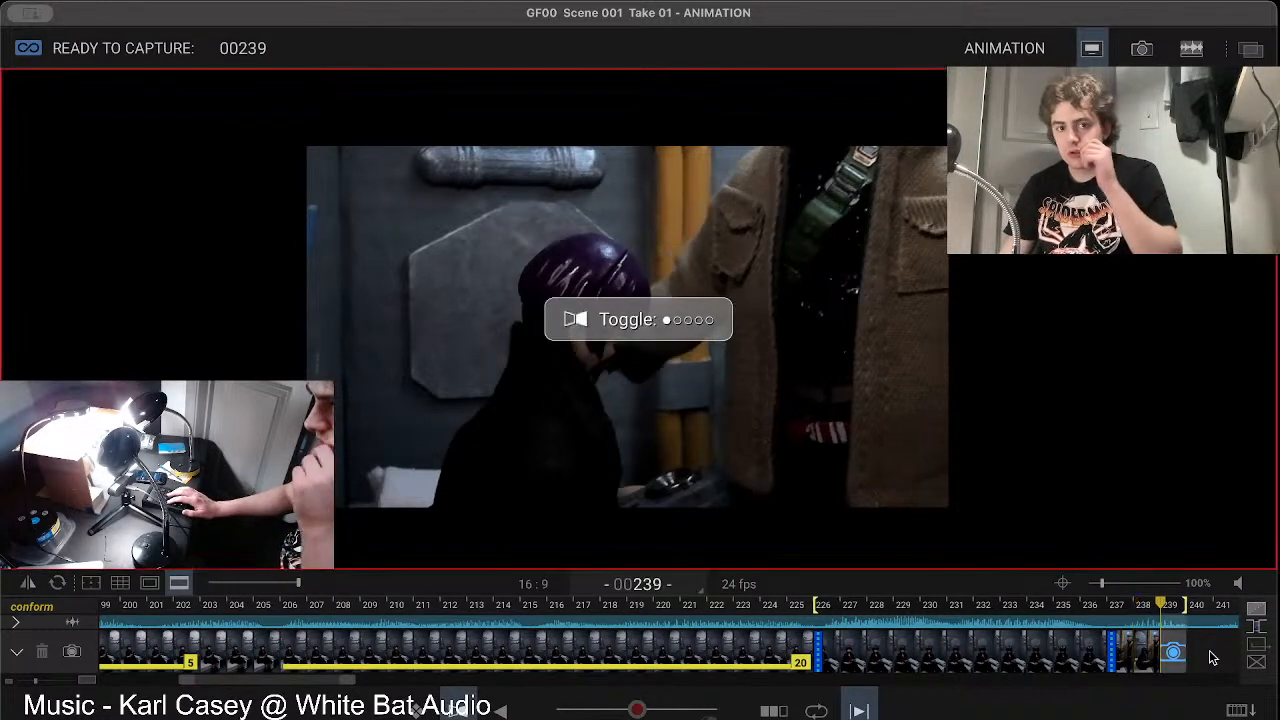
{"action": "key", "text": "t"}
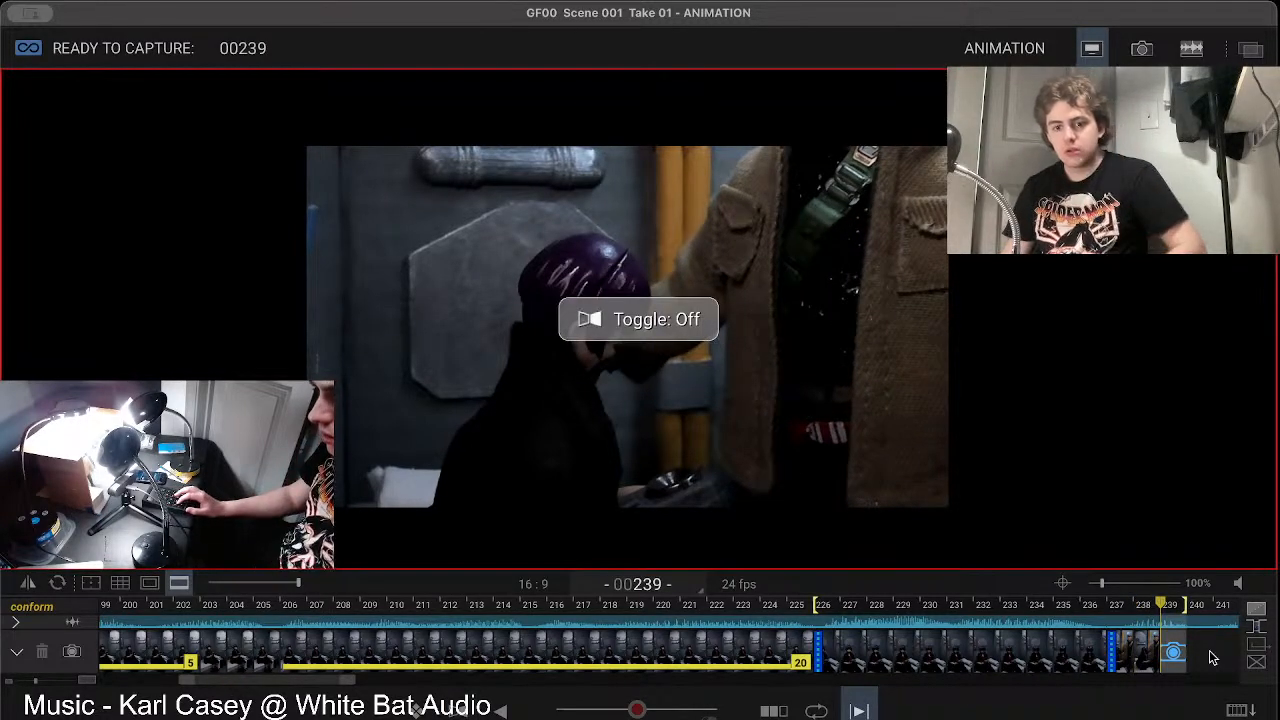
{"action": "key", "text": "Left"}
{"action": "key", "text": "Left"}
{"action": "key", "text": "Right"}
{"action": "key", "text": "Right"}
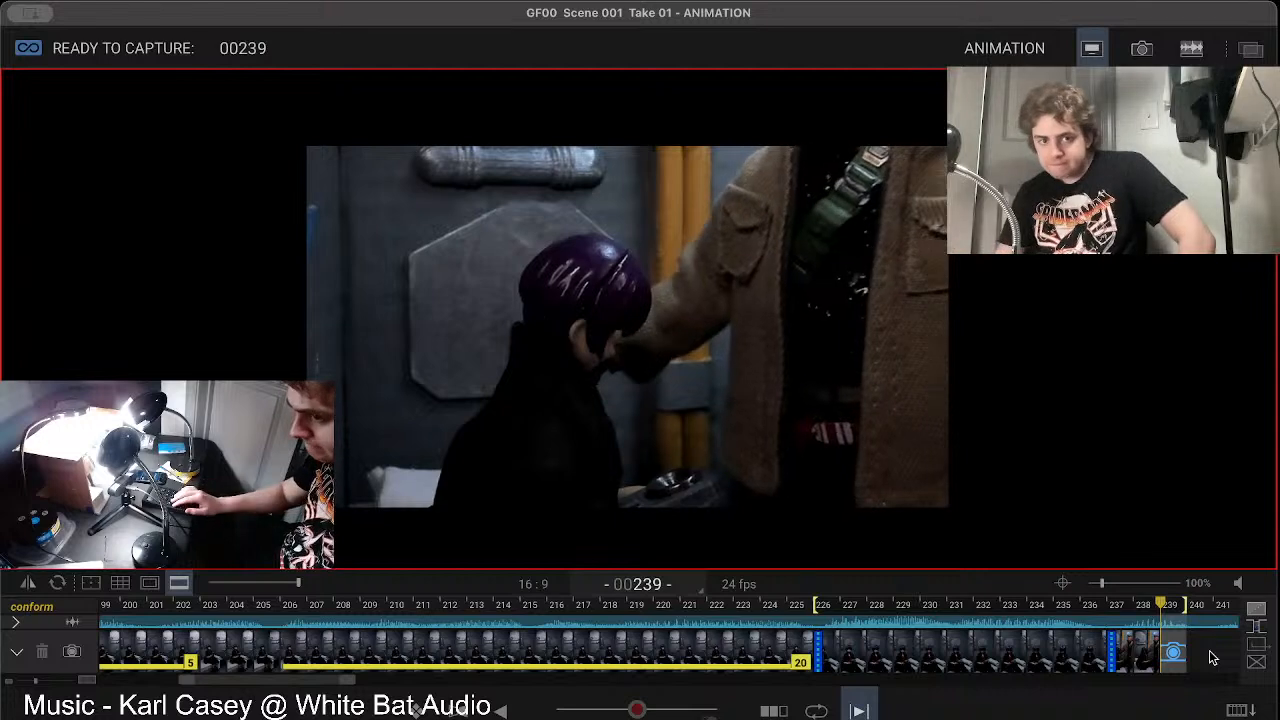
{"action": "key", "text": "Left"}
{"action": "key", "text": "Left"}
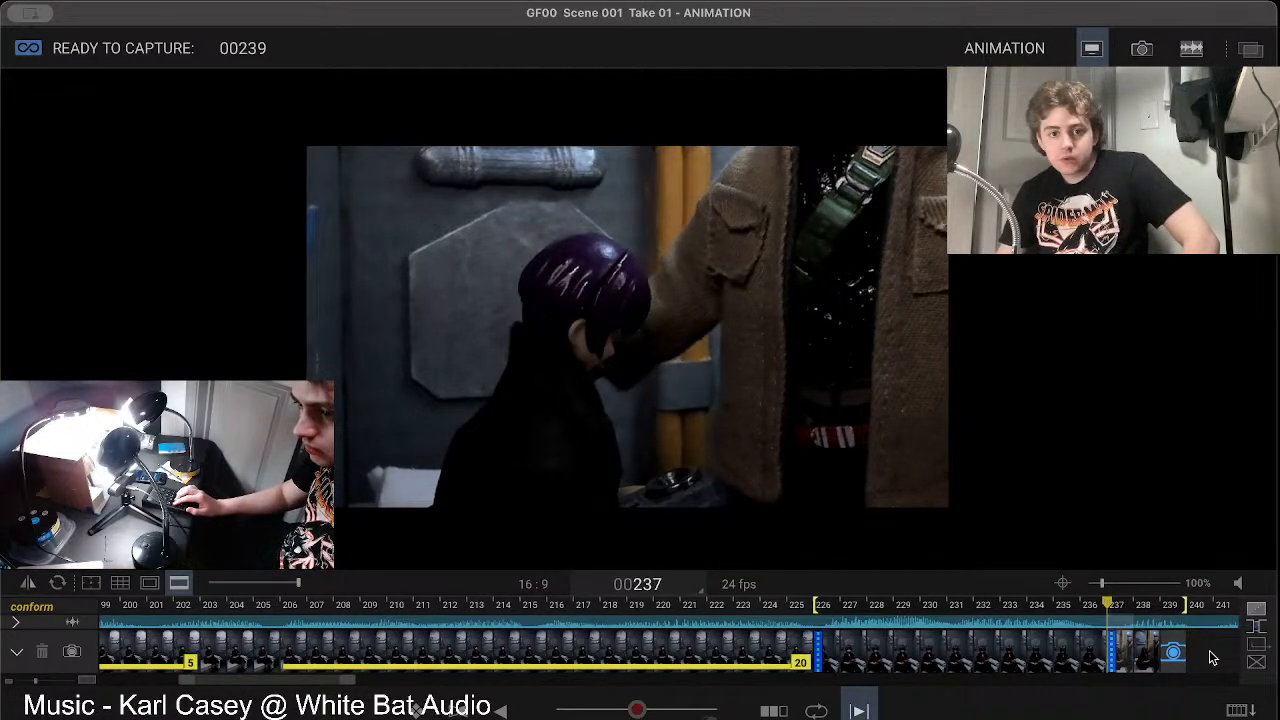
{"action": "key", "text": "Right"}
{"action": "key", "text": "Right"}
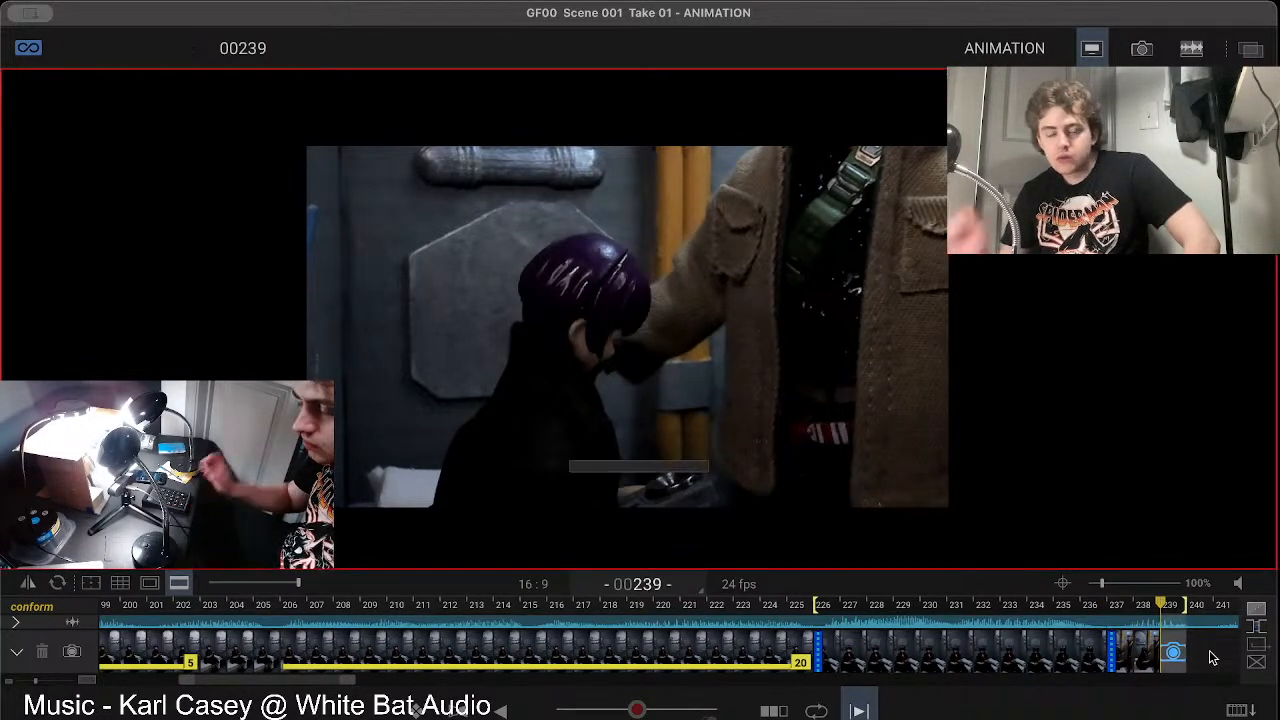
{"action": "key", "text": "Return"}
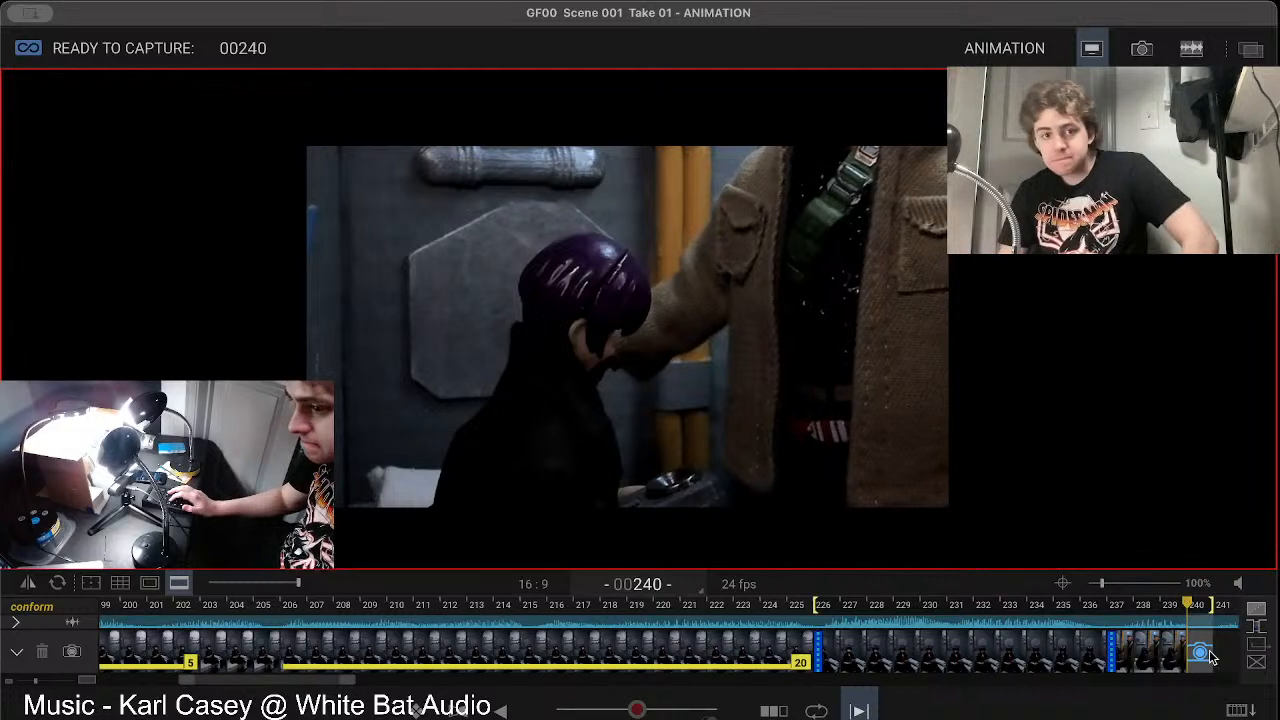
Step: Check the live view against frame 239 and capture frames 240 and 241
{"action": "key", "text": "Left"}
{"action": "key", "text": "Right"}
{"action": "key", "text": "Return"}
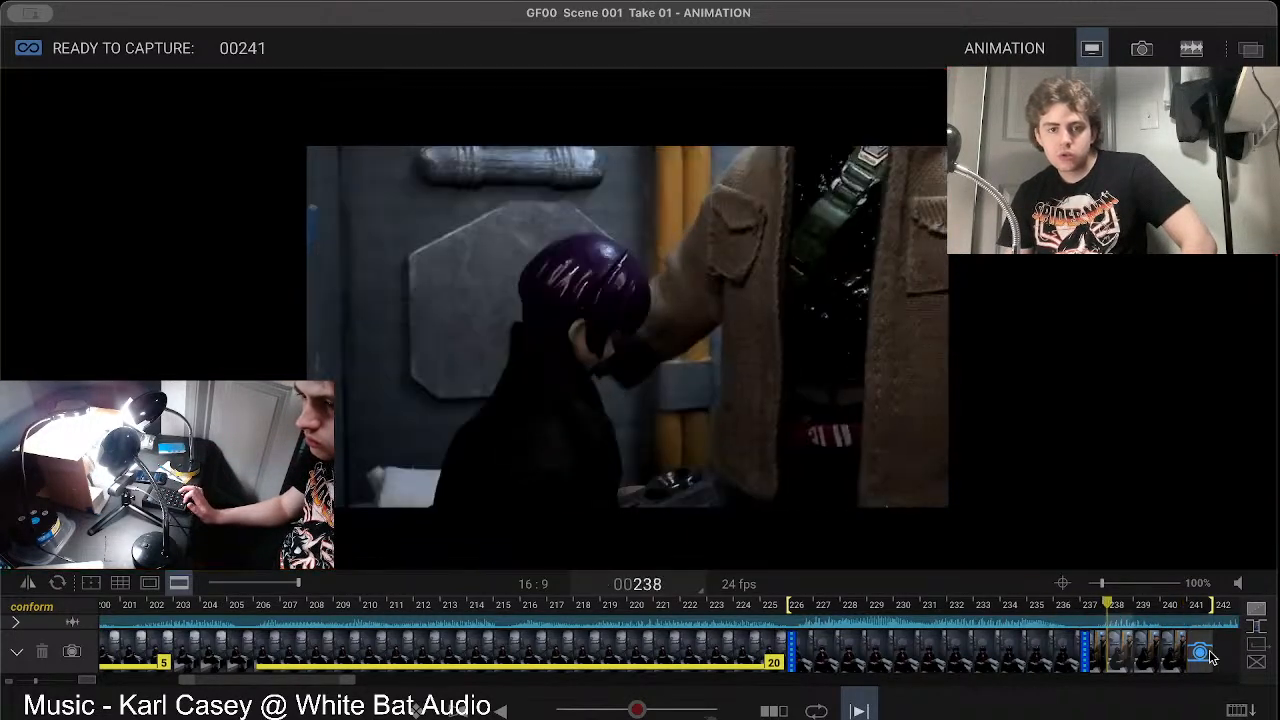
{"action": "key", "text": "Return"}
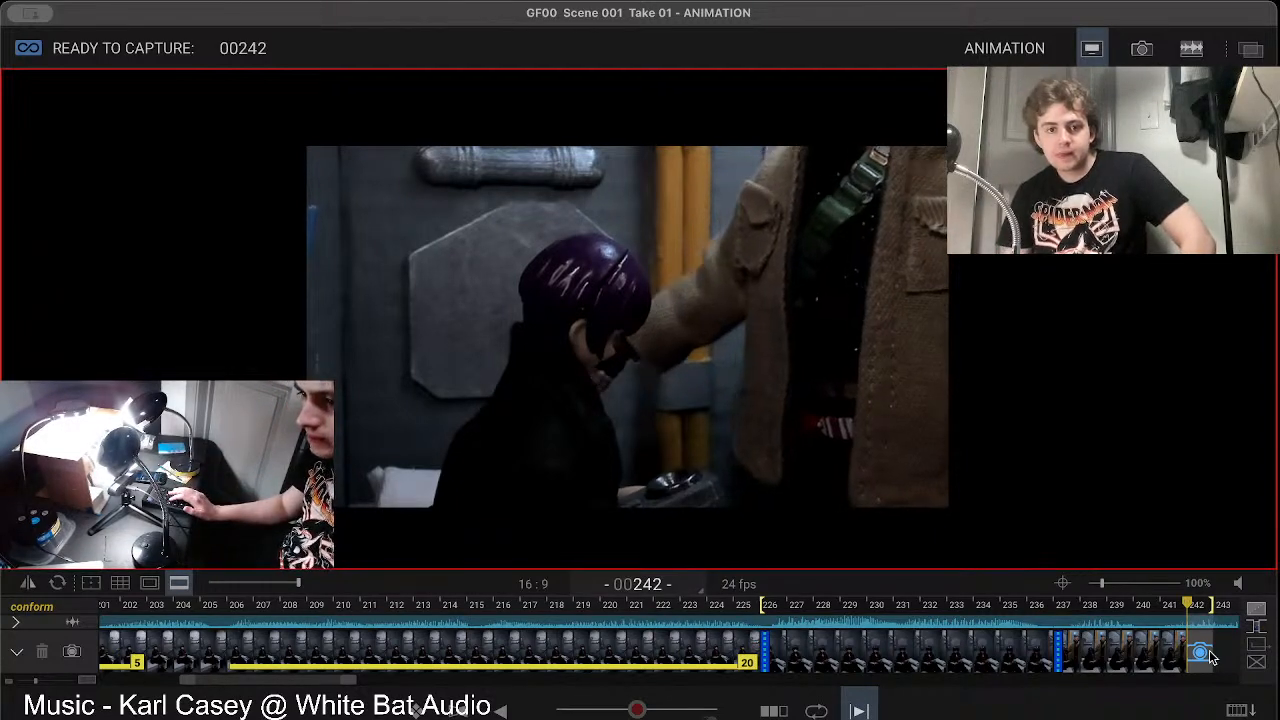
Step: Compare the live arm pose with frames 239 to 241 and capture frame 242
{"action": "key", "text": "Left"}
{"action": "key", "text": "Right"}
{"action": "key", "text": "Left"}
{"action": "key", "text": "Right"}
{"action": "key", "text": "Left"}
{"action": "key", "text": "Right"}
{"action": "key", "text": "Left"}
{"action": "key", "text": "Left"}
{"action": "key", "text": "Left"}
{"action": "key", "text": "Right"}
{"action": "key", "text": "Right"}
{"action": "key", "text": "Right"}
{"action": "key", "text": "Return"}
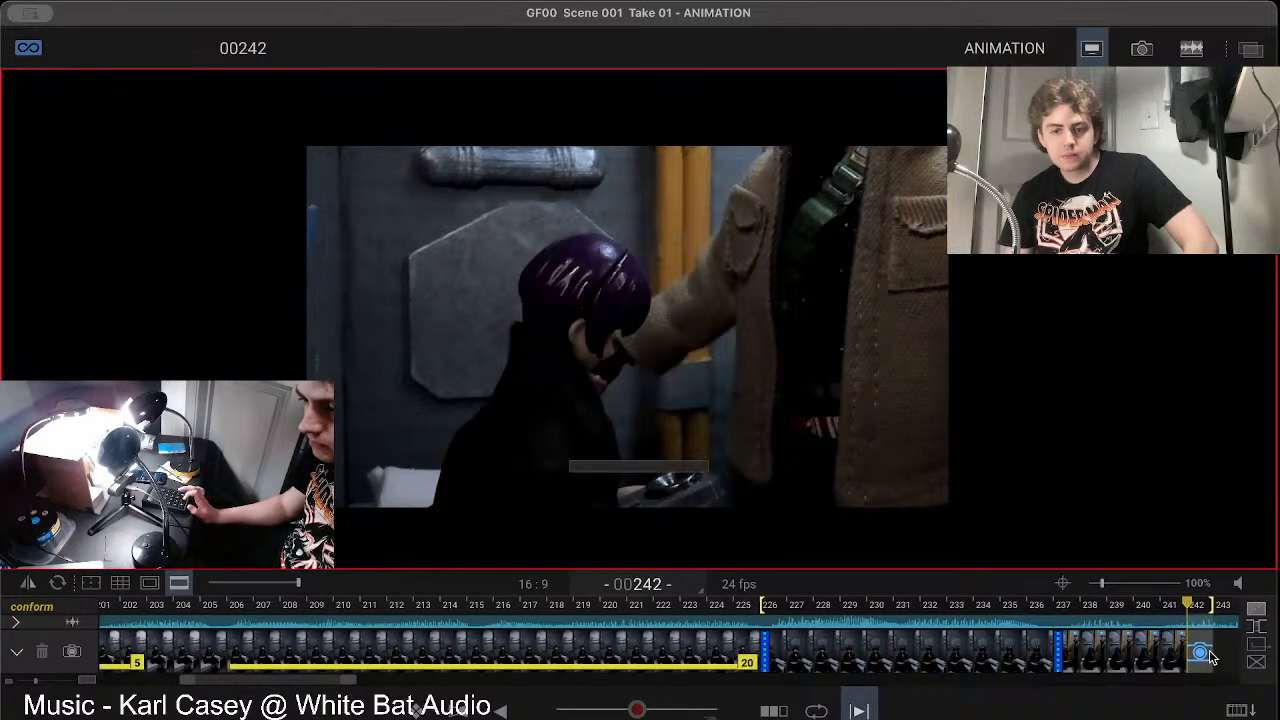
Step: Review the arm's movement from the recently captured frames up to the live view
{"action": "key", "text": "Left"}
{"action": "key", "text": "Left"}
{"action": "key", "text": "Left"}
{"action": "key", "text": "Left"}
{"action": "key", "text": "Left"}
{"action": "key", "text": "Left"}
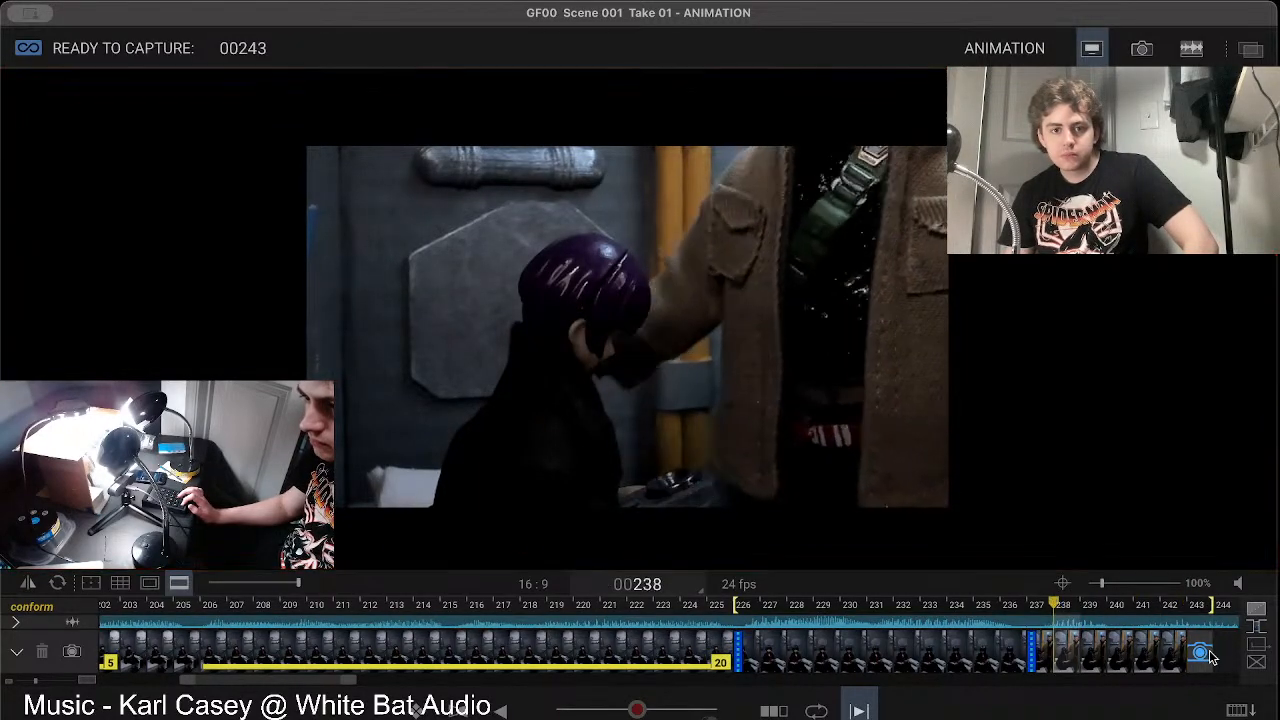
{"action": "key", "text": "Right"}
{"action": "key", "text": "Right"}
{"action": "key", "text": "Right"}
{"action": "key", "text": "Right"}
{"action": "key", "text": "Right"}
{"action": "key", "text": "Right"}
{"action": "key", "text": "Left"}
{"action": "key", "text": "Right"}
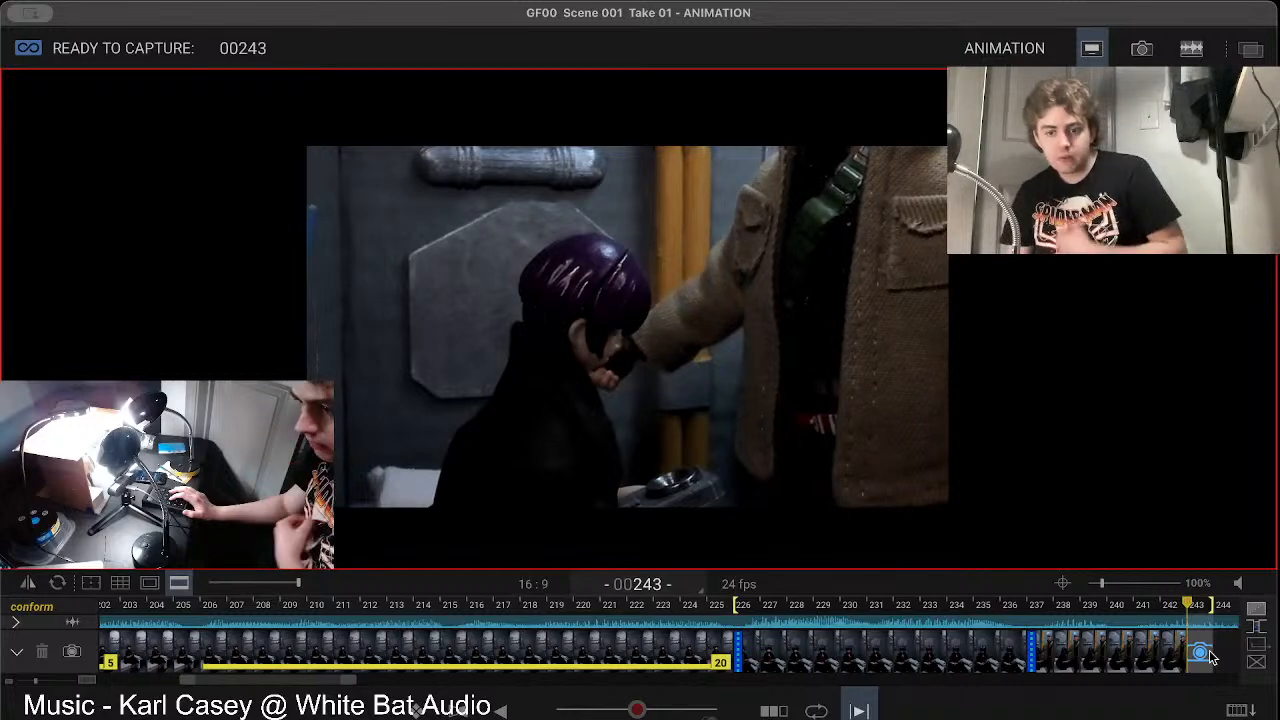
Step: Recheck the live pose against frame 242 and capture frame 243
{"action": "key", "text": "Left"}
{"action": "key", "text": "Right"}
{"action": "key", "text": "6"}
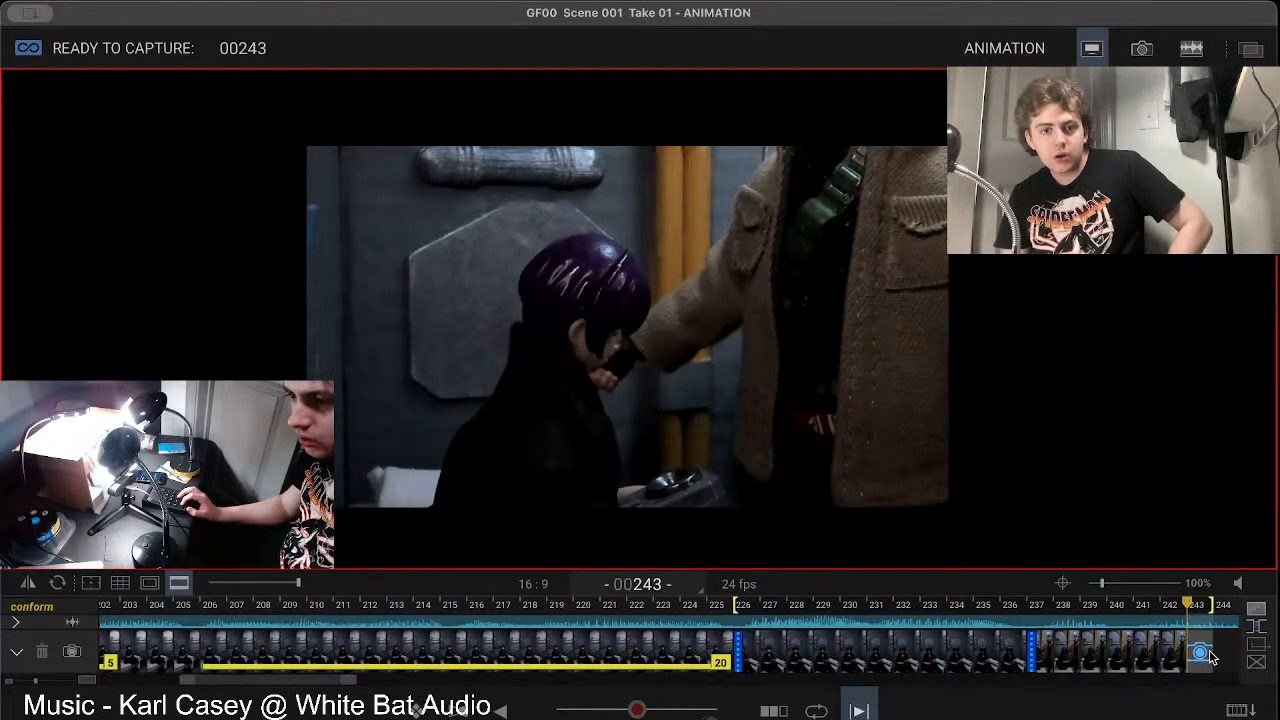
{"action": "key", "text": "6"}
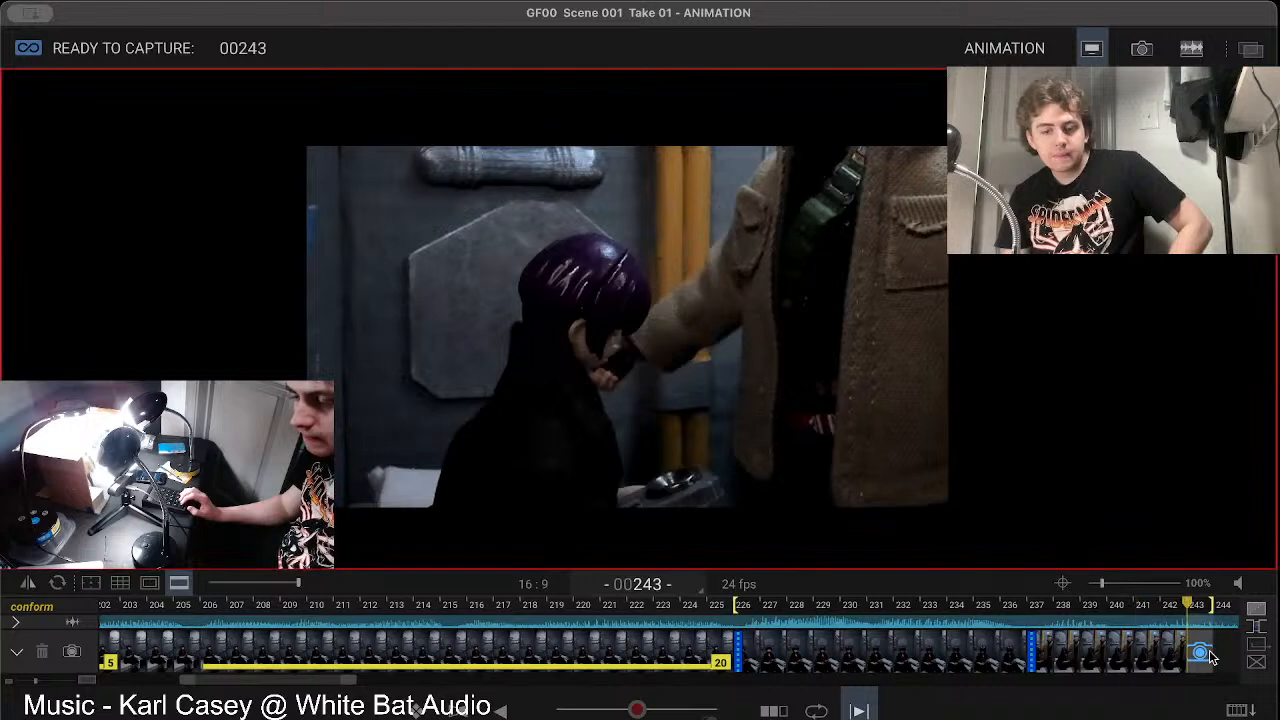
{"action": "key", "text": "Return"}
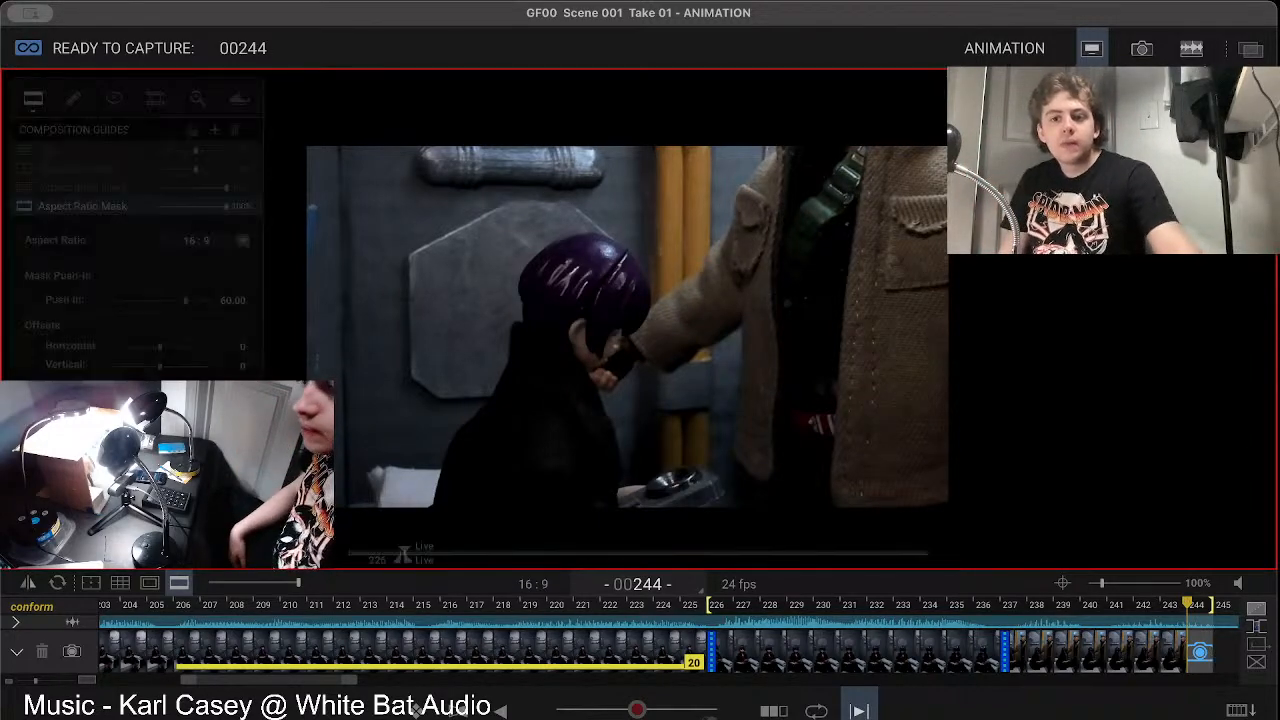
Step: Inspect the dialogue waveform in the audio workspace, and compare the live view with frames 241 to 243 in the animation workspace
{"action": "left_click", "coordinate": [1191, 48]}
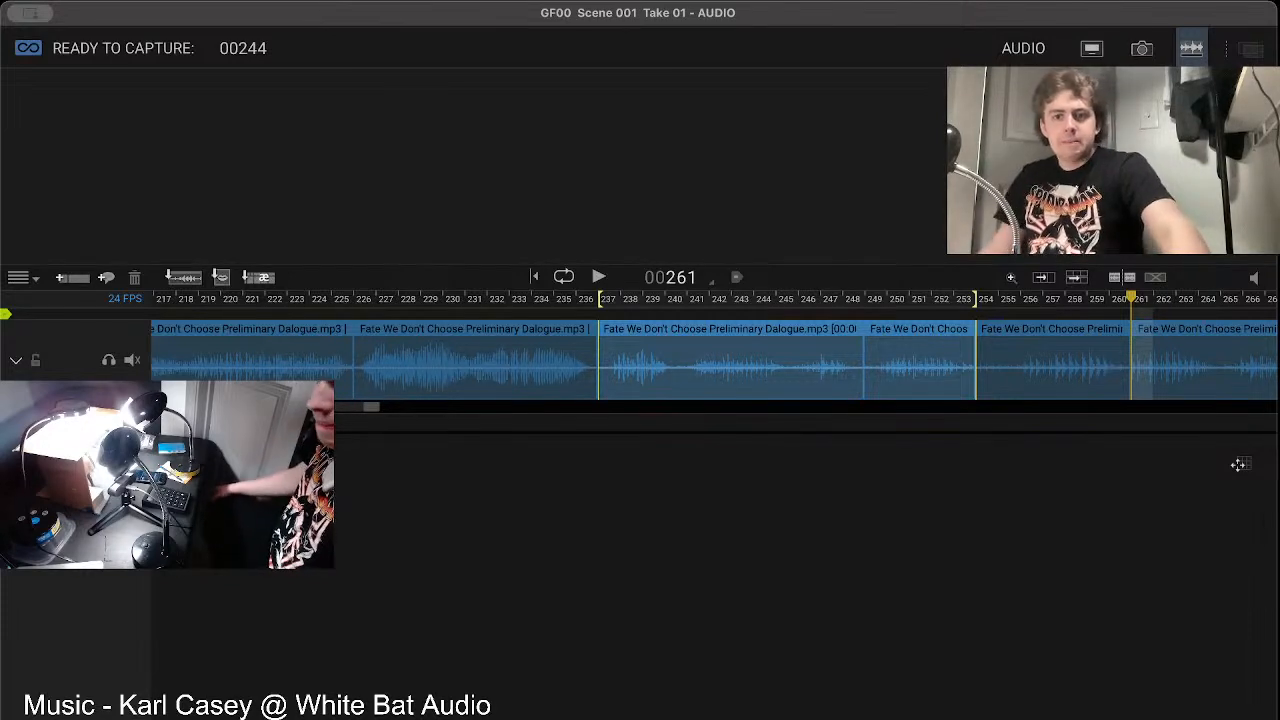
{"action": "left_click", "coordinate": [1091, 50]}
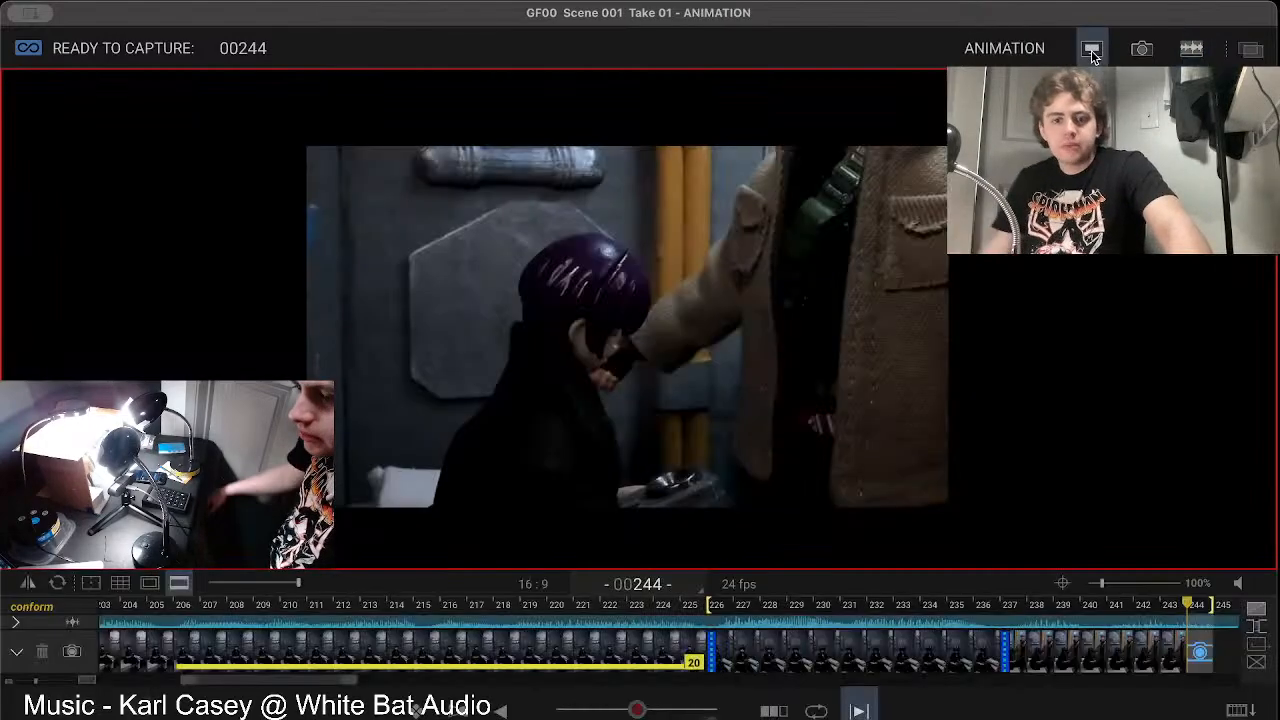
{"action": "key", "text": "Left"}
{"action": "key", "text": "Left"}
{"action": "key", "text": "Left"}
{"action": "key", "text": "Right"}
{"action": "key", "text": "Right"}
{"action": "key", "text": "Right"}
{"action": "key", "text": "Left"}
{"action": "key", "text": "Right"}
{"action": "key", "text": "Left"}
{"action": "key", "text": "Left"}
{"action": "key", "text": "Left"}
{"action": "key", "text": "Right"}
{"action": "key", "text": "Right"}
{"action": "key", "text": "Right"}
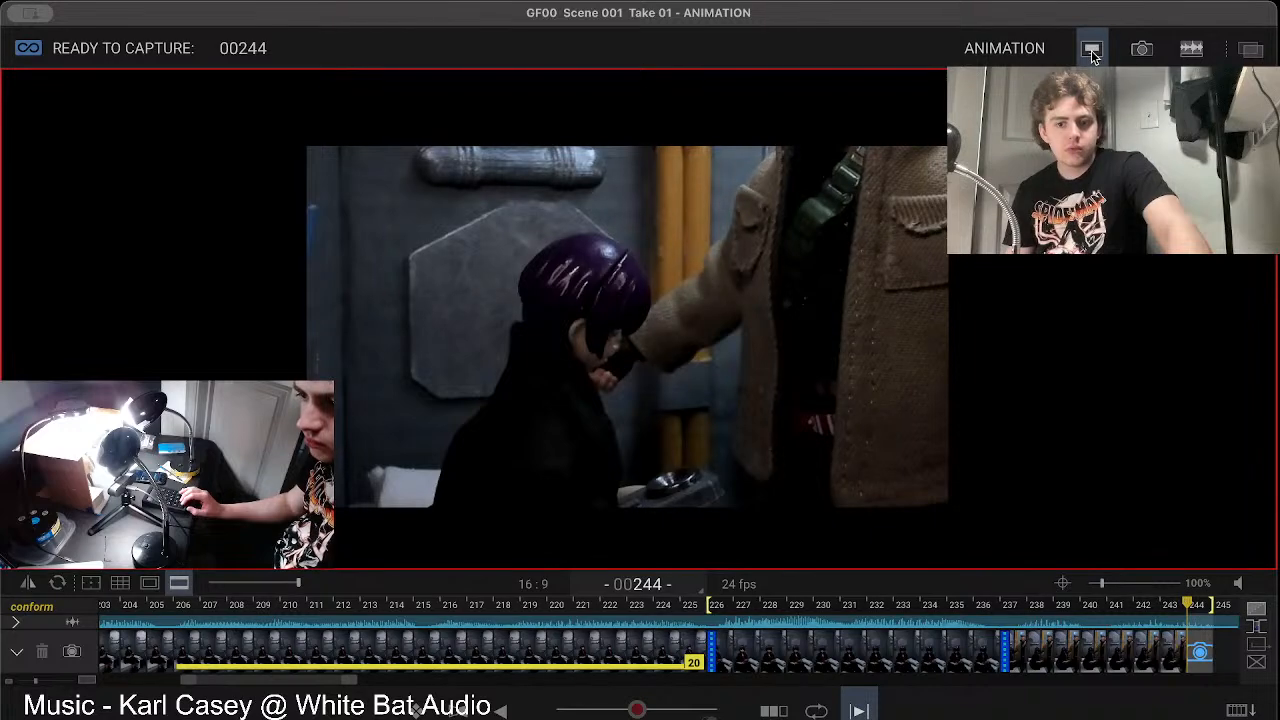
Step: Recheck the timing of the dialogue clips in the audio workspace and return to the animation workspace
{"action": "left_click", "coordinate": [1141, 48]}
{"action": "left_click", "coordinate": [1189, 50]}
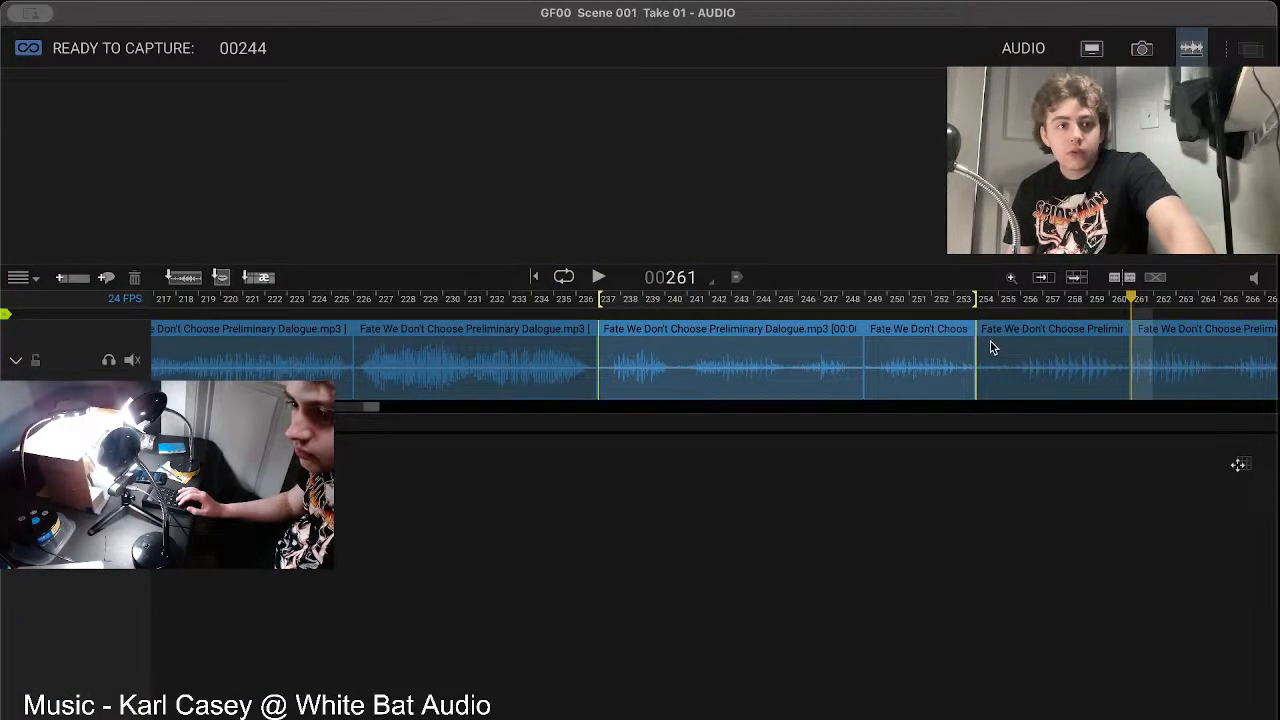
{"action": "left_click", "coordinate": [1093, 49]}
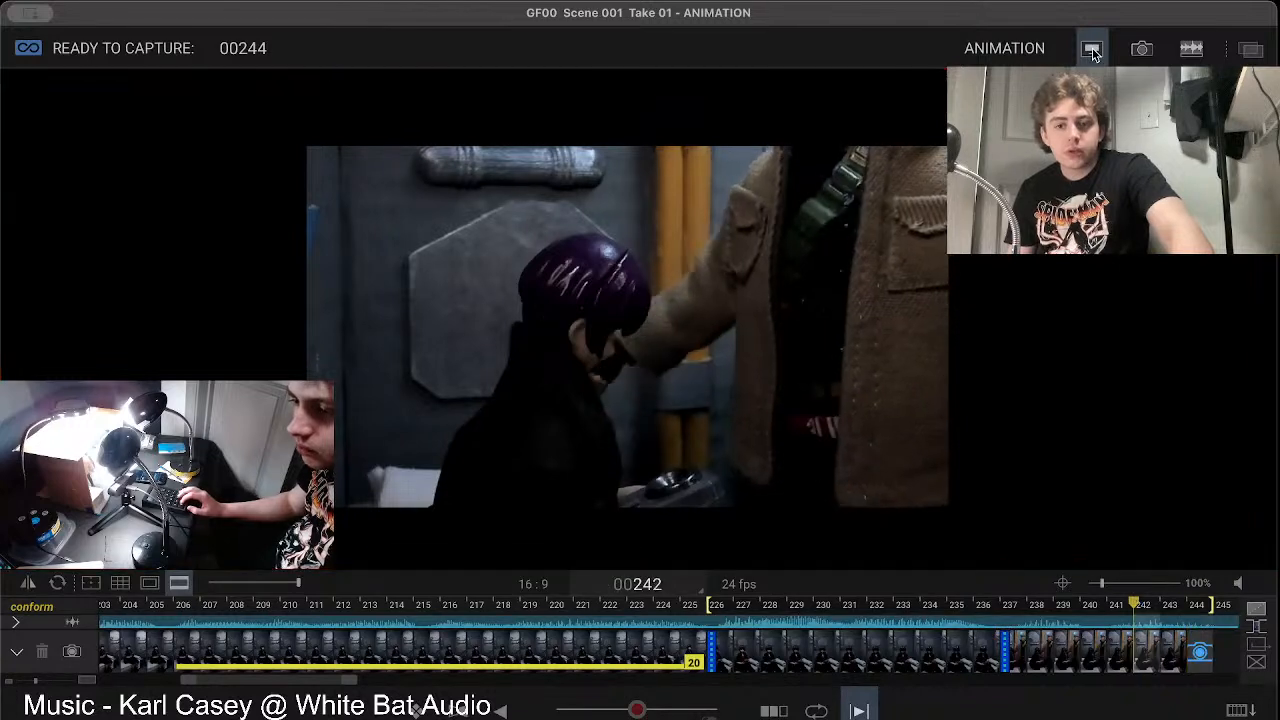
Step: Alternate between frame 243 and the live view to judge the arm's movement and capture frame 244
{"action": "key", "text": "Left"}
{"action": "key", "text": "Right"}
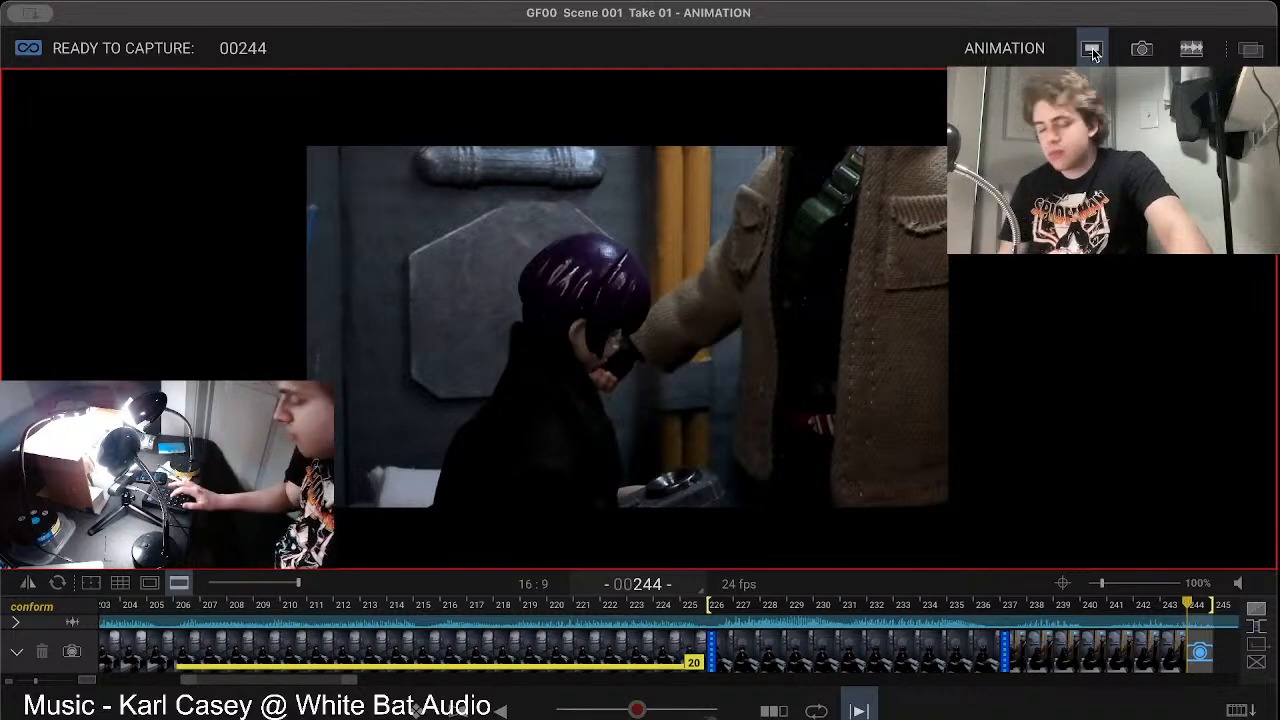
{"action": "key", "text": "Left"}
{"action": "key", "text": "Right"}
{"action": "key", "text": "Left"}
{"action": "key", "text": "Right"}
{"action": "key", "text": "Left"}
{"action": "key", "text": "Right"}
{"action": "key", "text": "Left"}
{"action": "key", "text": "Right"}
{"action": "key", "text": "Left"}
{"action": "key", "text": "Right"}
{"action": "key", "text": "Return"}
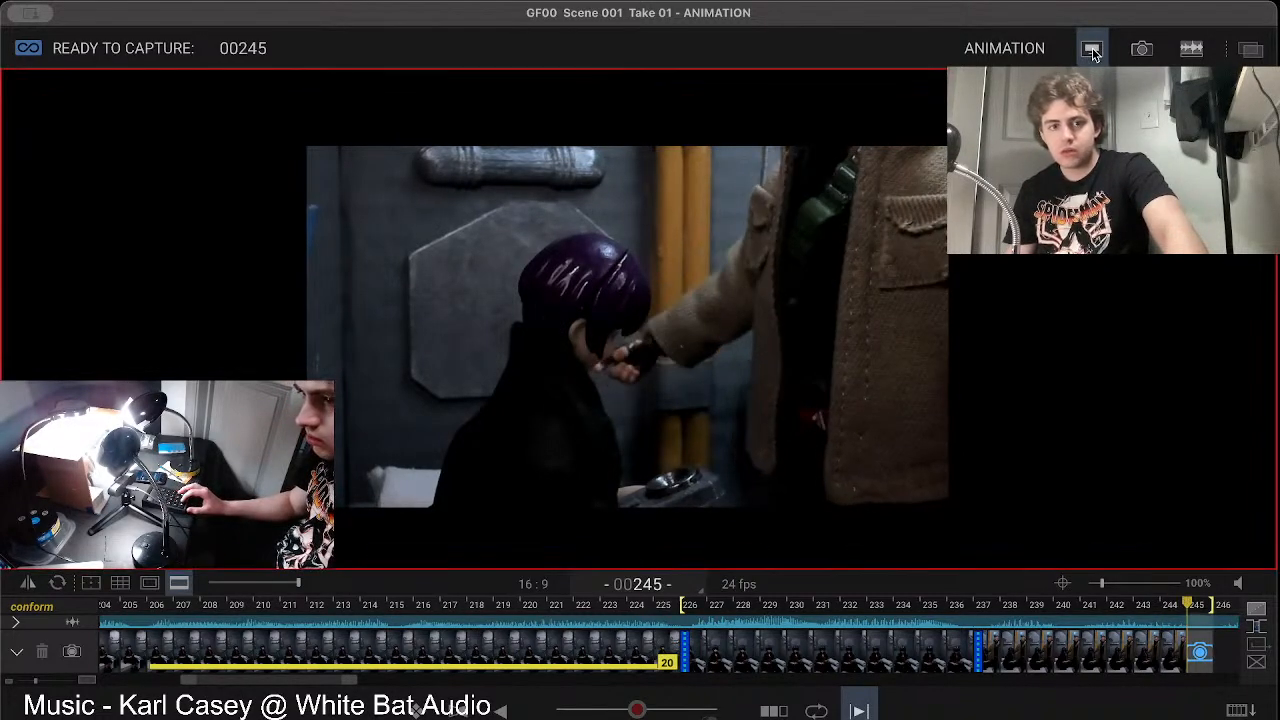
Step: Capture frame 245, compare it with the adjusted live pose and capture frame 246
{"action": "key", "text": "Return"}
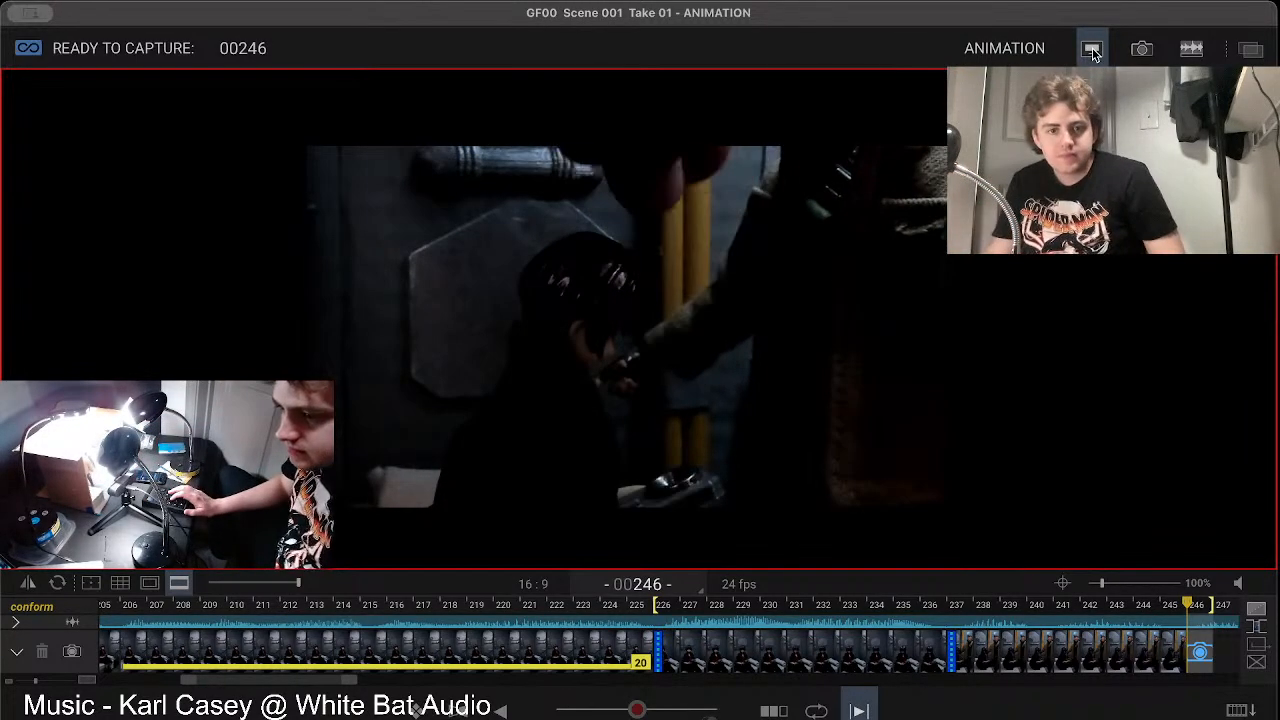
{"action": "key", "text": "Left"}
{"action": "key", "text": "Right"}
{"action": "key", "text": "Left"}
{"action": "key", "text": "Right"}
{"action": "key", "text": "Left"}
{"action": "key", "text": "Right"}
{"action": "key", "text": "Return"}
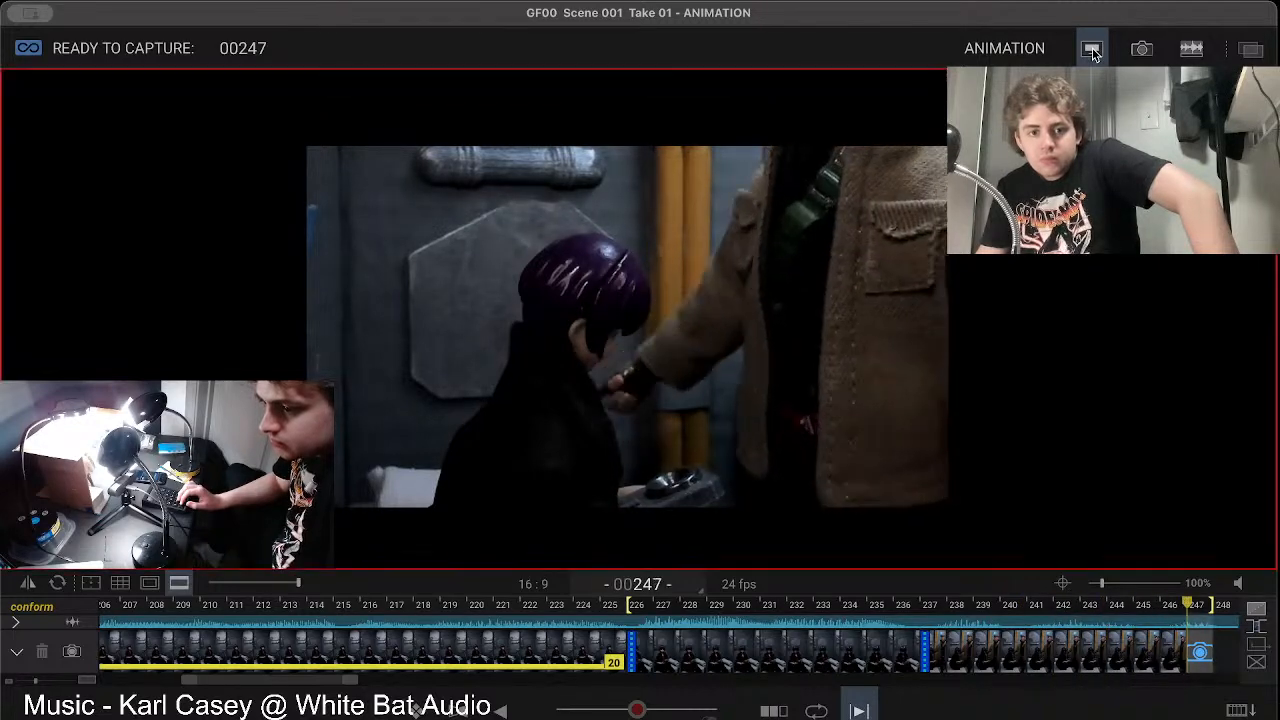
Step: Capture frame 247, play back the recent frames and compare frame 246 with the live view
{"action": "key", "text": "Return"}
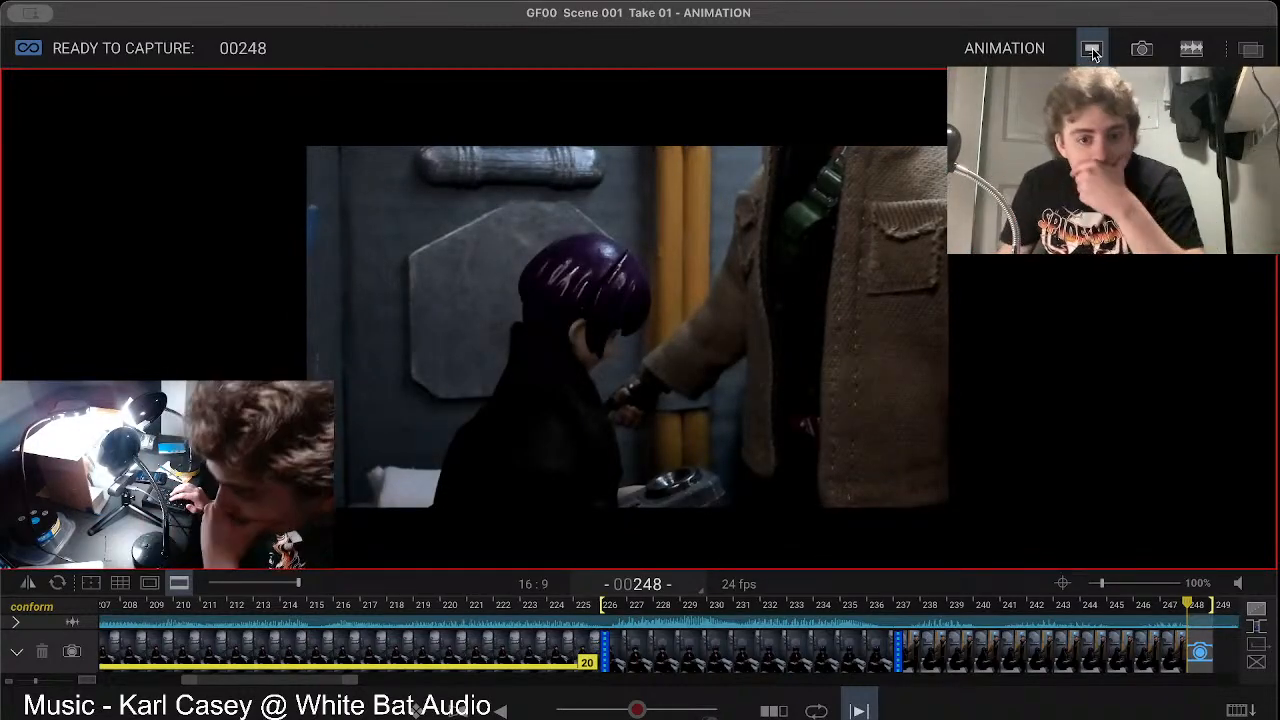
{"action": "key", "text": "0"}
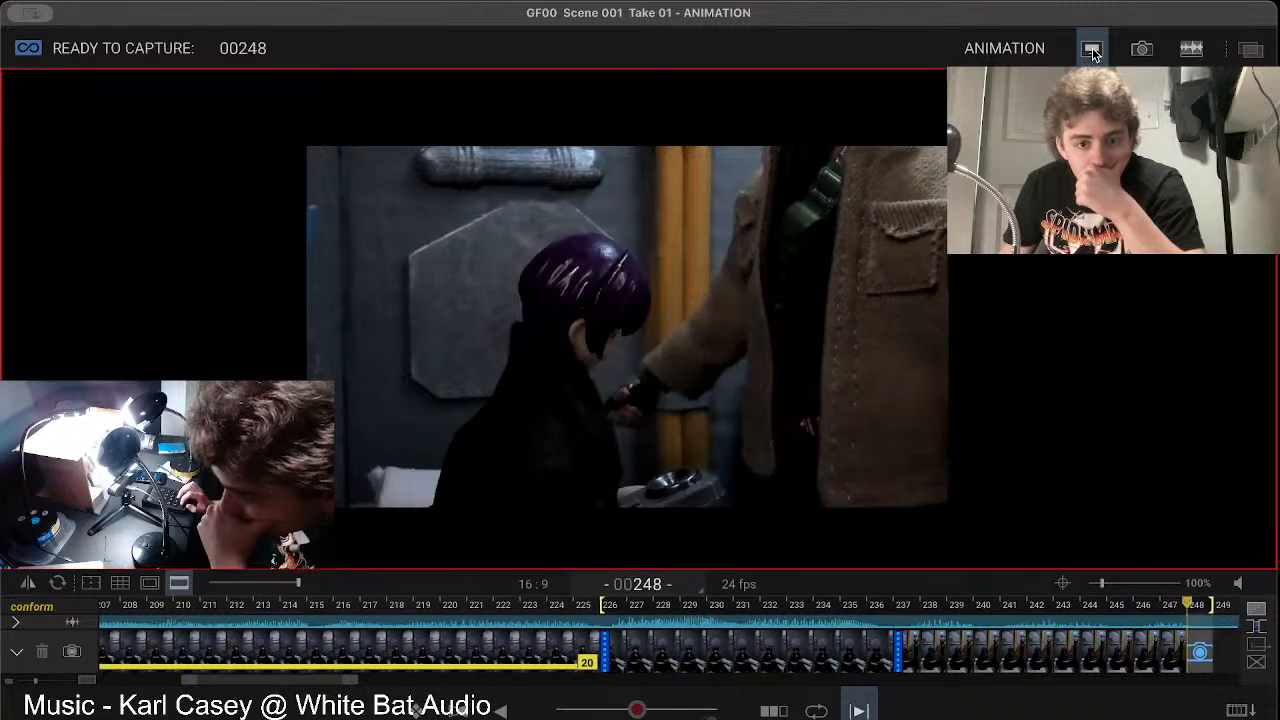
{"action": "key", "text": "Left"}
{"action": "key", "text": "Left"}
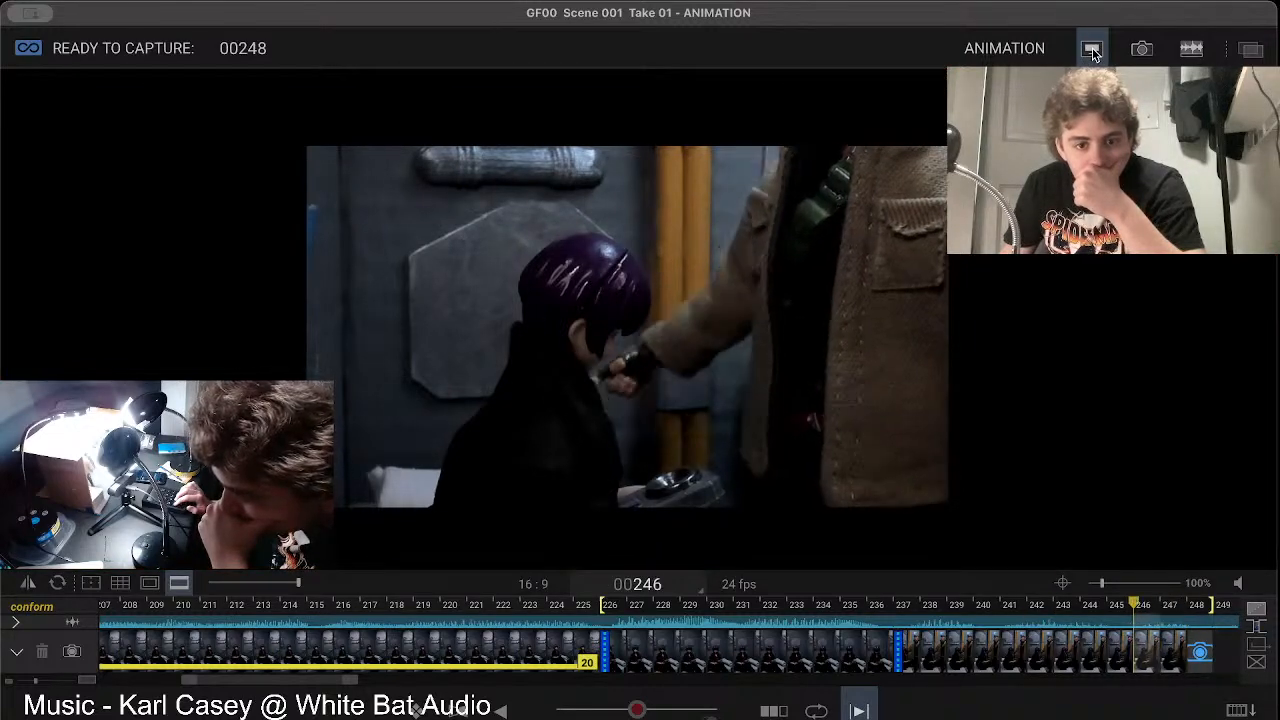
{"action": "key", "text": "Right"}
{"action": "key", "text": "Right"}
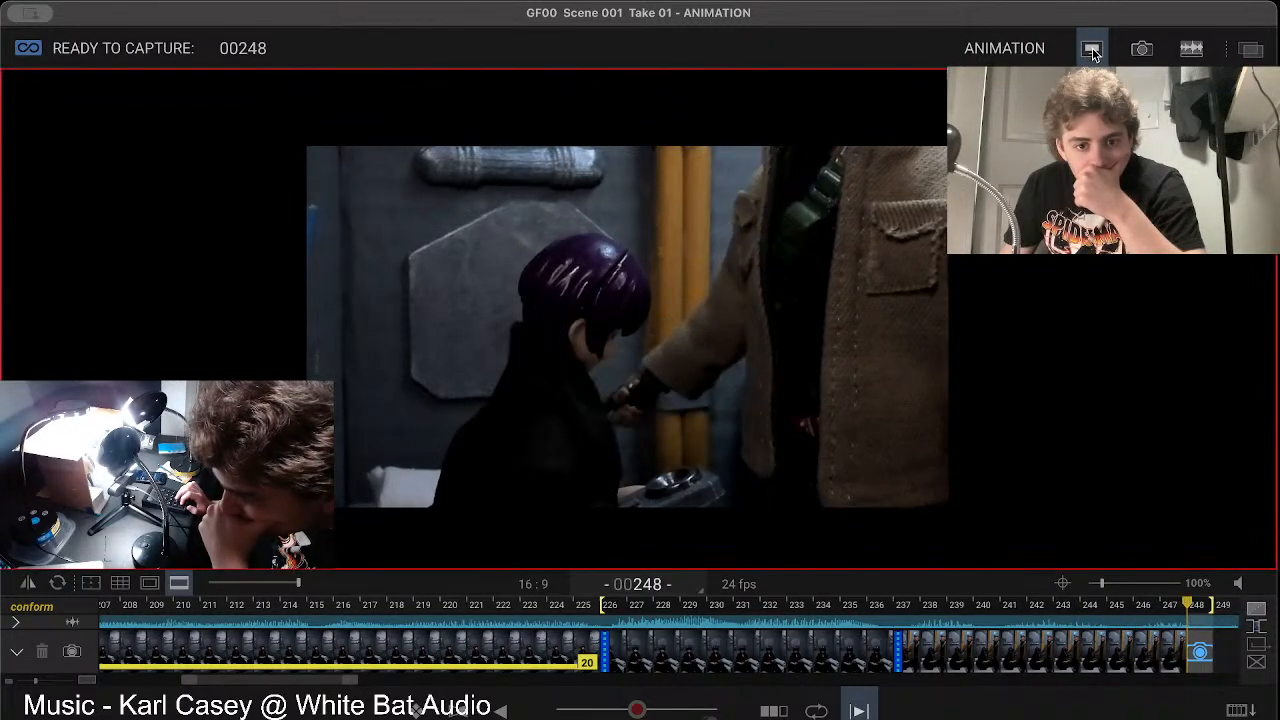
Step: Capture frame 248 and set the playback range to start at frame 237
{"action": "key", "text": "6"}
{"action": "key", "text": "6"}
{"action": "key", "text": "6"}
{"action": "key", "text": "Return"}
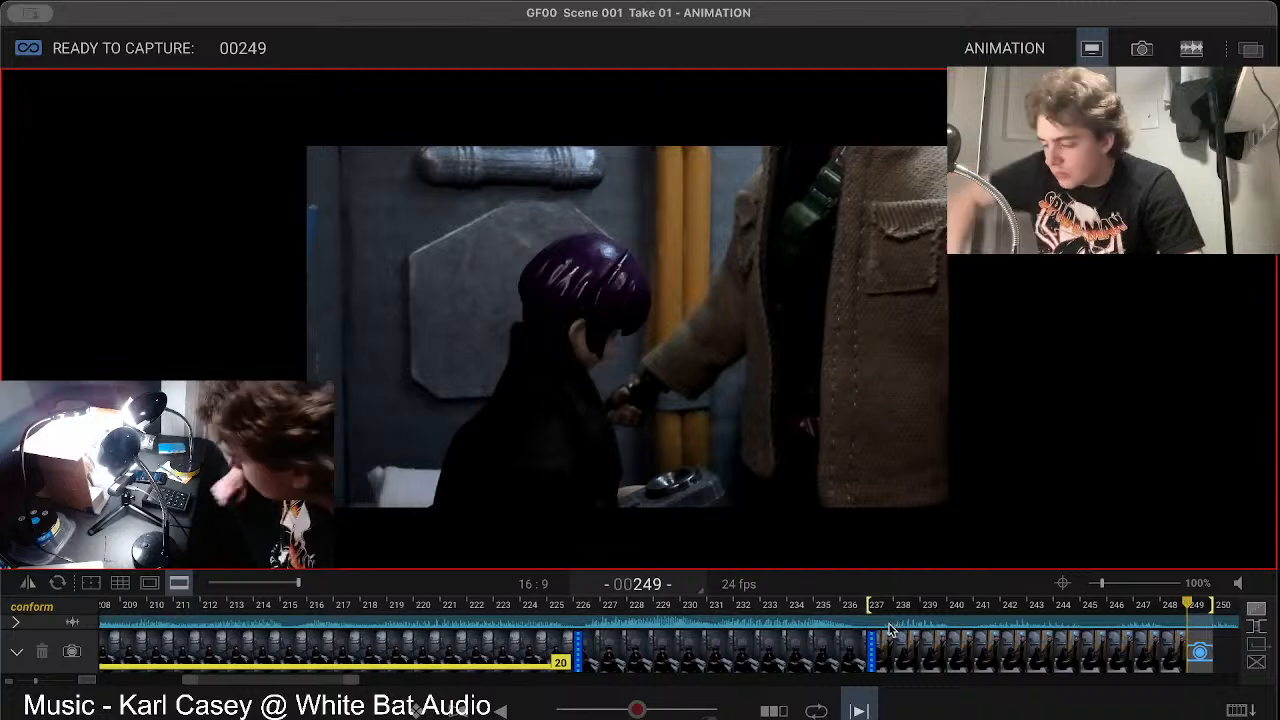
Step: Turn Short Play off and play back the new shot from frame 237 to the live view
{"action": "key", "text": "6"}
{"action": "key", "text": "0"}
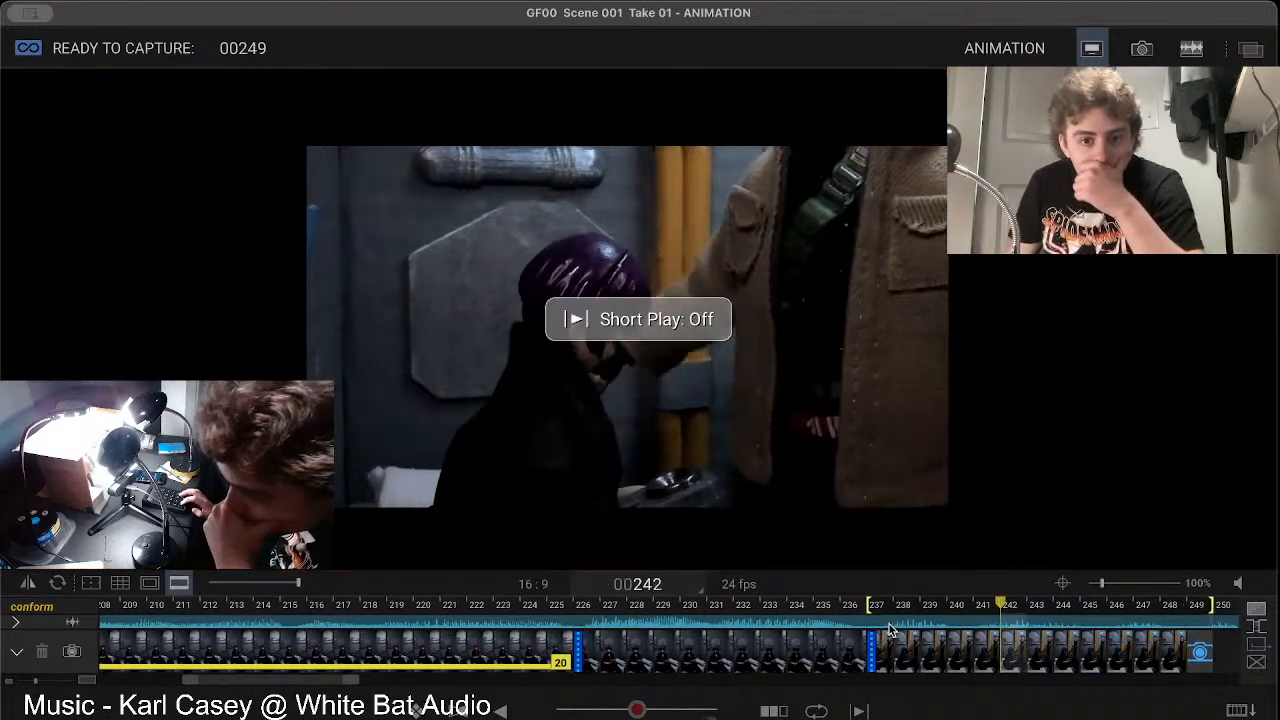
{"action": "key", "text": "0"}
{"action": "key", "text": "0"}
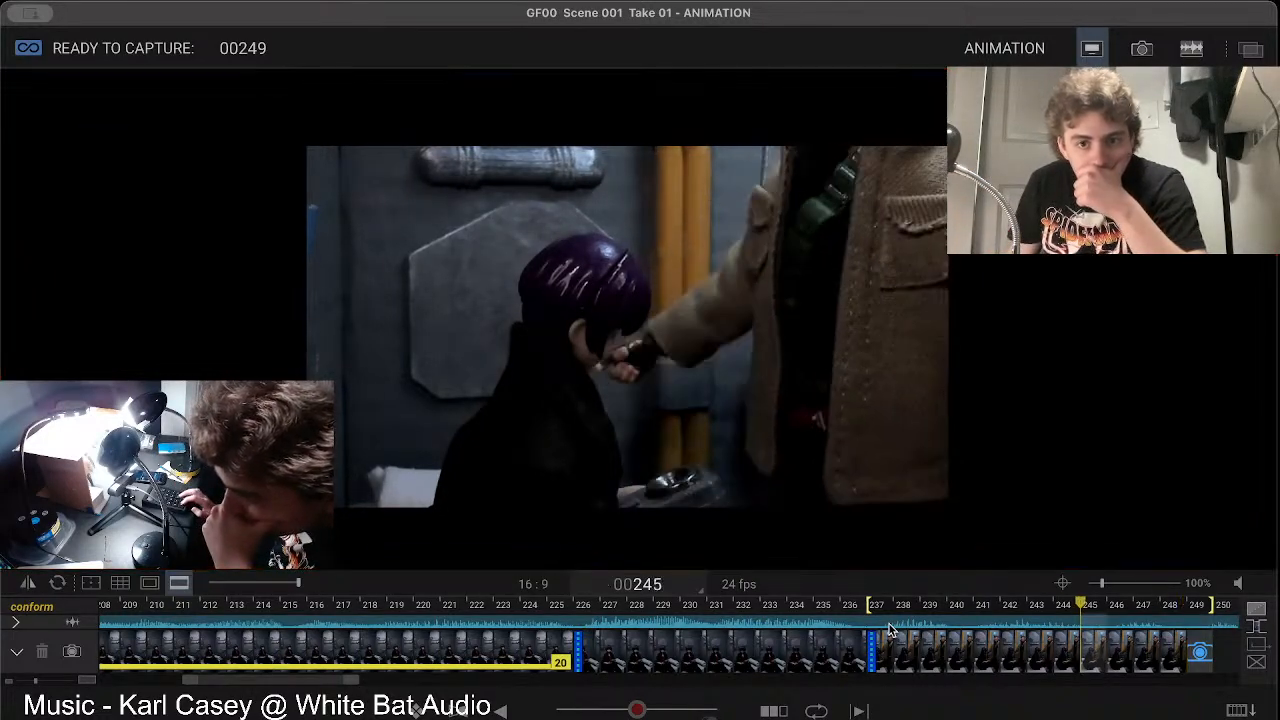
{"action": "key", "text": "0"}
{"action": "key", "text": "0"}
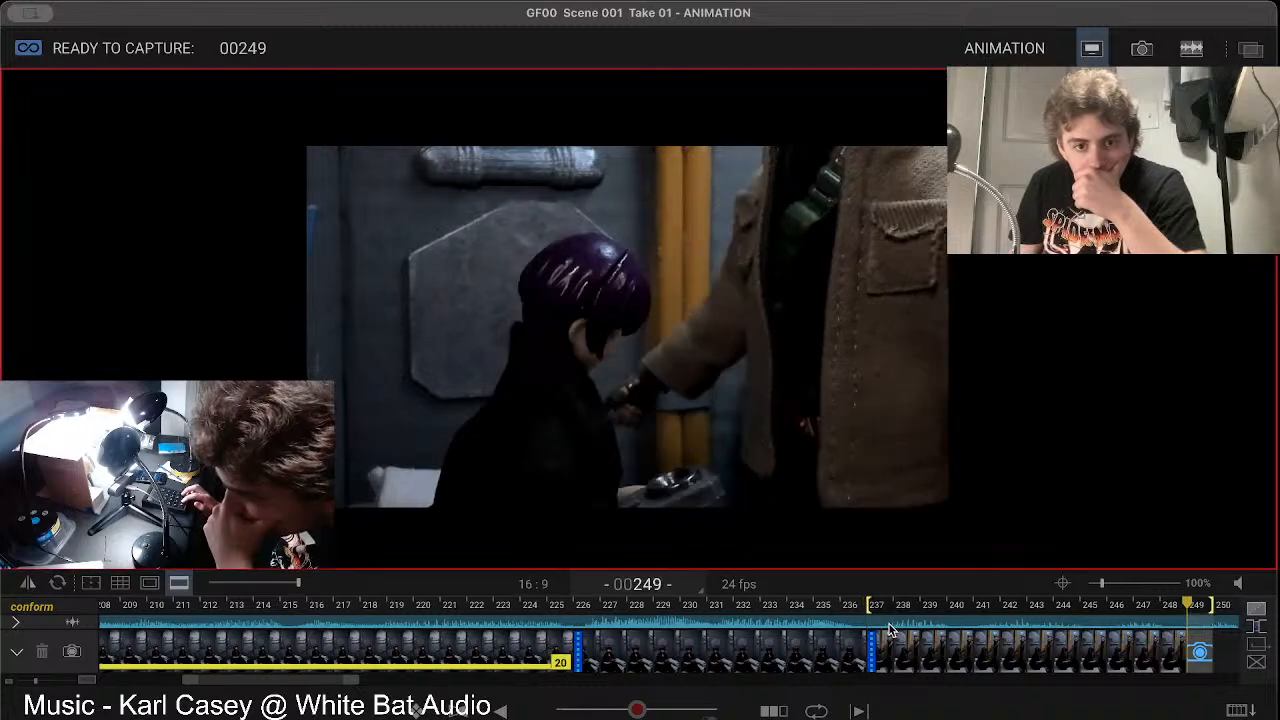
Step: Capture frame 249 and compare it with the live view while reposing the coated figure
{"action": "key", "text": "Return"}
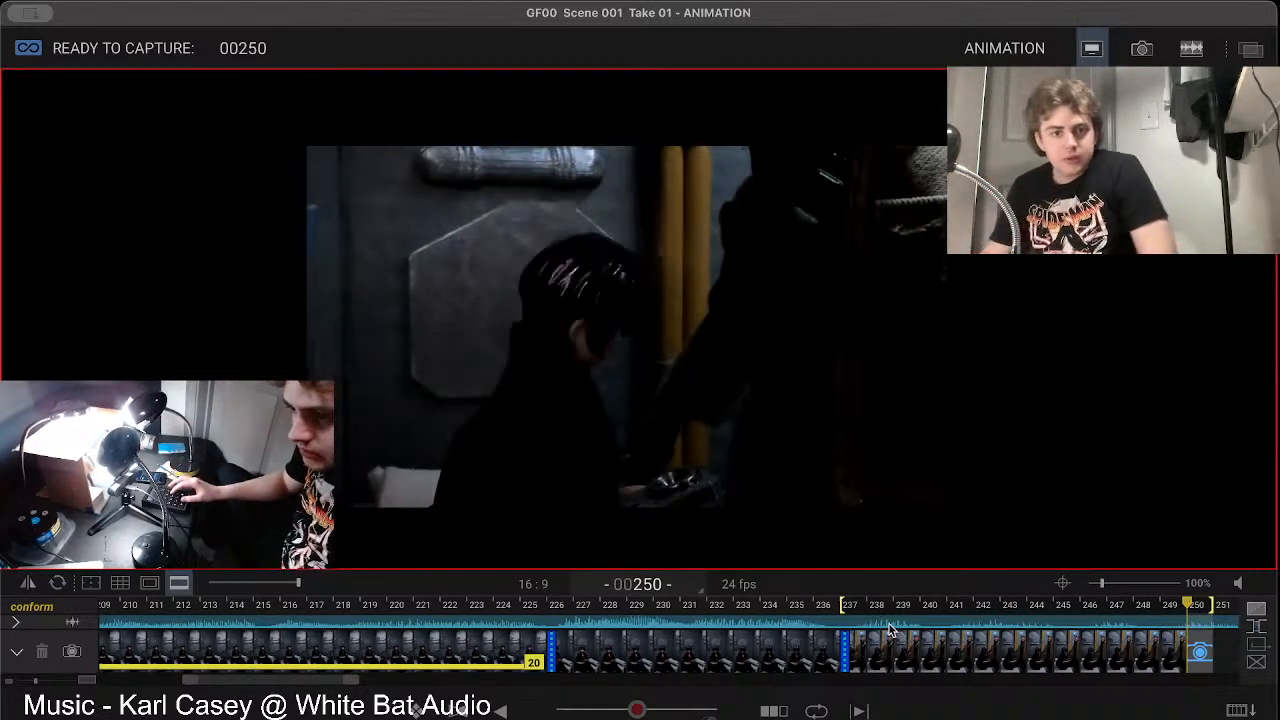
{"action": "key", "text": "Left"}
{"action": "key", "text": "Right"}
{"action": "key", "text": "Left"}
{"action": "key", "text": "Right"}
{"action": "key", "text": "space"}
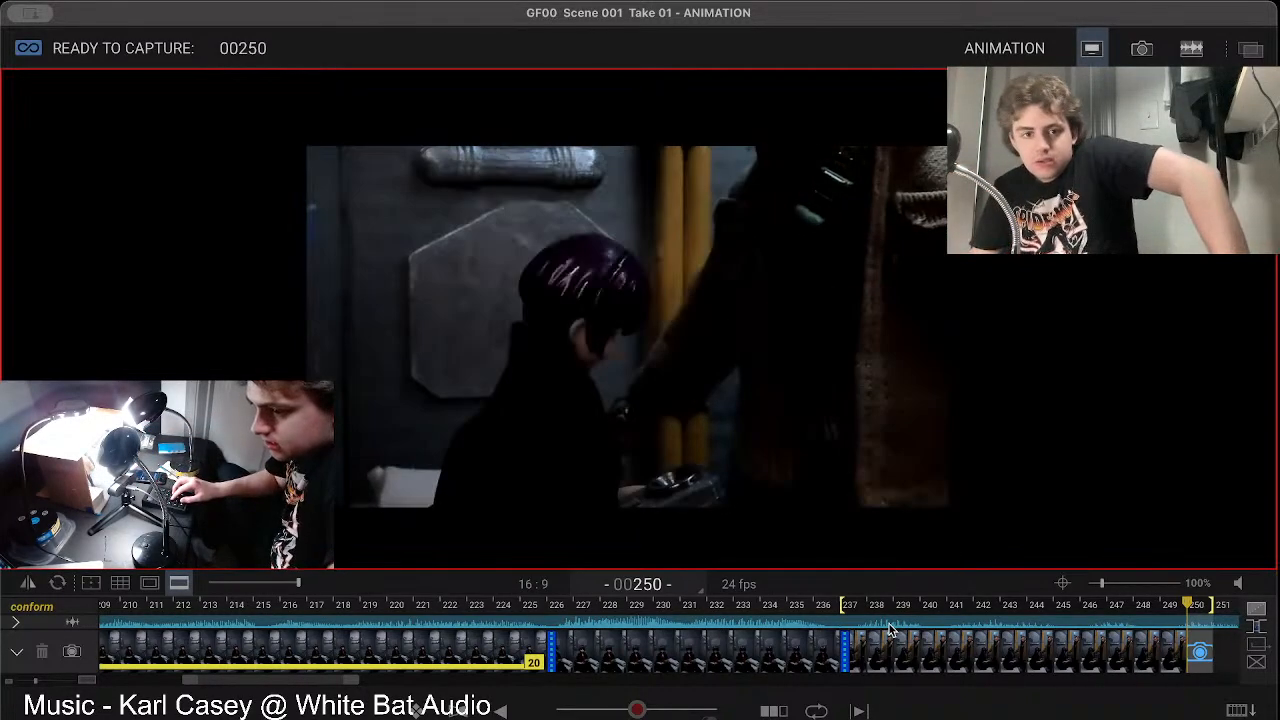
Step: Alternate between frame 249 and the live view to check the shift of the coated figure's arm and body
{"action": "key", "text": "Left"}
{"action": "key", "text": "Right"}
{"action": "key", "text": "Left"}
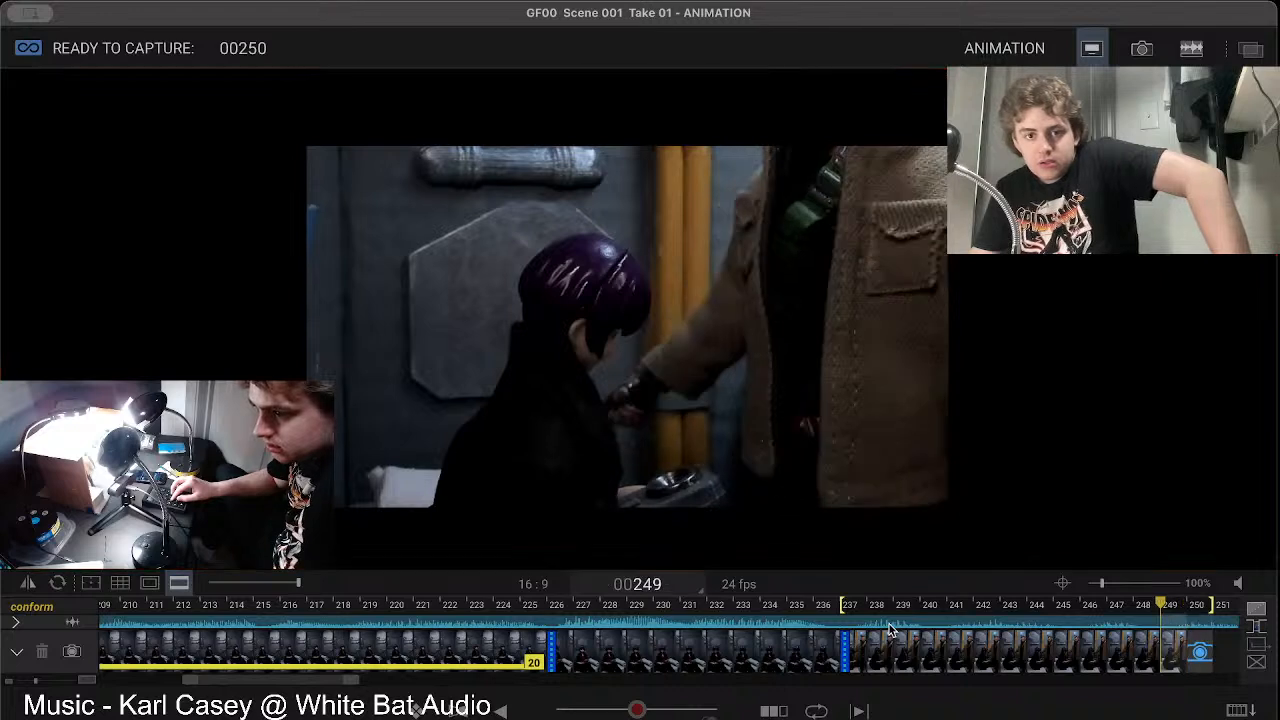
{"action": "key", "text": "Right"}
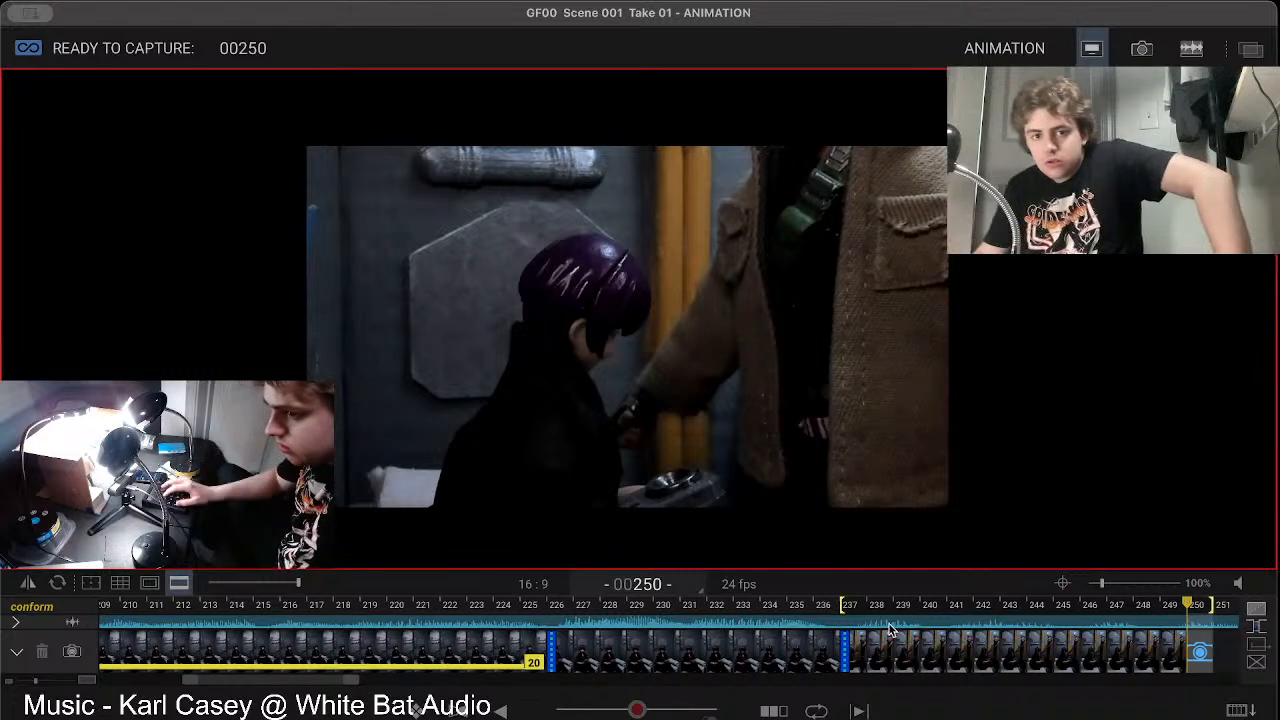
{"action": "key", "text": "Left"}
{"action": "key", "text": "Right"}
{"action": "key", "text": "Left"}
{"action": "key", "text": "Right"}
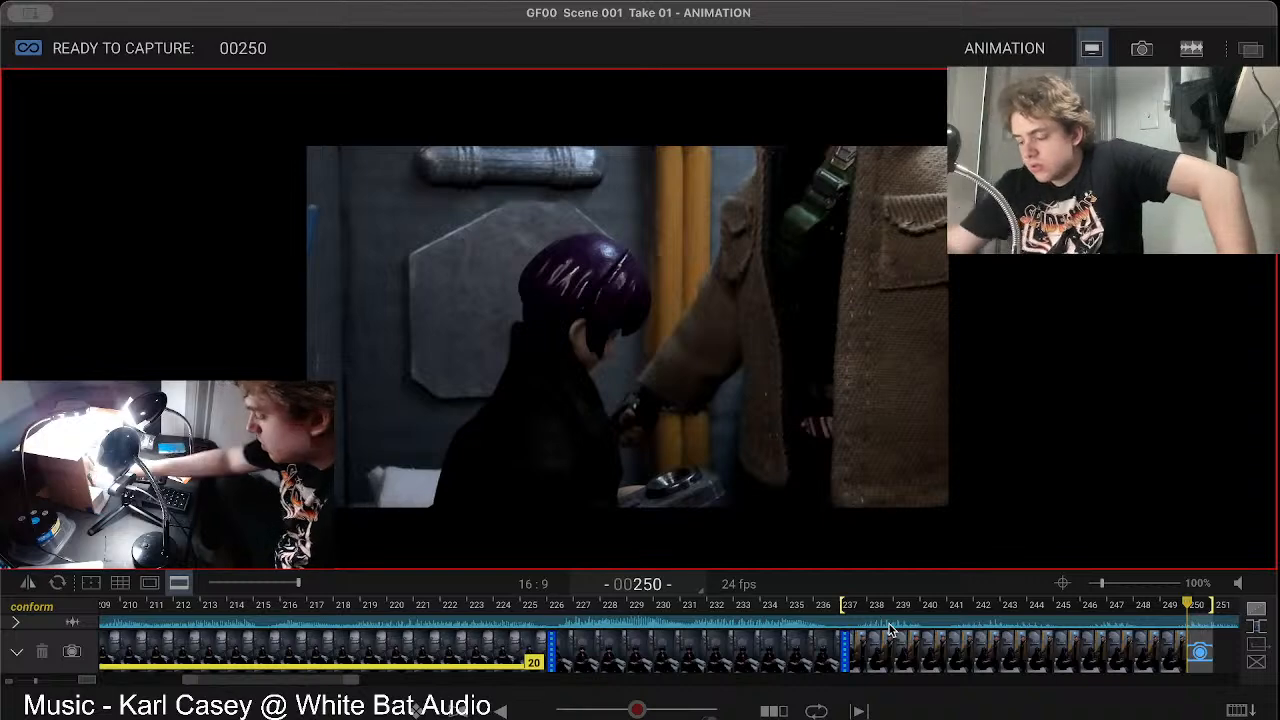
Step: Recheck the adjusted live pose against frame 249, play back the shot and capture frame 250
{"action": "key", "text": "Left"}
{"action": "key", "text": "Right"}
{"action": "key", "text": "Left"}
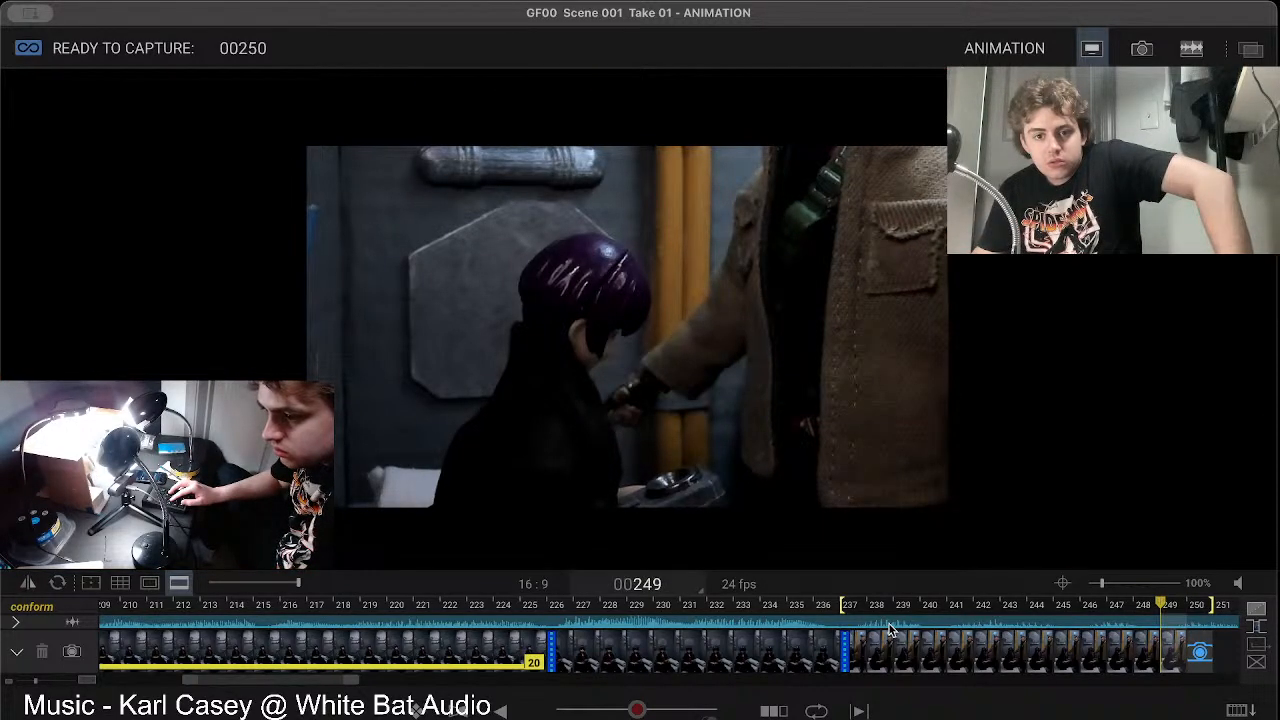
{"action": "key", "text": "Right"}
{"action": "key", "text": "space"}
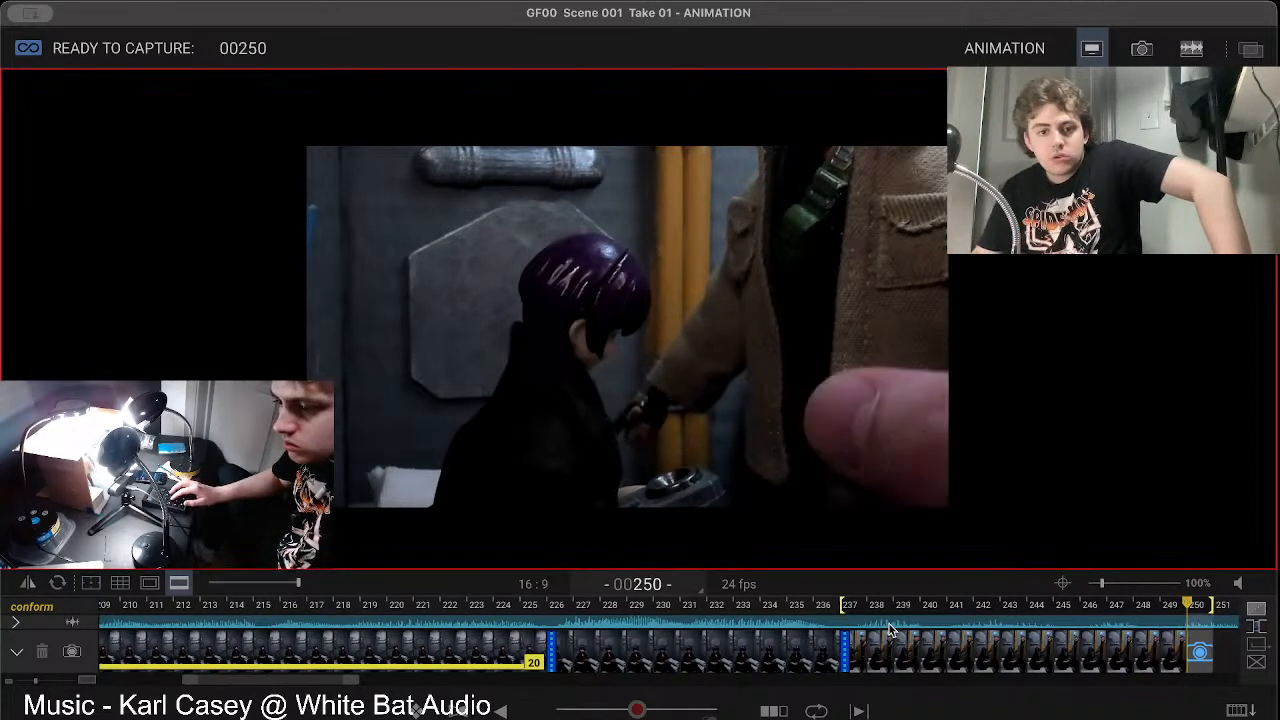
{"action": "key", "text": "0"}
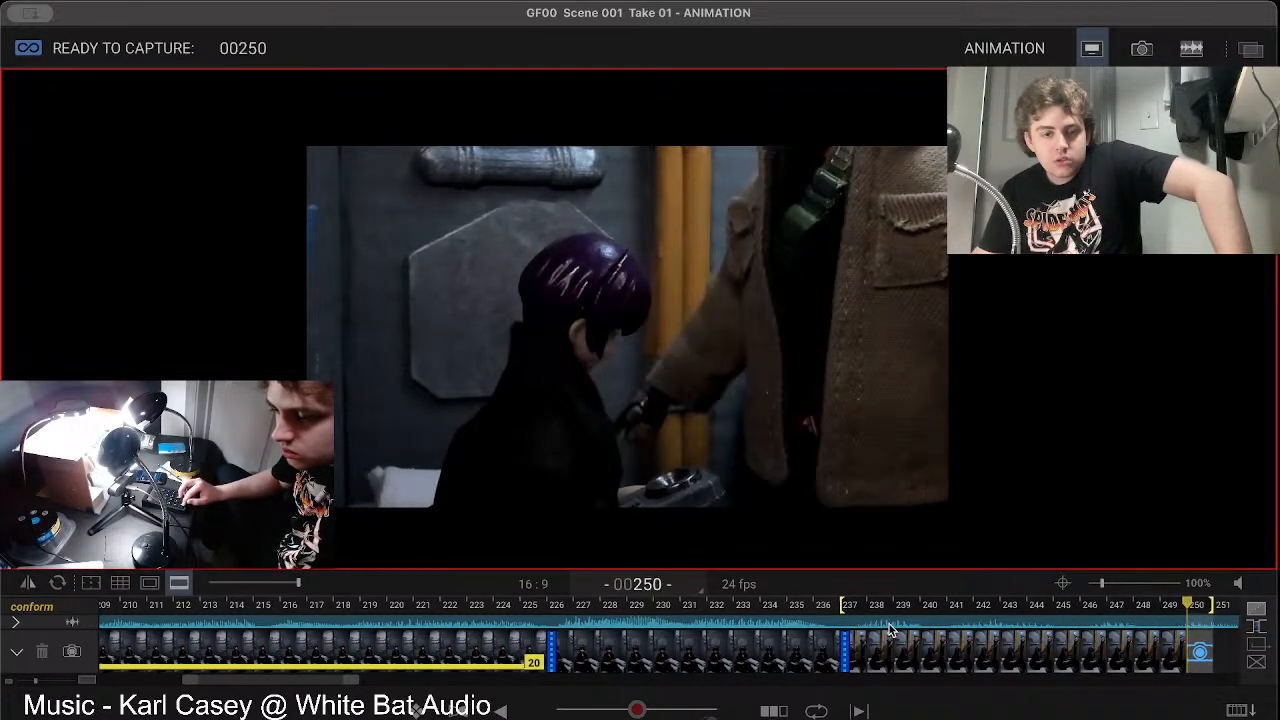
{"action": "key", "text": "Return"}
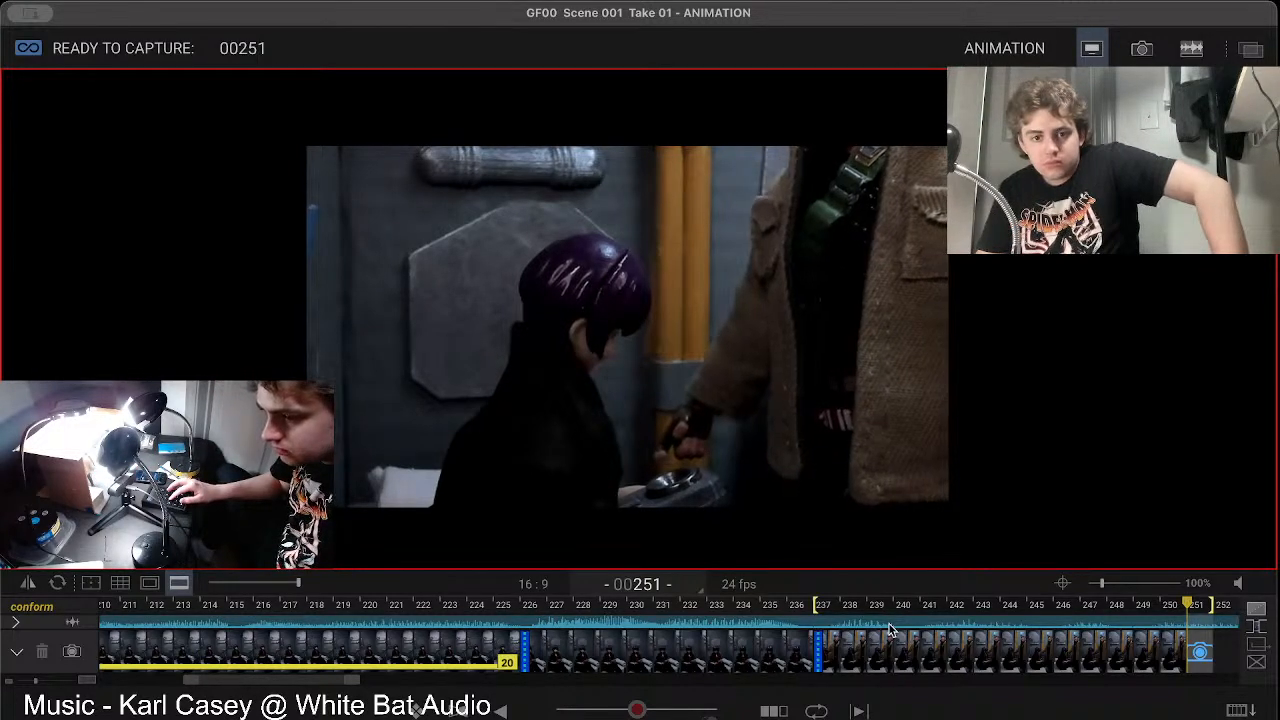
Step: Compare the live pose of the lowered arm with frame 250 and play back the shot
{"action": "key", "text": "Left"}
{"action": "key", "text": "Right"}
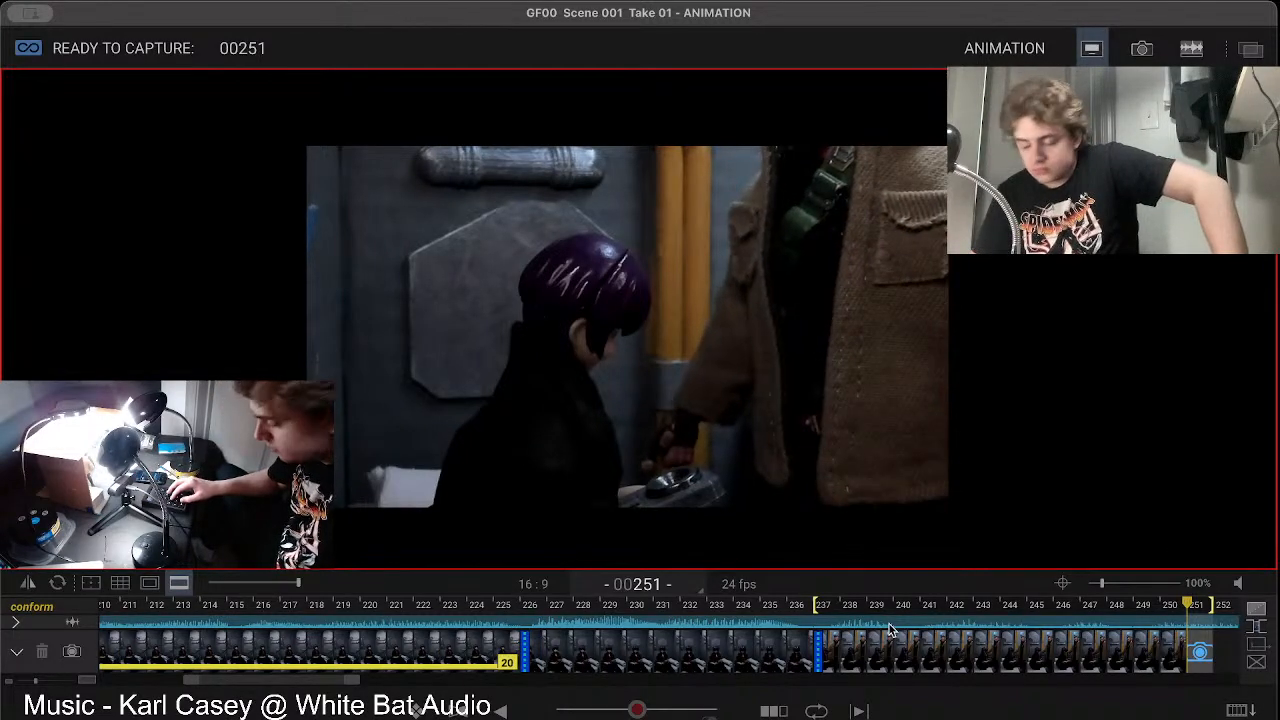
{"action": "key", "text": "Left"}
{"action": "key", "text": "Right"}
{"action": "key", "text": "space"}
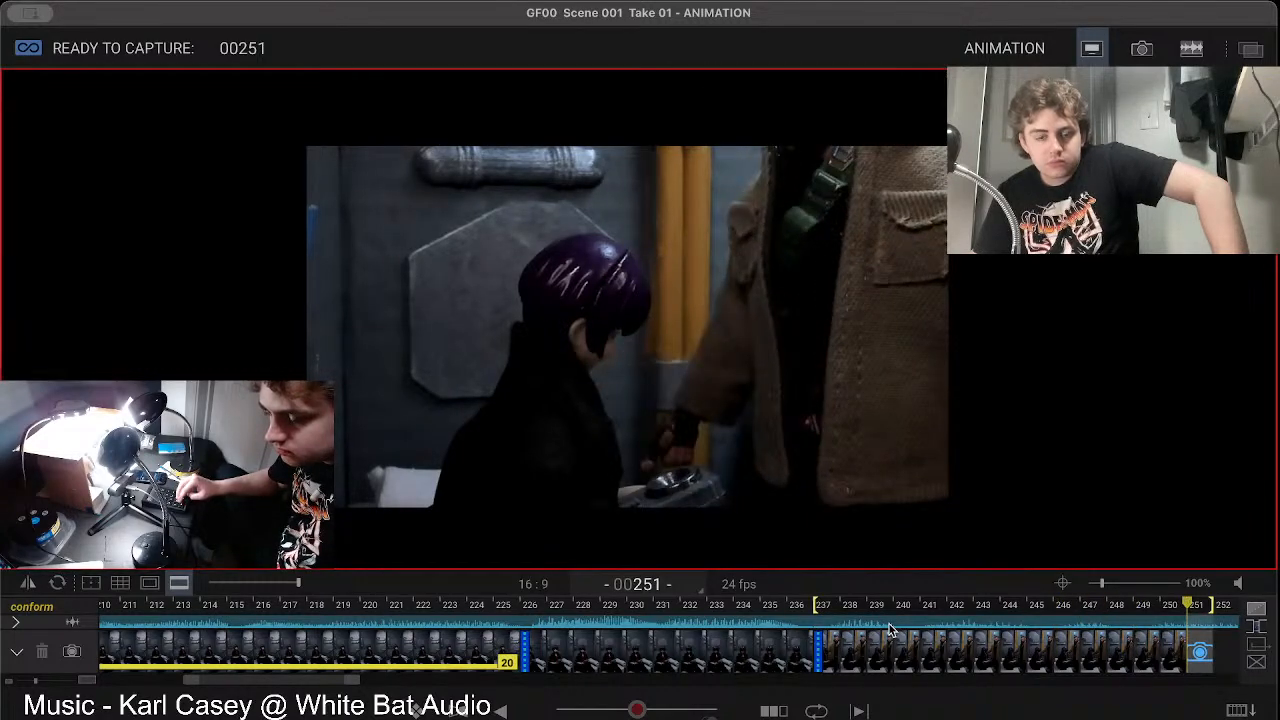
Step: Step between frame 249, frame 250 and the live view to judge how far the arm drops
{"action": "key", "text": "Left"}
{"action": "key", "text": "Left"}
{"action": "key", "text": "Right"}
{"action": "key", "text": "Right"}
{"action": "key", "text": "Left"}
{"action": "key", "text": "Left"}
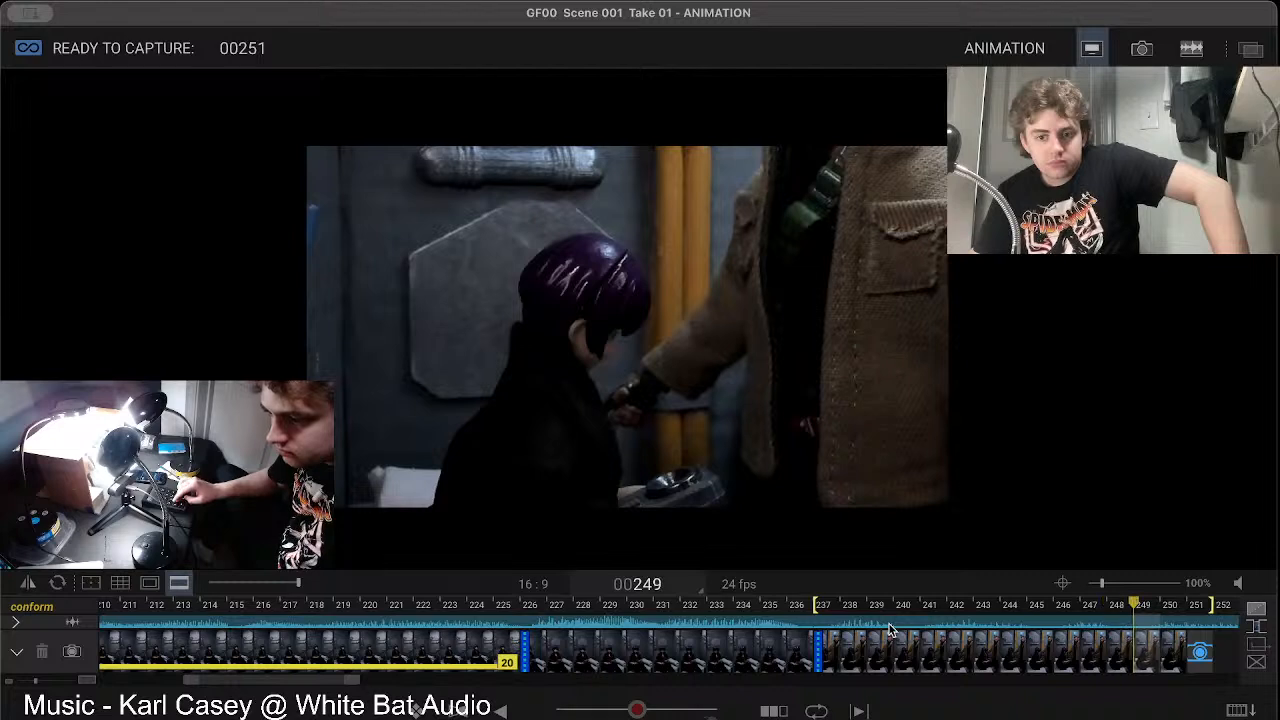
{"action": "key", "text": "Right"}
{"action": "key", "text": "Right"}
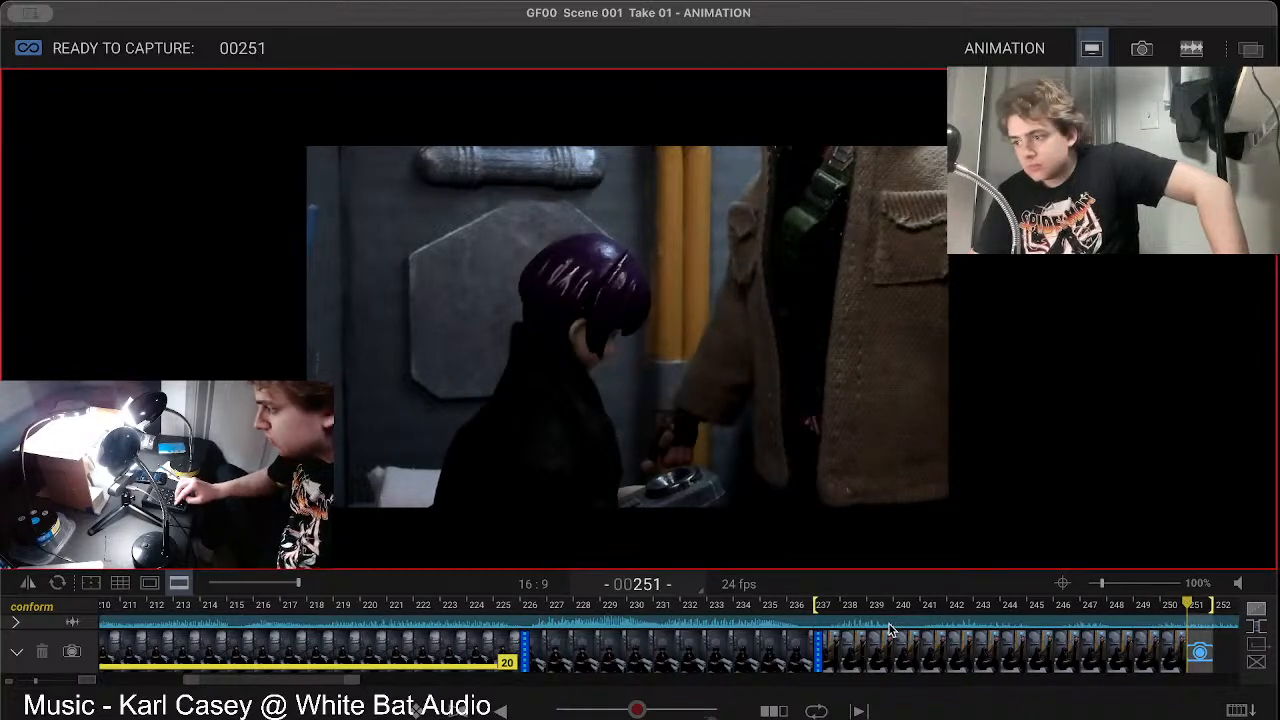
Step: Recheck the spacing of the arm movement across frames 249 and 250 and the live view
{"action": "key", "text": "Left"}
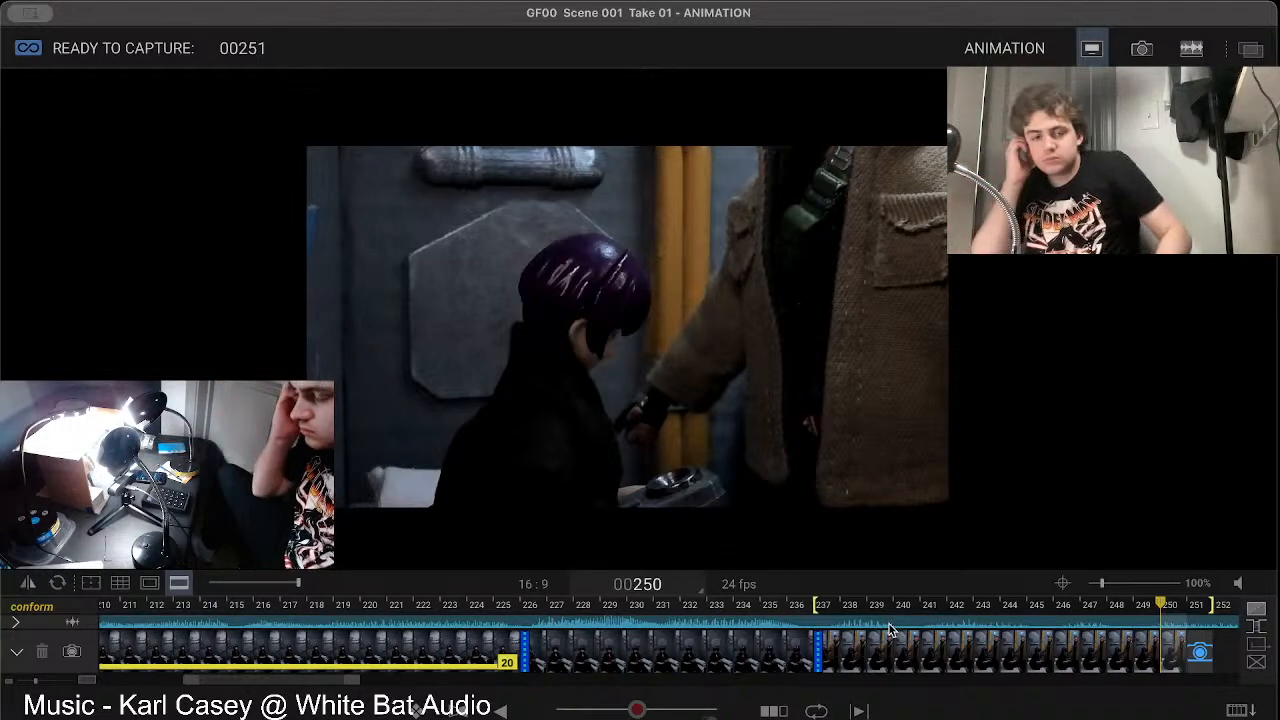
{"action": "key", "text": "Right"}
{"action": "key", "text": "Left"}
{"action": "key", "text": "Left"}
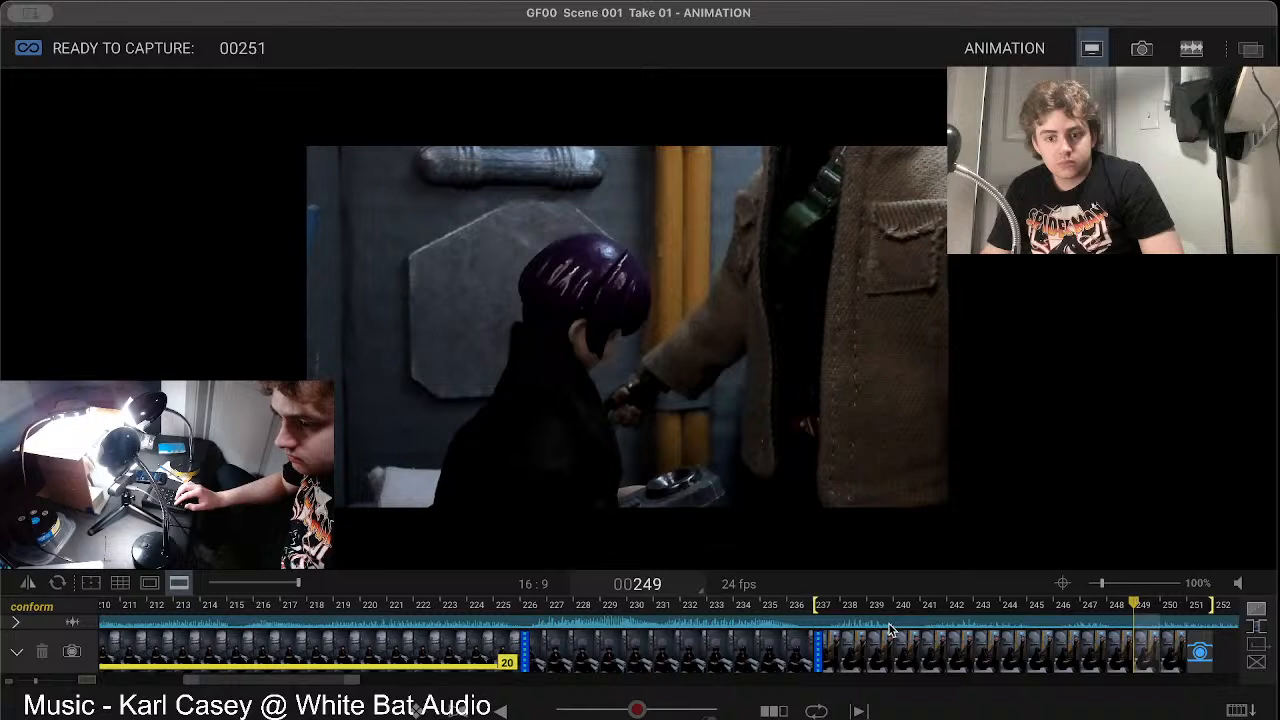
{"action": "key", "text": "Right"}
{"action": "key", "text": "Right"}
{"action": "key", "text": "Left"}
{"action": "key", "text": "Left"}
{"action": "key", "text": "Right"}
{"action": "key", "text": "Right"}
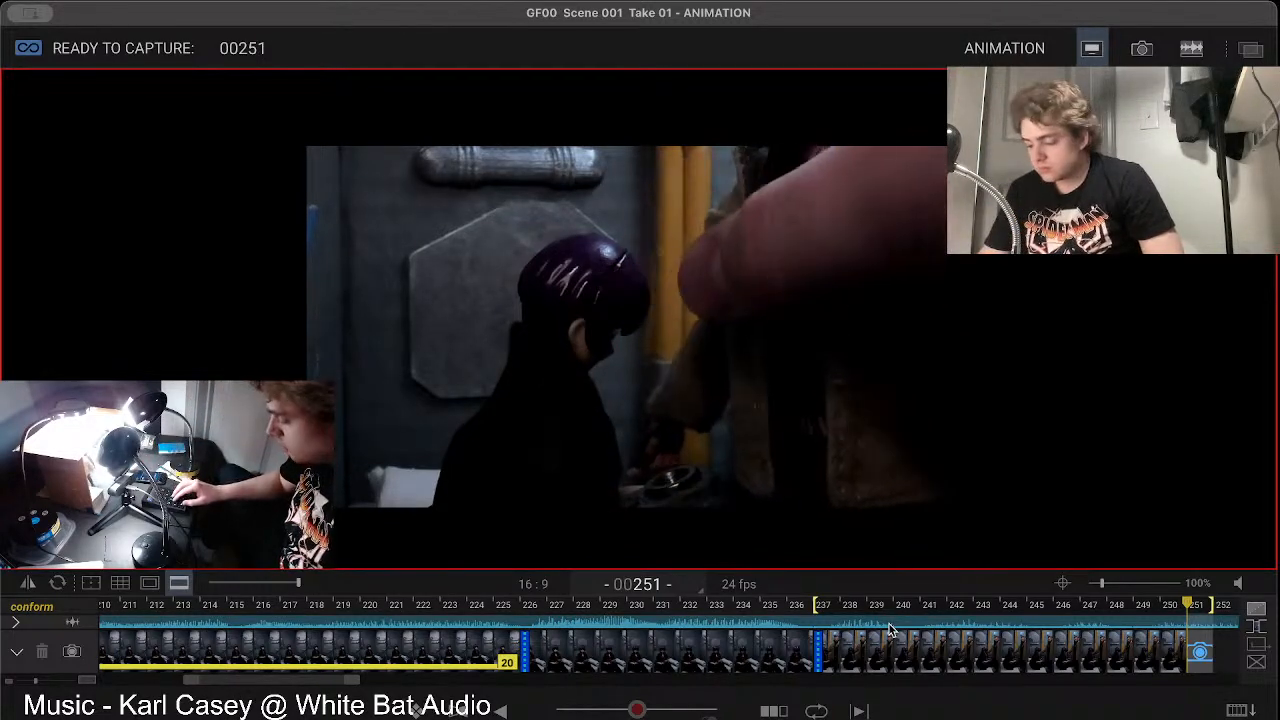
Step: Compare the readjusted coated figure in the live view with frames 250 and 249
{"action": "key", "text": "Left"}
{"action": "key", "text": "Right"}
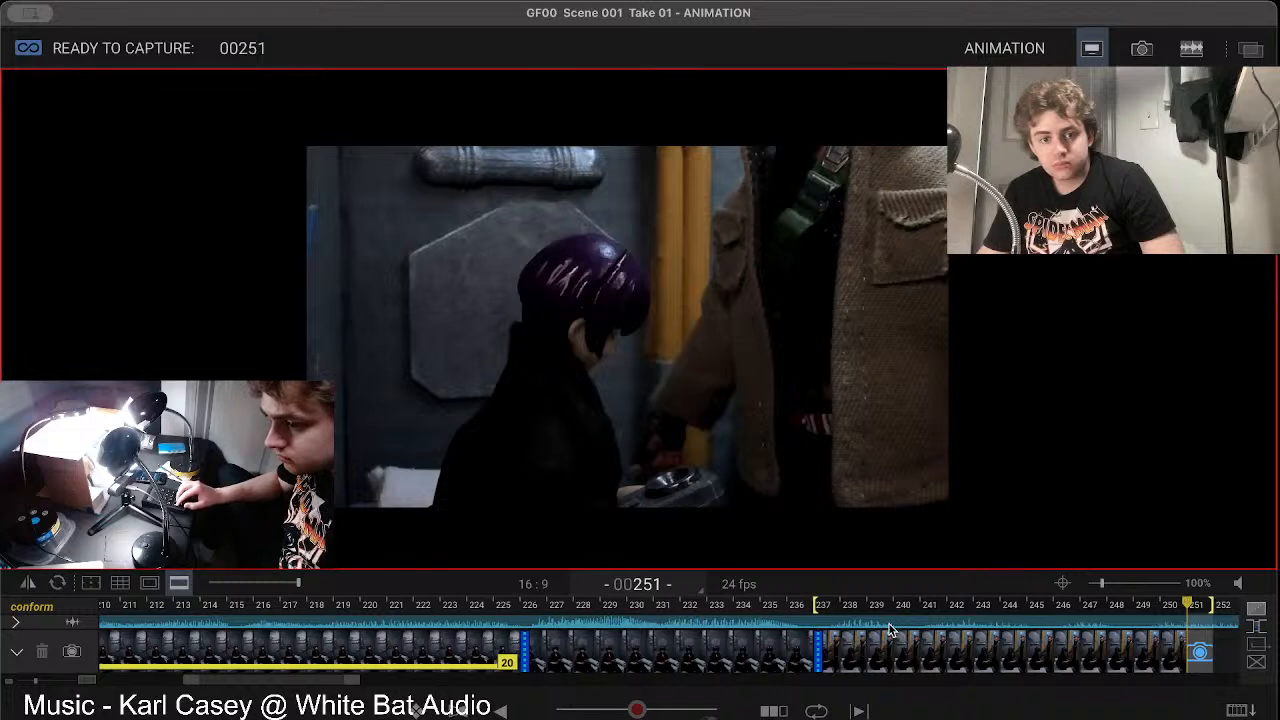
{"action": "key", "text": "Left"}
{"action": "key", "text": "Left"}
{"action": "key", "text": "Right"}
{"action": "key", "text": "Right"}
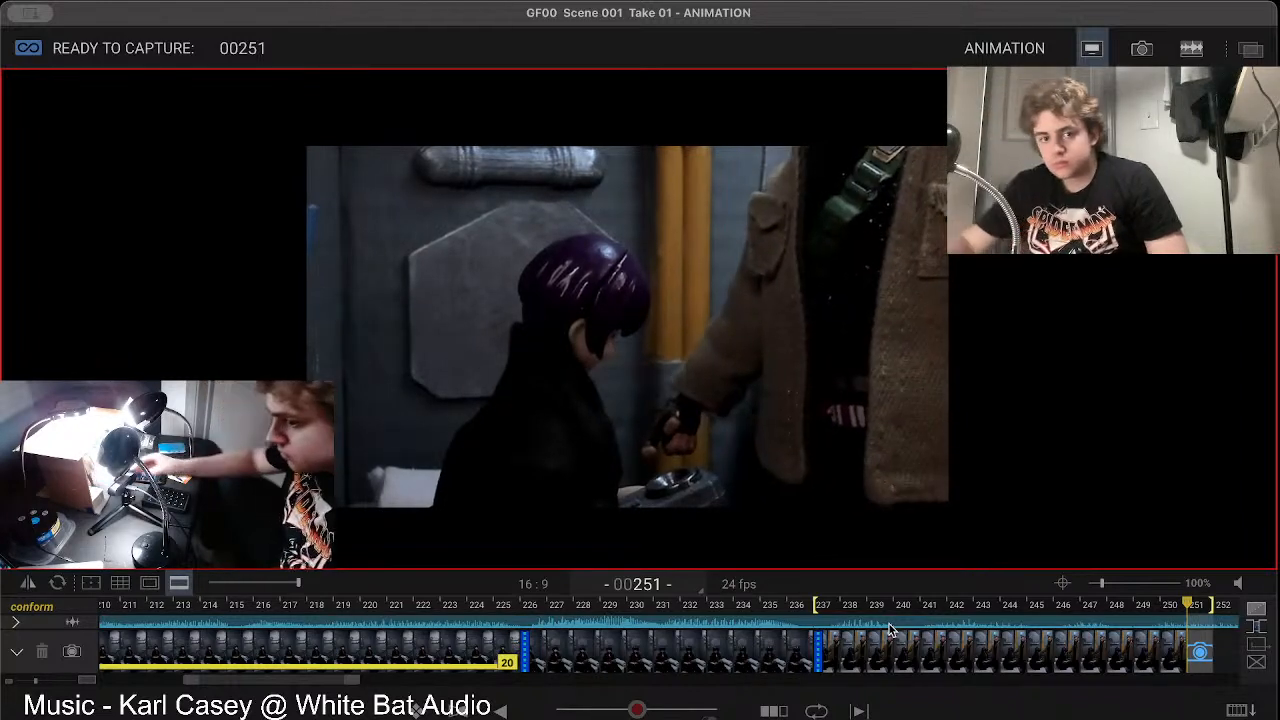
Step: Step through frames 248 to 250 and the live view to judge the body's shift and the arm's swing
{"action": "key", "text": "Left"}
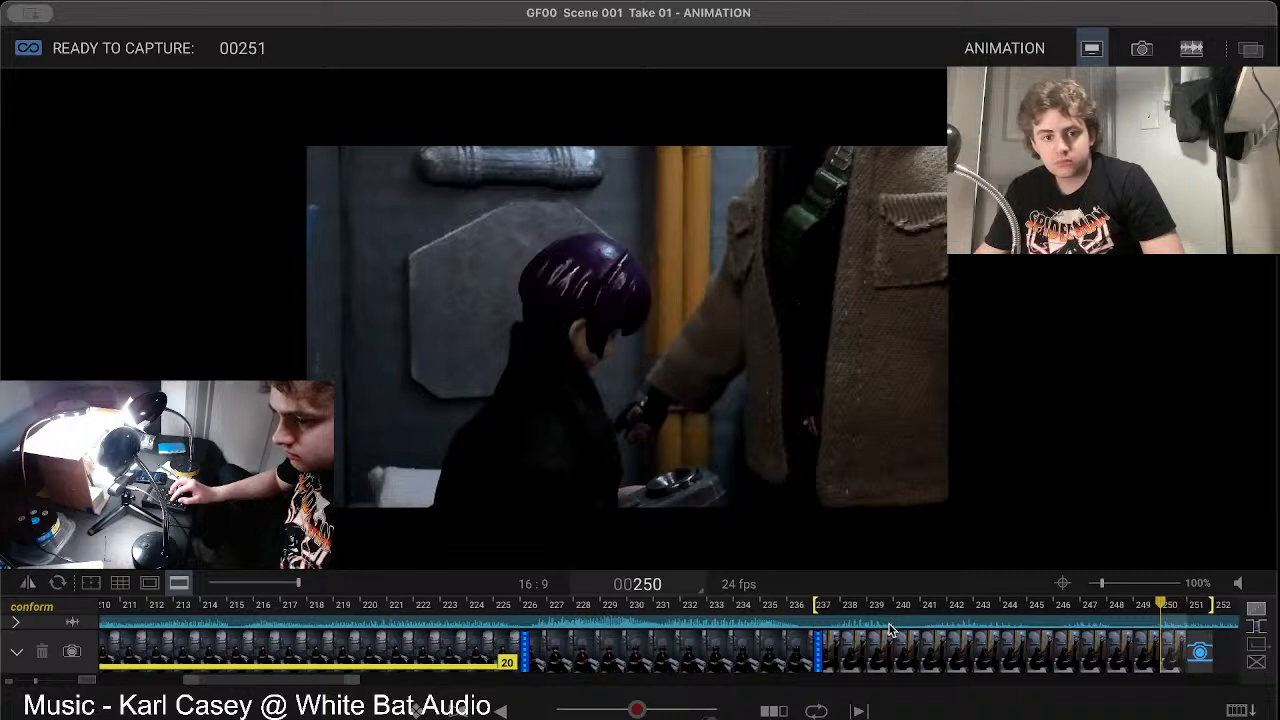
{"action": "key", "text": "Right"}
{"action": "key", "text": "Left"}
{"action": "key", "text": "Left"}
{"action": "key", "text": "Left"}
{"action": "key", "text": "Right"}
{"action": "key", "text": "Right"}
{"action": "key", "text": "Right"}
{"action": "key", "text": "Left"}
{"action": "key", "text": "Left"}
{"action": "key", "text": "Right"}
{"action": "key", "text": "Right"}
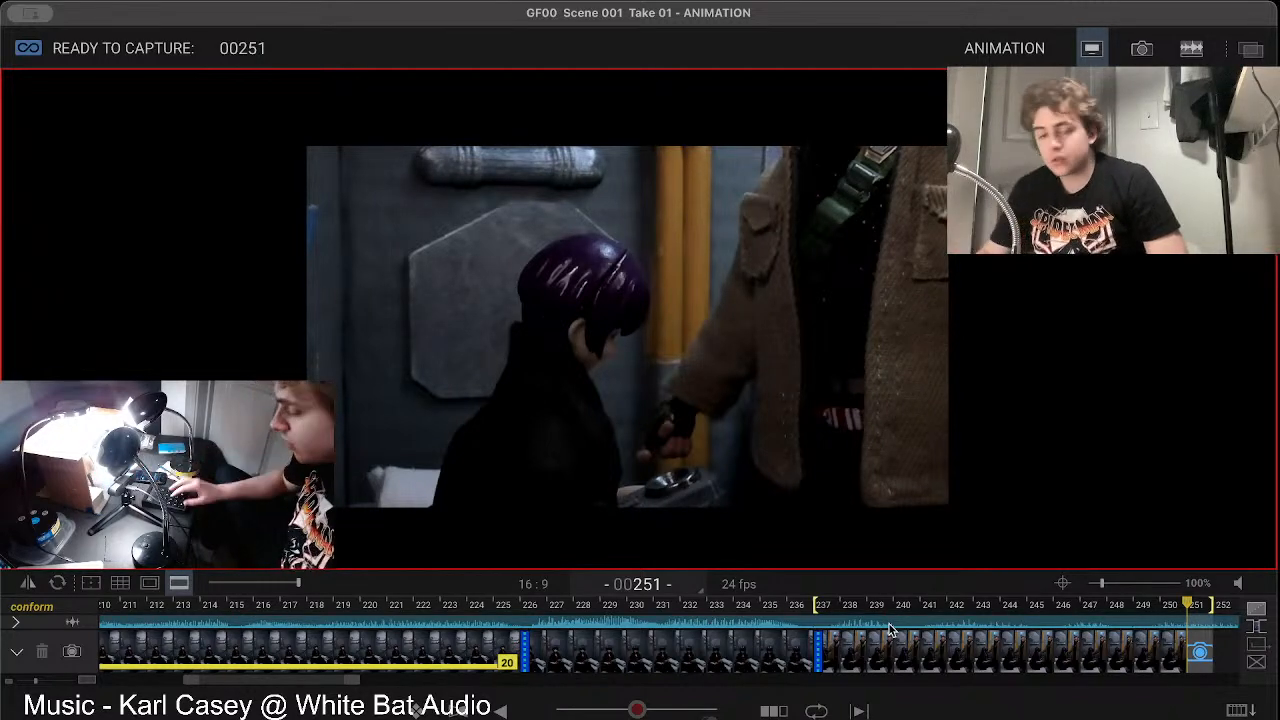
Step: Alternate between frame 250 and the live view, and play back the shot from frame 237
{"action": "key", "text": "Left"}
{"action": "key", "text": "Right"}
{"action": "key", "text": "Left"}
{"action": "key", "text": "Right"}
{"action": "key", "text": "space"}
{"action": "key", "text": "space"}
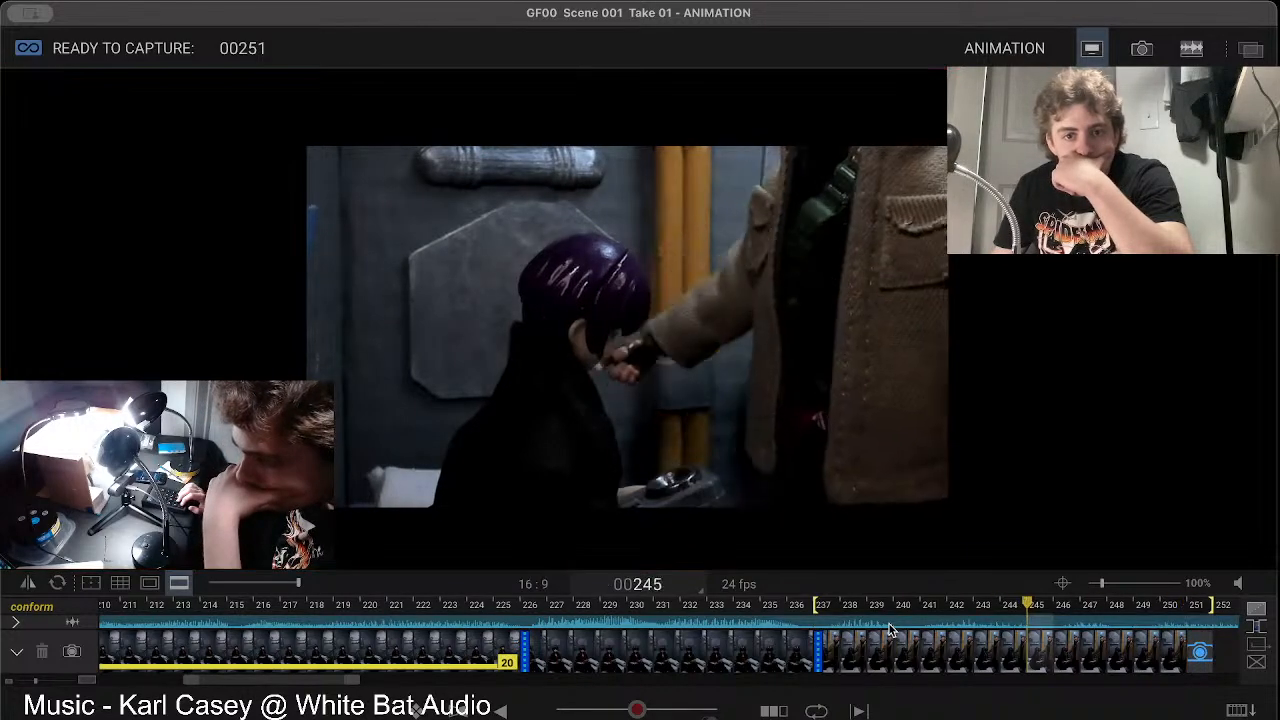
{"action": "key", "text": "space"}
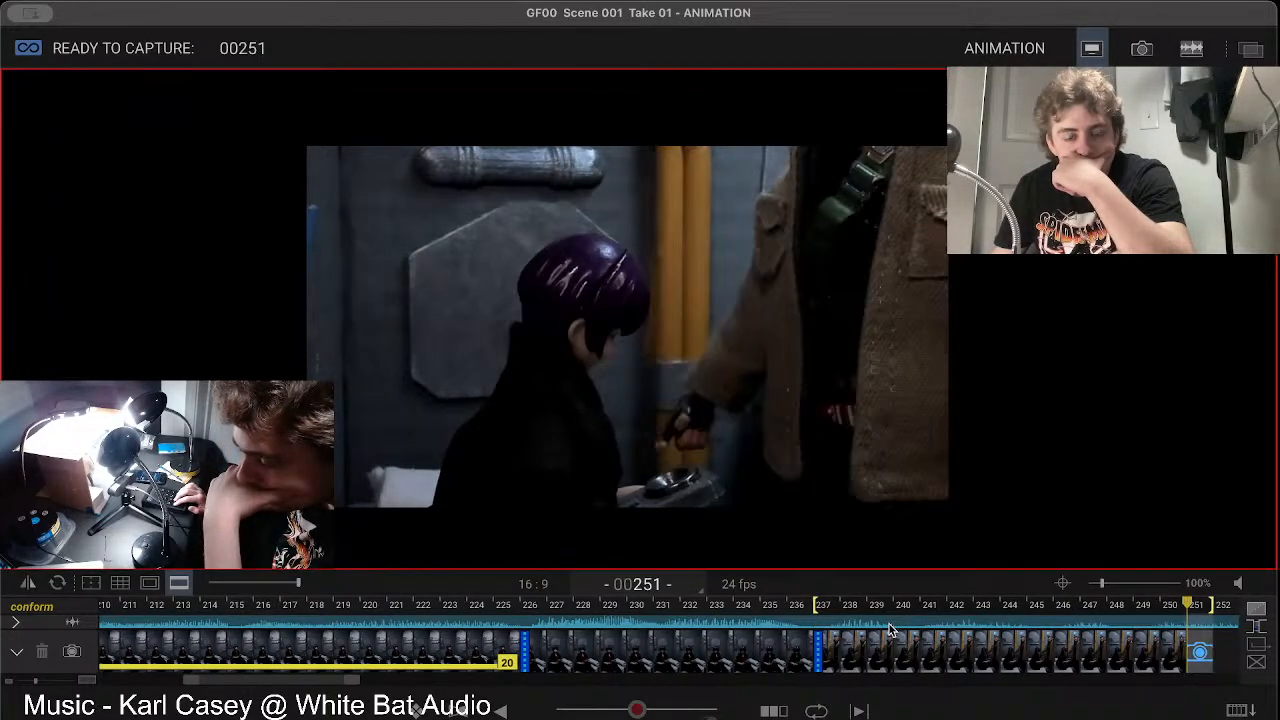
Step: Step through the frames from 248 to the live view and compare the hand's position with frame 250
{"action": "key", "text": "Left"}
{"action": "key", "text": "Left"}
{"action": "key", "text": "Left"}
{"action": "key", "text": "Right"}
{"action": "key", "text": "Right"}
{"action": "key", "text": "Right"}
{"action": "key", "text": "Left"}
{"action": "key", "text": "Right"}
{"action": "key", "text": "Left"}
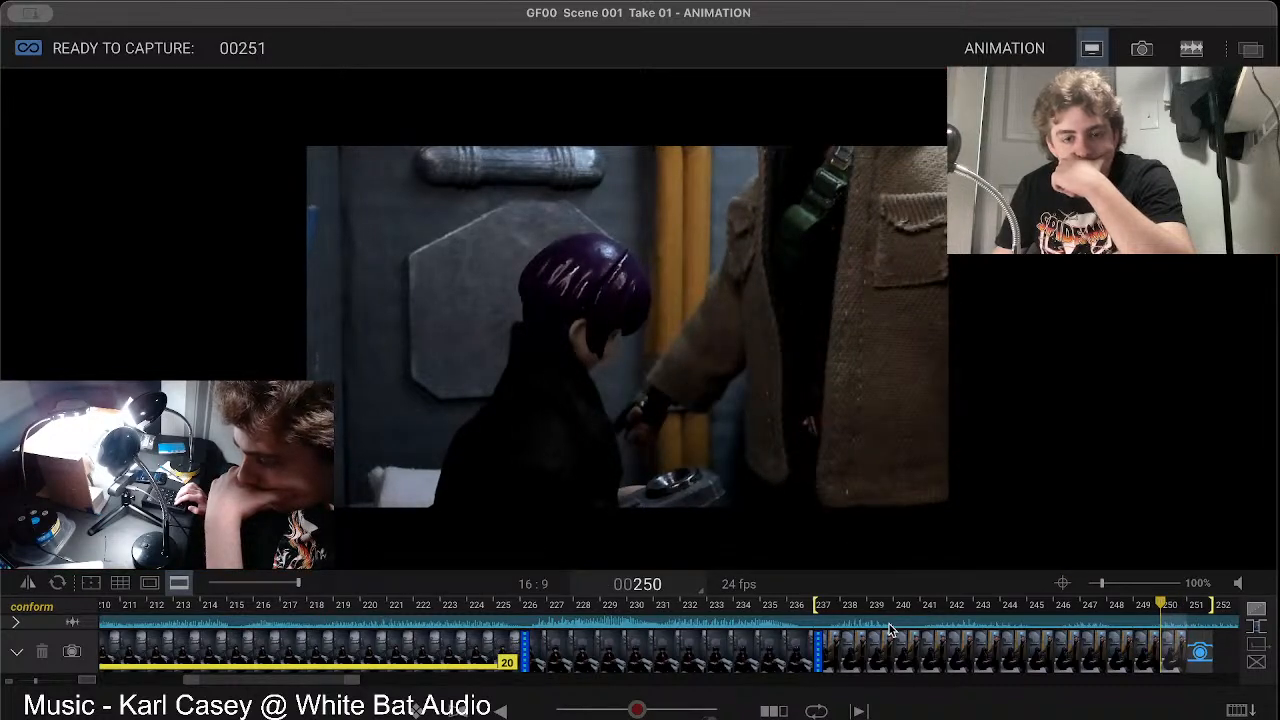
{"action": "key", "text": "Right"}
{"action": "key", "text": "Left"}
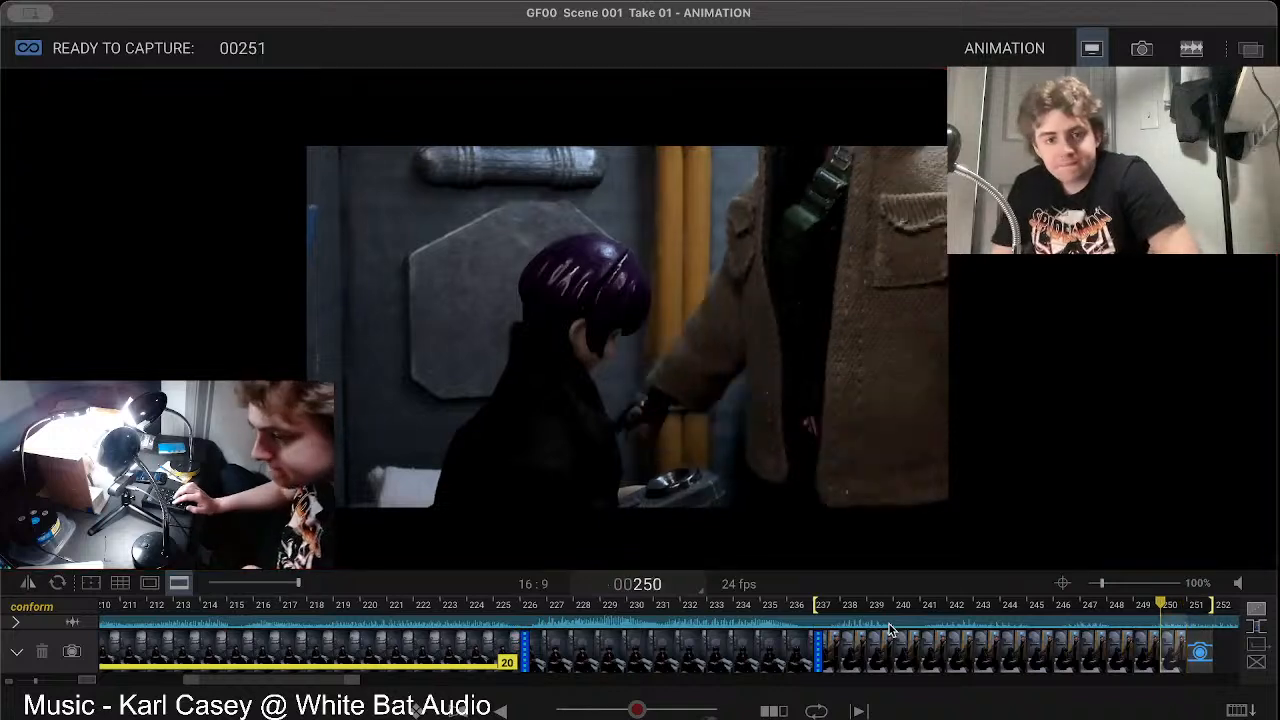
{"action": "key", "text": "Right"}
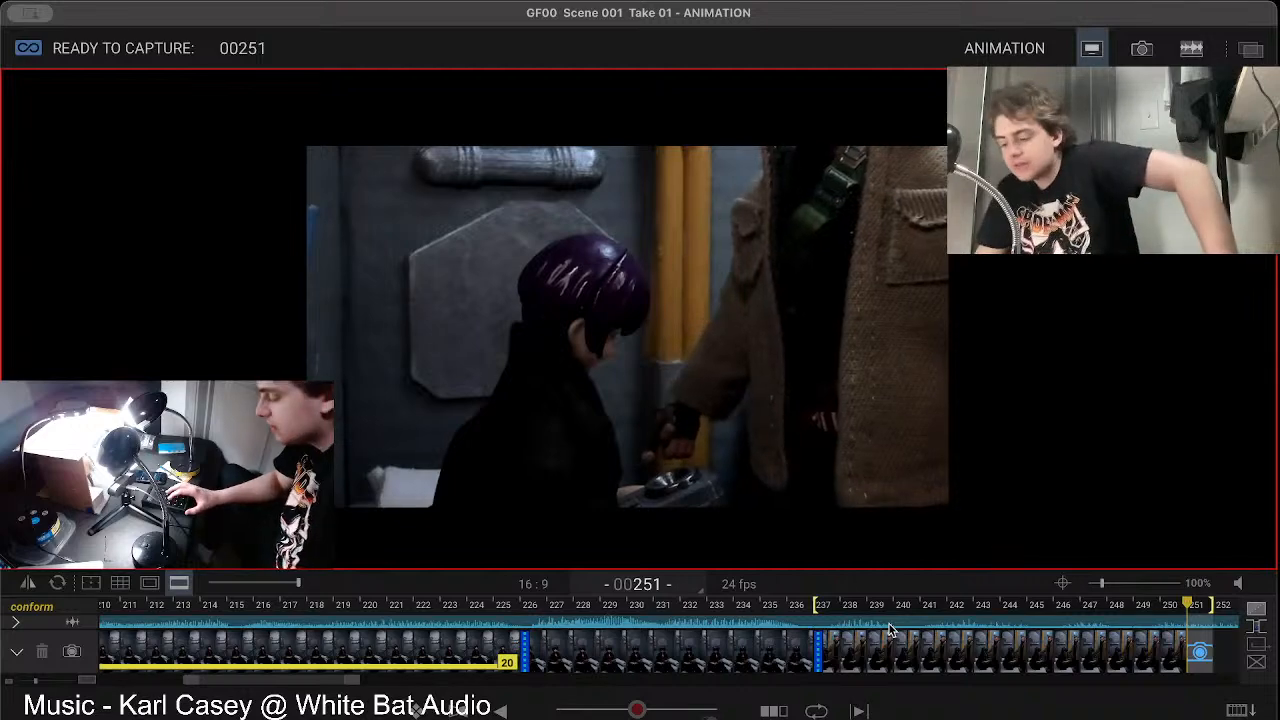
Step: Play back the shot and step between frames 250 and 244 to judge the spacing of the arm's movement
{"action": "key", "text": "Left"}
{"action": "key", "text": "Right"}
{"action": "key", "text": "space"}
{"action": "key", "text": "Left"}
{"action": "key", "text": "Left"}
{"action": "key", "text": "Left"}
{"action": "key", "text": "Left"}
{"action": "key", "text": "Left"}
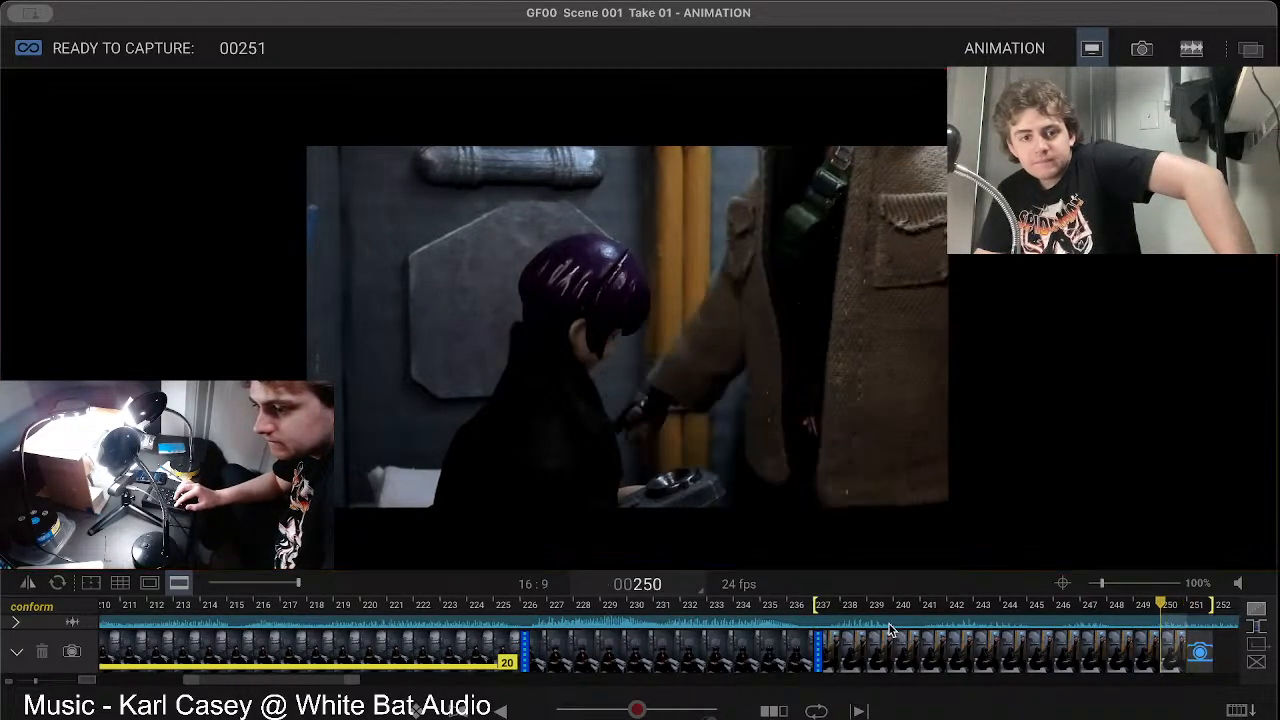
{"action": "key", "text": "Left"}
{"action": "key", "text": "Left"}
{"action": "key", "text": "Left"}
{"action": "key", "text": "Left"}
{"action": "key", "text": "Left"}
{"action": "key", "text": "Left"}
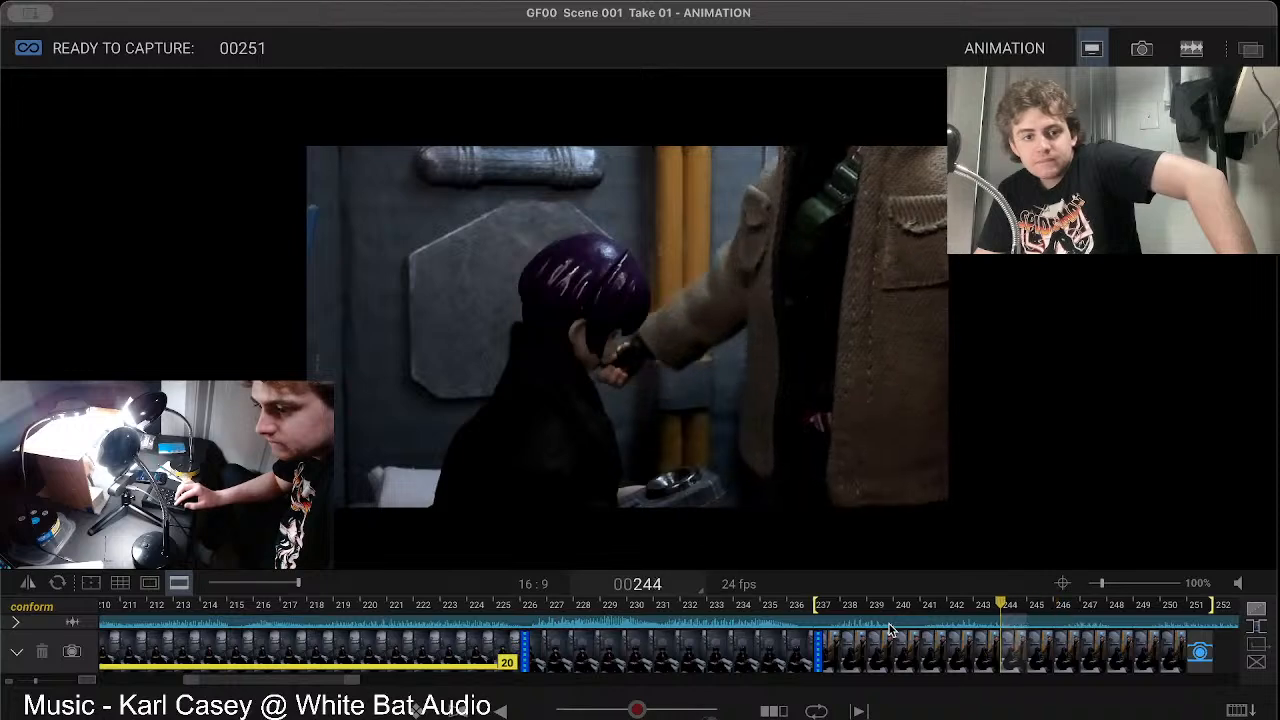
{"action": "key", "text": "Right"}
{"action": "key", "text": "space"}
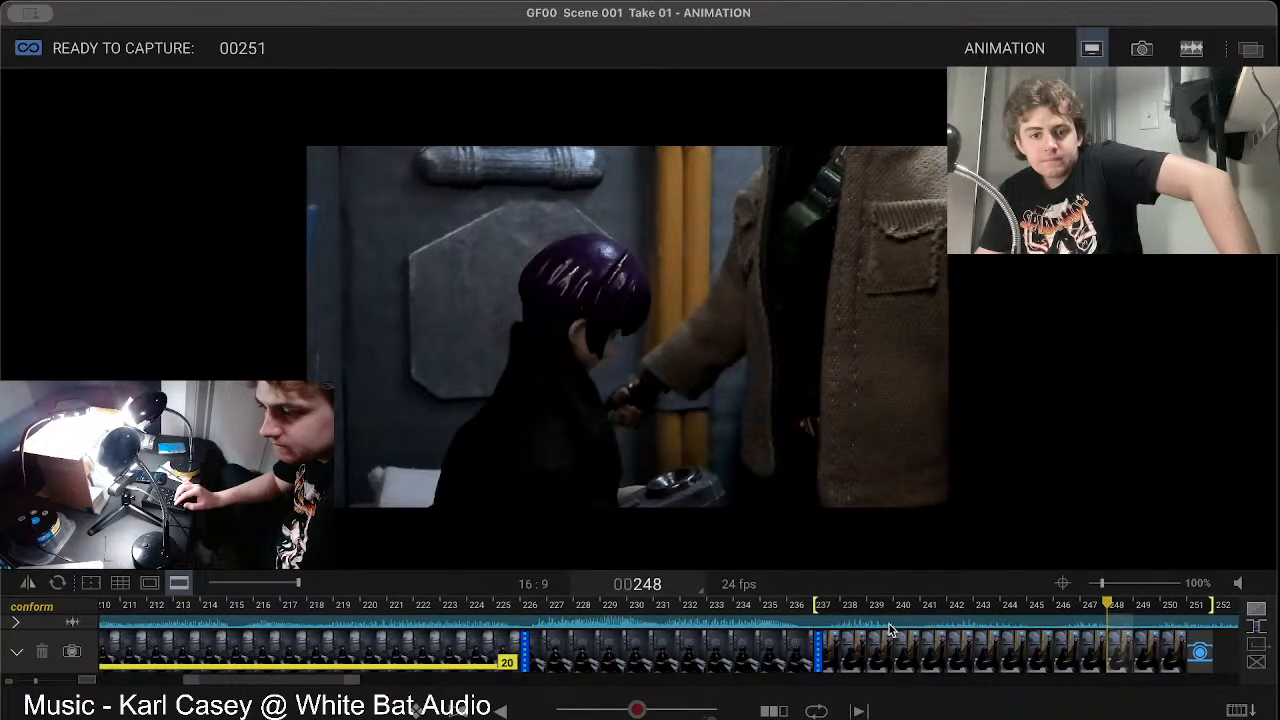
{"action": "key", "text": "Right"}
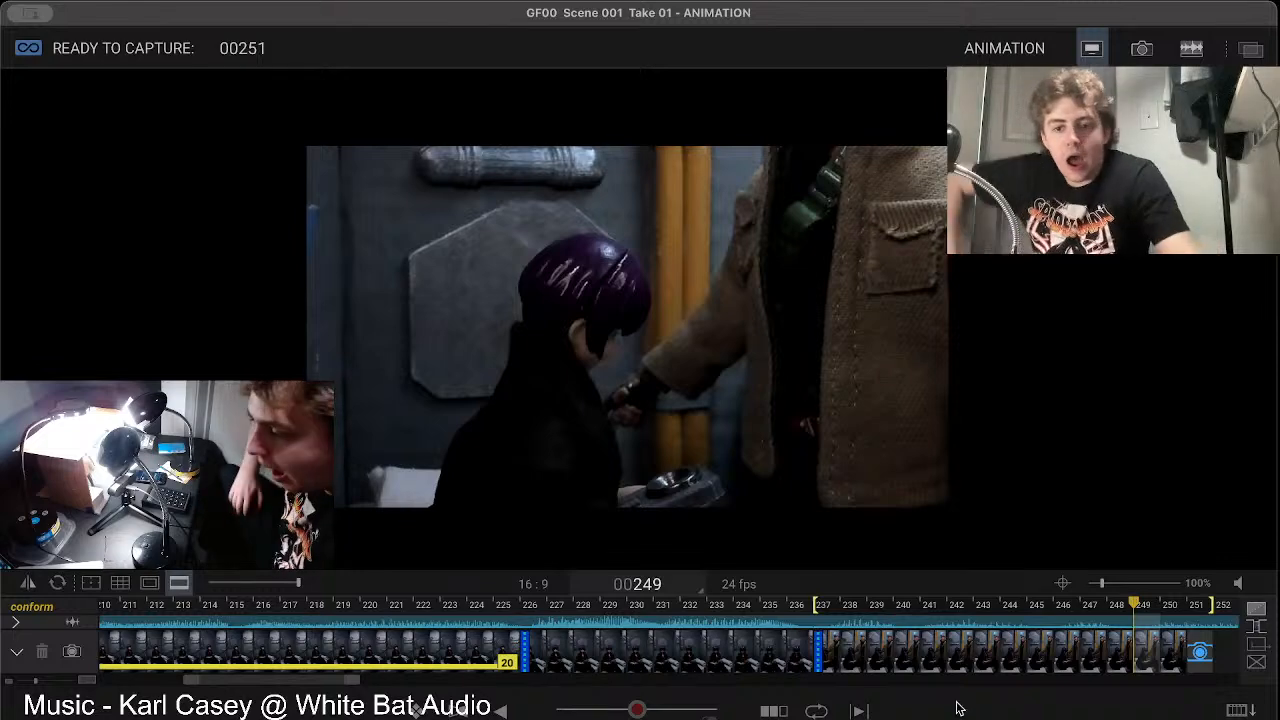
Step: Delete frame 249 from the shot and return to the live view
{"action": "left_click", "coordinate": [1147, 662]}
{"action": "key", "text": "Delete"}
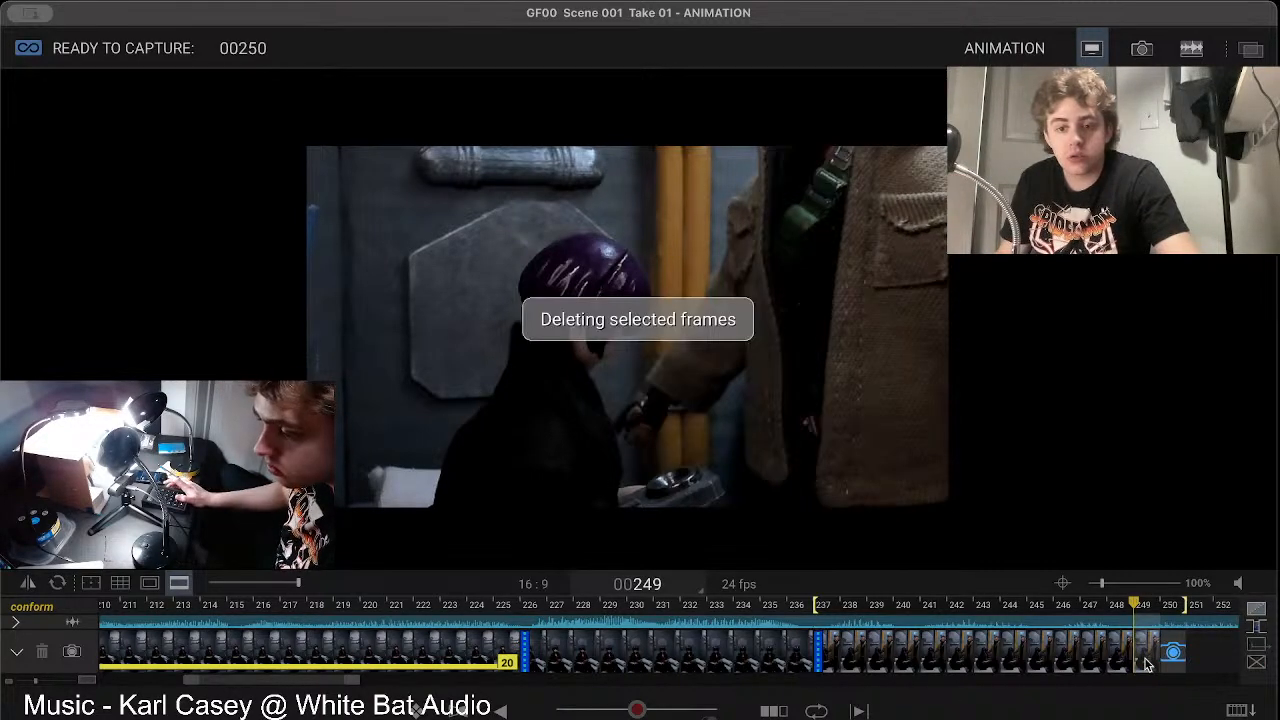
{"action": "key", "text": "0"}
{"action": "key", "text": "0"}
{"action": "key", "text": "0"}
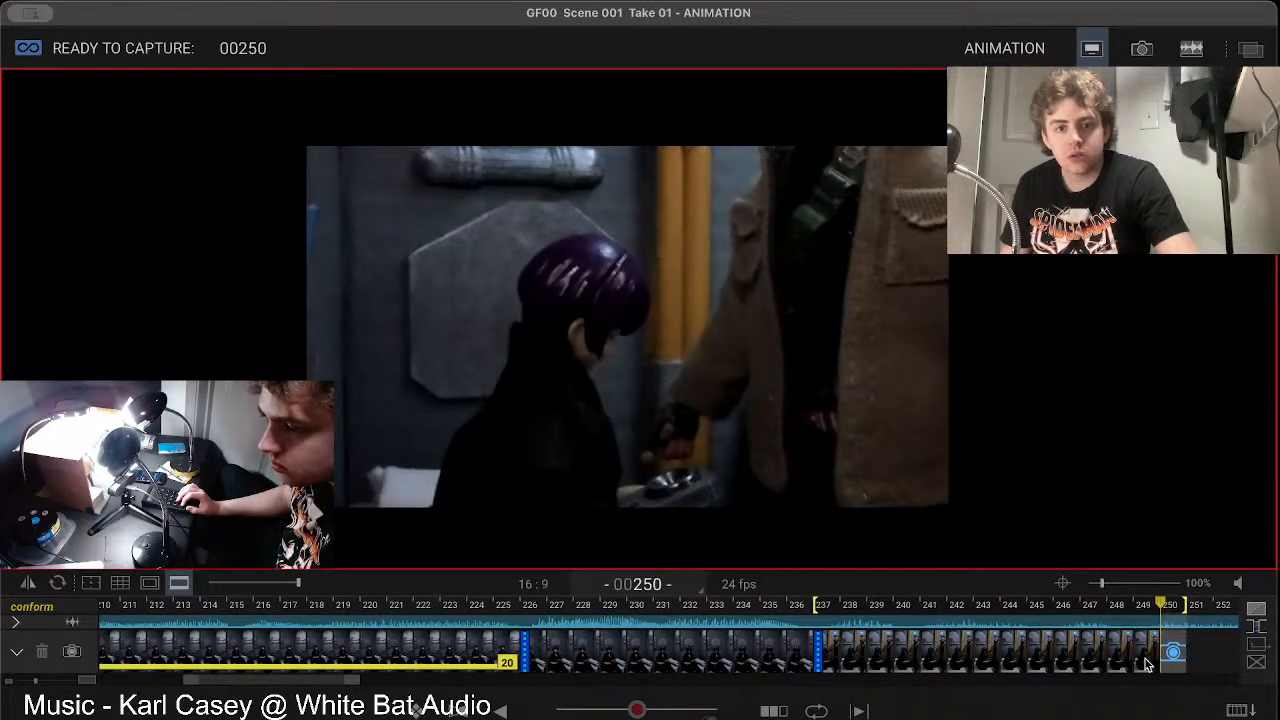
Step: Step back from the live view through the shot to frame 238 and forward again to review the arm's motion
{"action": "key", "text": "1"}
{"action": "key", "text": "1"}
{"action": "key", "text": "1"}
{"action": "key", "text": "1"}
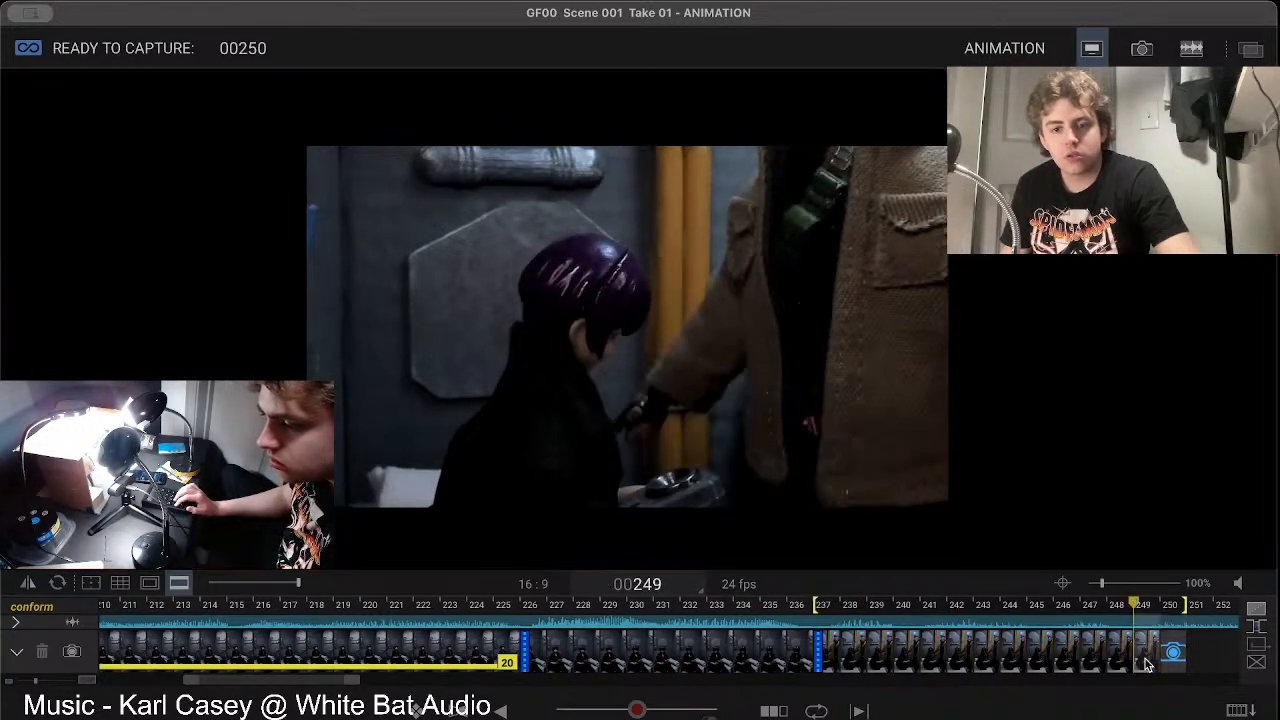
{"action": "key", "text": "1"}
{"action": "key", "text": "1"}
{"action": "key", "text": "1"}
{"action": "key", "text": "1"}
{"action": "key", "text": "1"}
{"action": "key", "text": "1"}
{"action": "key", "text": "1"}
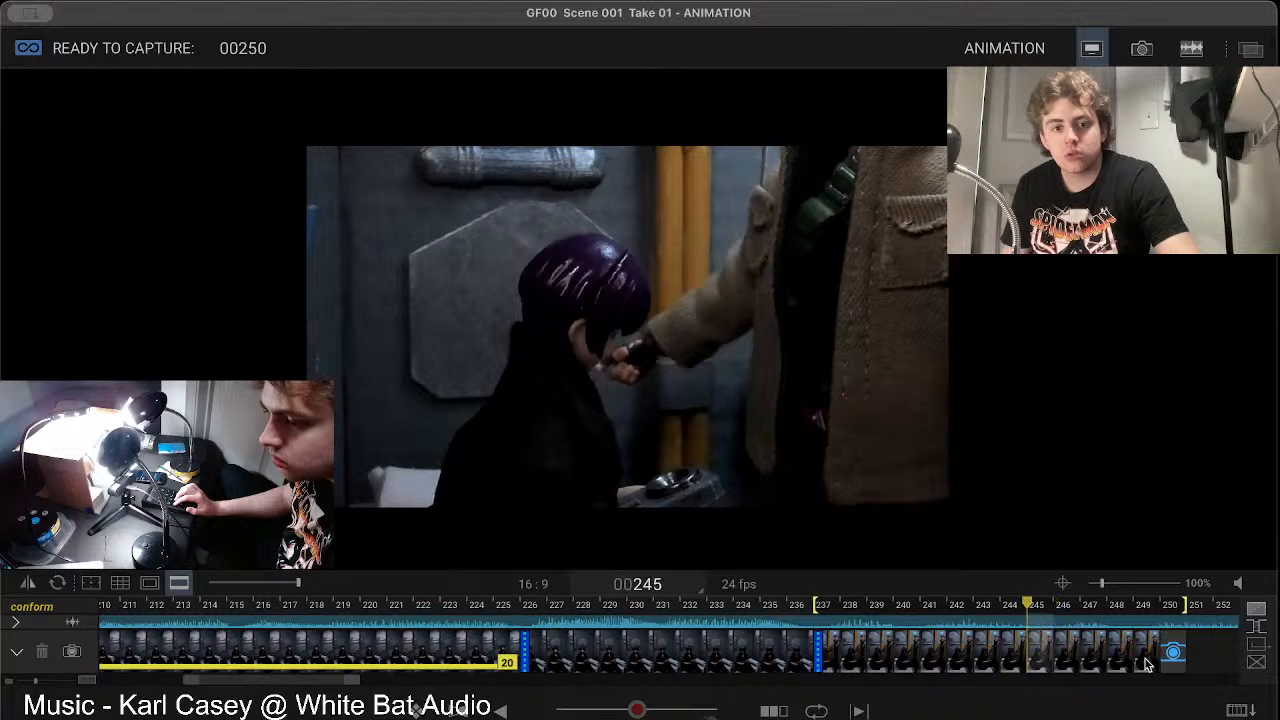
{"action": "key", "text": "1"}
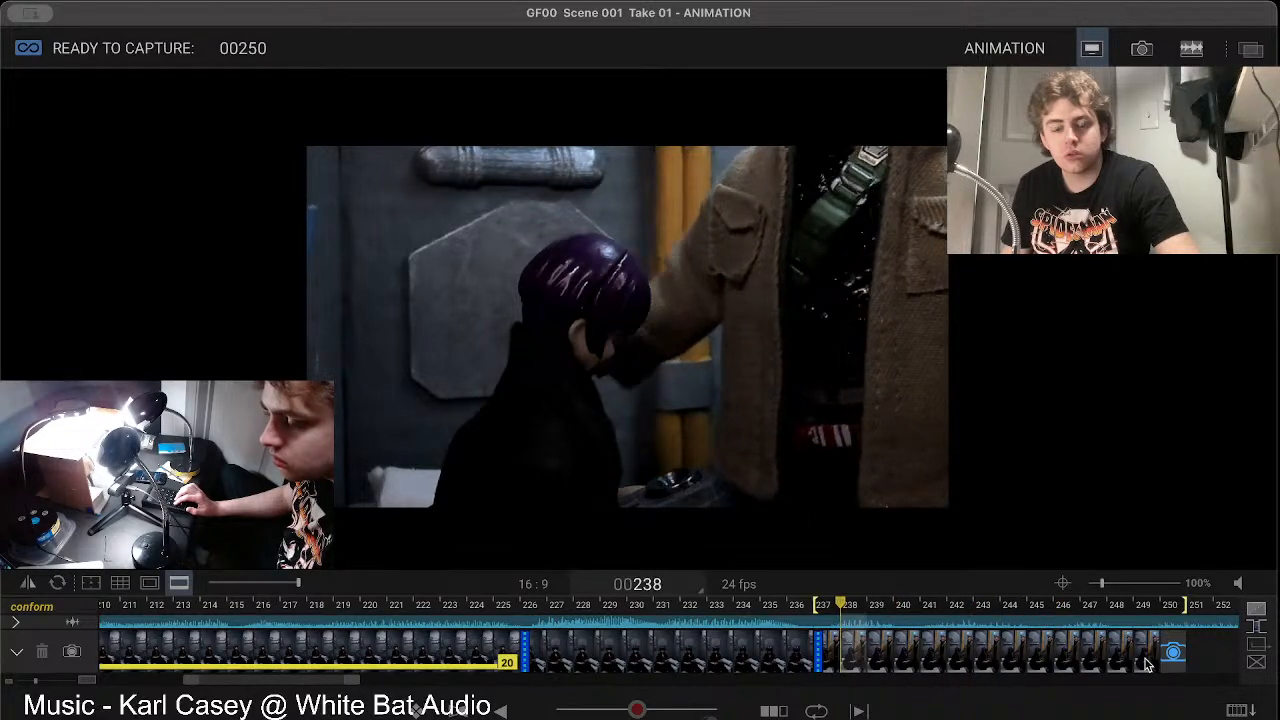
{"action": "key", "text": "2"}
{"action": "key", "text": "2"}
{"action": "key", "text": "2"}
{"action": "key", "text": "2"}
{"action": "key", "text": "2"}
{"action": "key", "text": "2"}
{"action": "key", "text": "2"}
{"action": "key", "text": "2"}
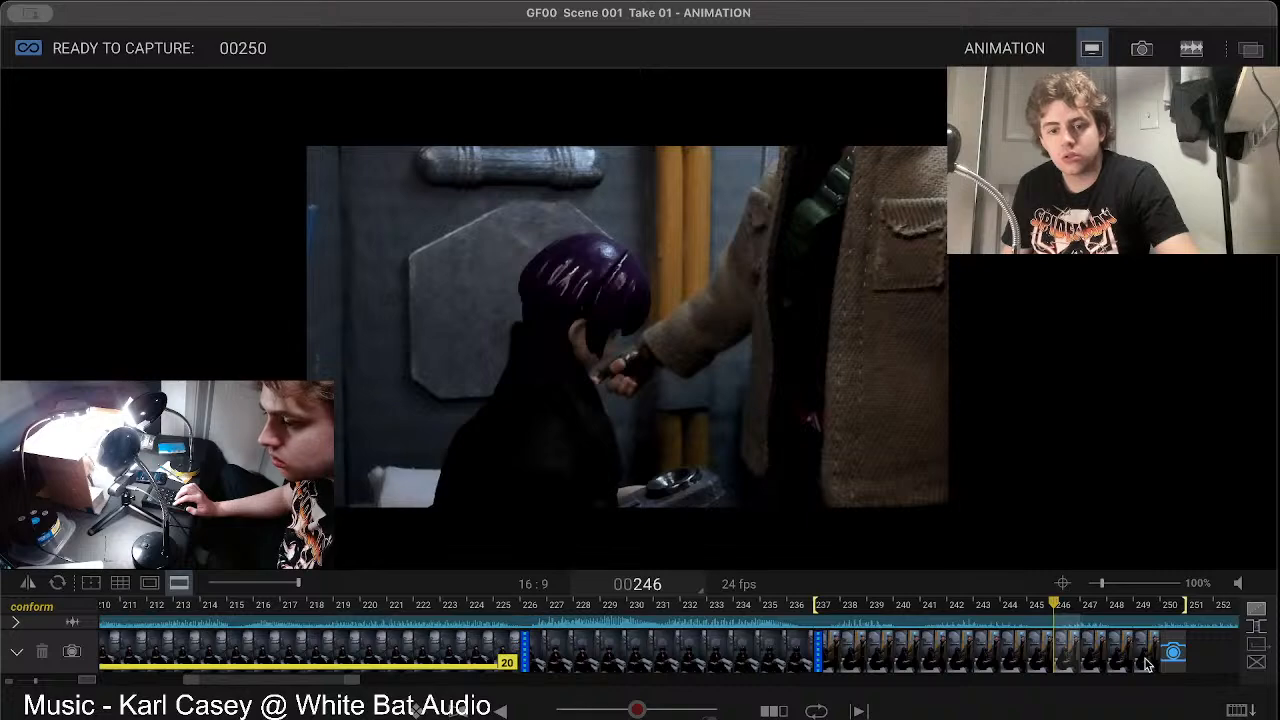
Step: Delete frame 245 from the shot and return to the live view
{"action": "key", "text": "1"}
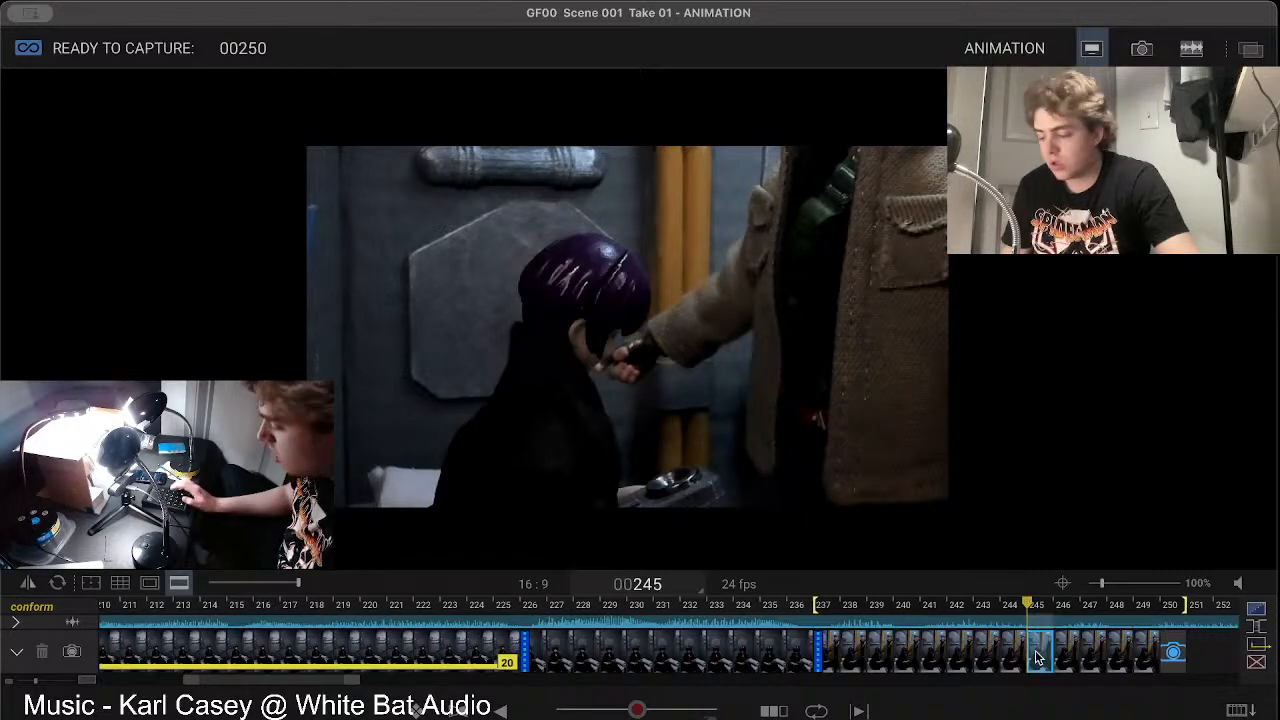
{"action": "key", "text": "Delete"}
{"action": "key", "text": "3"}
{"action": "key", "text": "3"}
{"action": "key", "text": "3"}
{"action": "key", "text": "3"}
{"action": "key", "text": "3"}
{"action": "key", "text": "3"}
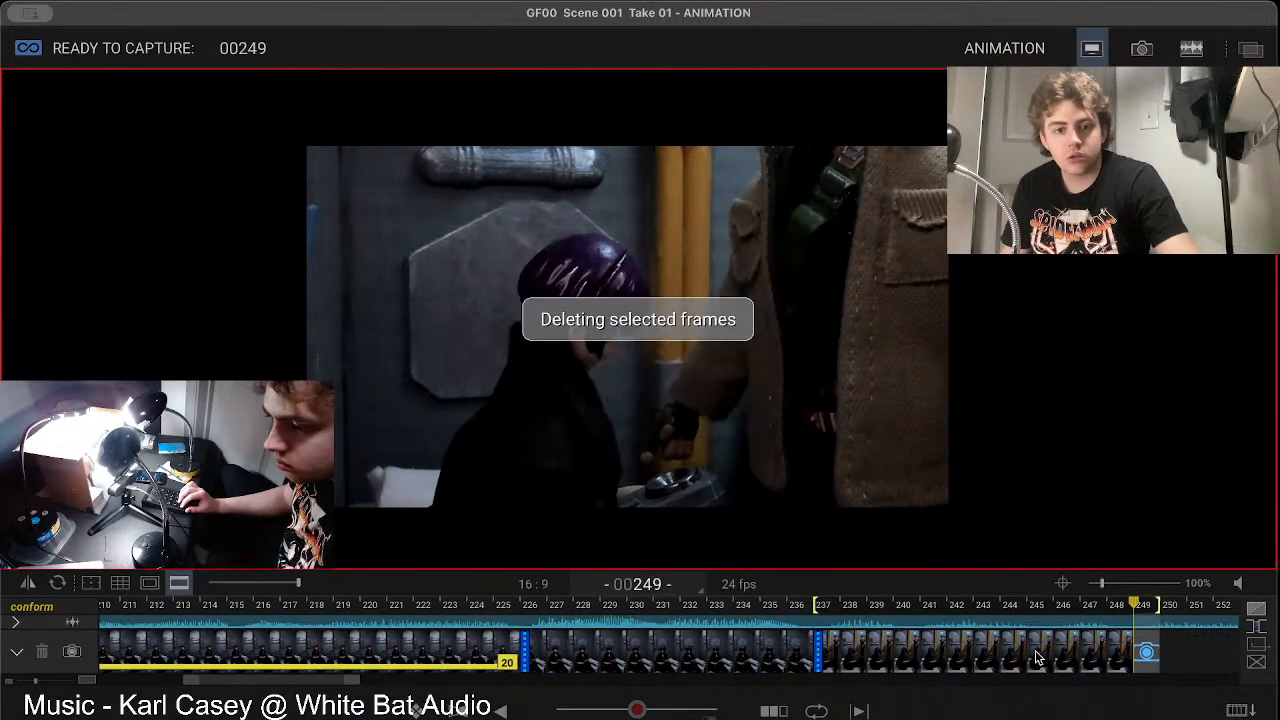
{"action": "key", "text": "3"}
{"action": "key", "text": "0"}
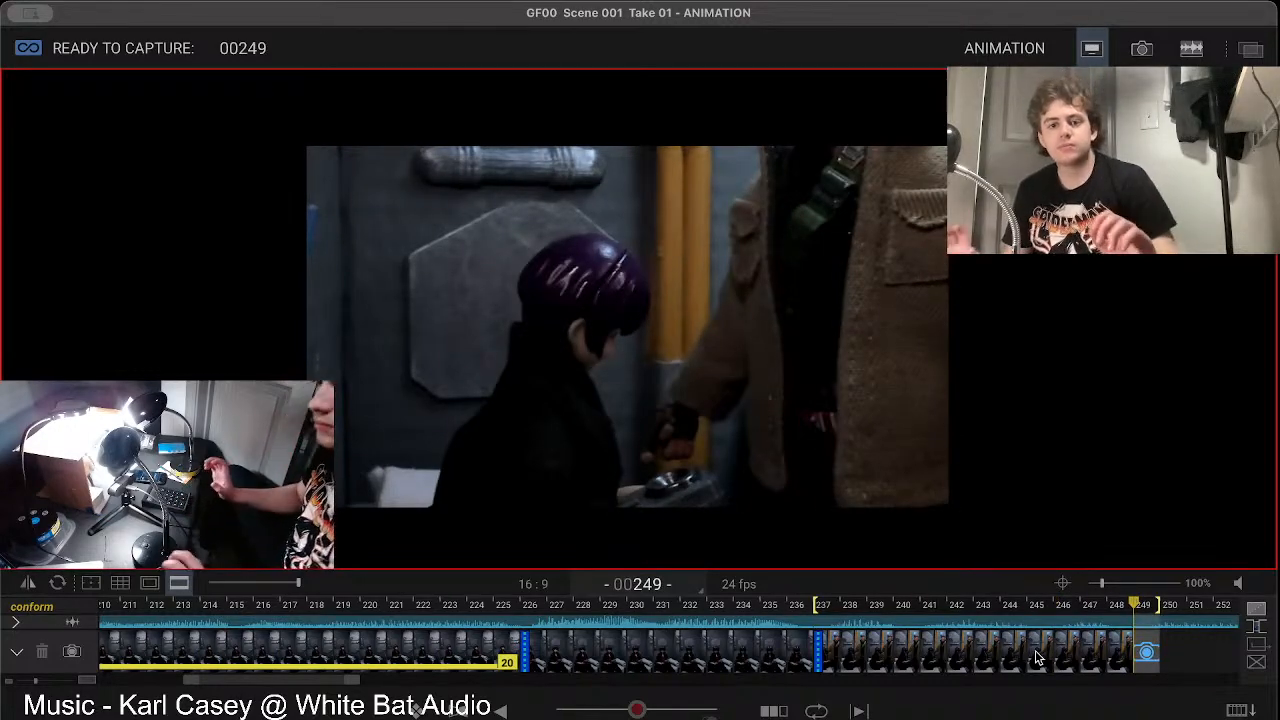
Step: Capture frame 249 with the coated figure's hand lowered and play back the shot
{"action": "key", "text": "0"}
{"action": "key", "text": "0"}
{"action": "key", "text": "Return"}
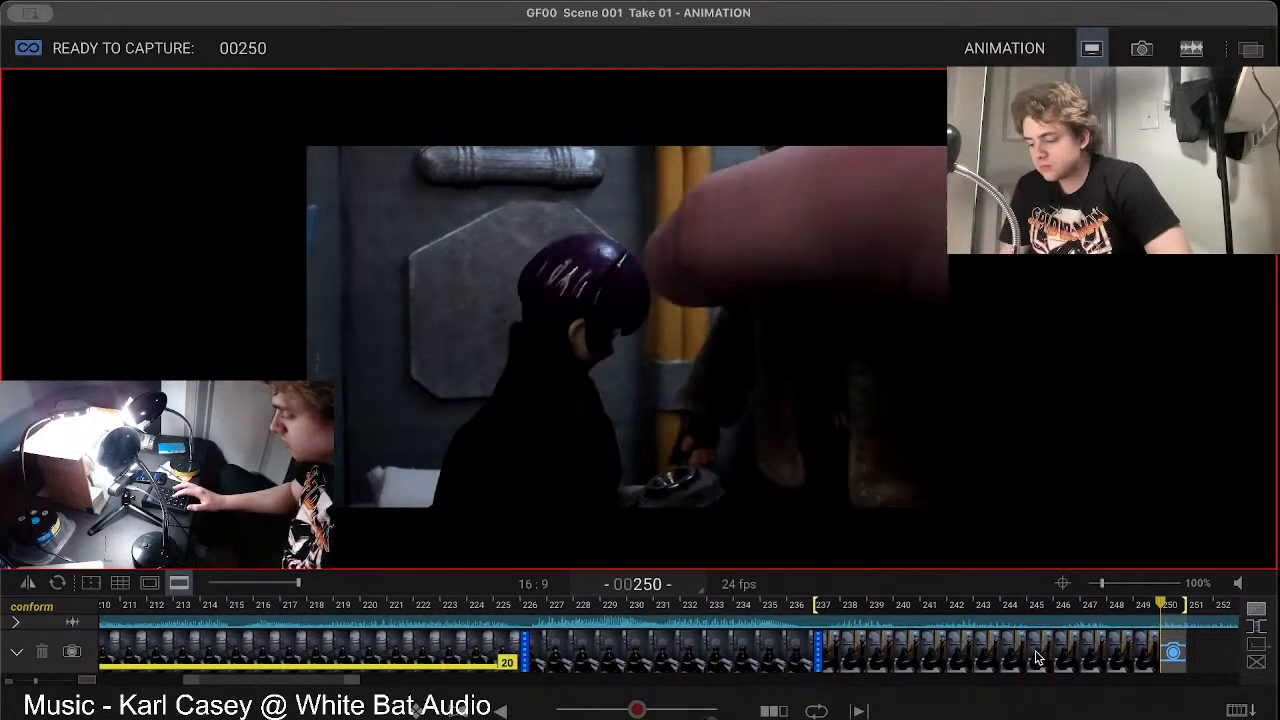
{"action": "key", "text": "space"}
{"action": "key", "text": "space"}
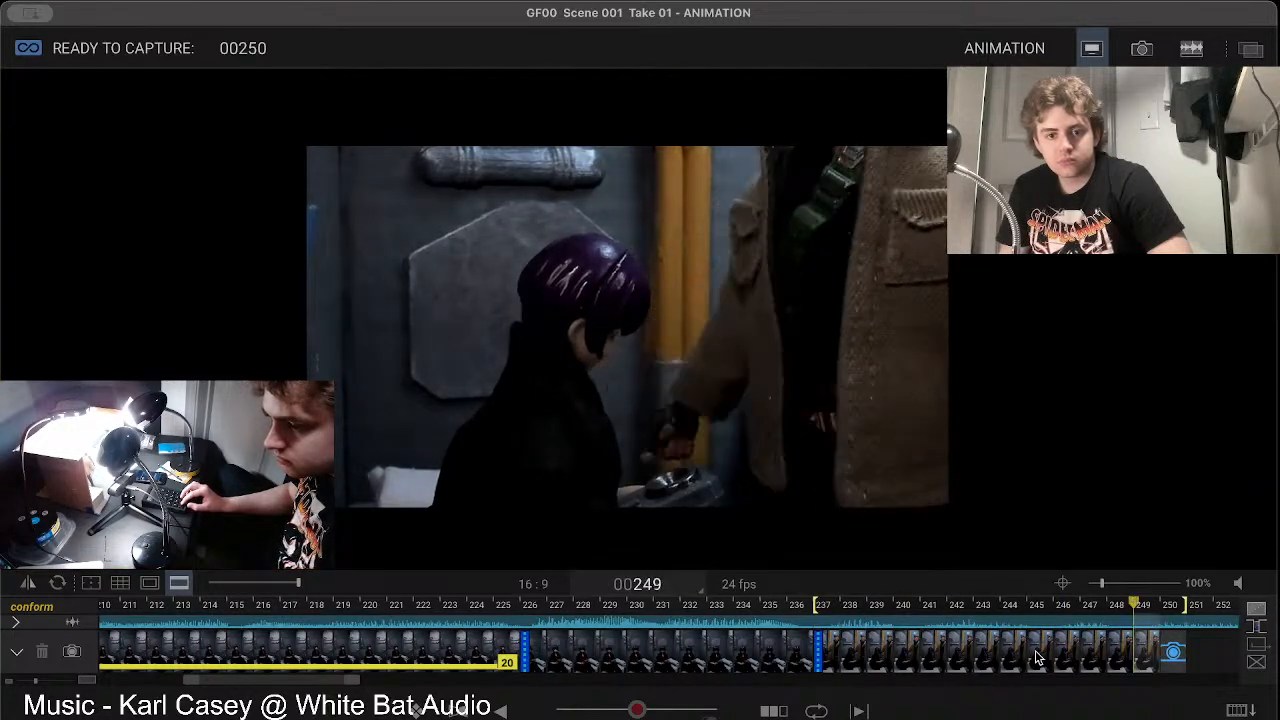
Step: Capture frames 250 and 251 as the figure's arm moves to its side, checking the motion in playback
{"action": "key", "text": "space"}
{"action": "key", "text": "Return"}
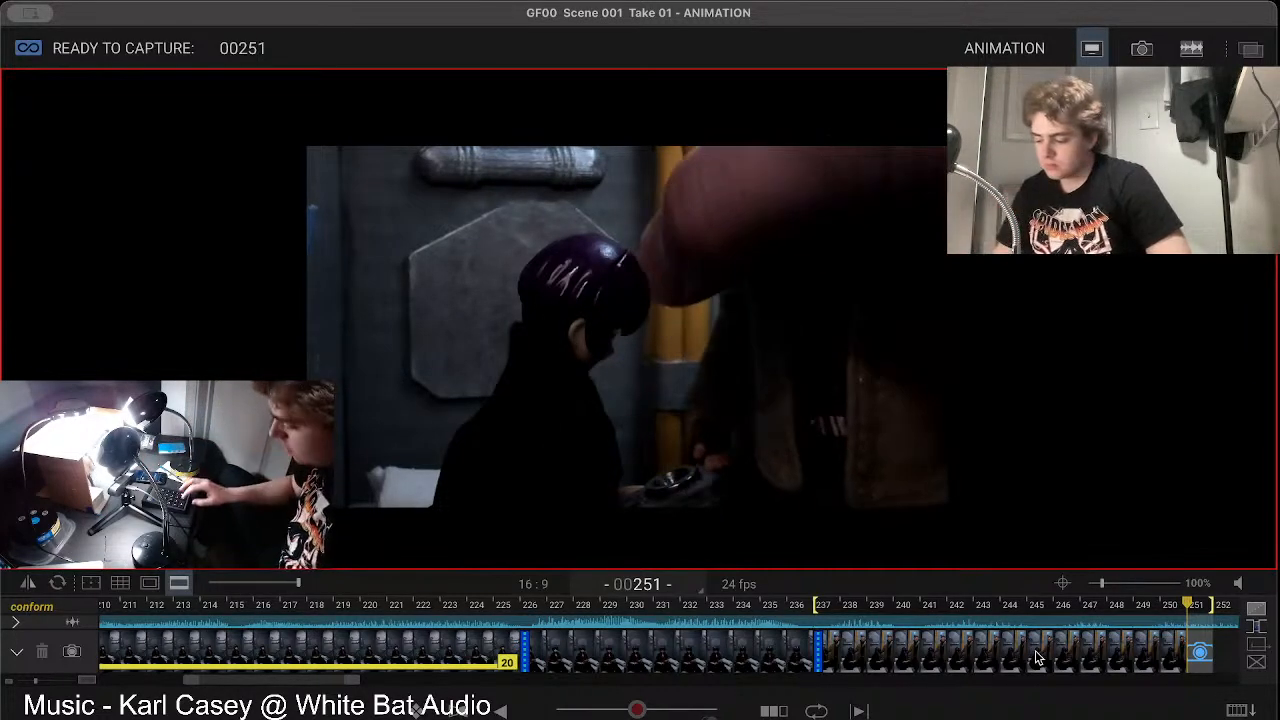
{"action": "key", "text": "0"}
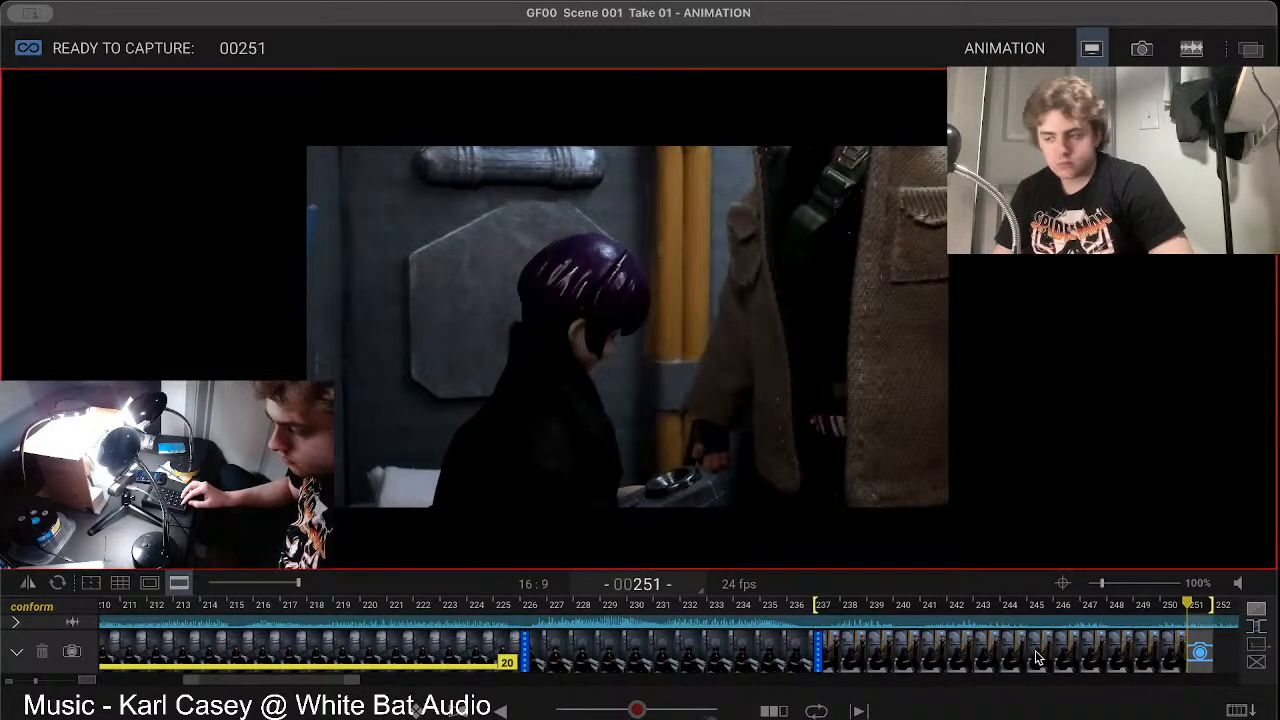
{"action": "key", "text": "Return"}
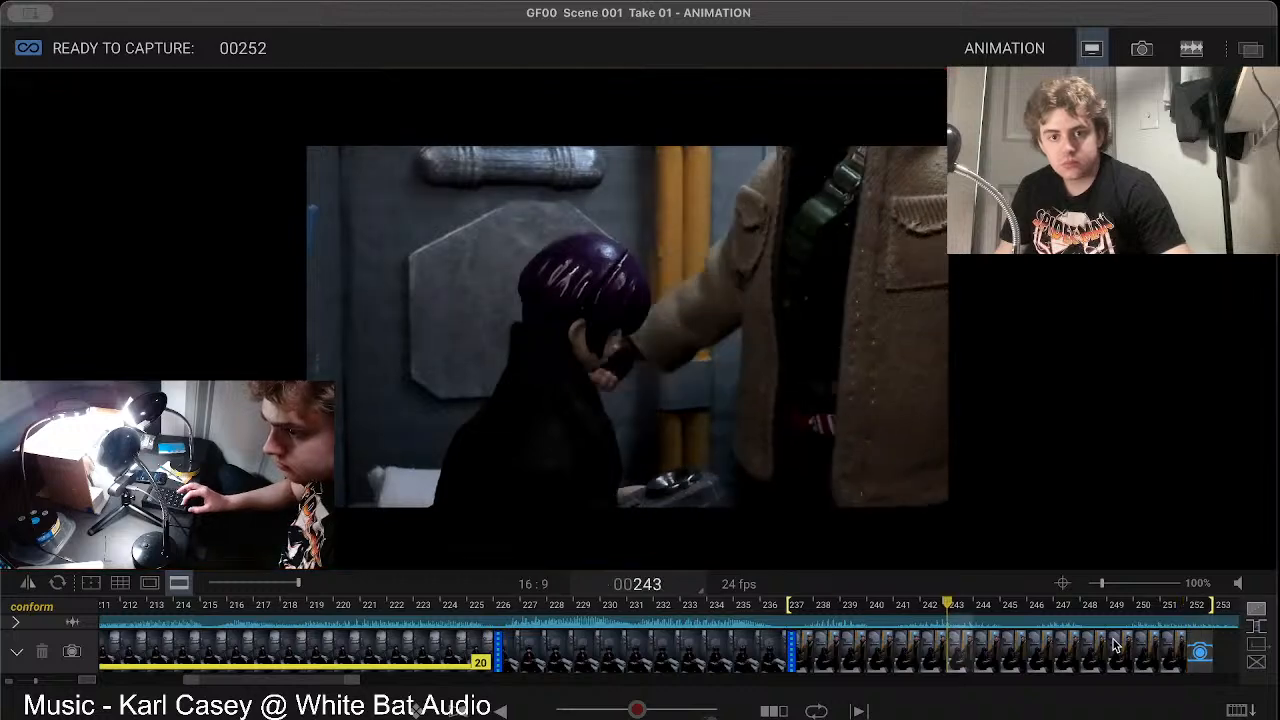
{"action": "key", "text": "space"}
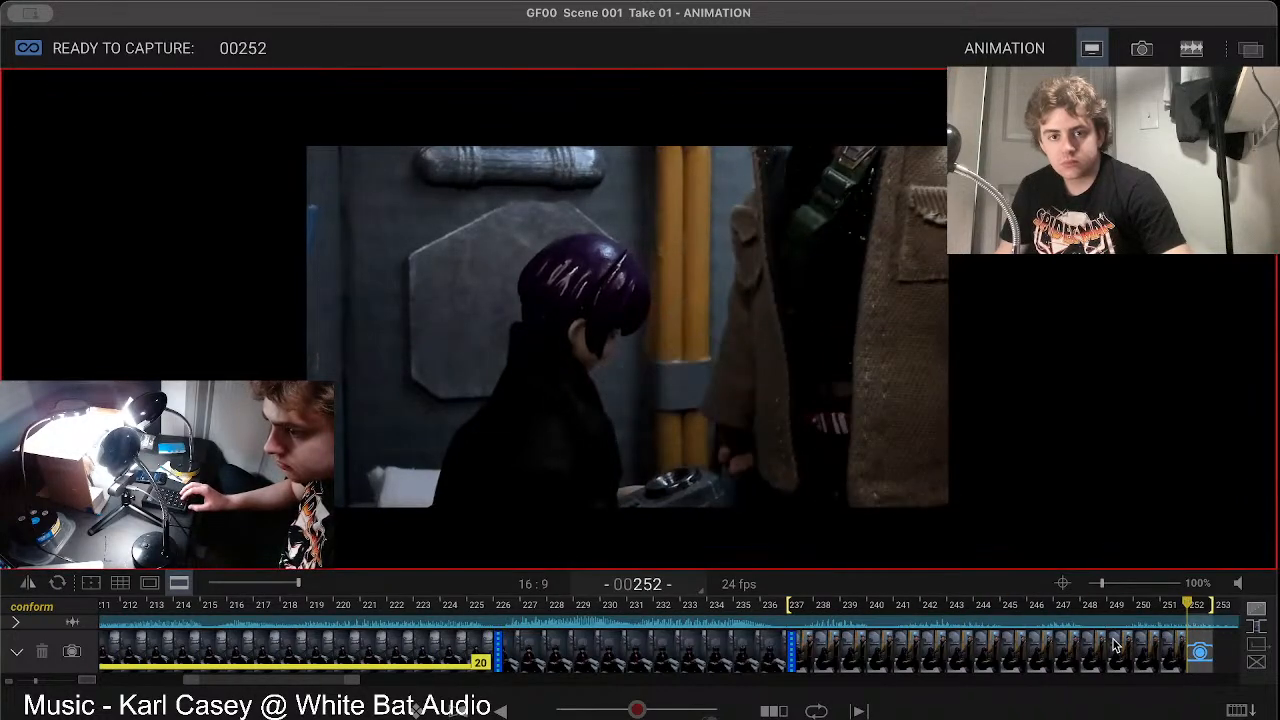
Step: Capture frame 252 with the arm at the figure's side and return the playhead to the live view at frame 253
{"action": "key", "text": "Return"}
{"action": "key", "text": "space"}
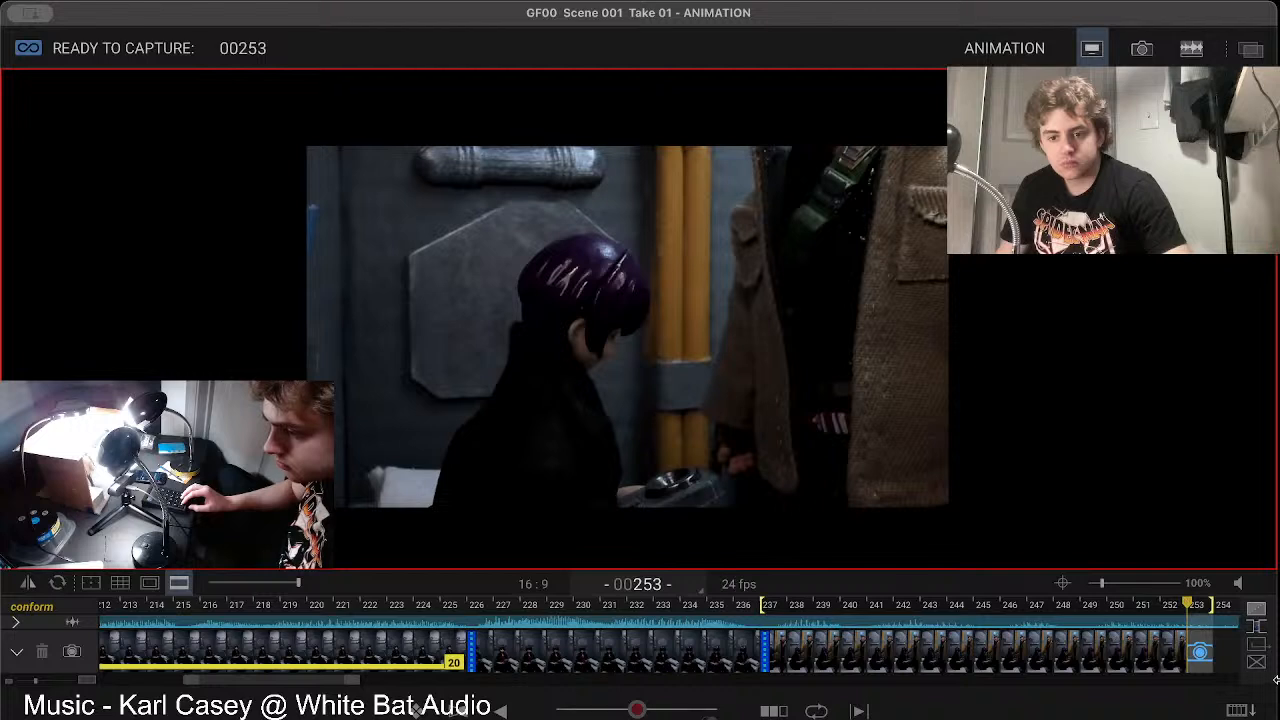
{"action": "key", "text": "Return"}
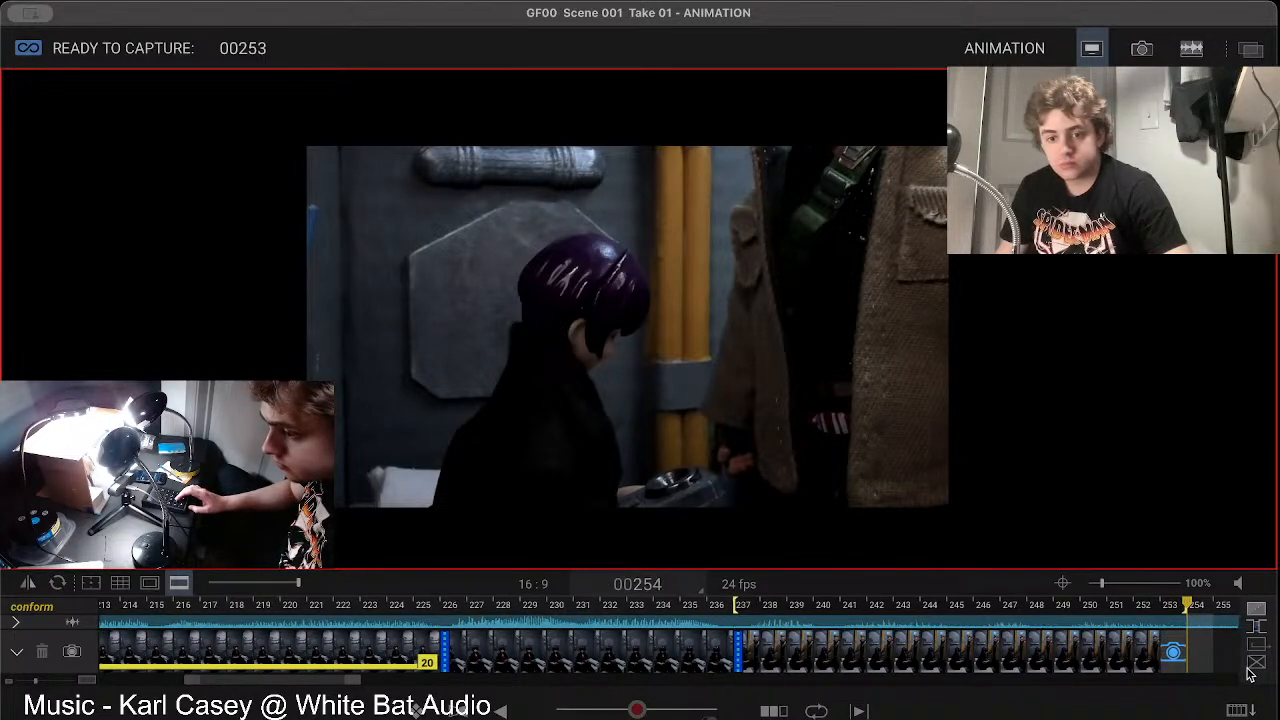
{"action": "key", "text": "Return"}
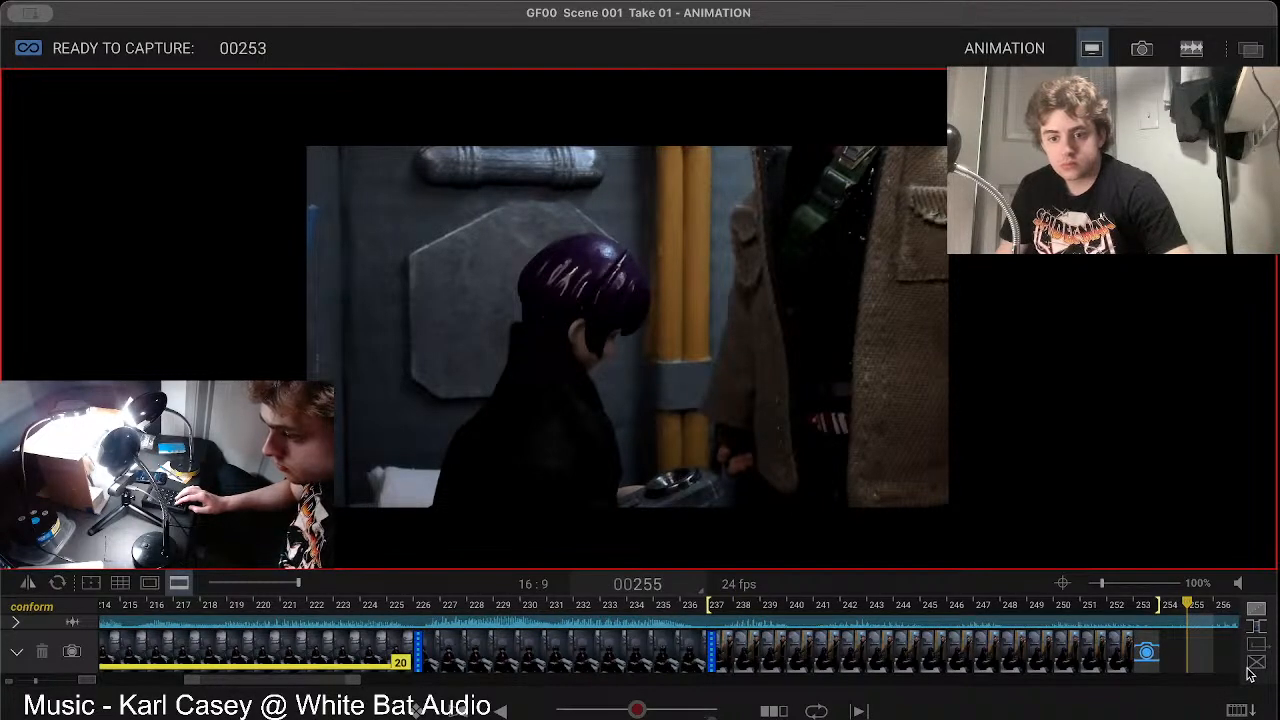
{"action": "key", "text": "Left"}
{"action": "key", "text": "Left"}
{"action": "key", "text": "Left"}
{"action": "key", "text": "Right"}
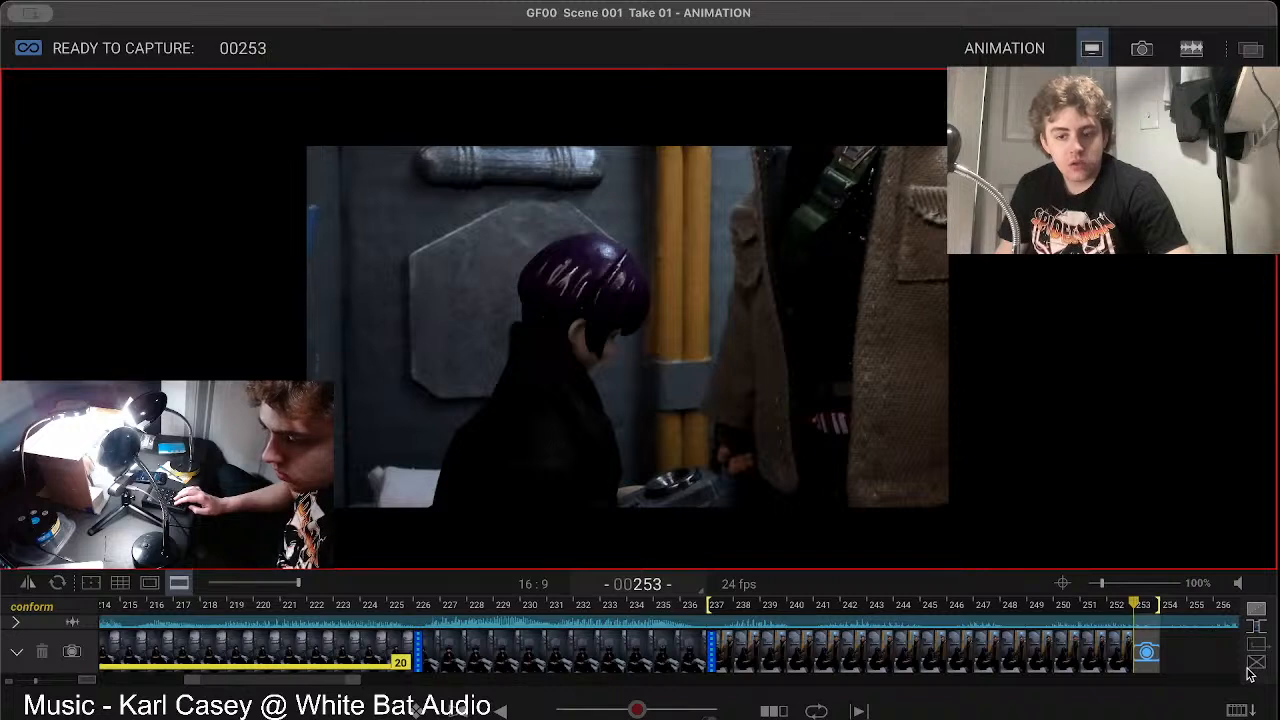
Step: Cut frames 237 to 252 and paste them in reverse order at frame 237
{"action": "left_click", "coordinate": [724, 650]}
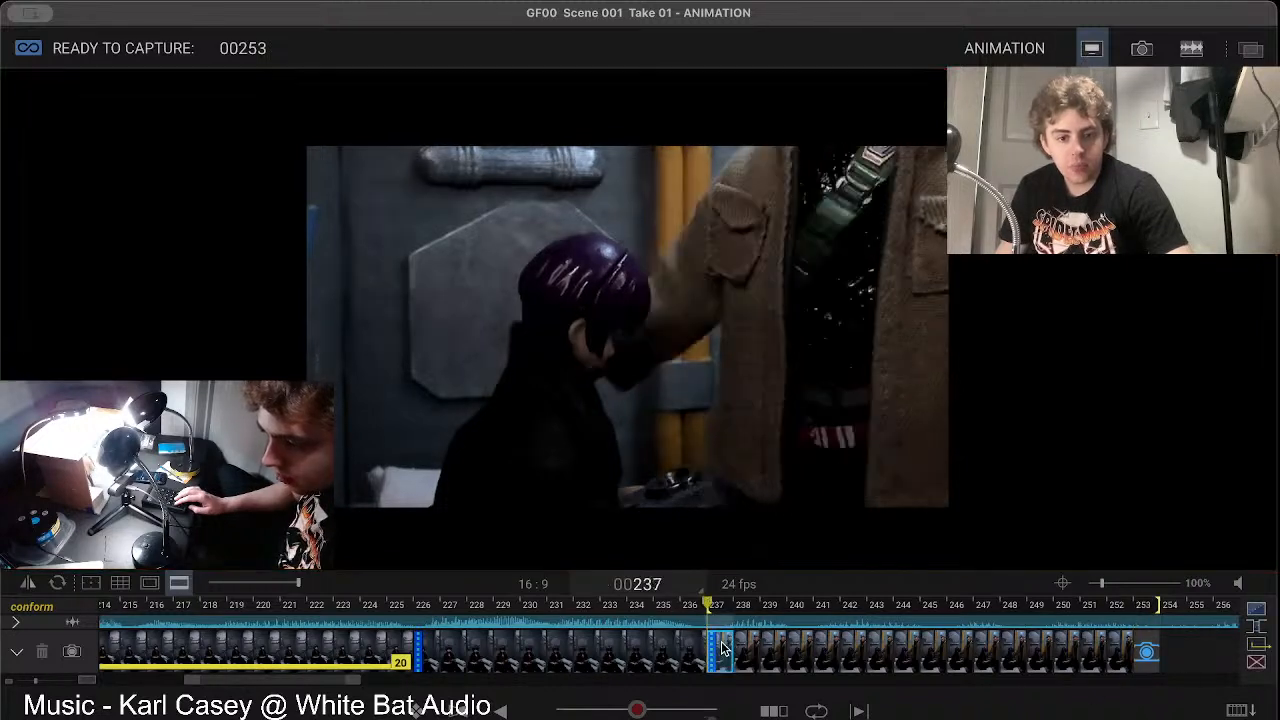
{"action": "left_click", "coordinate": [1120, 652], "text": "shift"}
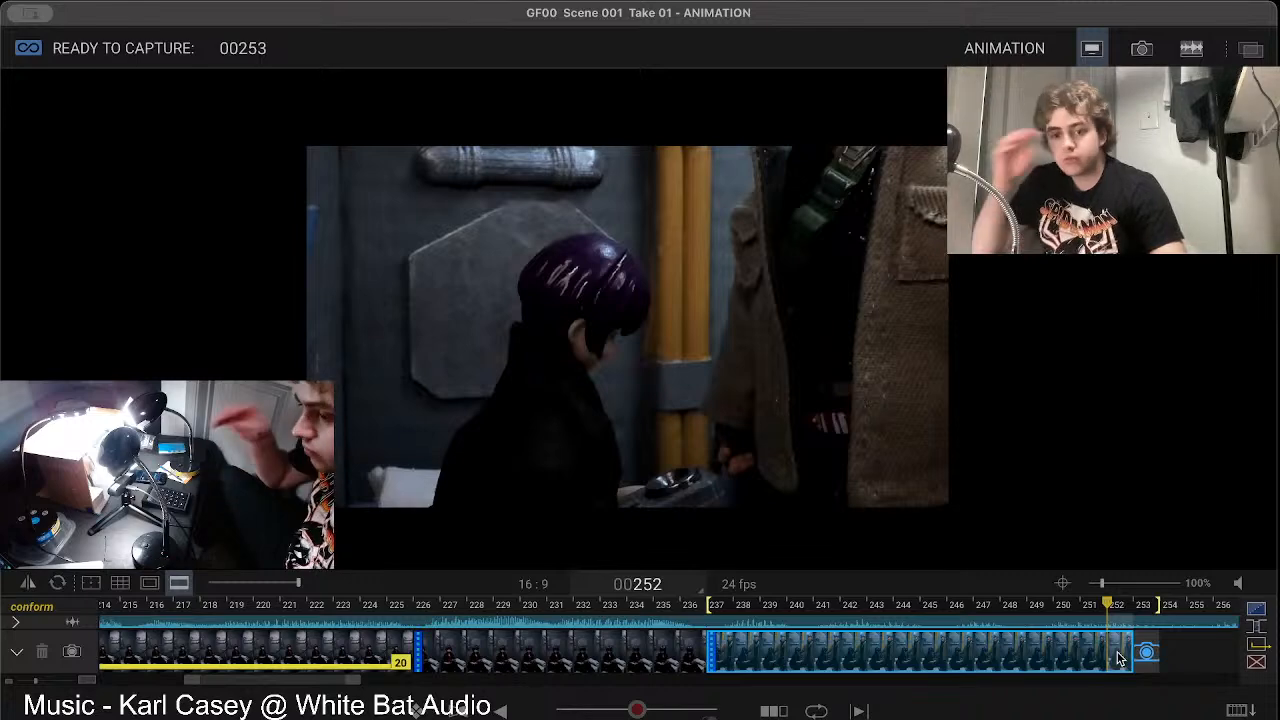
{"action": "right_click", "coordinate": [1120, 657]}
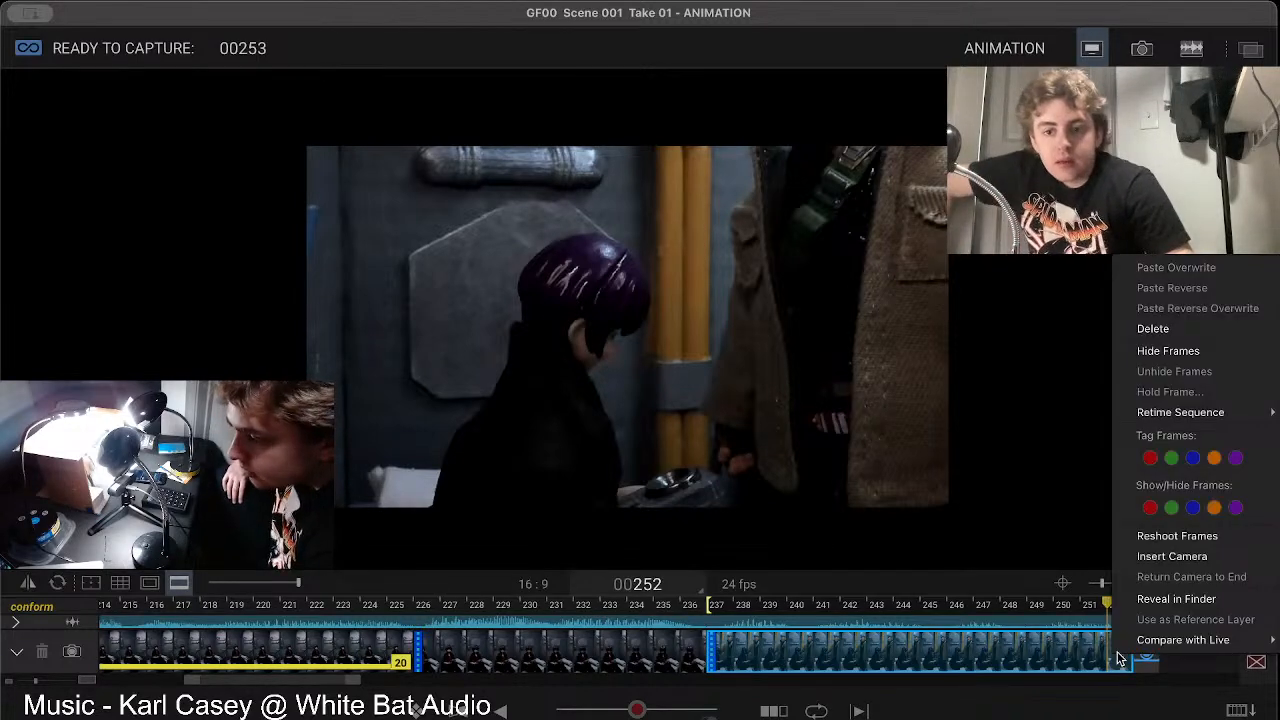
{"action": "left_click", "coordinate": [1177, 539]}
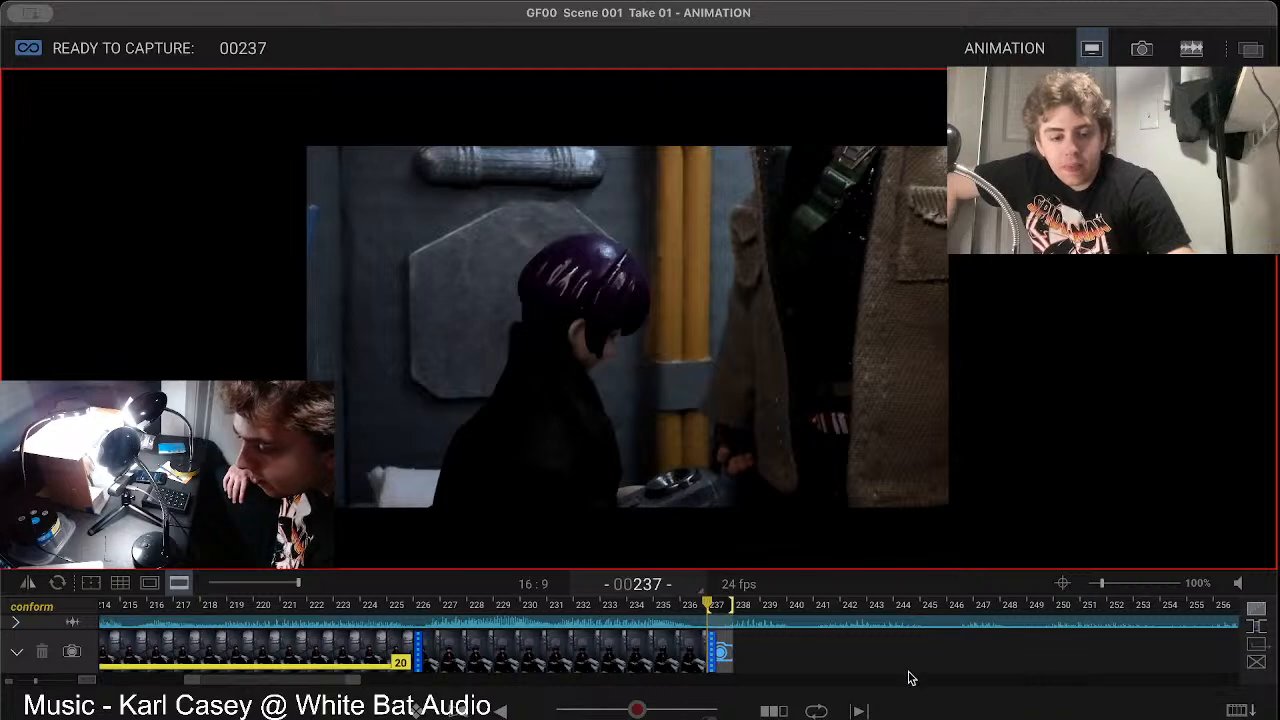
{"action": "right_click", "coordinate": [723, 652]}
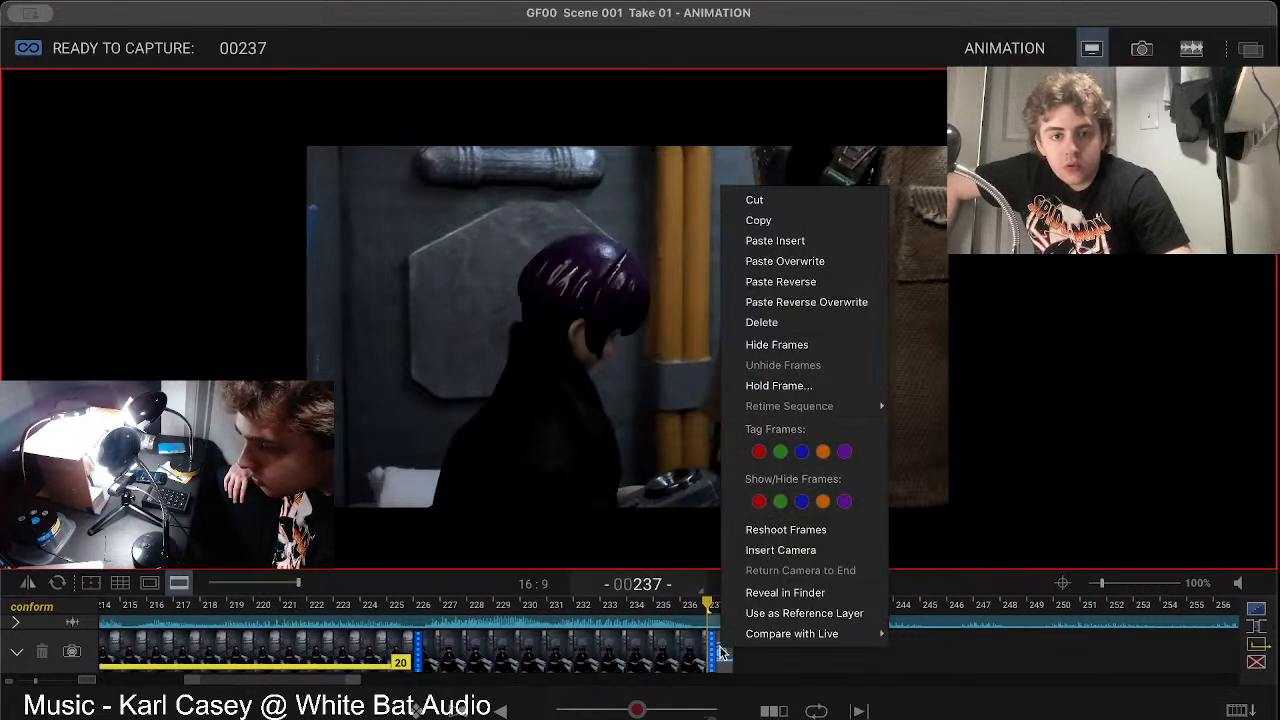
{"action": "left_click", "coordinate": [768, 281]}
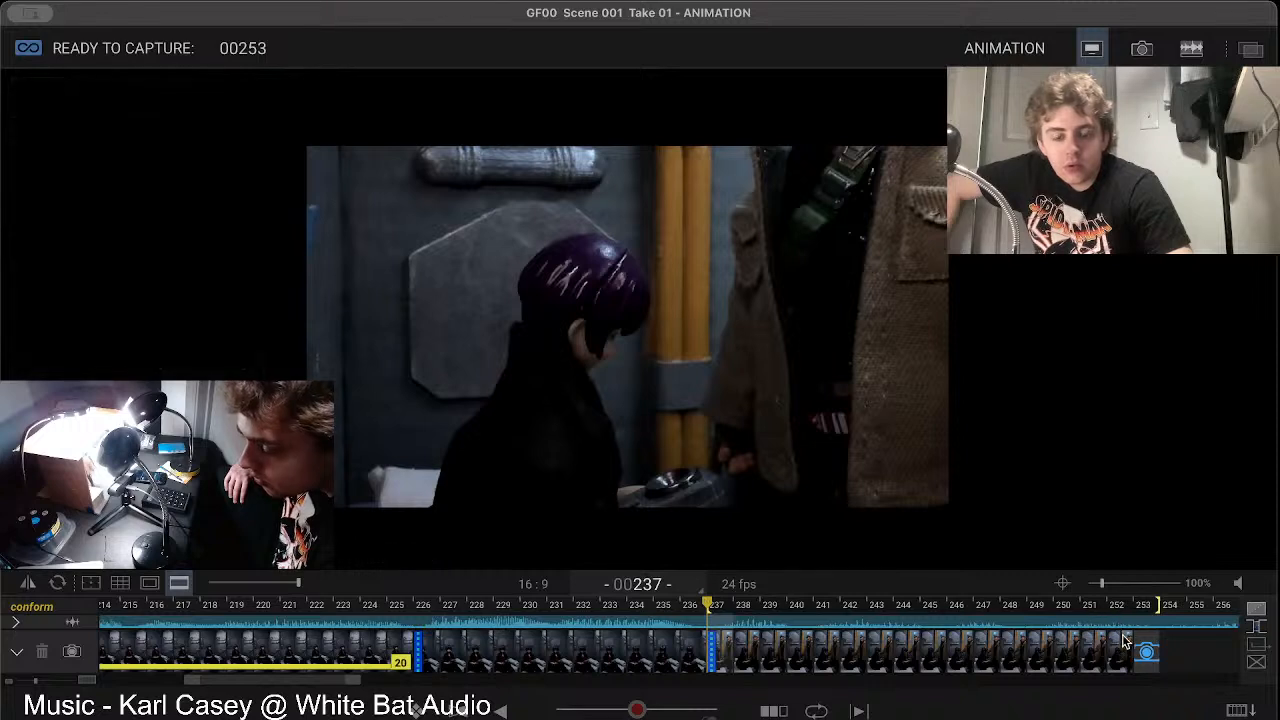
Step: Compare the live view with frame 252 of the reversed sequence and delete that frame
{"action": "left_click", "coordinate": [1147, 654]}
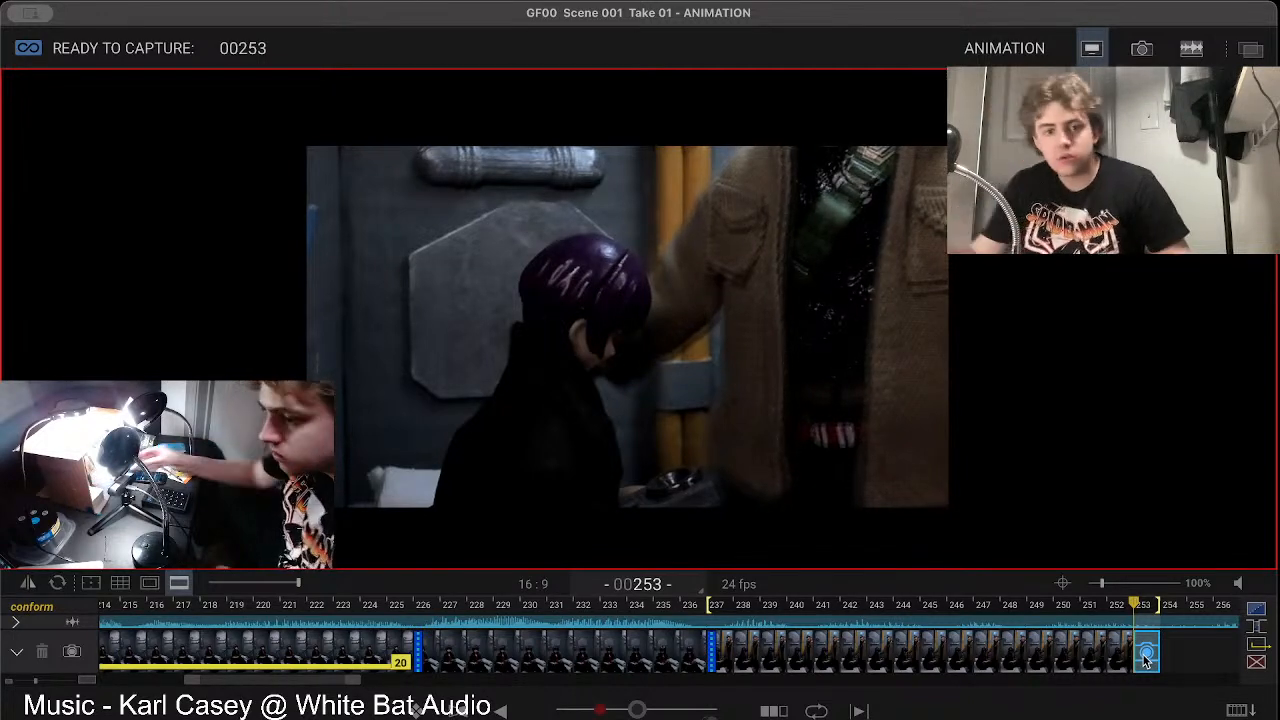
{"action": "left_click", "coordinate": [1117, 658]}
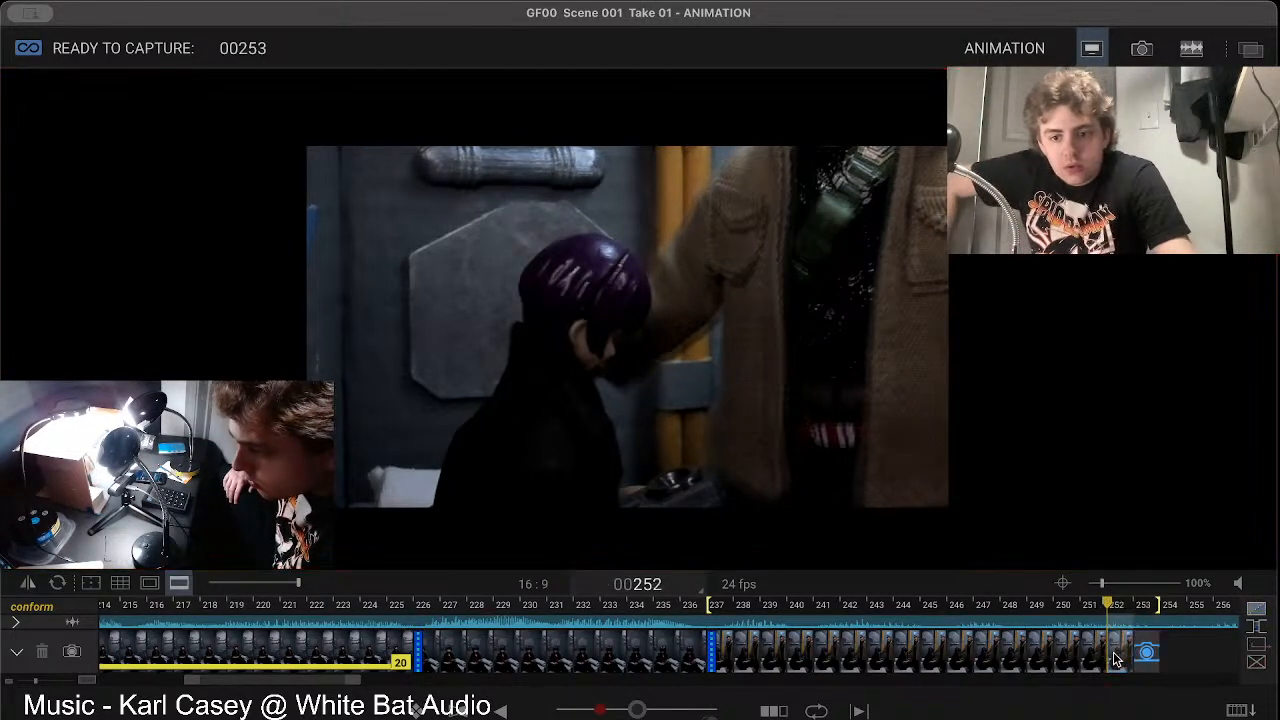
{"action": "left_click", "coordinate": [1117, 659]}
{"action": "key", "text": "Delete"}
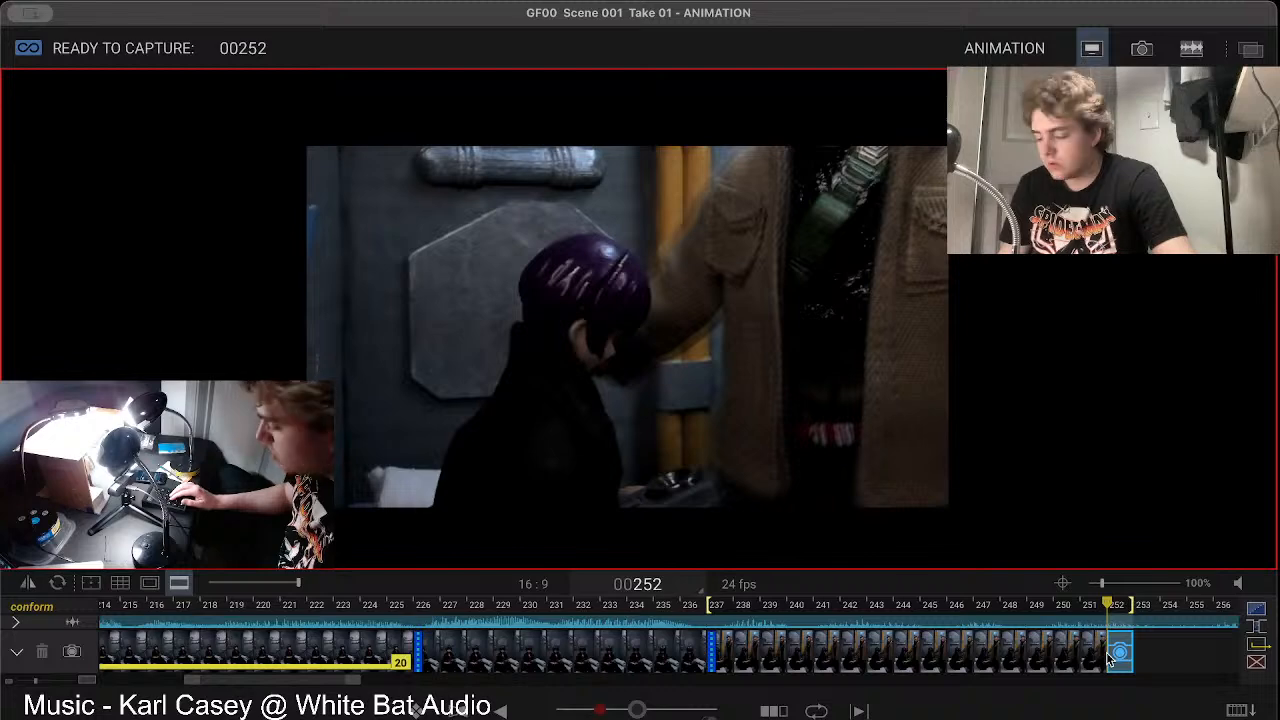
Step: Adjust the onion-skin blend over the live view and reset it to the plain live image
{"action": "key", "text": "minus"}
{"action": "key", "text": "plus"}
{"action": "key", "text": "plus"}
{"action": "key", "text": "0"}
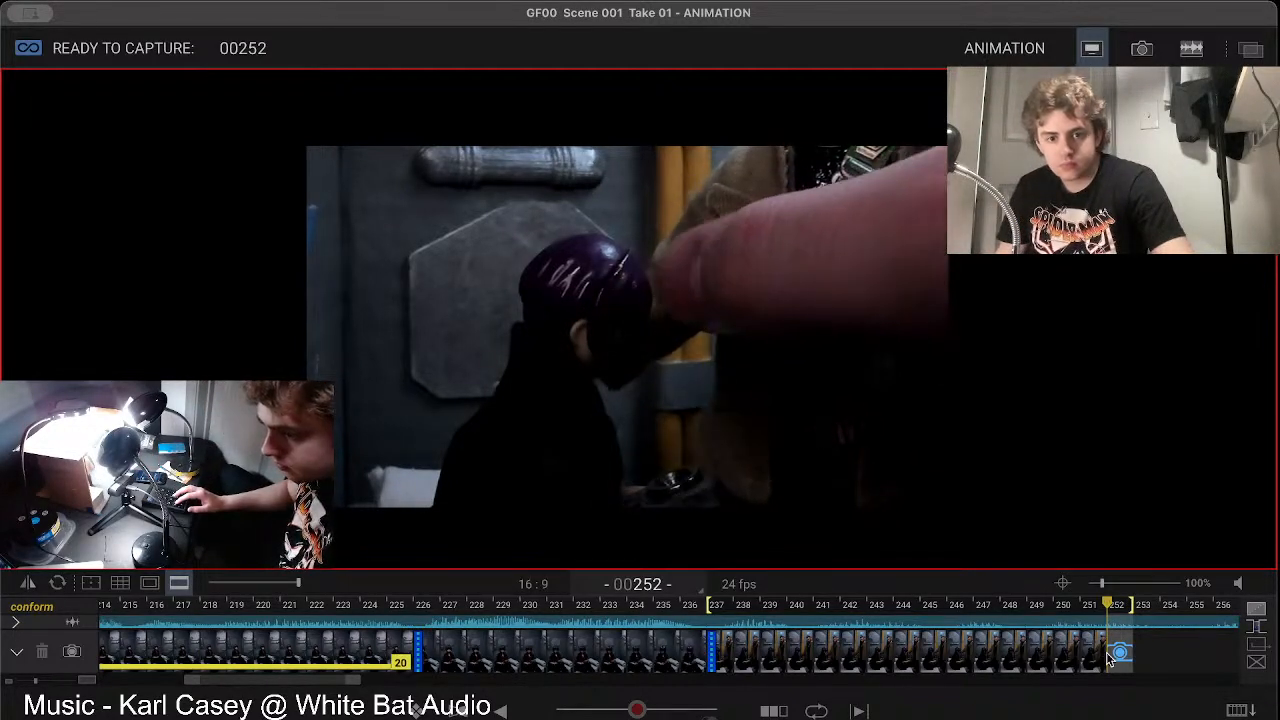
Step: Alternate between the live view and frame 251 to compare the repositioned coated figure with the last captured pose
{"action": "key", "text": "1"}
{"action": "key", "text": "2"}
{"action": "key", "text": "0"}
{"action": "key", "text": "0"}
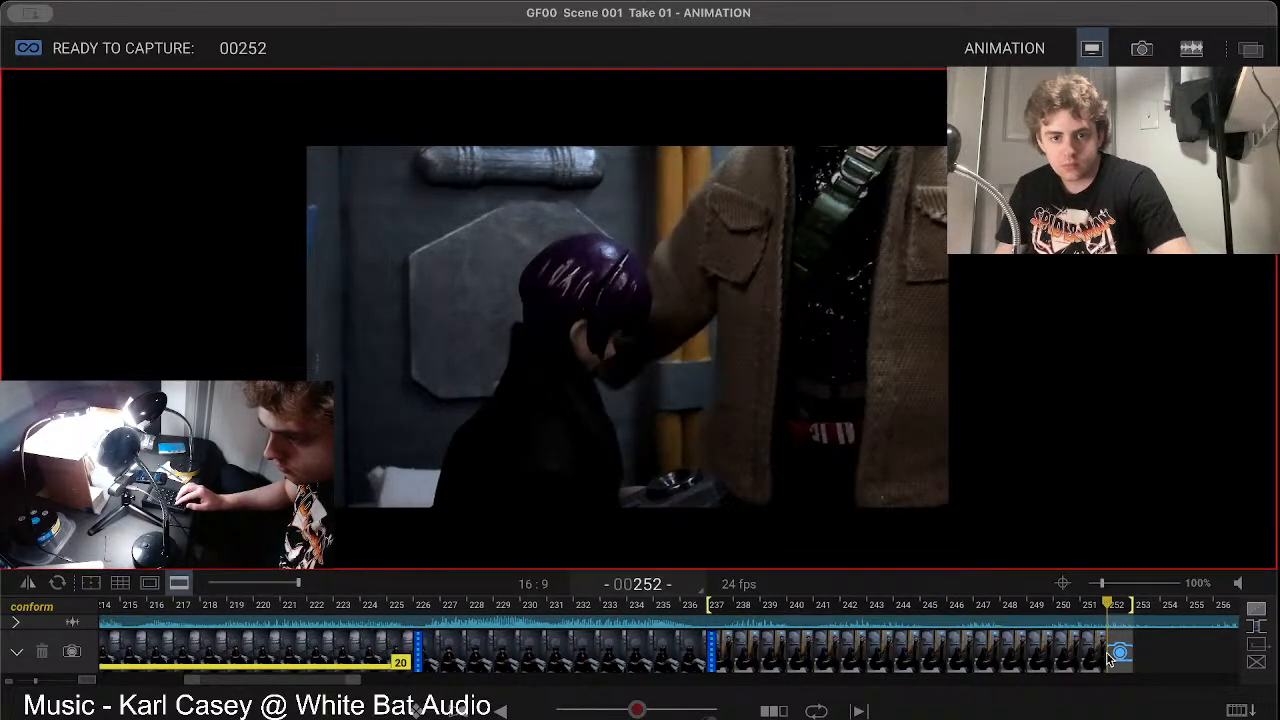
{"action": "left_click", "coordinate": [1095, 660]}
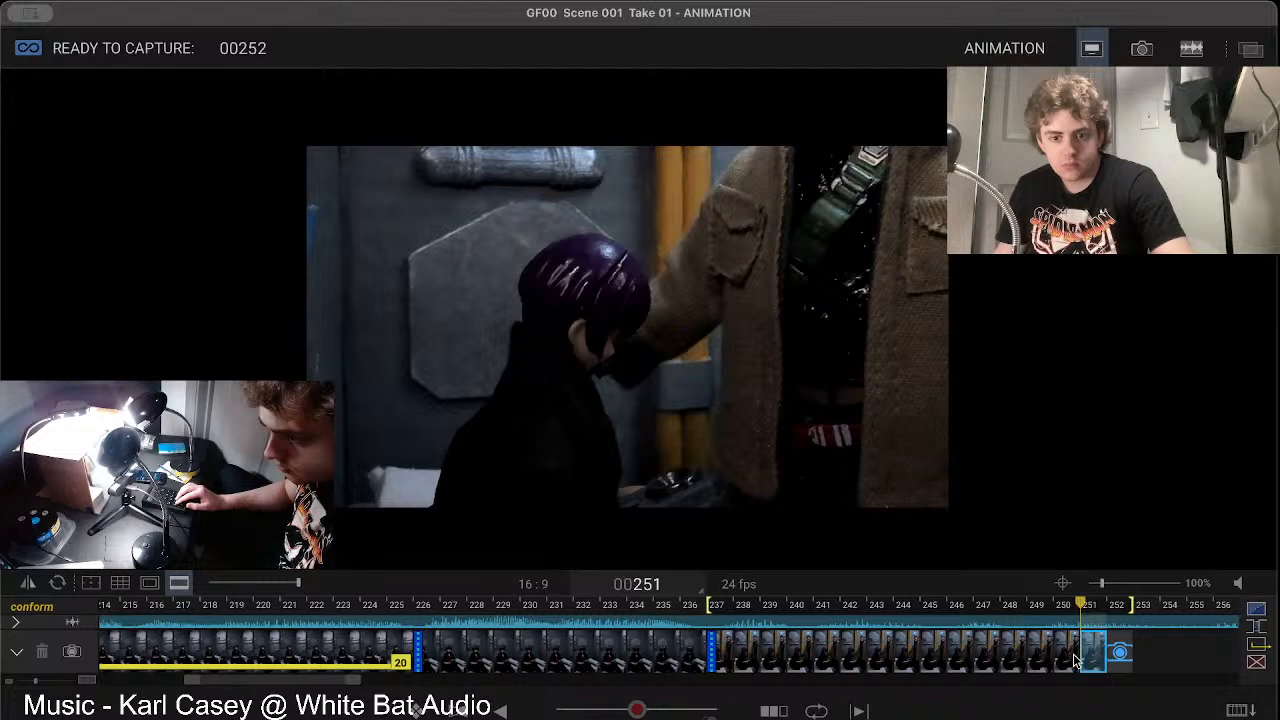
Step: Return from frame 251 to the live view and capture the matched pose as frame 252
{"action": "left_click", "coordinate": [1078, 660]}
{"action": "left_click", "coordinate": [1102, 665]}
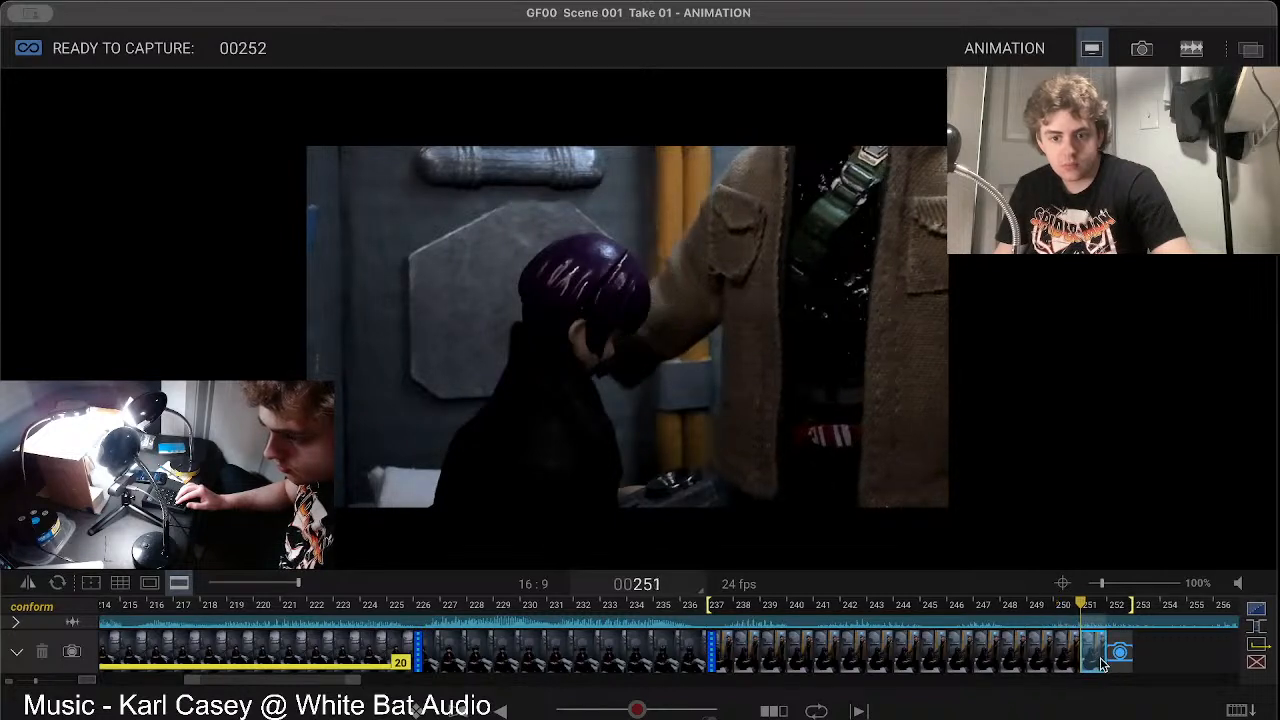
{"action": "left_click", "coordinate": [1120, 655]}
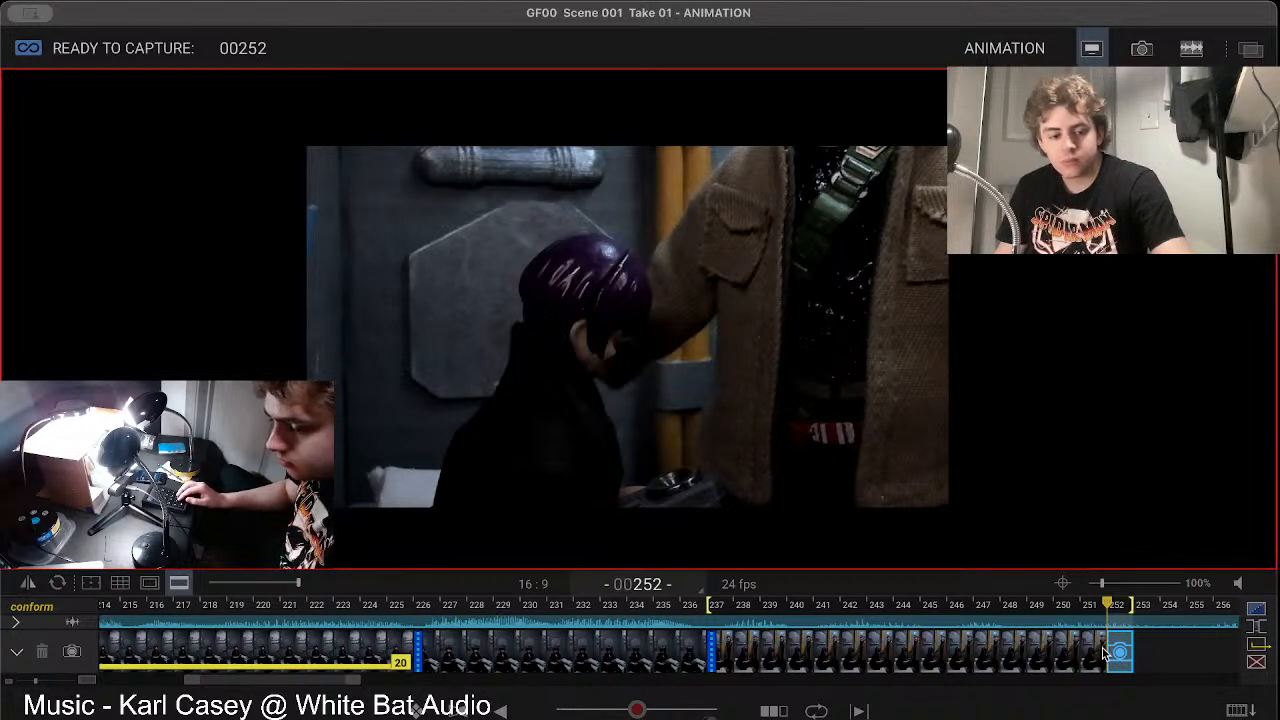
{"action": "key", "text": "Return"}
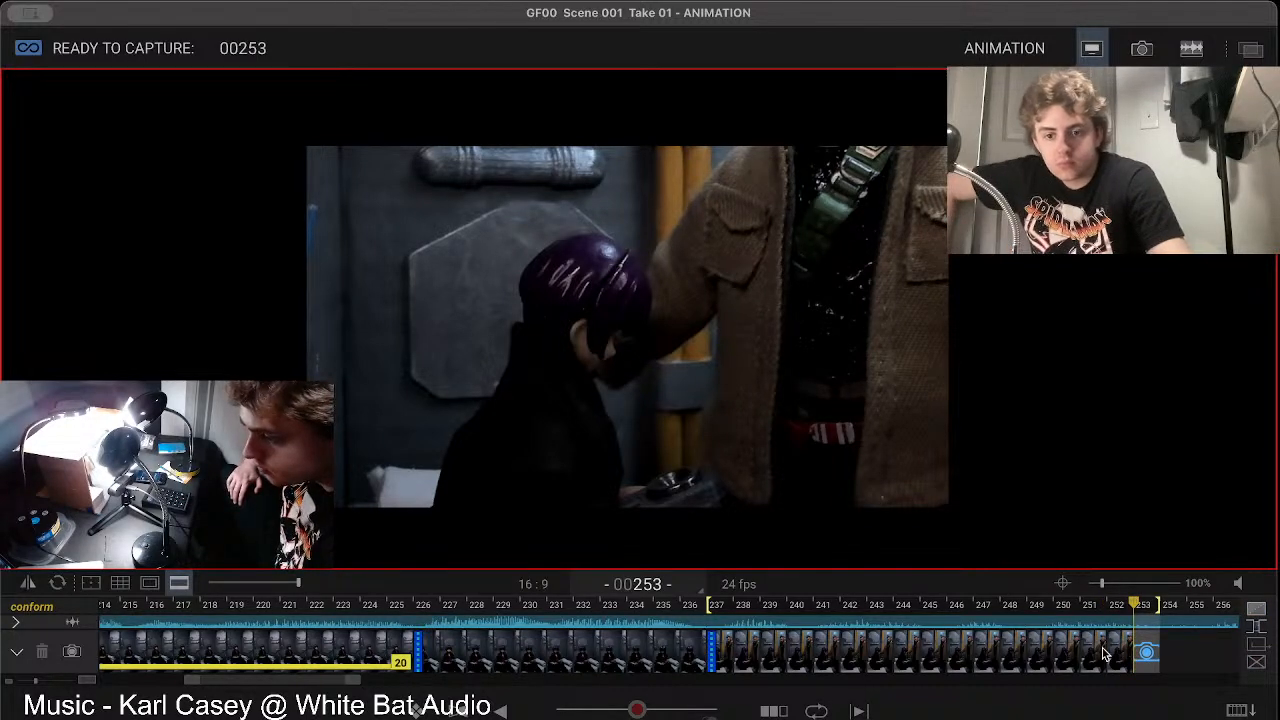
Step: Alternate between frame 252 and the live view to compare the coated figure's new position with the last capture
{"action": "key", "text": "Left"}
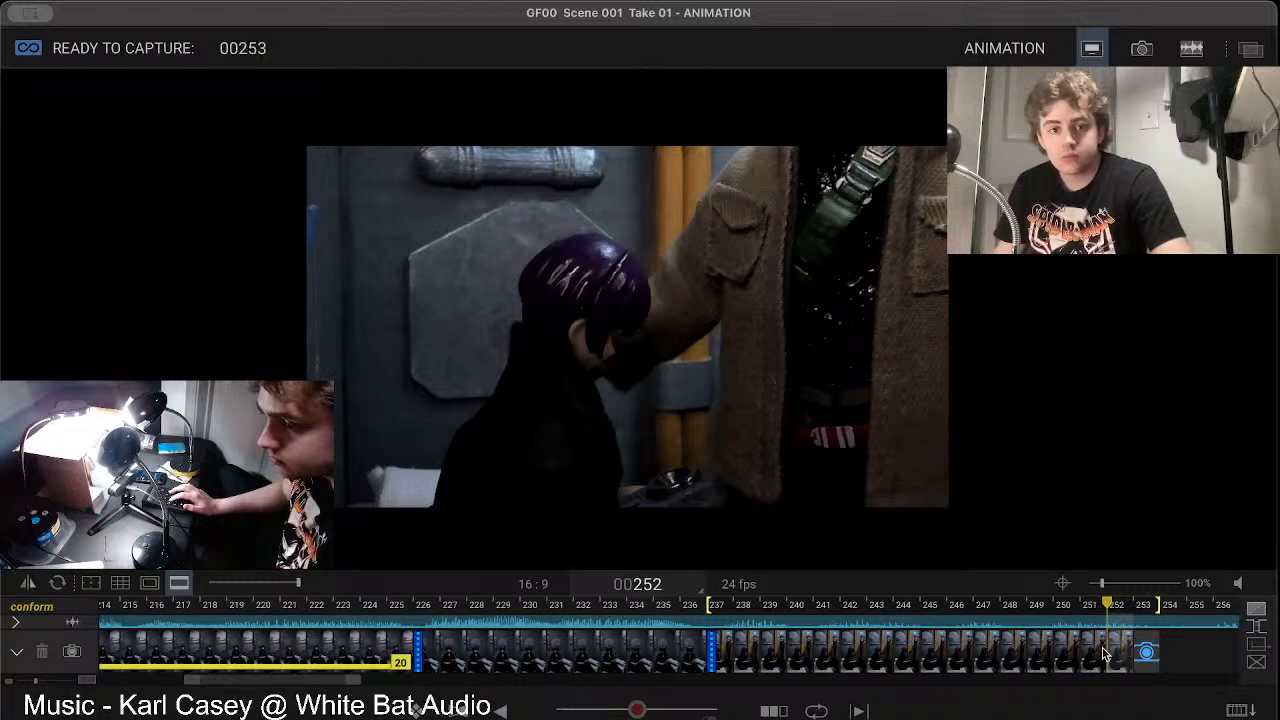
{"action": "key", "text": "Right"}
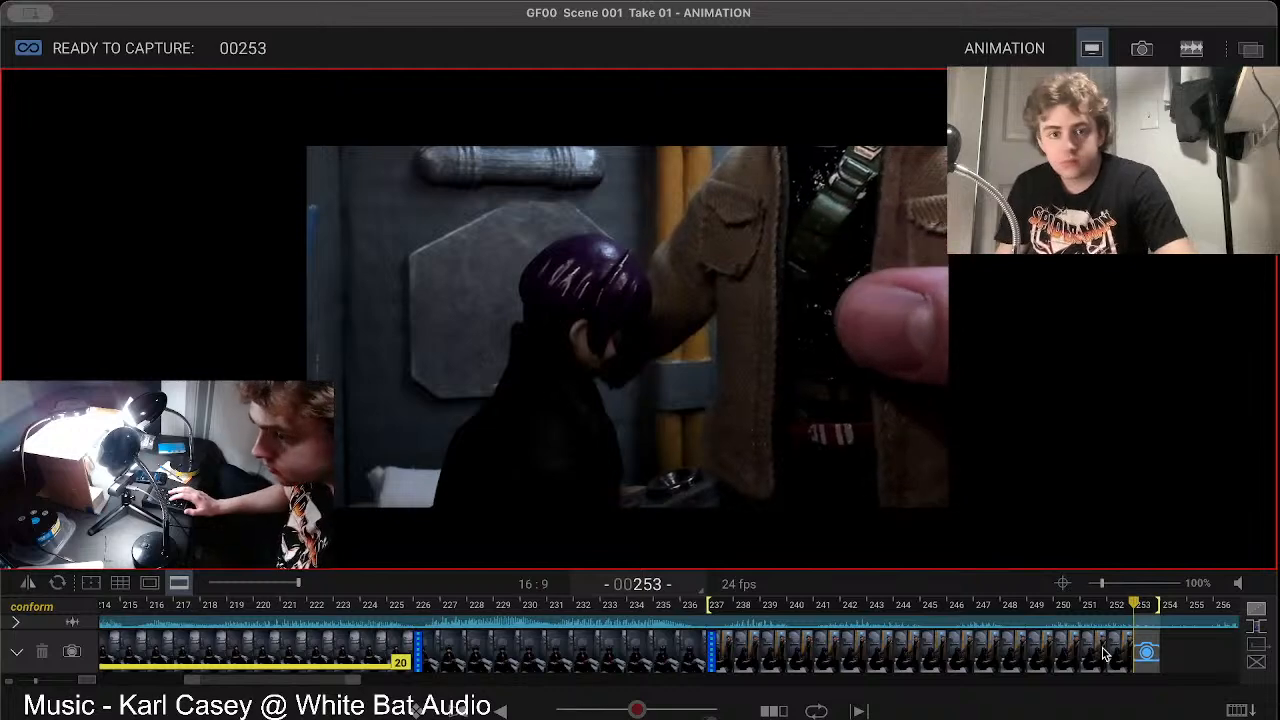
{"action": "key", "text": "Left"}
{"action": "key", "text": "Right"}
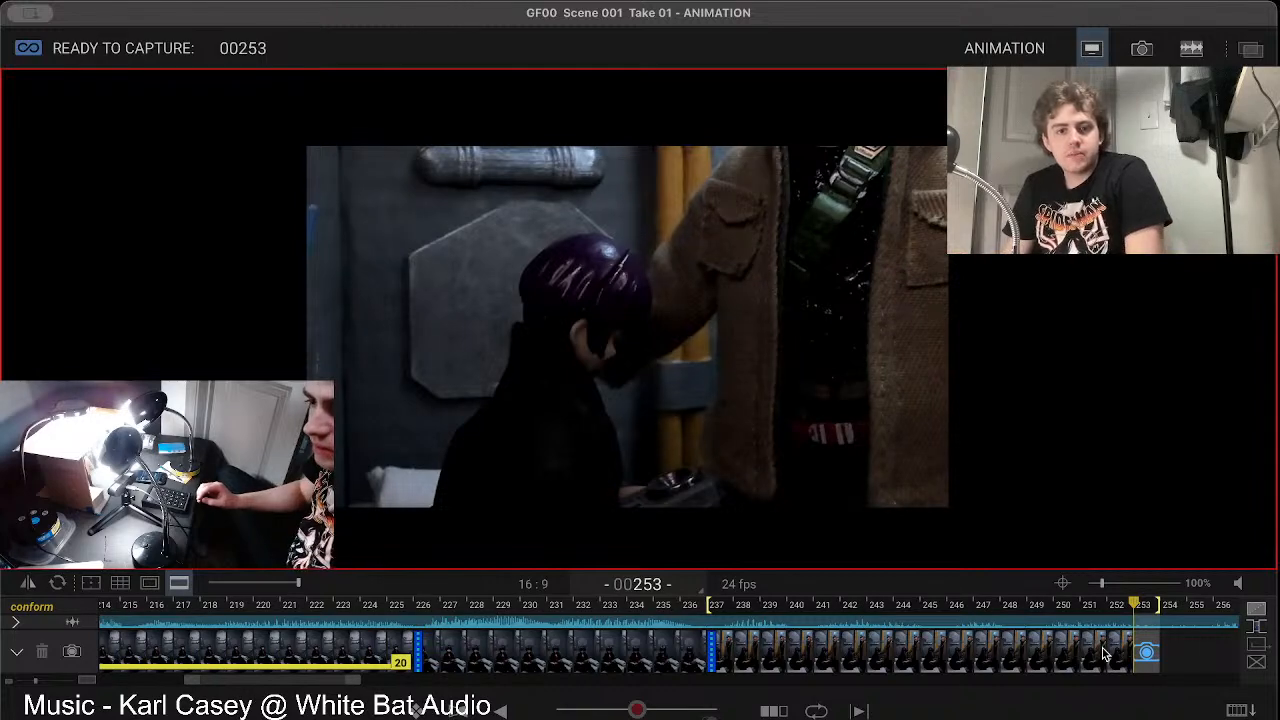
{"action": "key", "text": "Left"}
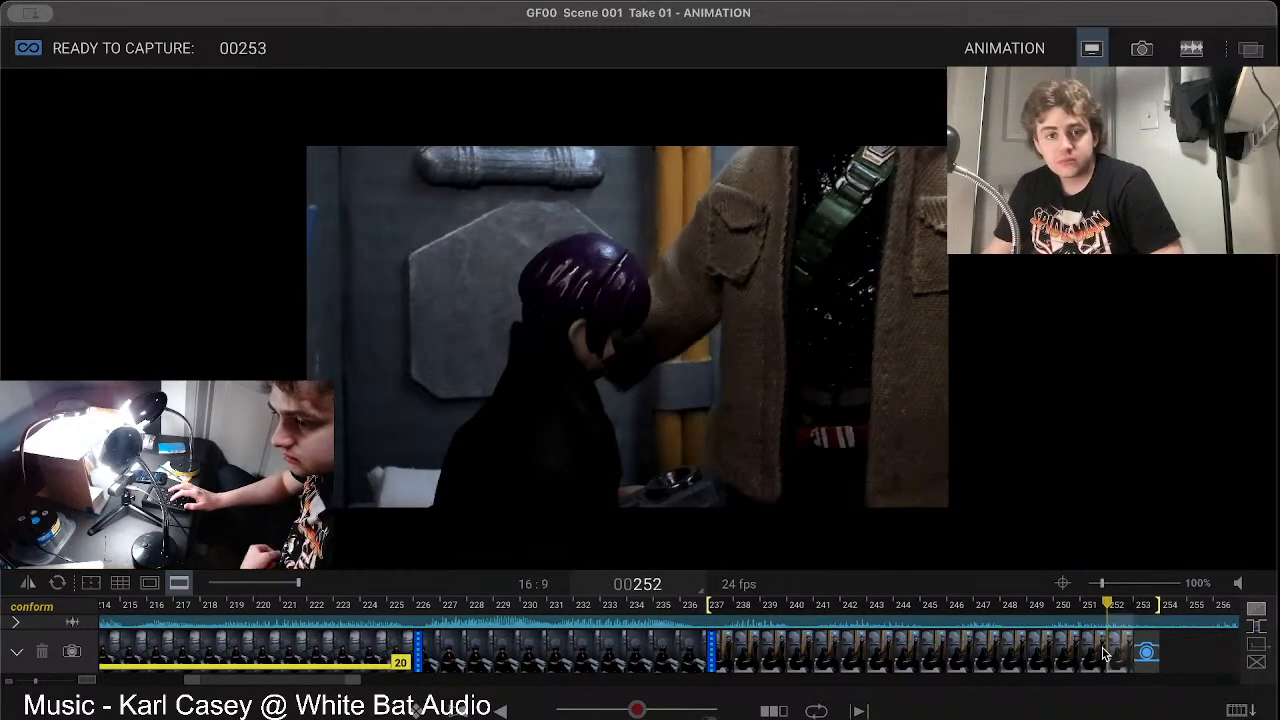
{"action": "key", "text": "Right"}
{"action": "key", "text": "Left"}
{"action": "key", "text": "Right"}
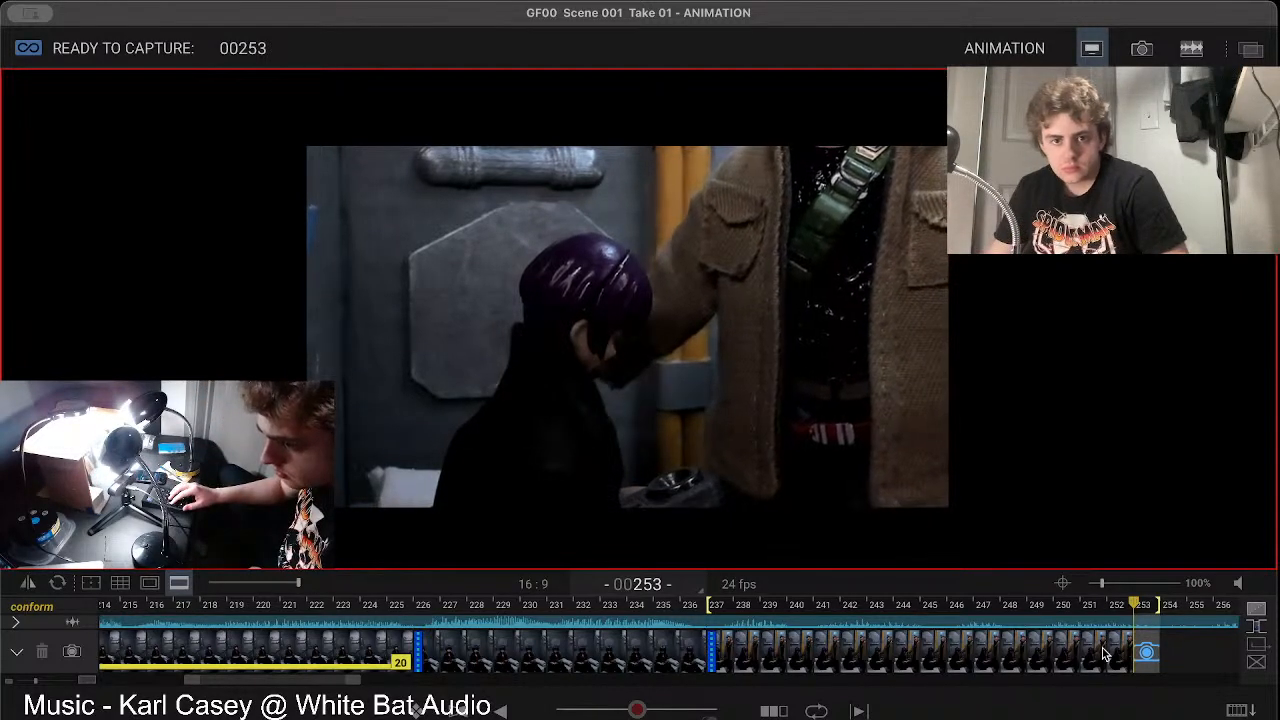
{"action": "key", "text": "Left"}
{"action": "key", "text": "Right"}
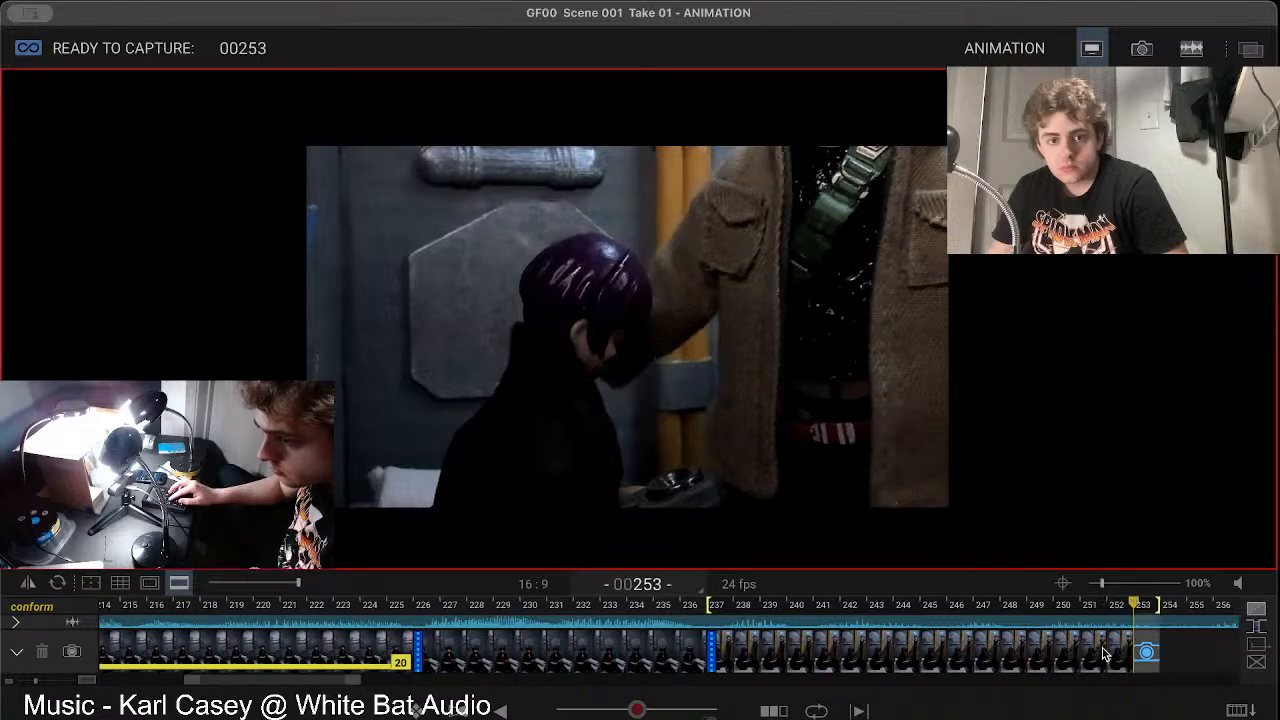
{"action": "key", "text": "0"}
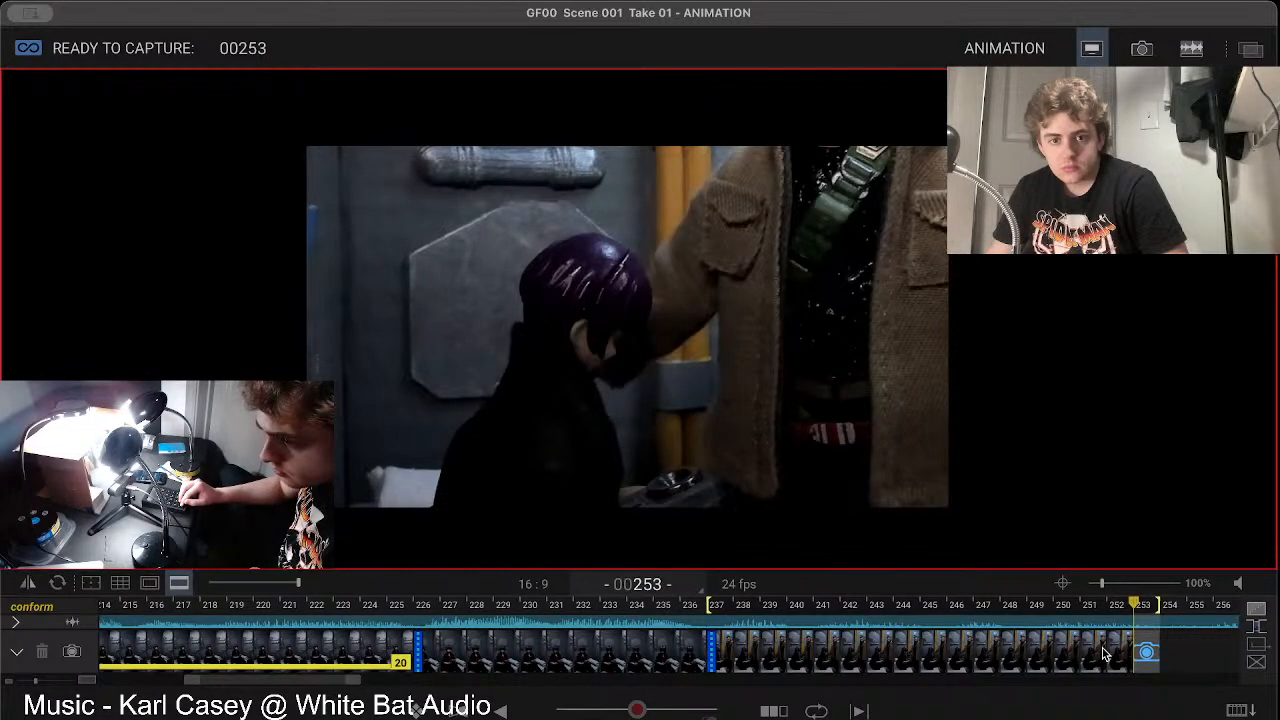
{"action": "key", "text": "0"}
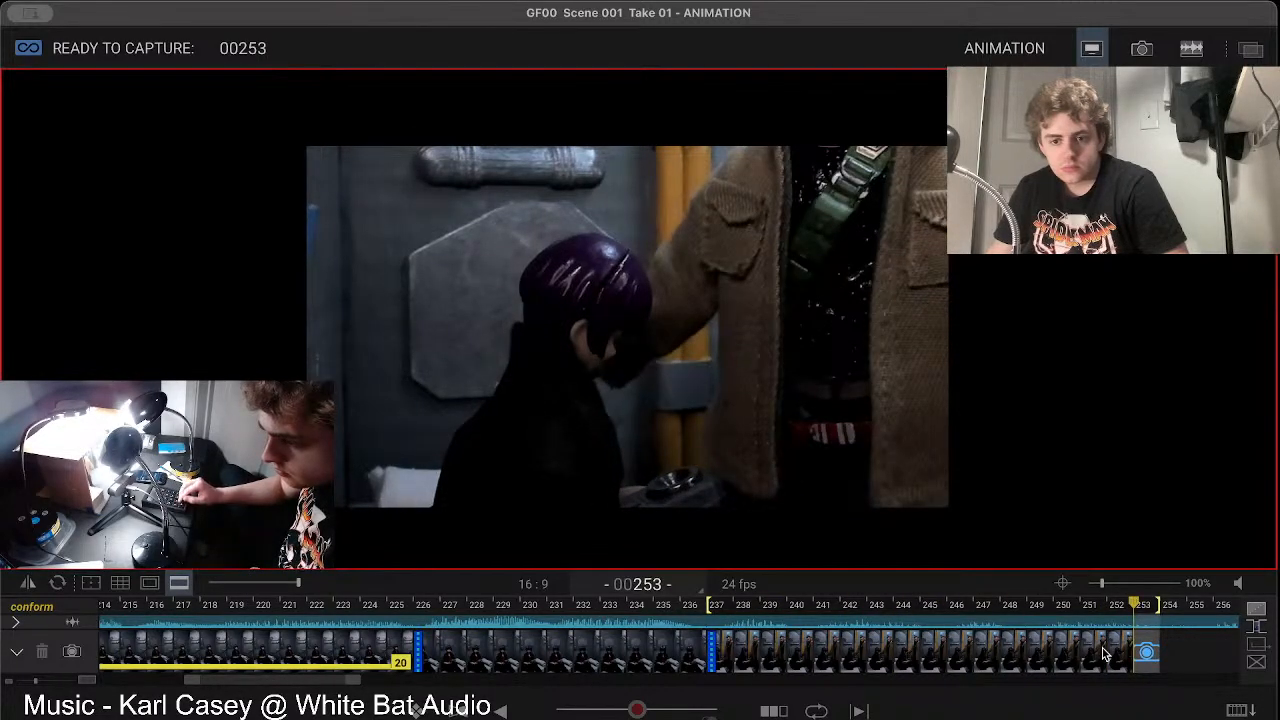
Step: Capture the coated figure's new pose as frame 253 and hold it for three frames
{"action": "key", "text": "Return"}
{"action": "key", "text": "0"}
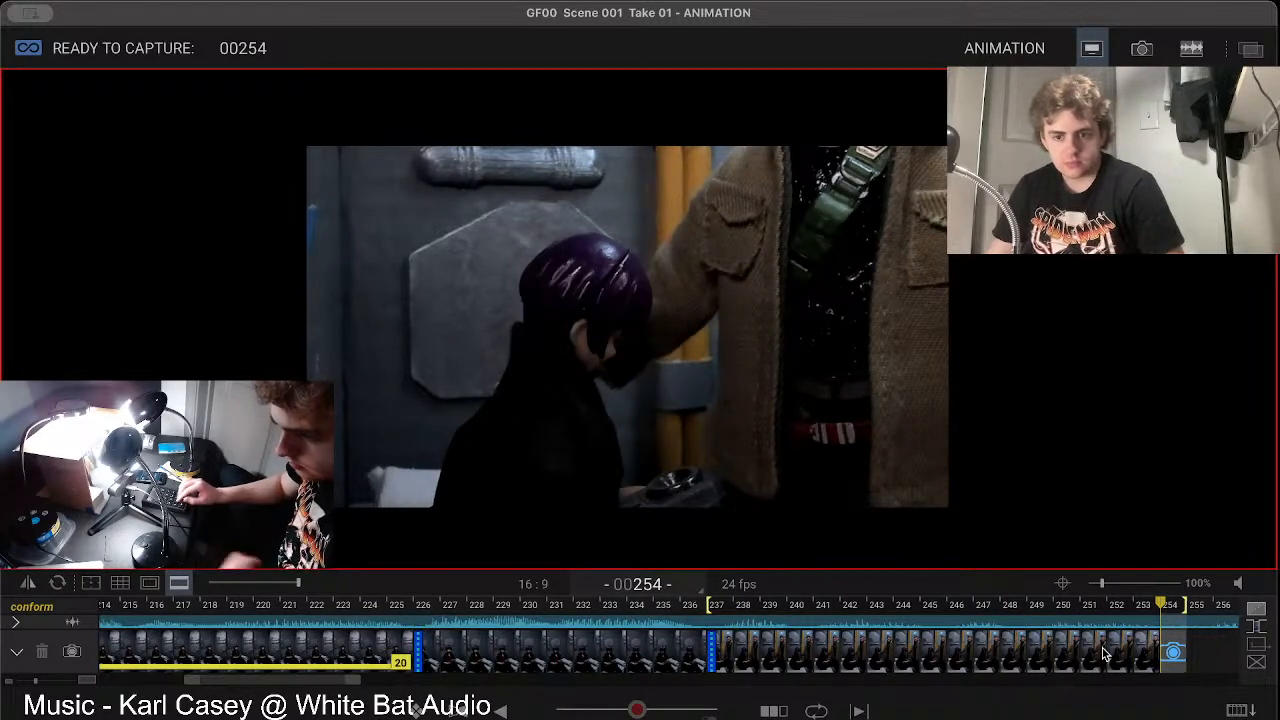
{"action": "key", "text": "Return"}
{"action": "key", "text": "Return"}
{"action": "key", "text": "0"}
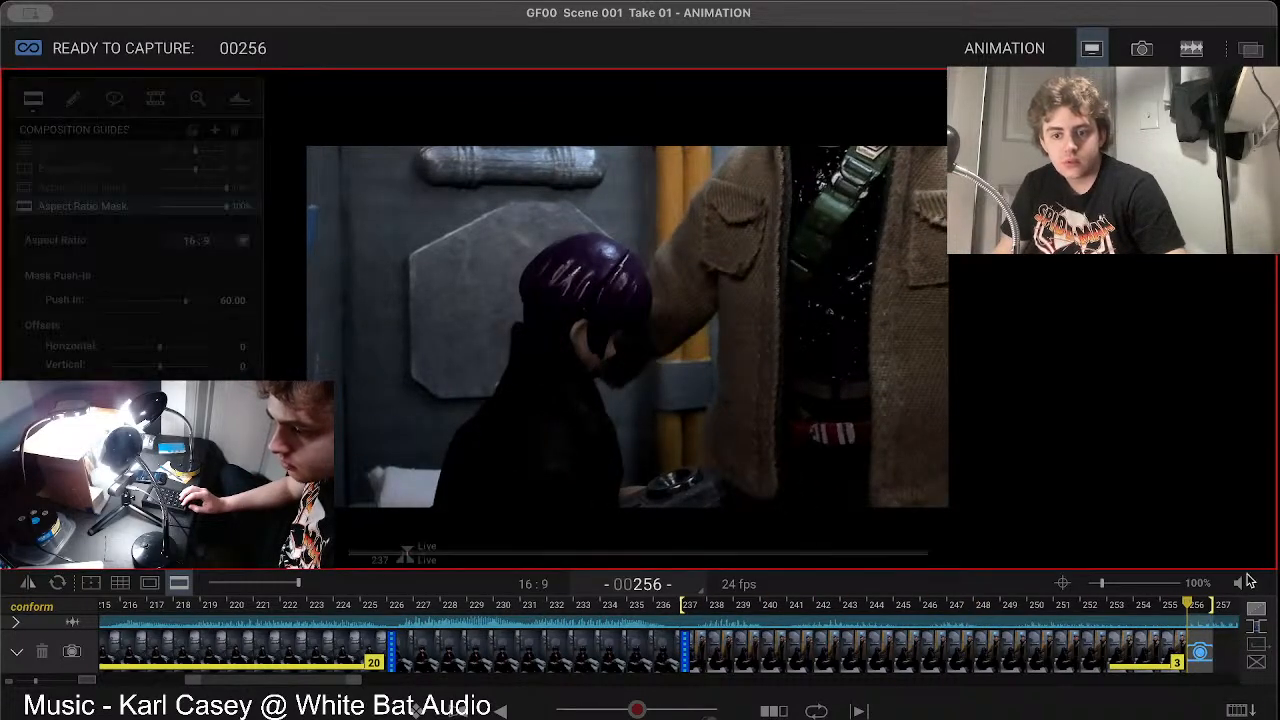
Step: Raise the playback volume and play the shot with its audio track
{"action": "left_click", "coordinate": [1245, 582]}
{"action": "left_click_drag", "start_coordinate": [1238, 556], "coordinate": [1237, 525]}
{"action": "key", "text": "0"}
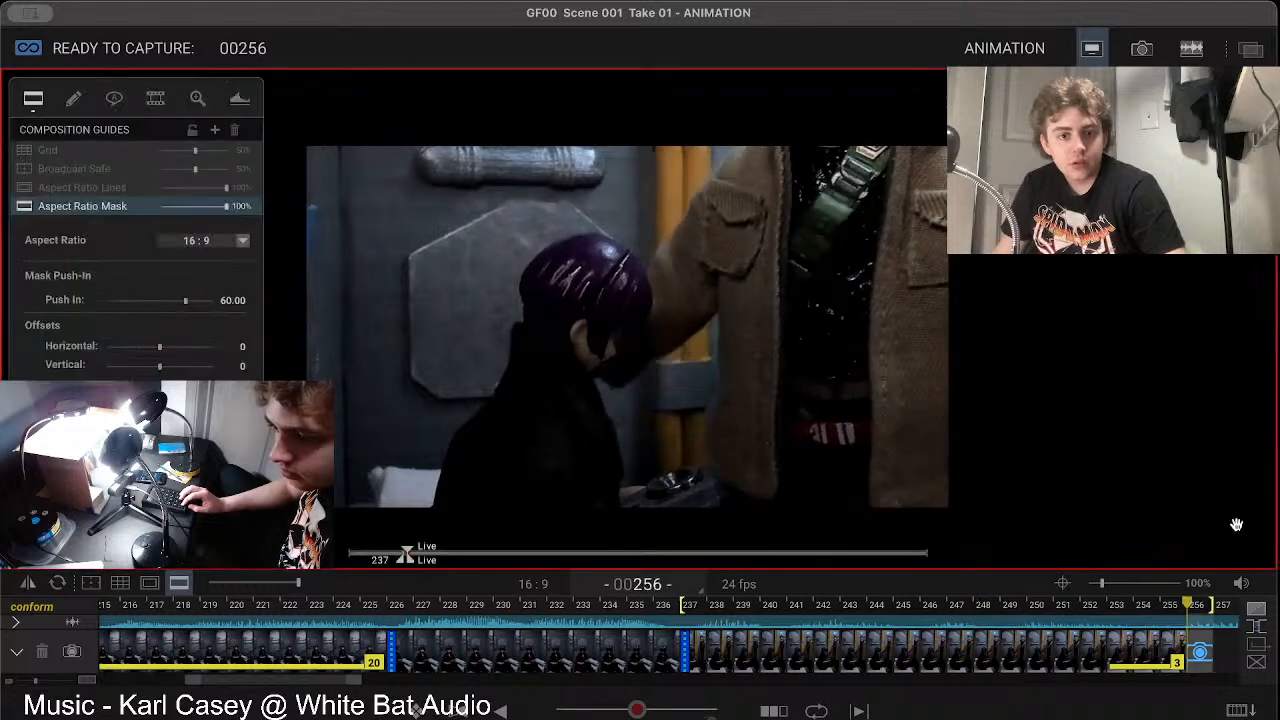
{"action": "key", "text": "0"}
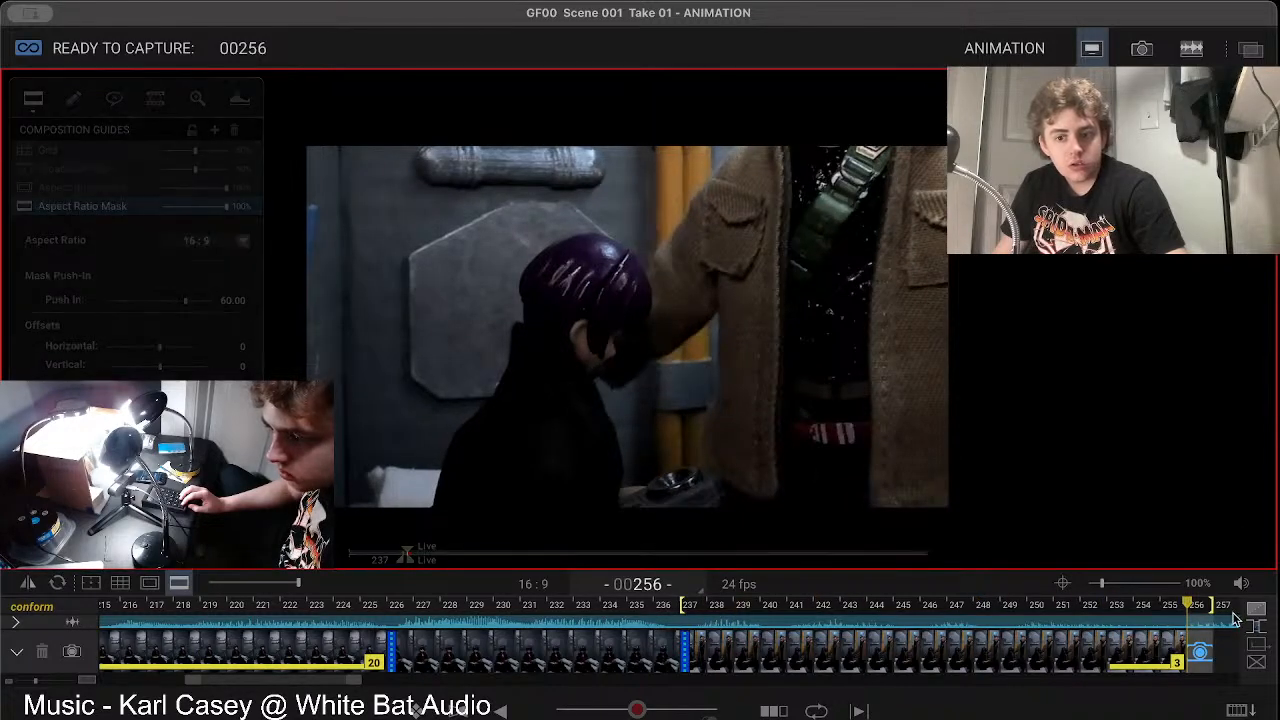
{"action": "left_click", "coordinate": [1241, 585]}
{"action": "left_click_drag", "start_coordinate": [1238, 530], "coordinate": [1238, 506]}
{"action": "key", "text": "0"}
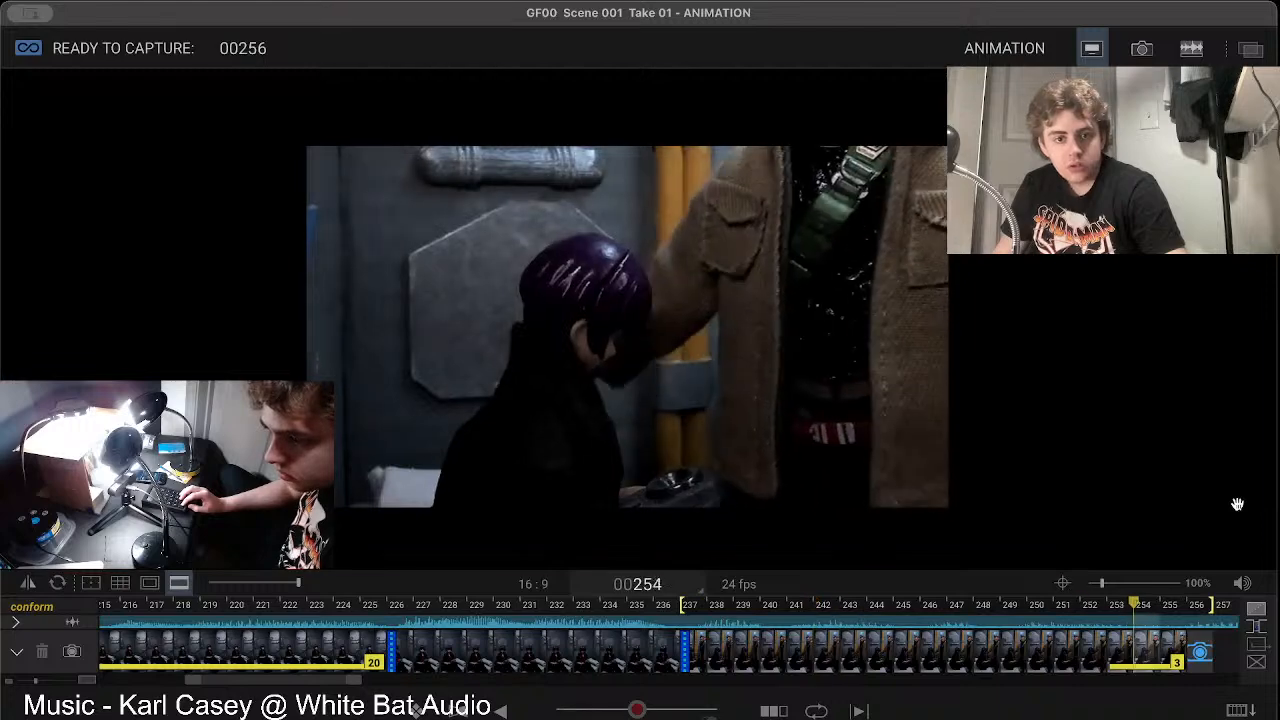
{"action": "key", "text": "0"}
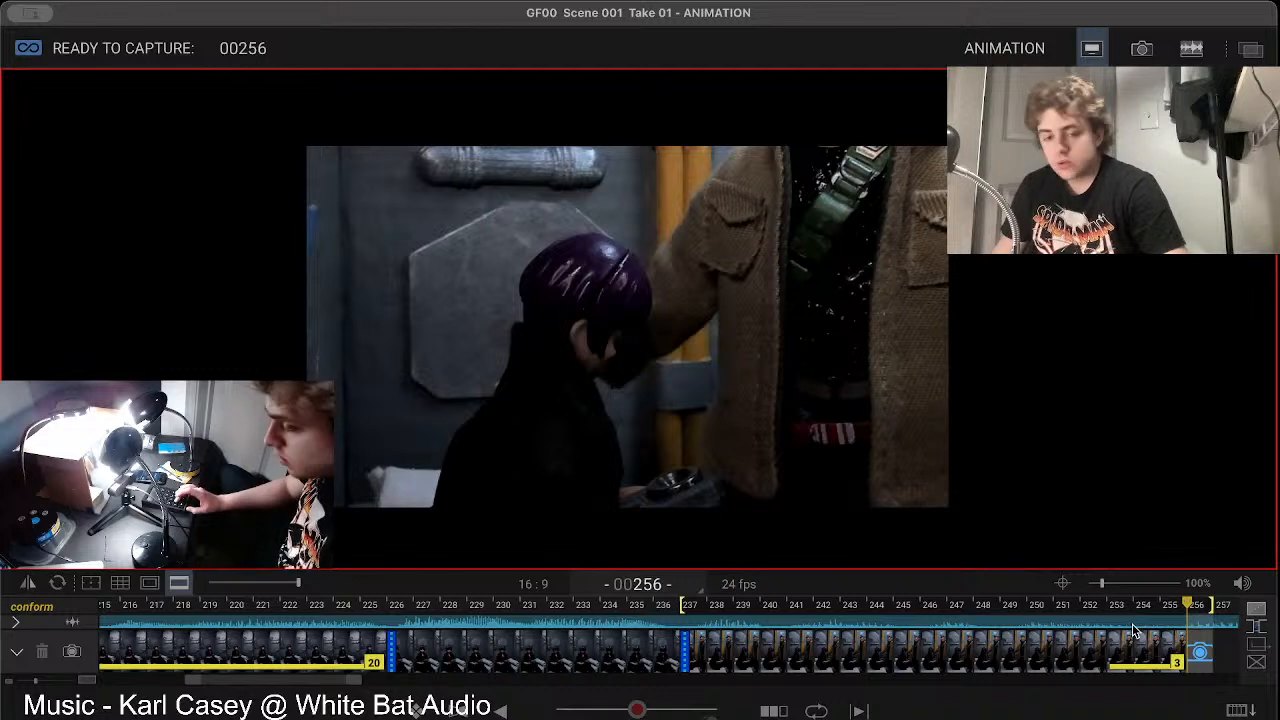
Step: Extend the hold on frame 253 to seven frames, through frame 259
{"action": "scroll", "coordinate": [1133, 629], "scroll_direction": "down", "scroll_amount": 8}
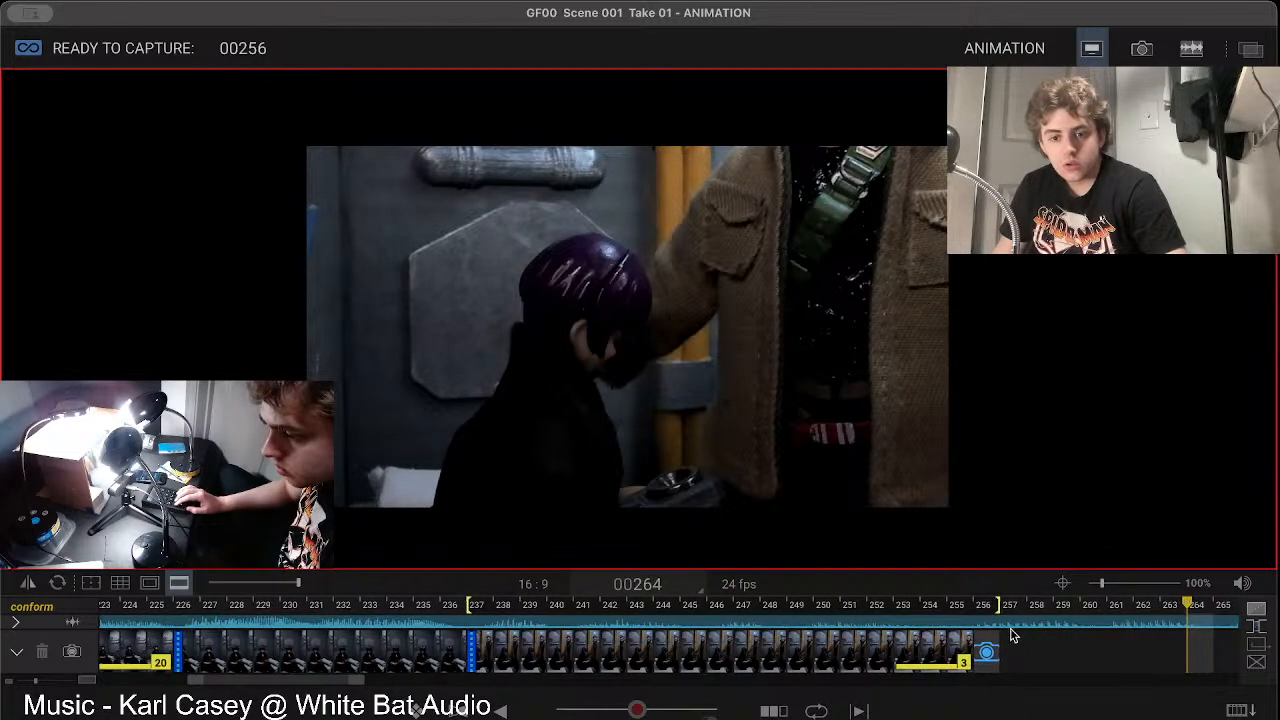
{"action": "scroll", "coordinate": [1011, 634], "scroll_direction": "down", "scroll_amount": 2}
{"action": "scroll", "coordinate": [1011, 634], "scroll_direction": "down", "scroll_amount": 7}
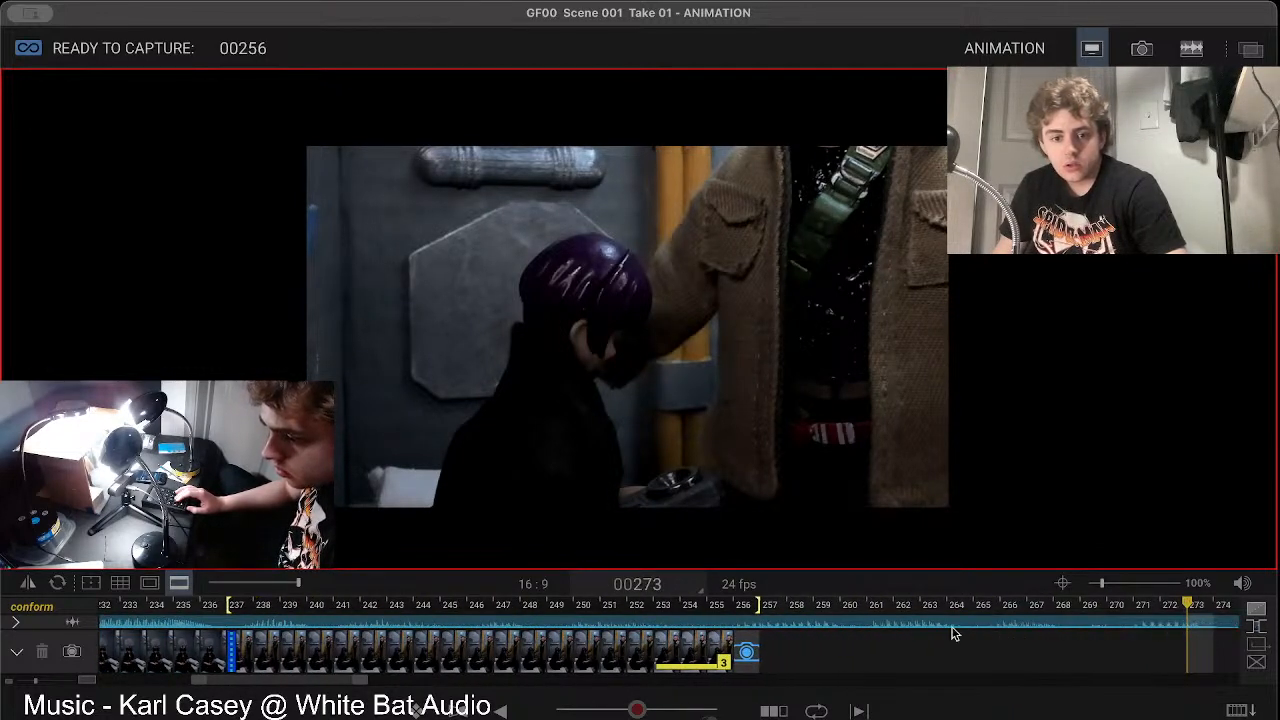
{"action": "left_click_drag", "start_coordinate": [728, 647], "coordinate": [834, 649]}
{"action": "key", "text": "space"}
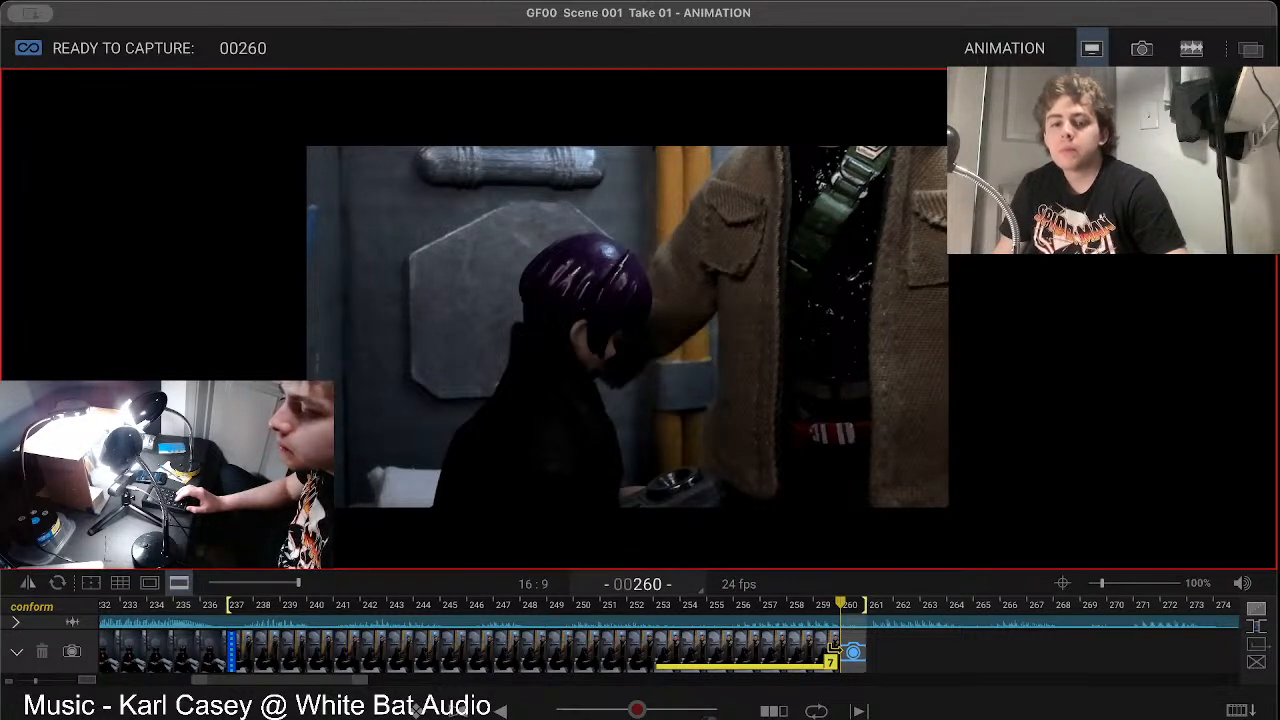
Step: Play back the shot with the extended hold and check its timing against the audio
{"action": "key", "text": "Left"}
{"action": "key", "text": "Left"}
{"action": "key", "text": "Left"}
{"action": "key", "text": "Right"}
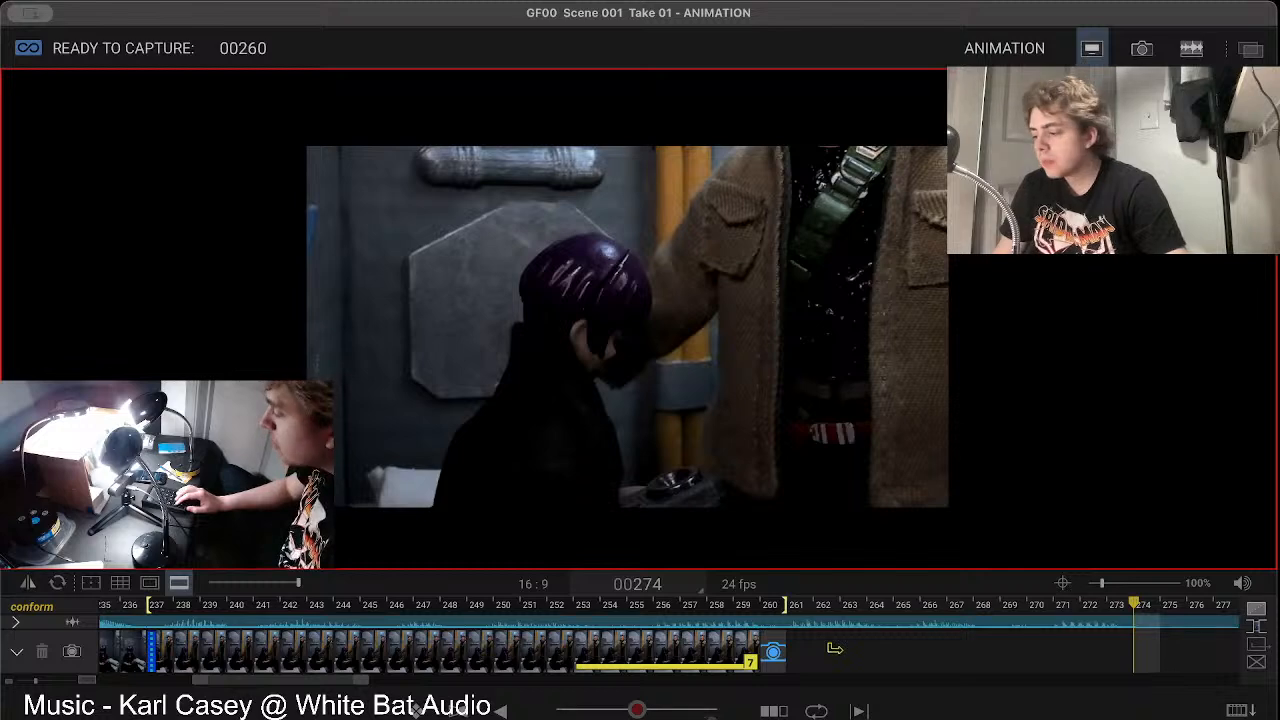
{"action": "key", "text": "0"}
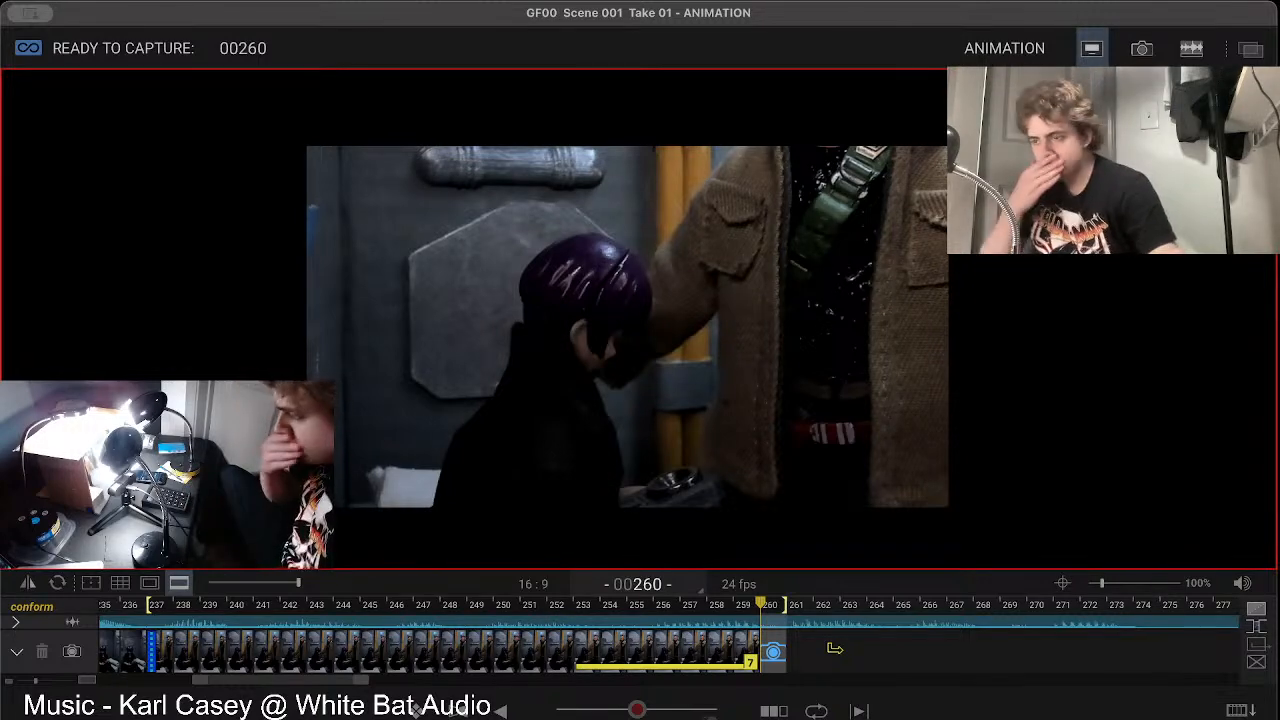
{"action": "key", "text": "0"}
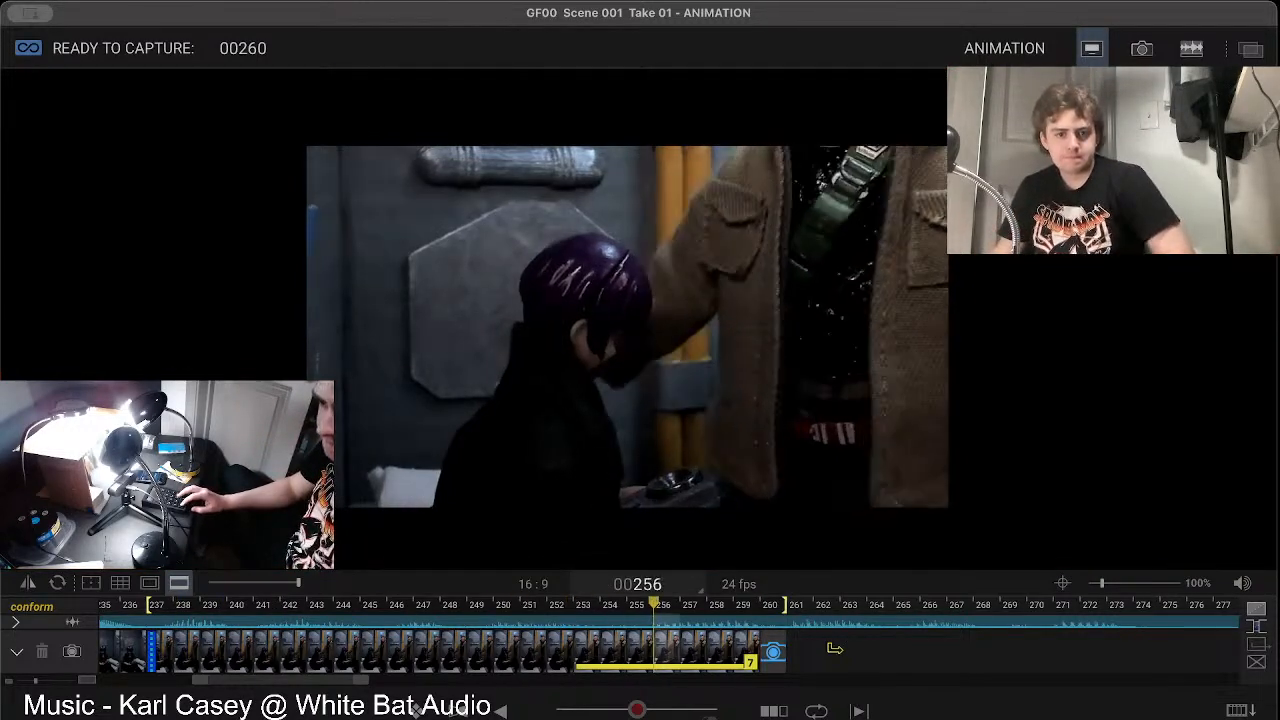
{"action": "key", "text": "0"}
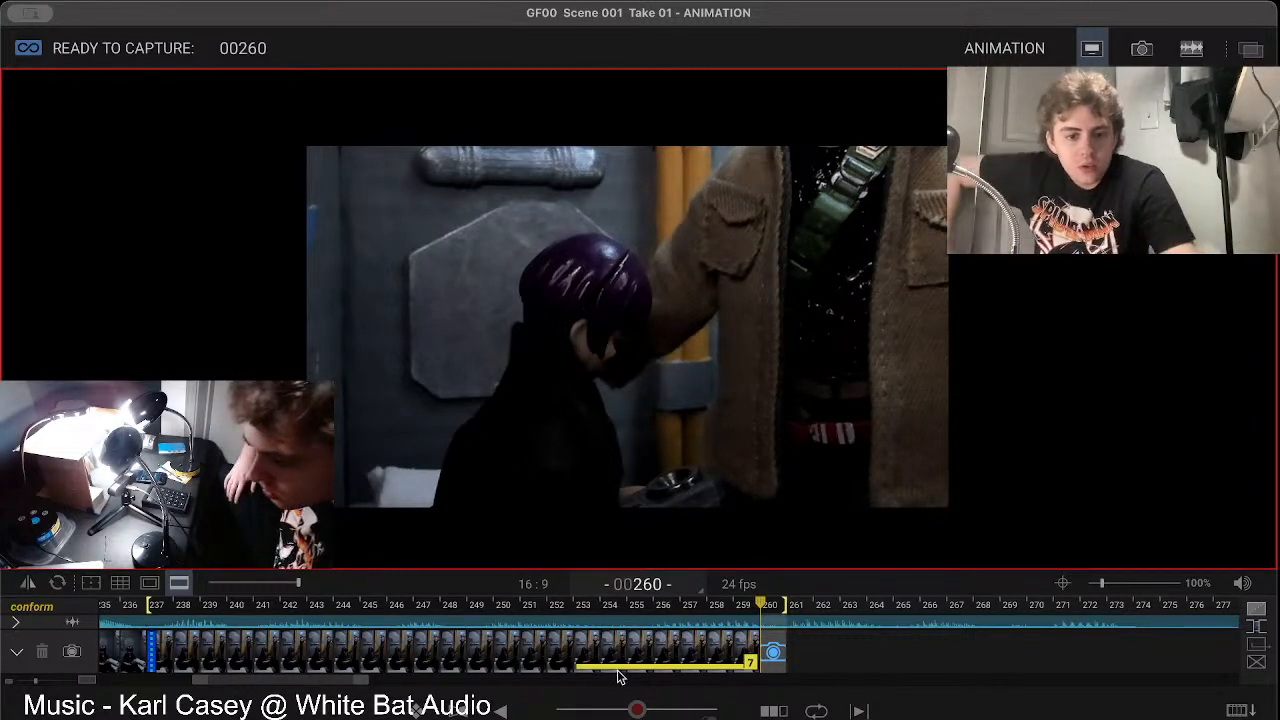
Step: Delete the held frames 254 to 259, compare frame 253 with frame 252, and delete frame 253
{"action": "key", "text": "Delete"}
{"action": "key", "text": "Delete"}
{"action": "key", "text": "Delete"}
{"action": "key", "text": "Delete"}
{"action": "key", "text": "Delete"}
{"action": "key", "text": "Delete"}
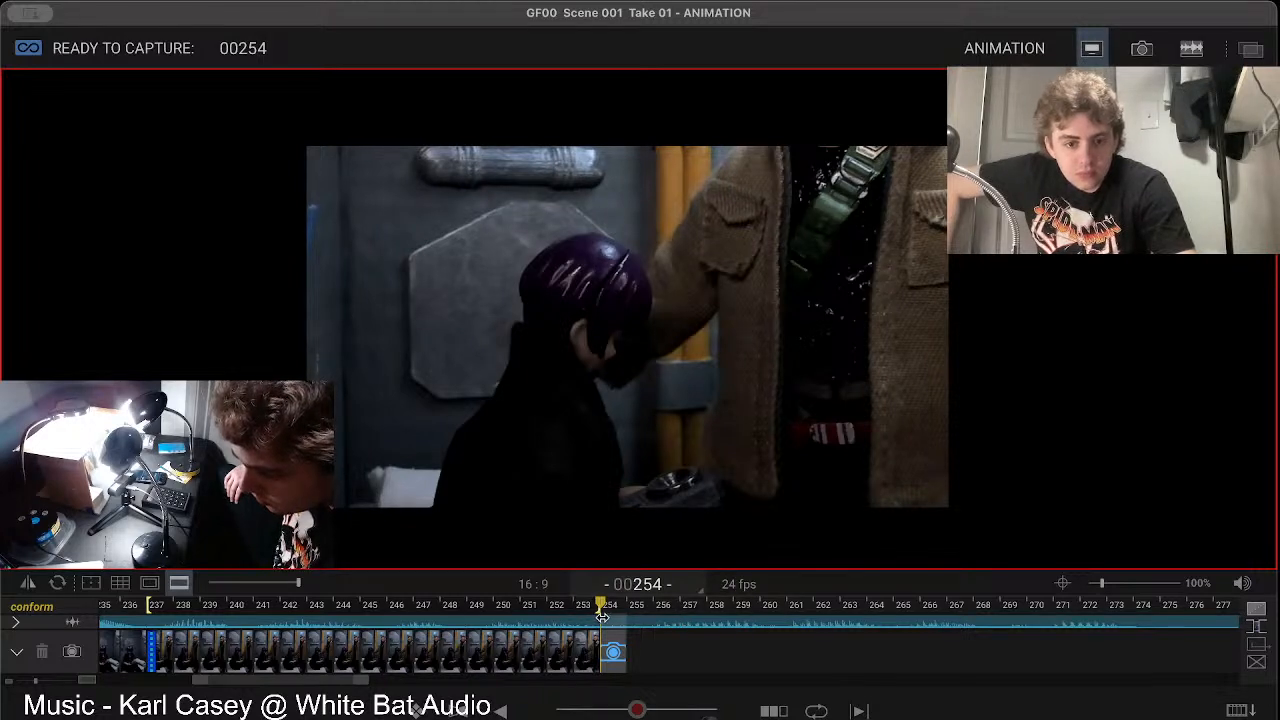
{"action": "key", "text": "Left"}
{"action": "key", "text": "Left"}
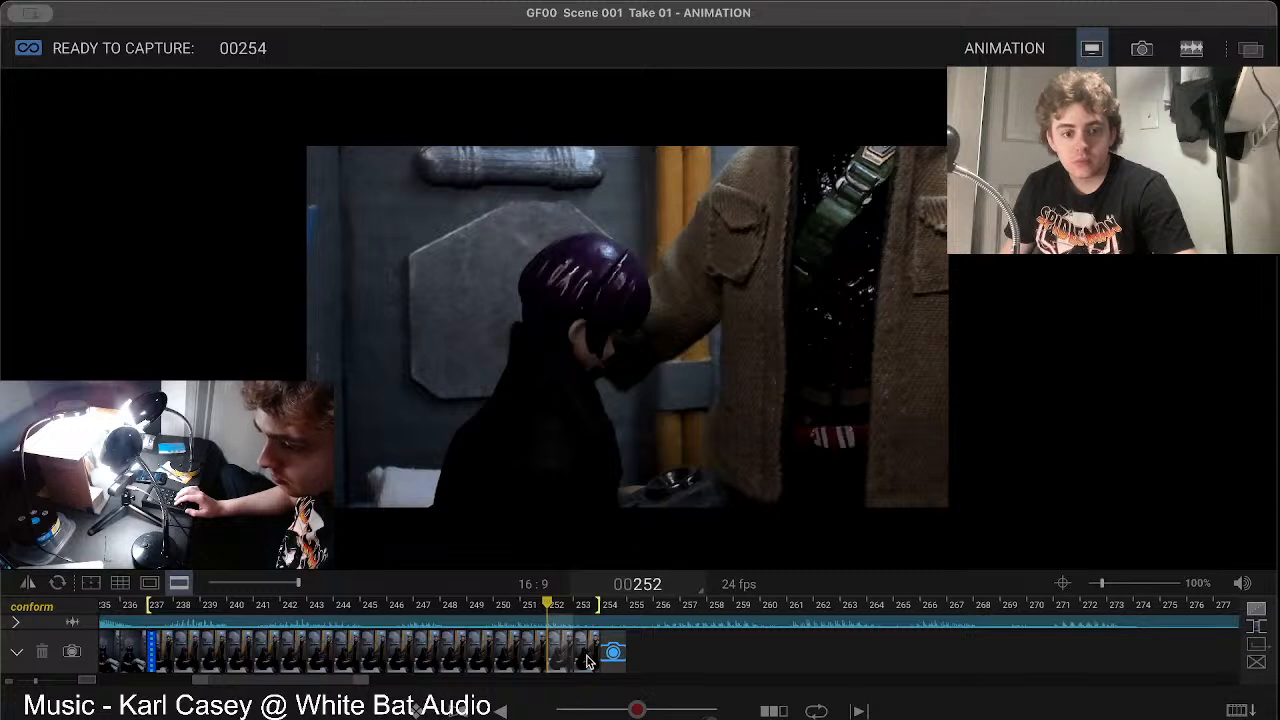
{"action": "key", "text": "Right"}
{"action": "key", "text": "Delete"}
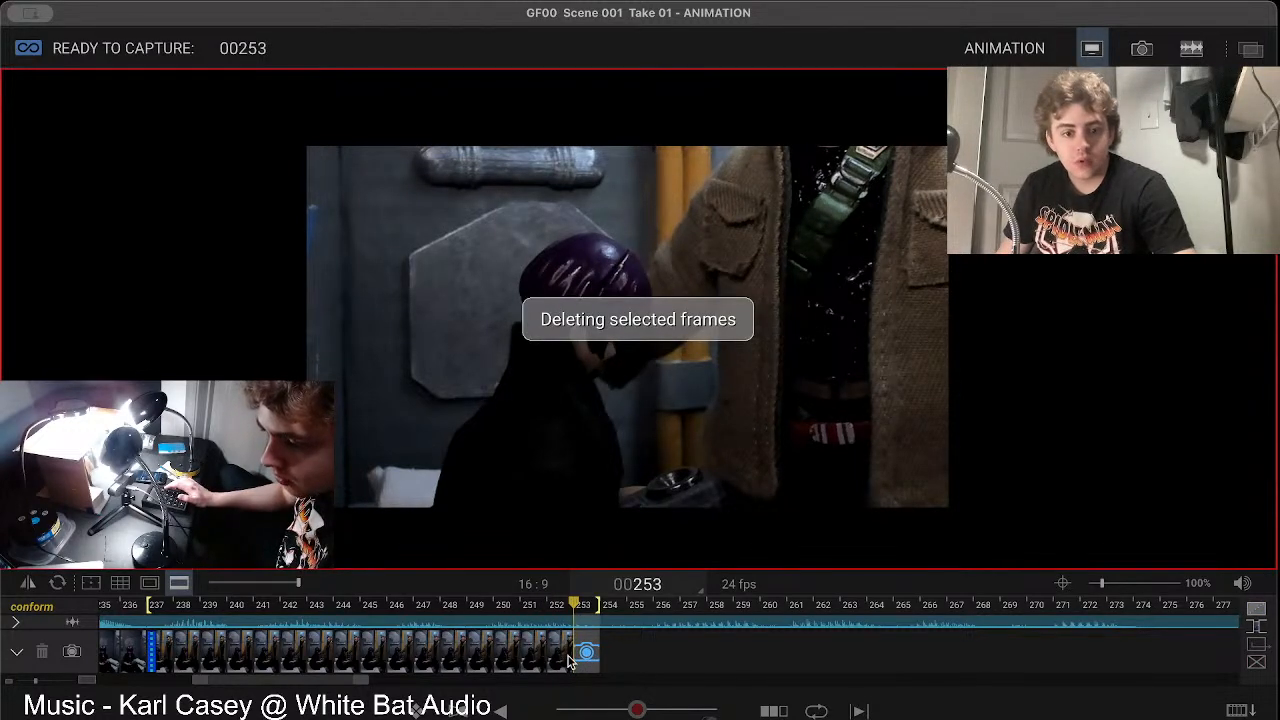
Step: Hold frame 252 for eight frames through frame 259 and extend the playback range to the end of frame 259
{"action": "left_click_drag", "start_coordinate": [566, 663], "coordinate": [752, 668]}
{"action": "key", "text": "space"}
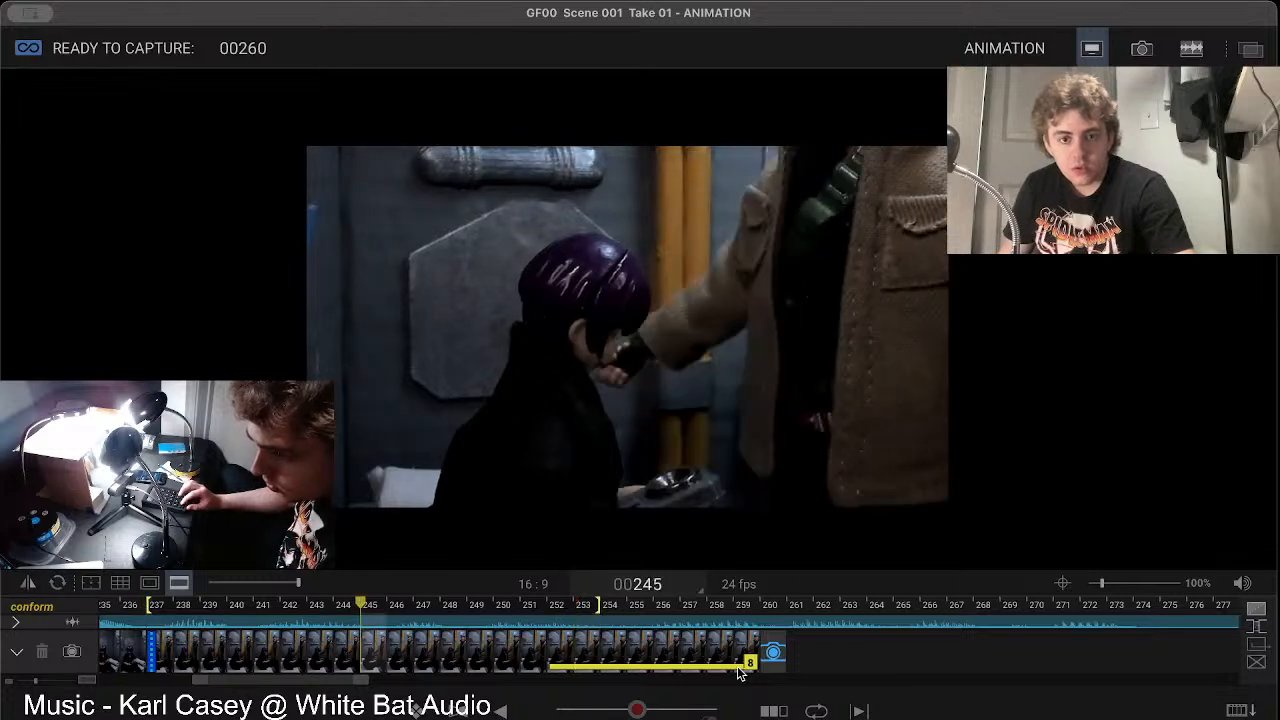
{"action": "key", "text": "space"}
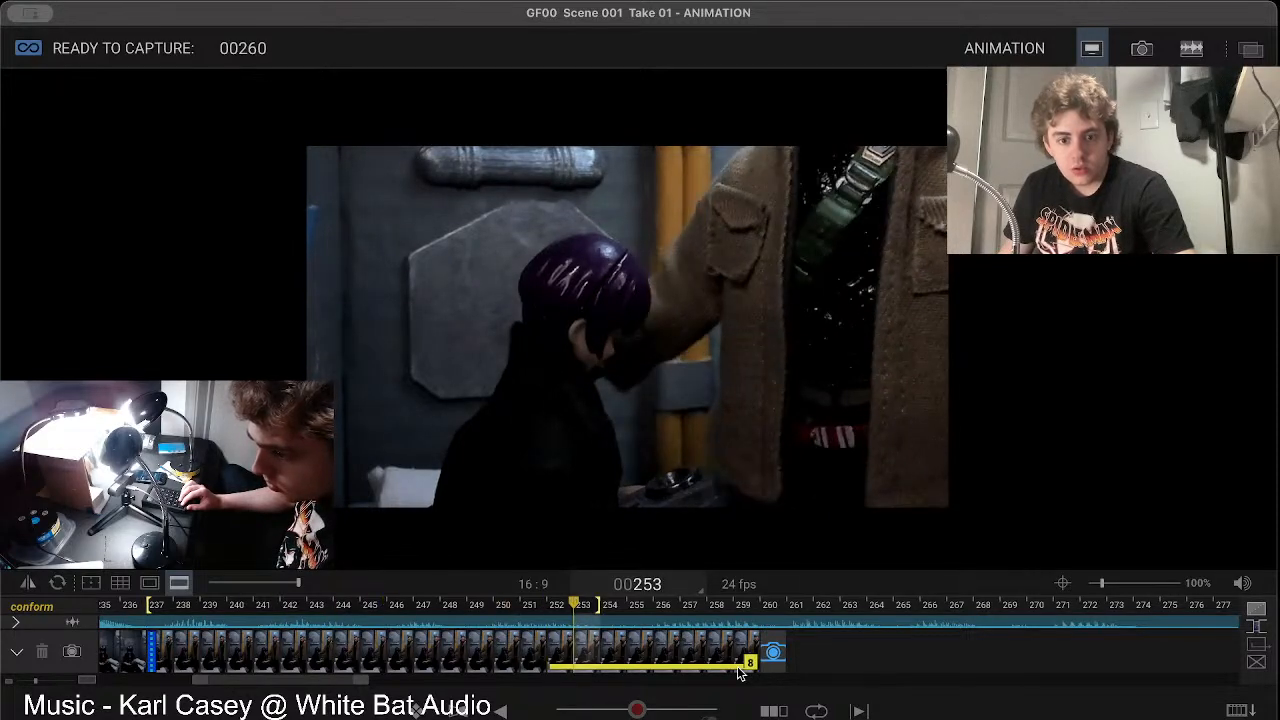
{"action": "left_click_drag", "start_coordinate": [600, 606], "coordinate": [773, 604]}
{"action": "key", "text": "space"}
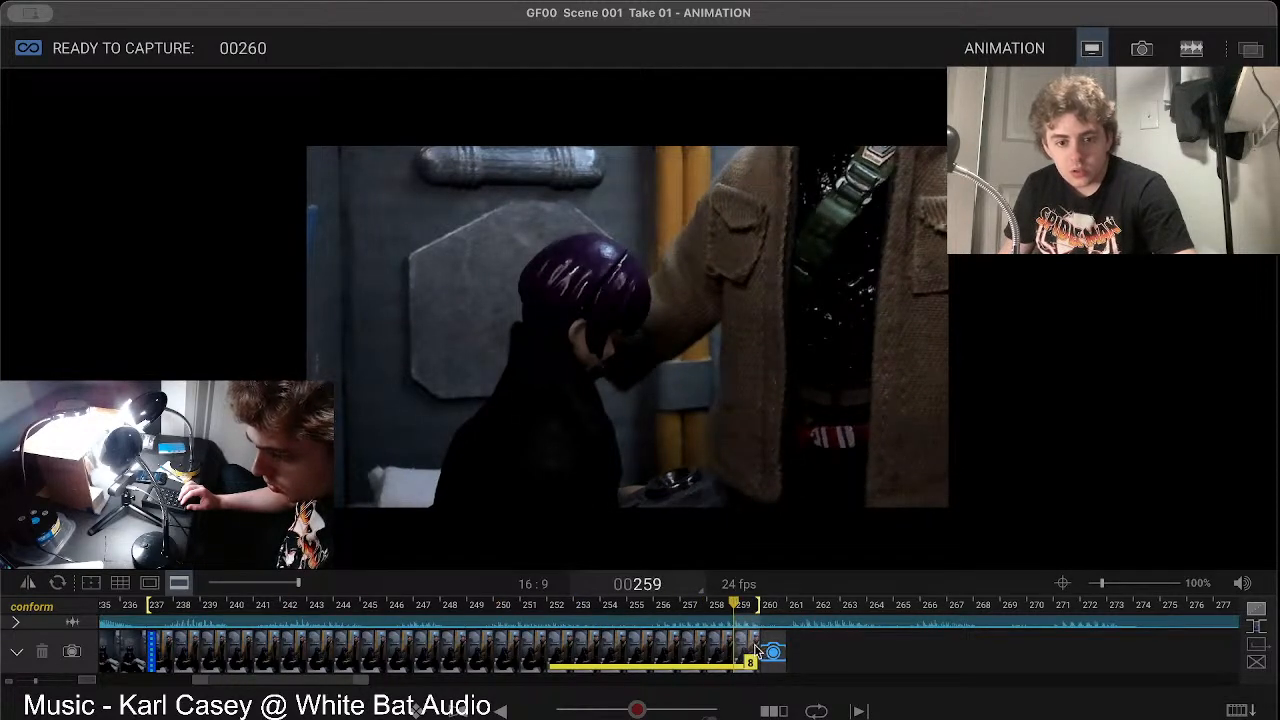
Step: Lengthen the hold on frame 252 to nine frames and extend the playback range to the end of frame 261
{"action": "key", "text": "Return"}
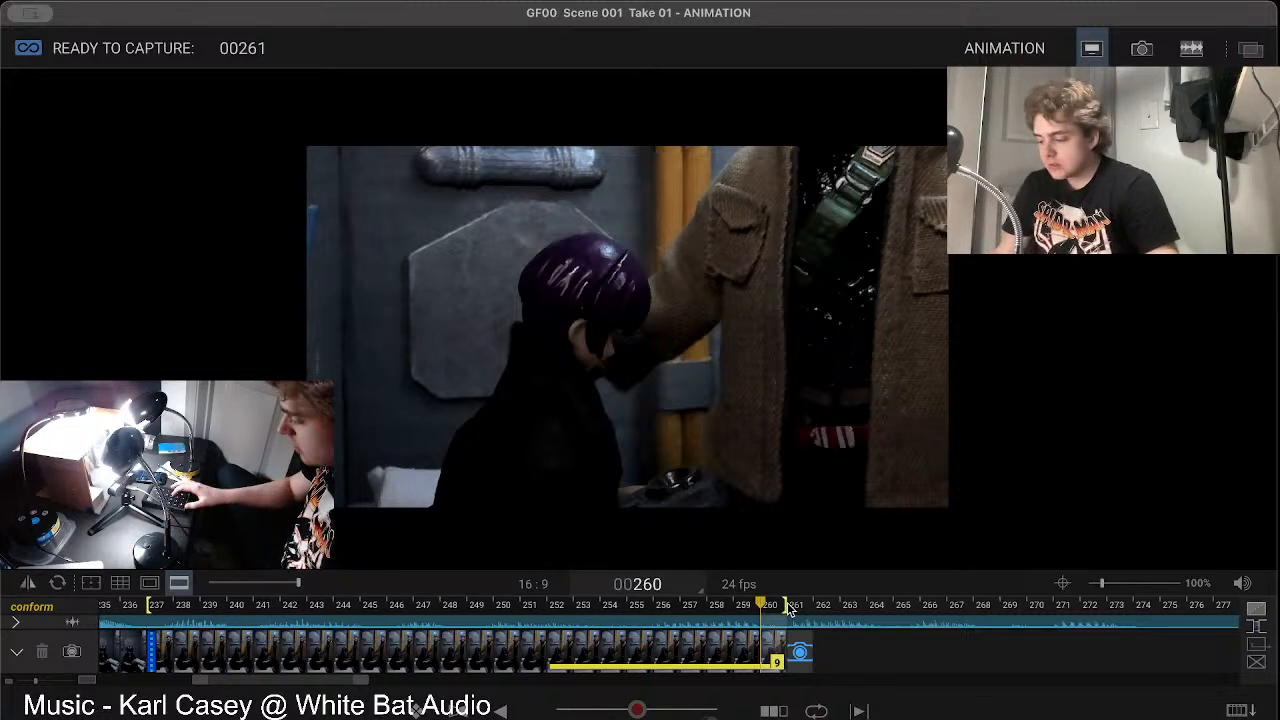
{"action": "key", "text": "Right"}
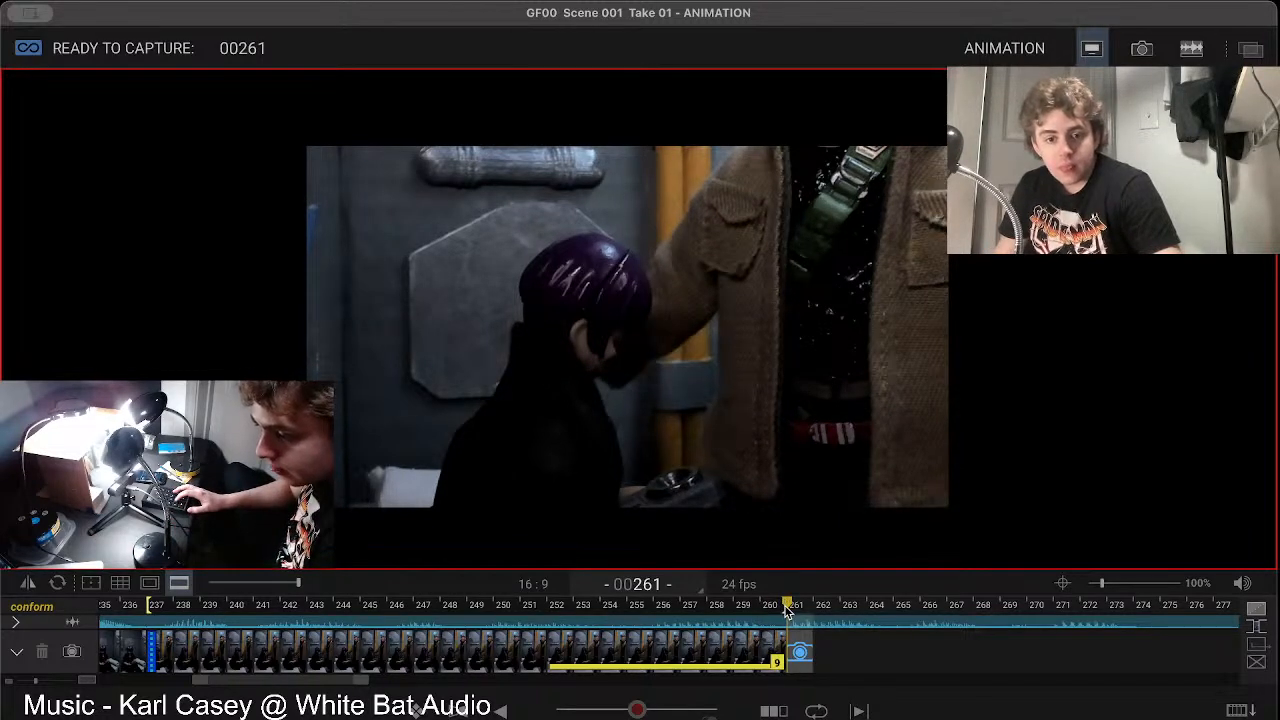
{"action": "left_click", "coordinate": [771, 608]}
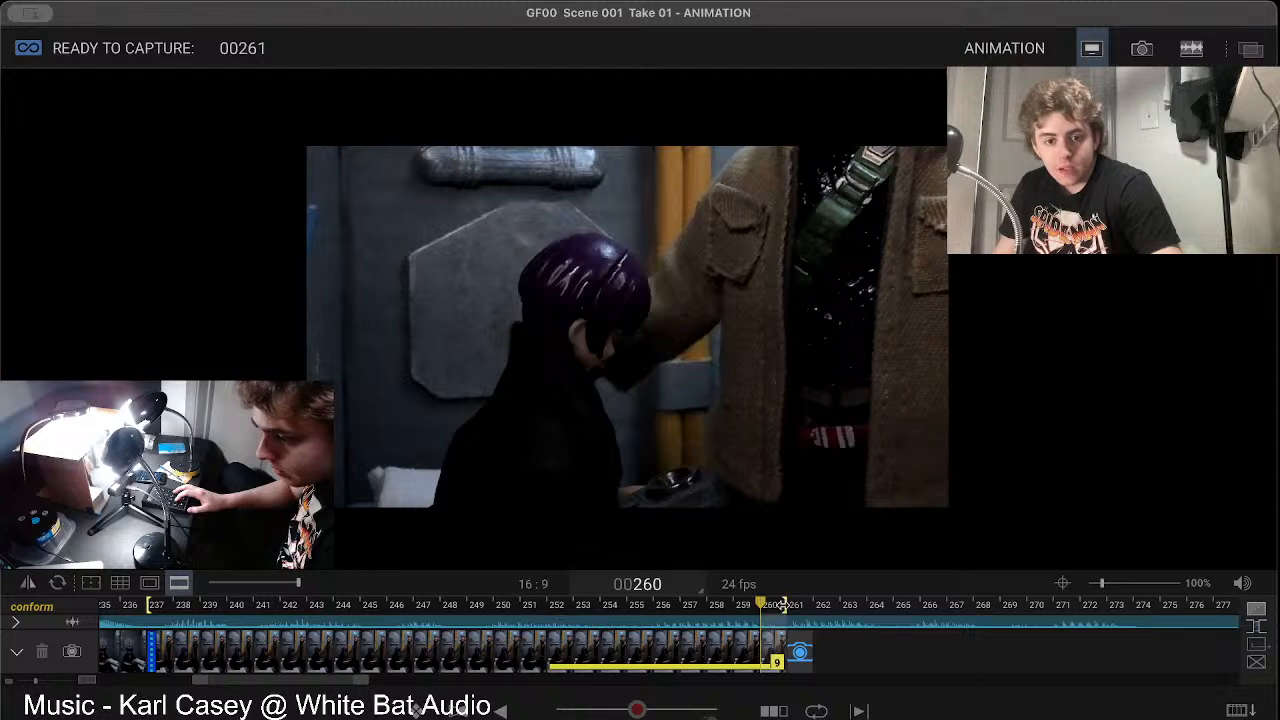
{"action": "left_click_drag", "start_coordinate": [812, 608], "coordinate": [815, 607]}
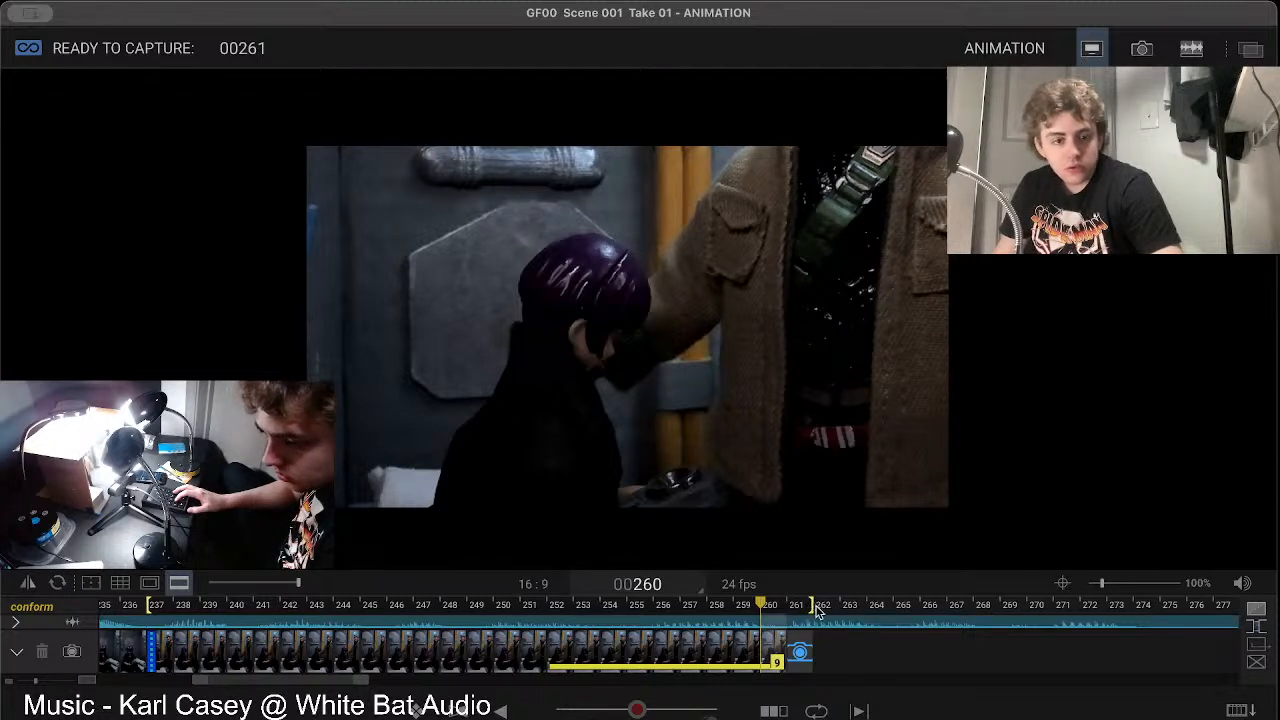
{"action": "key", "text": "space"}
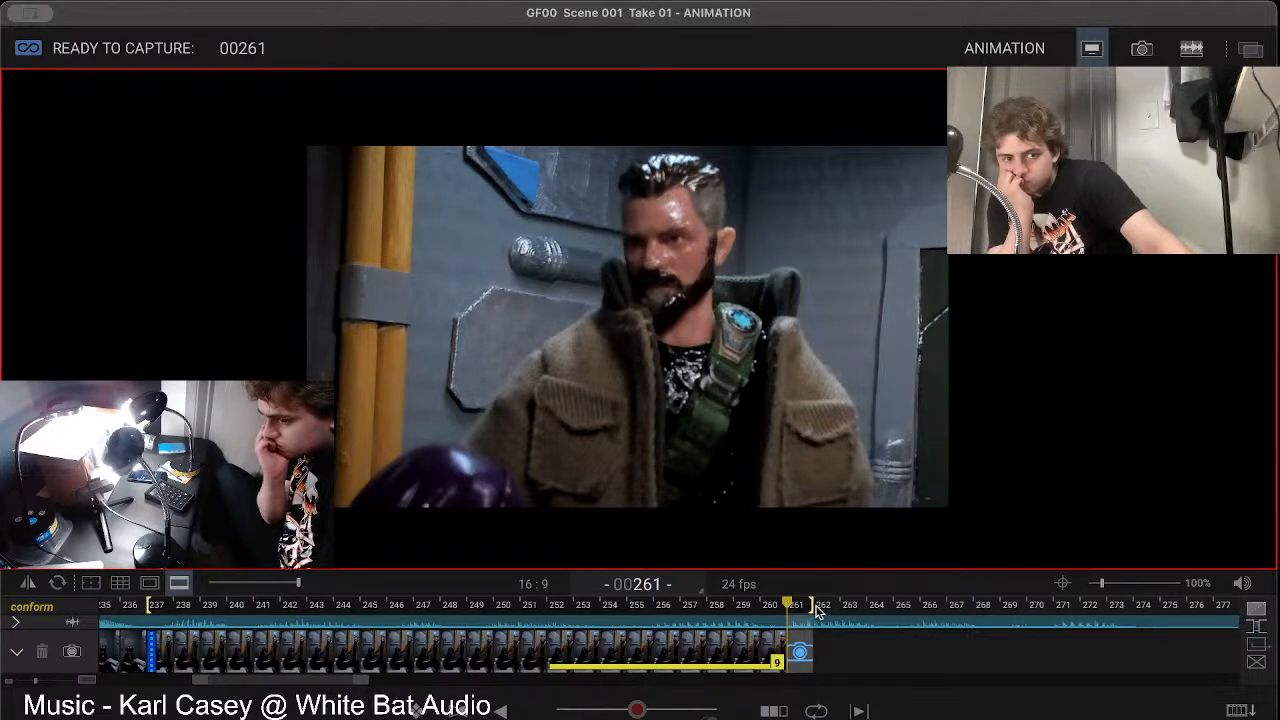
Step: Reduce the view zoom to 75% and set the aspect ratio mask's push-in to 30
{"action": "mouse_move", "coordinate": [578, 414]}
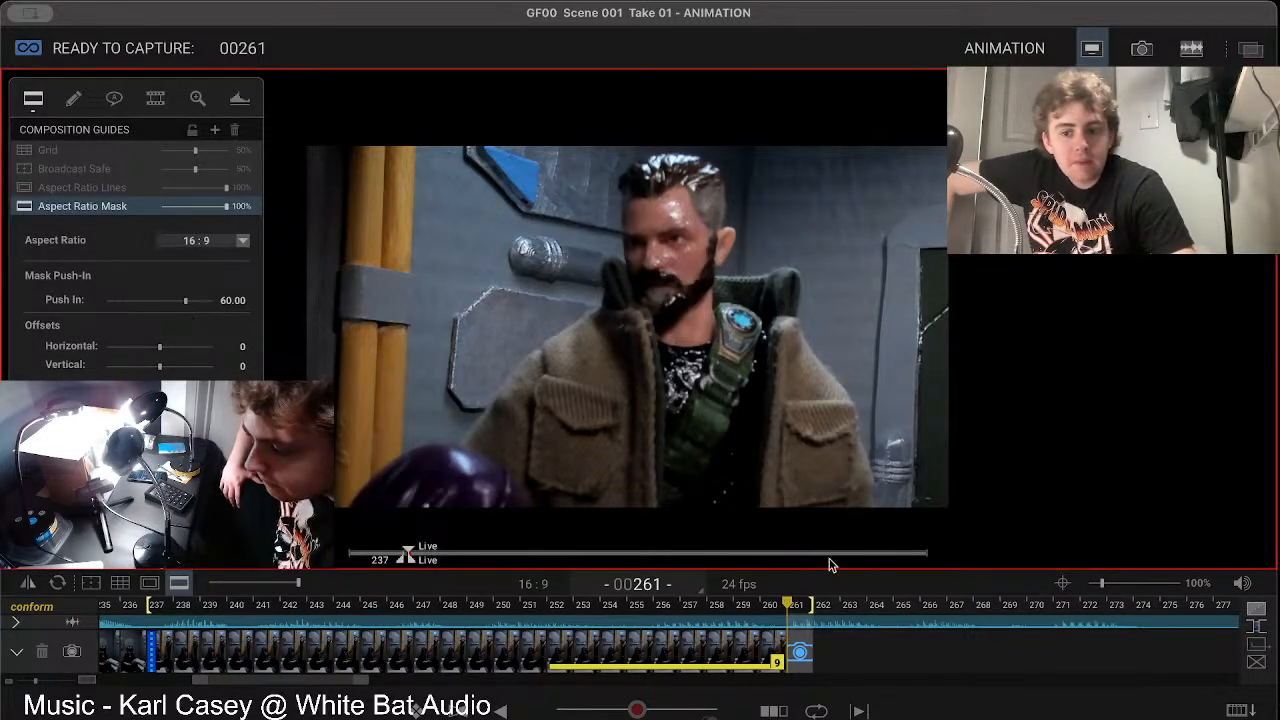
{"action": "left_click_drag", "start_coordinate": [1103, 588], "coordinate": [1098, 590]}
{"action": "mouse_move", "coordinate": [326, 361]}
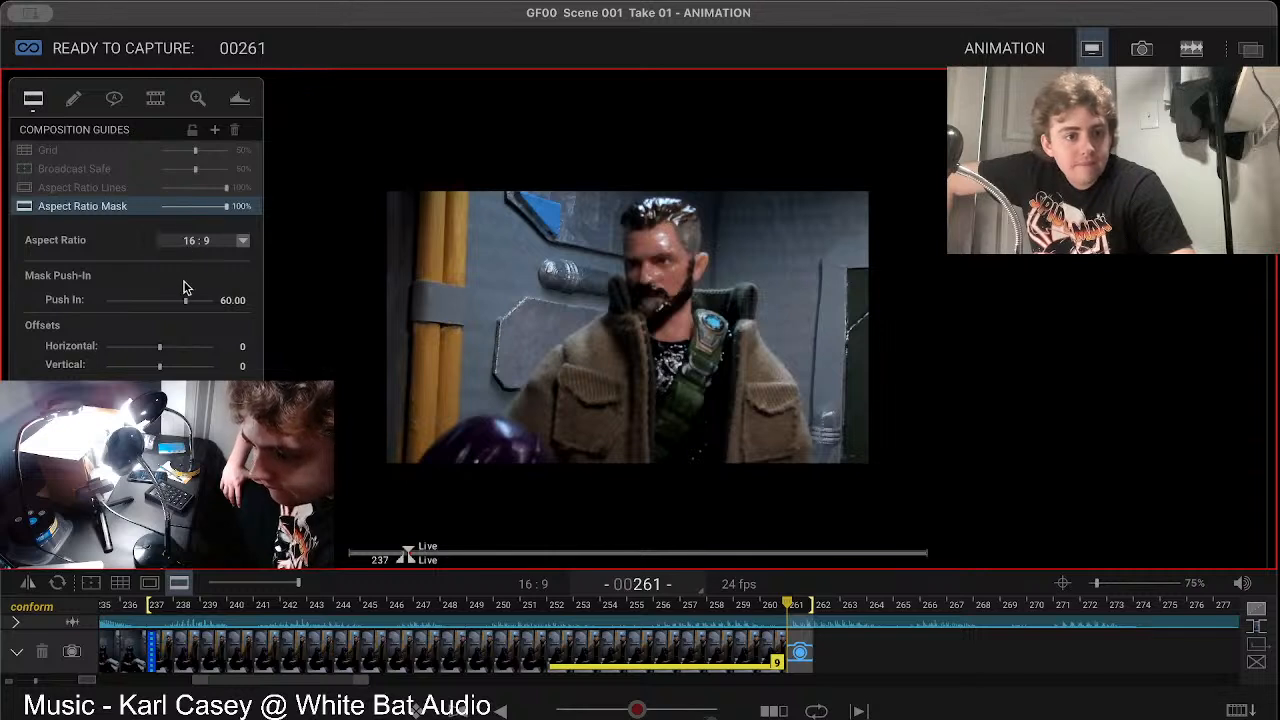
{"action": "left_click_drag", "start_coordinate": [187, 306], "coordinate": [145, 312]}
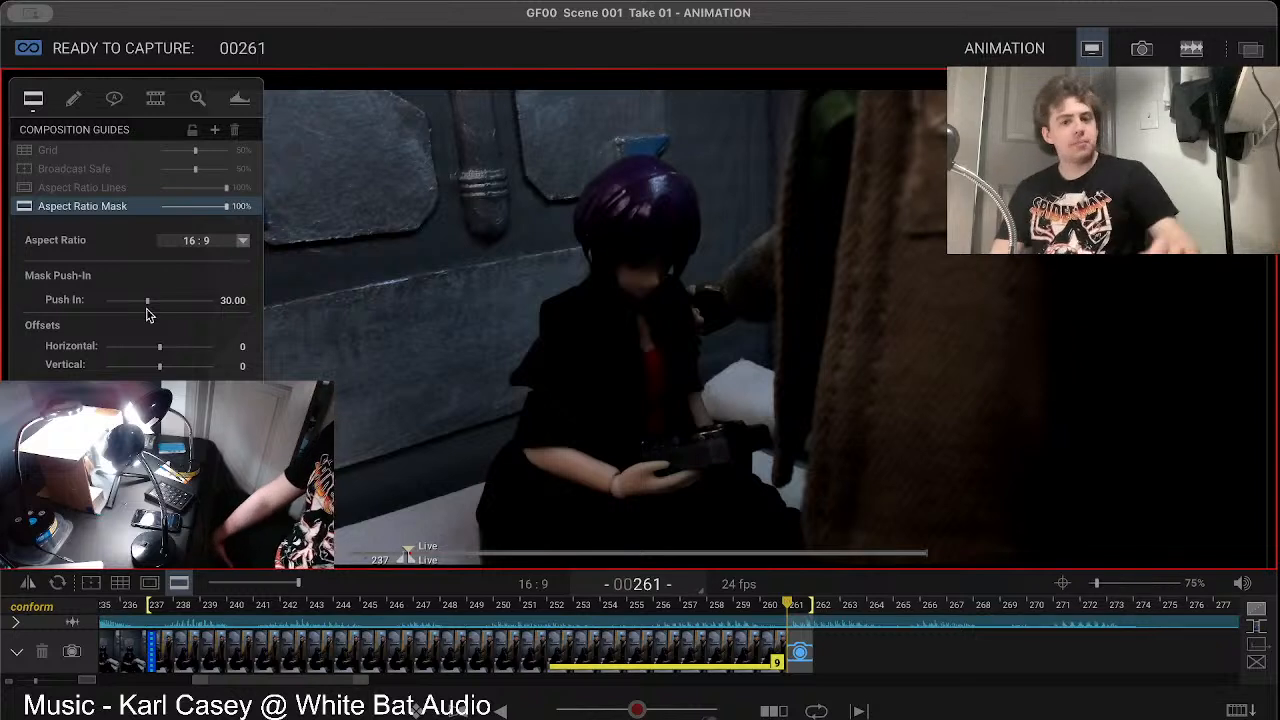
Step: Draw a white downward arrow beside the purple-haired figure's head to mark the hand's path, and clear the drawing
{"action": "left_click", "coordinate": [73, 100]}
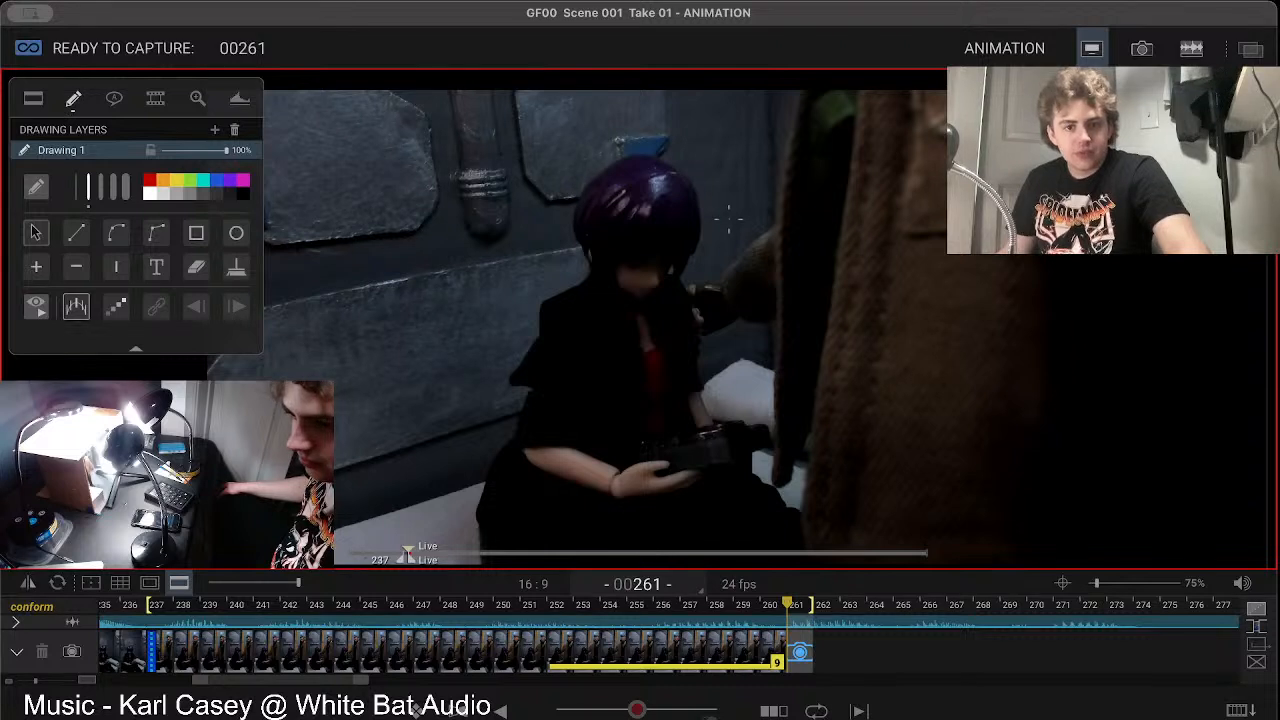
{"action": "left_click_drag", "start_coordinate": [735, 128], "coordinate": [722, 272]}
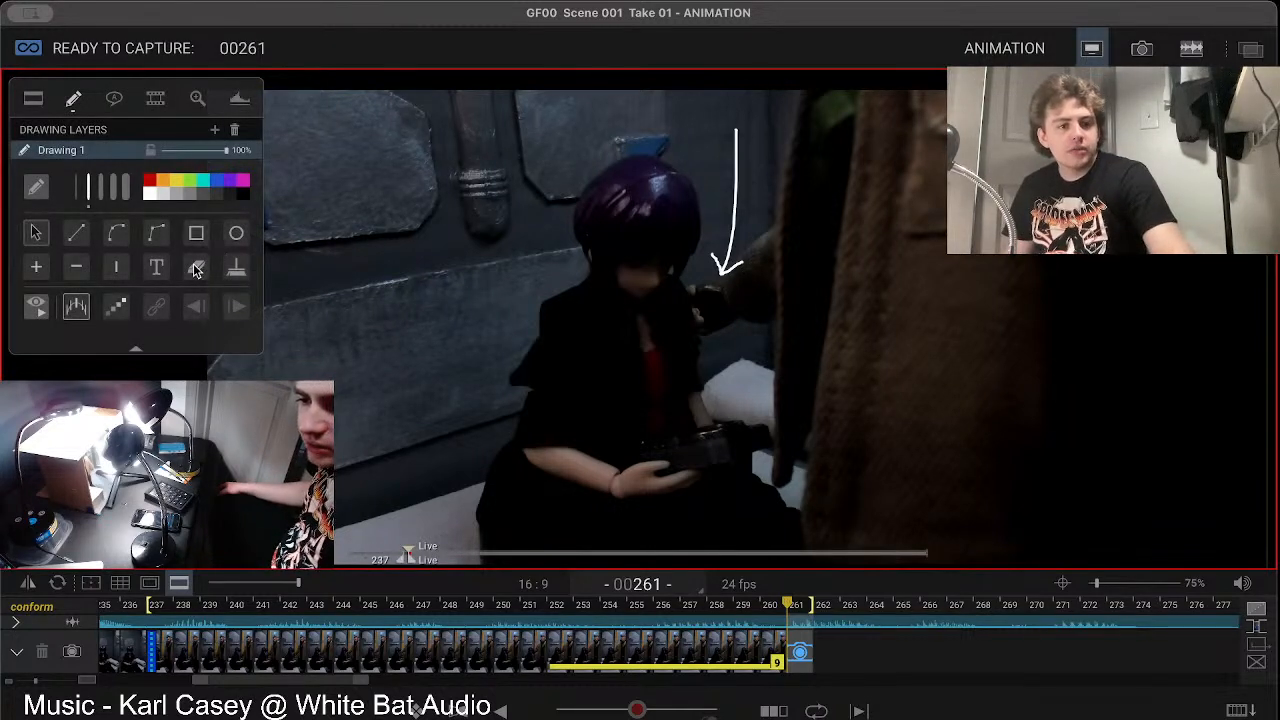
{"action": "left_click", "coordinate": [234, 274]}
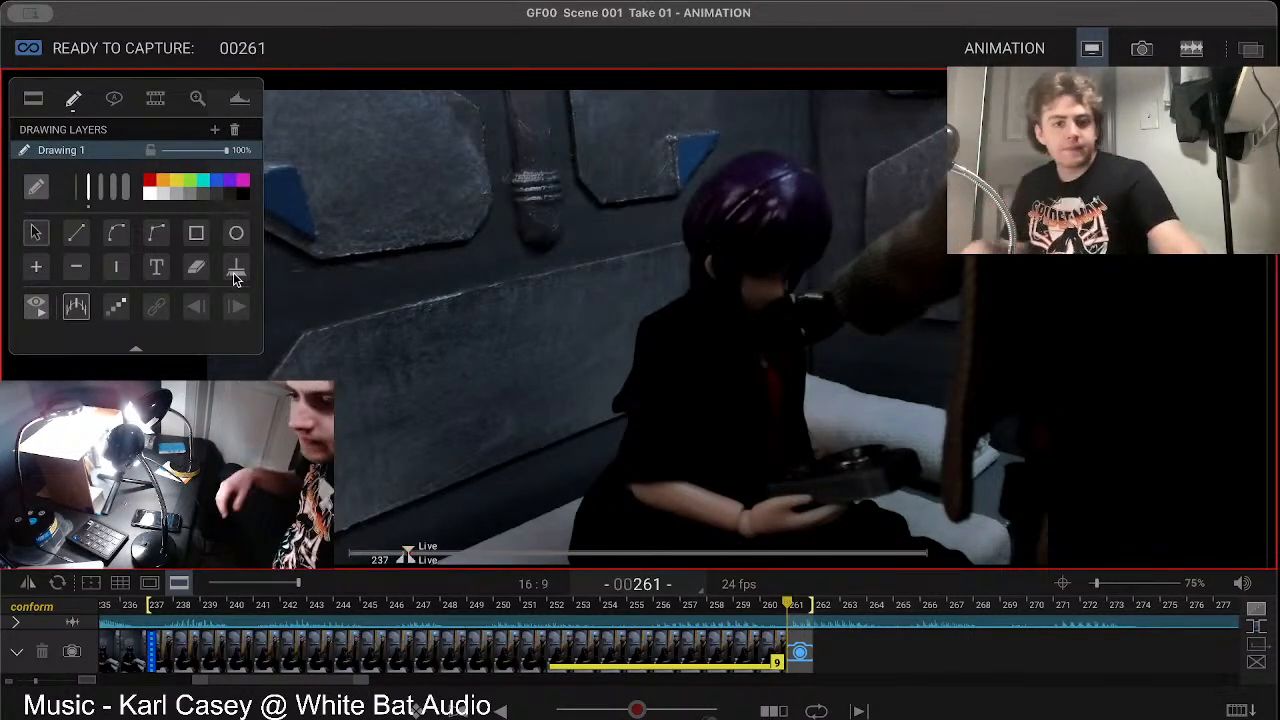
Step: Set the aspect ratio mask's push-in to 52 and return the view zoom to 100% to frame the new shot
{"action": "left_click", "coordinate": [33, 100]}
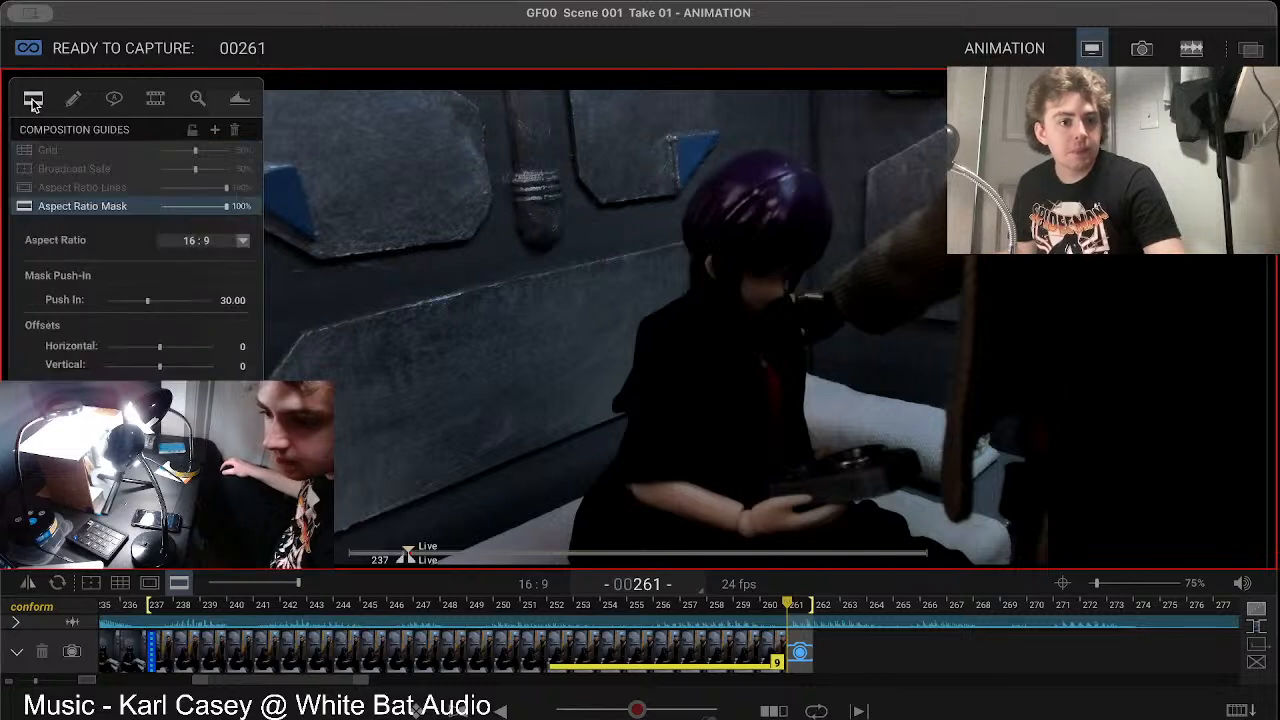
{"action": "left_click_drag", "start_coordinate": [147, 301], "coordinate": [170, 311]}
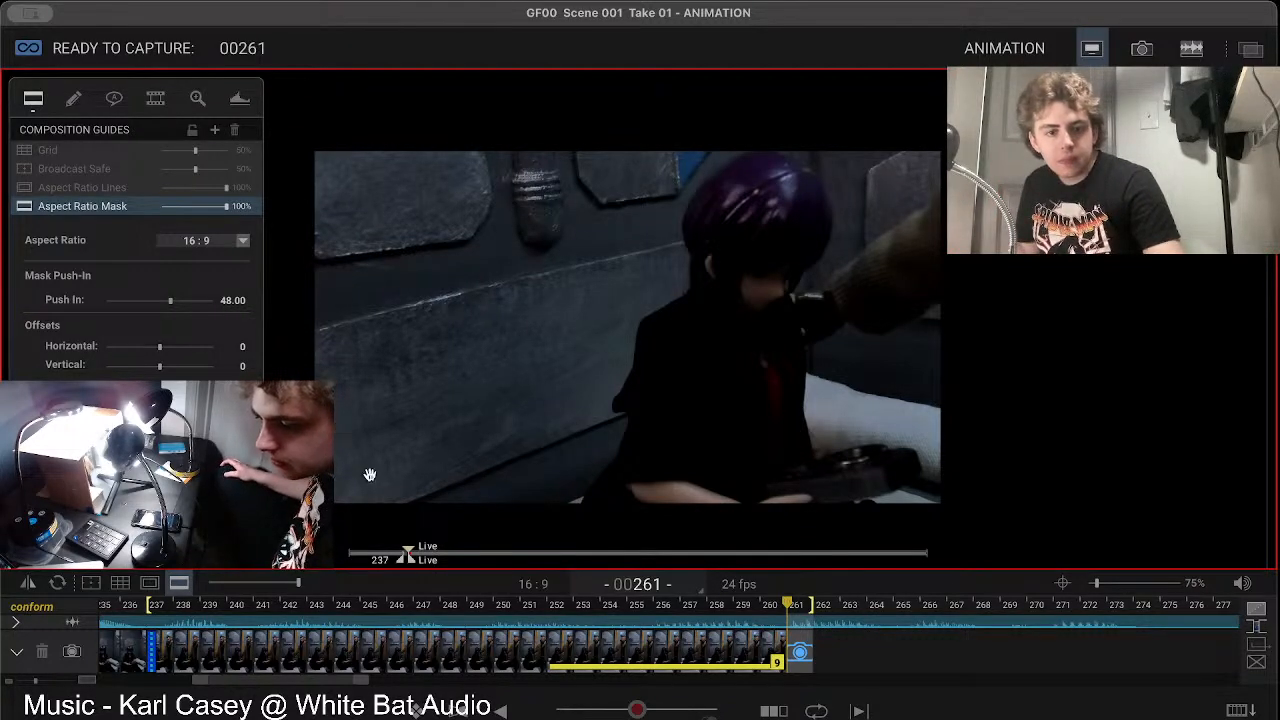
{"action": "left_click", "coordinate": [1100, 586]}
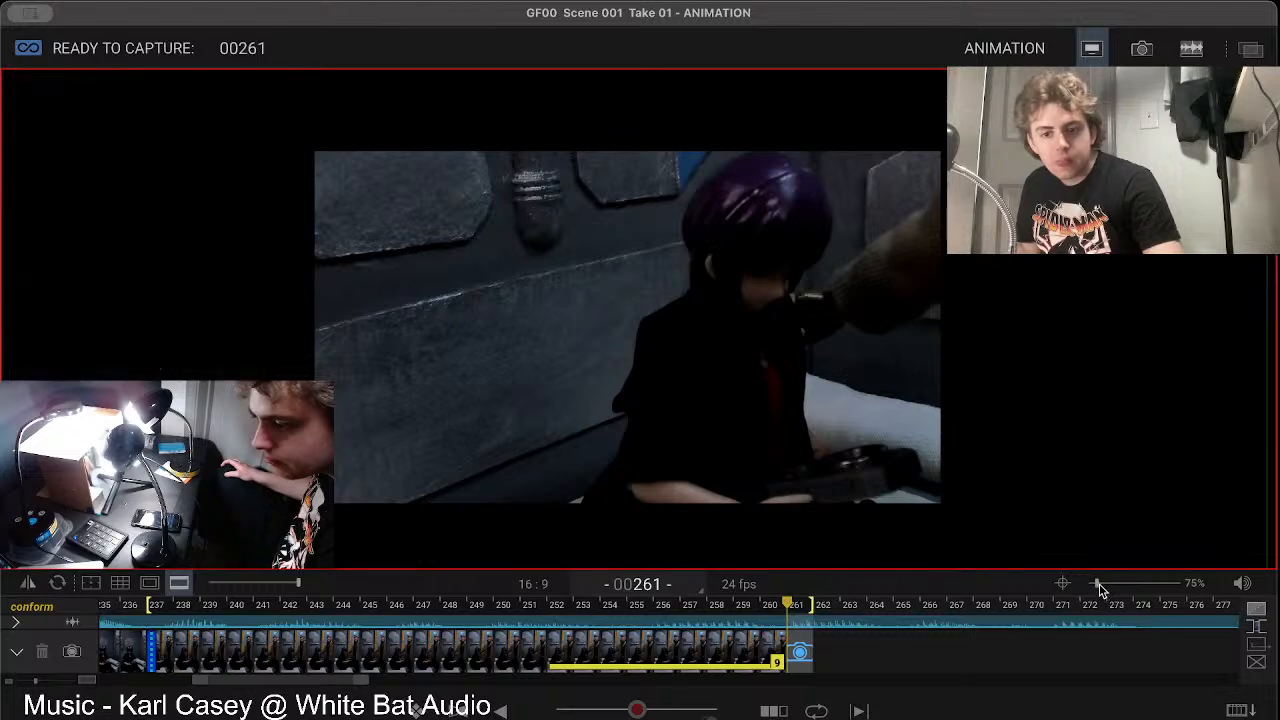
{"action": "left_click", "coordinate": [1100, 586]}
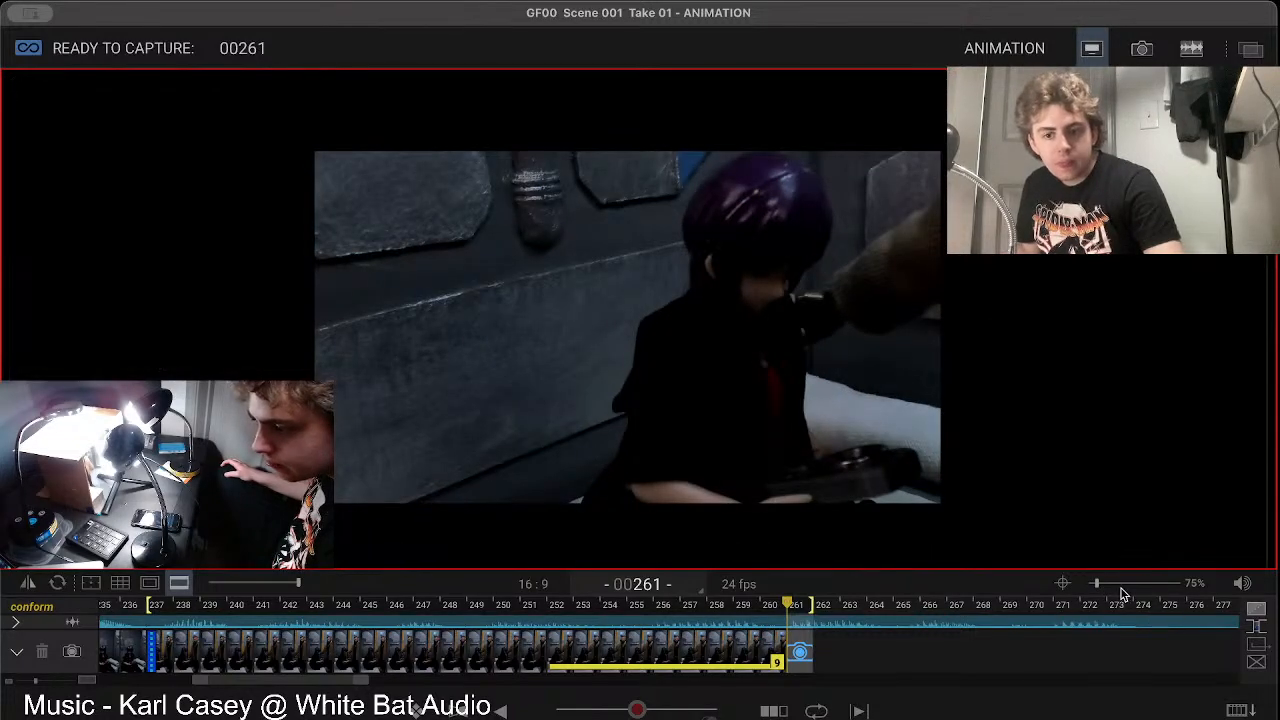
{"action": "left_click", "coordinate": [1100, 587]}
{"action": "left_click", "coordinate": [1100, 587]}
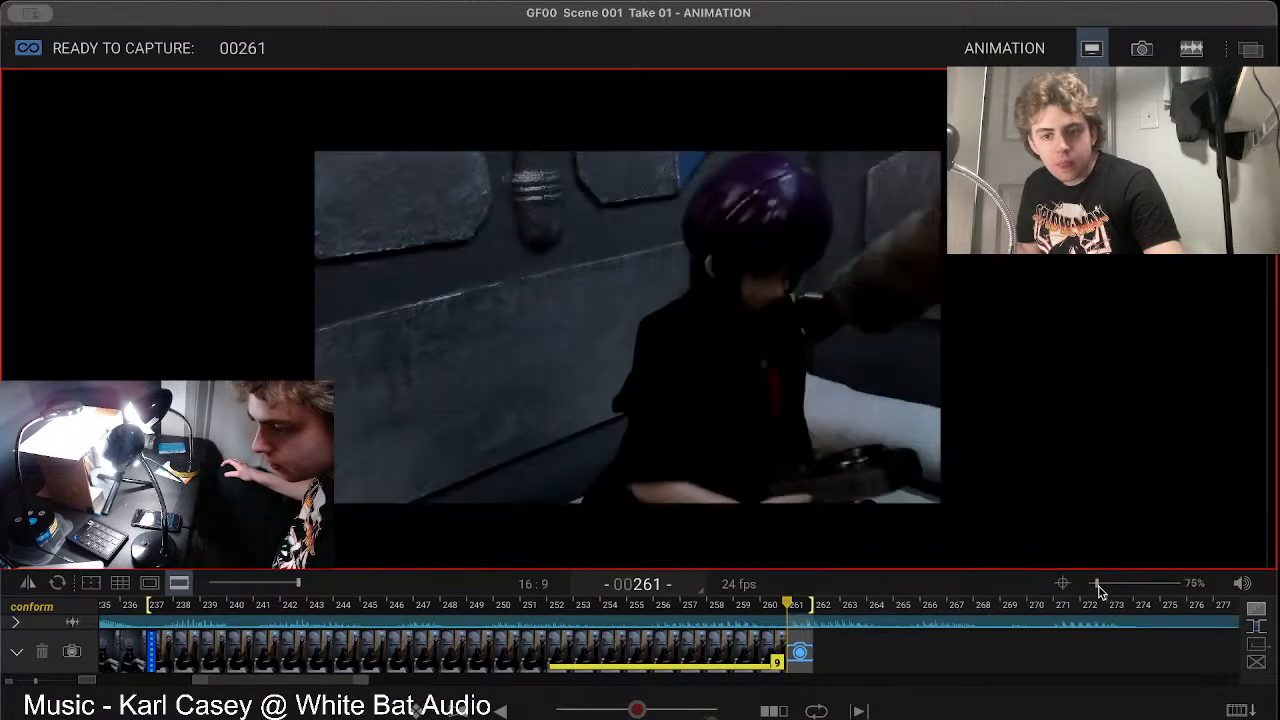
{"action": "left_click_drag", "start_coordinate": [1100, 588], "coordinate": [1104, 588]}
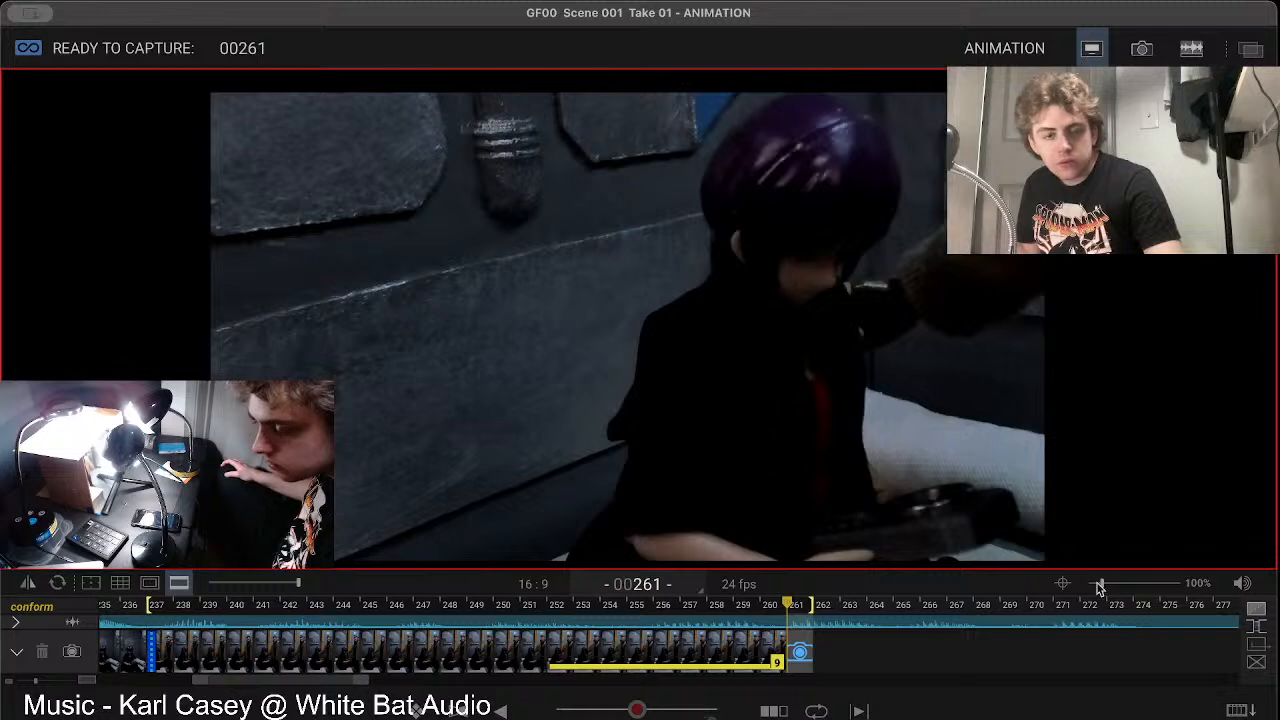
{"action": "left_click_drag", "start_coordinate": [171, 302], "coordinate": [174, 305]}
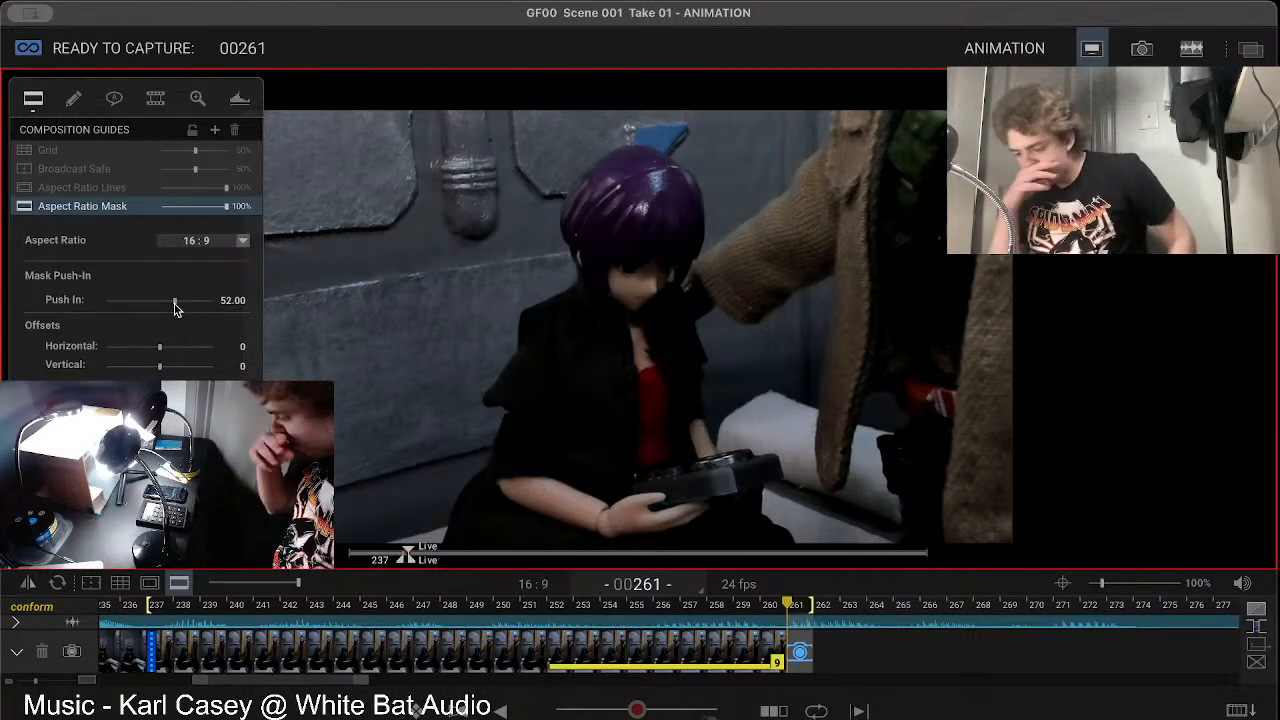
Step: Play back the previous shot and step back through its last frames to compare them with the live view
{"action": "key", "text": "0"}
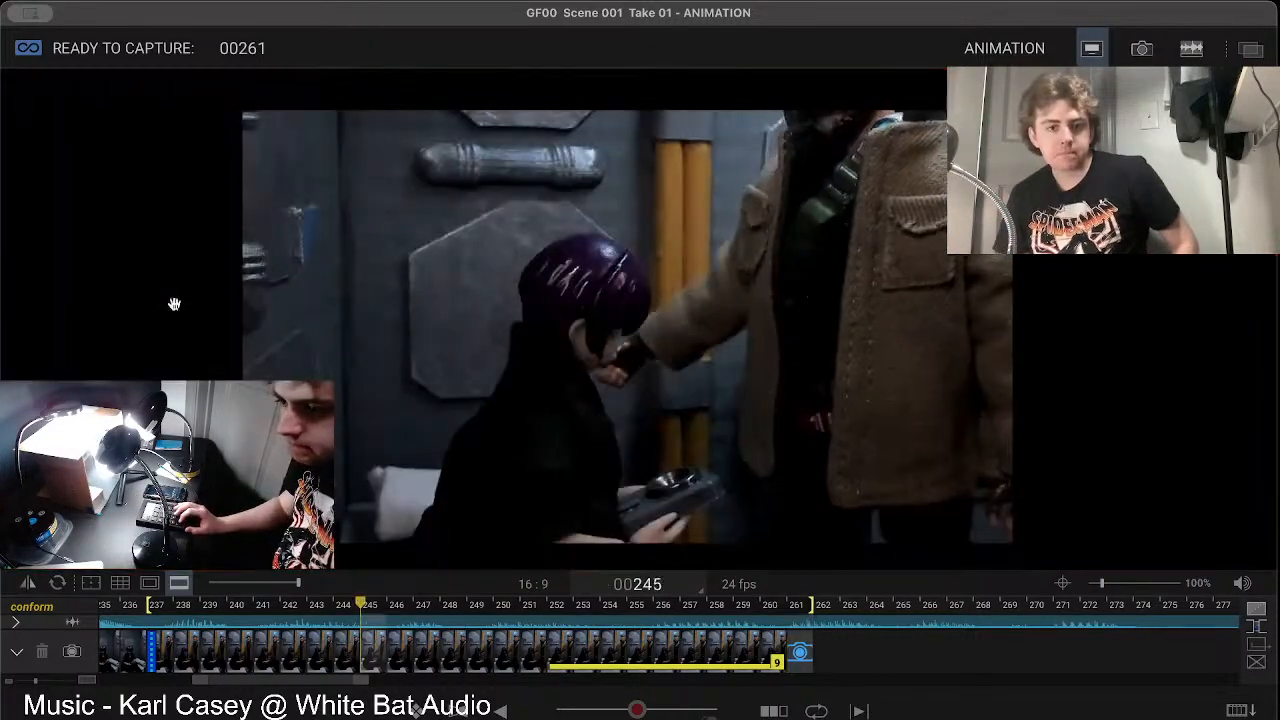
{"action": "key", "text": "1"}
{"action": "key", "text": "1"}
{"action": "key", "text": "1"}
{"action": "key", "text": "1"}
{"action": "key", "text": "1"}
{"action": "key", "text": "1"}
{"action": "key", "text": "1"}
{"action": "key", "text": "1"}
{"action": "key", "text": "1"}
{"action": "key", "text": "1"}
{"action": "key", "text": "1"}
{"action": "key", "text": "1"}
{"action": "key", "text": "1"}
{"action": "key", "text": "1"}
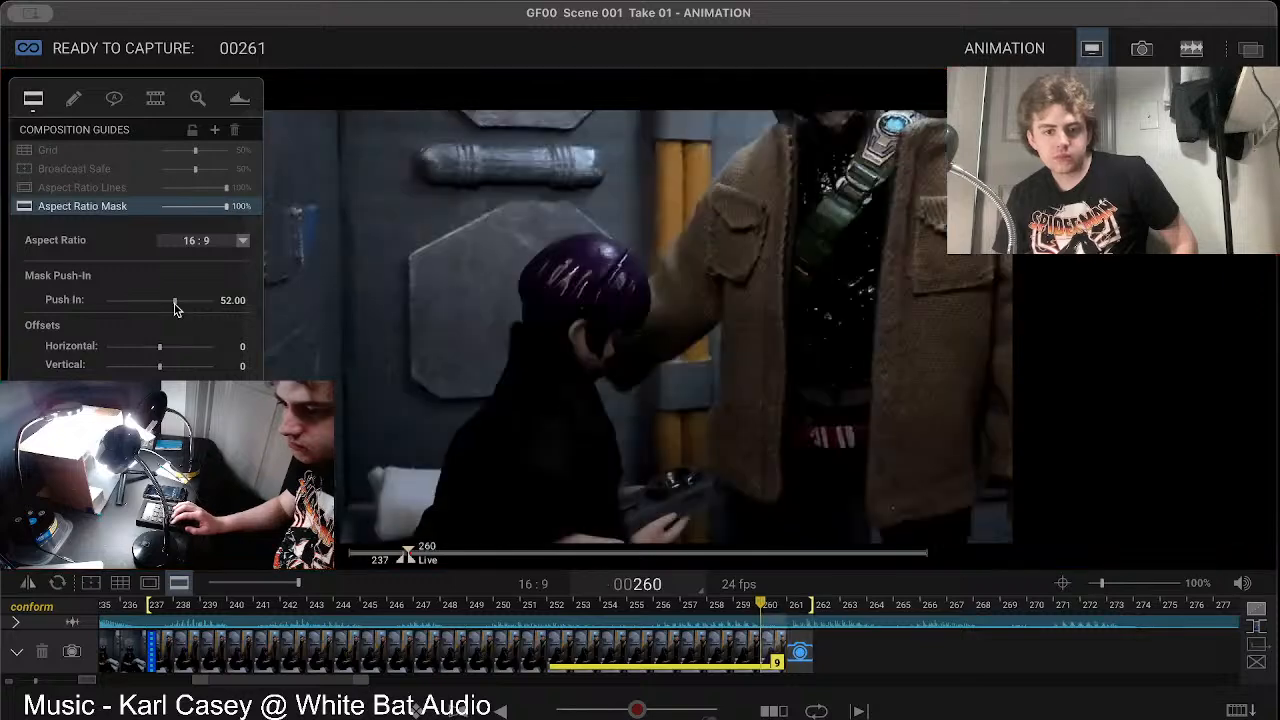
{"action": "key", "text": "1"}
{"action": "key", "text": "1"}
{"action": "key", "text": "1"}
{"action": "key", "text": "1"}
{"action": "key", "text": "1"}
{"action": "key", "text": "1"}
{"action": "key", "text": "1"}
{"action": "key", "text": "1"}
{"action": "key", "text": "1"}
{"action": "key", "text": "1"}
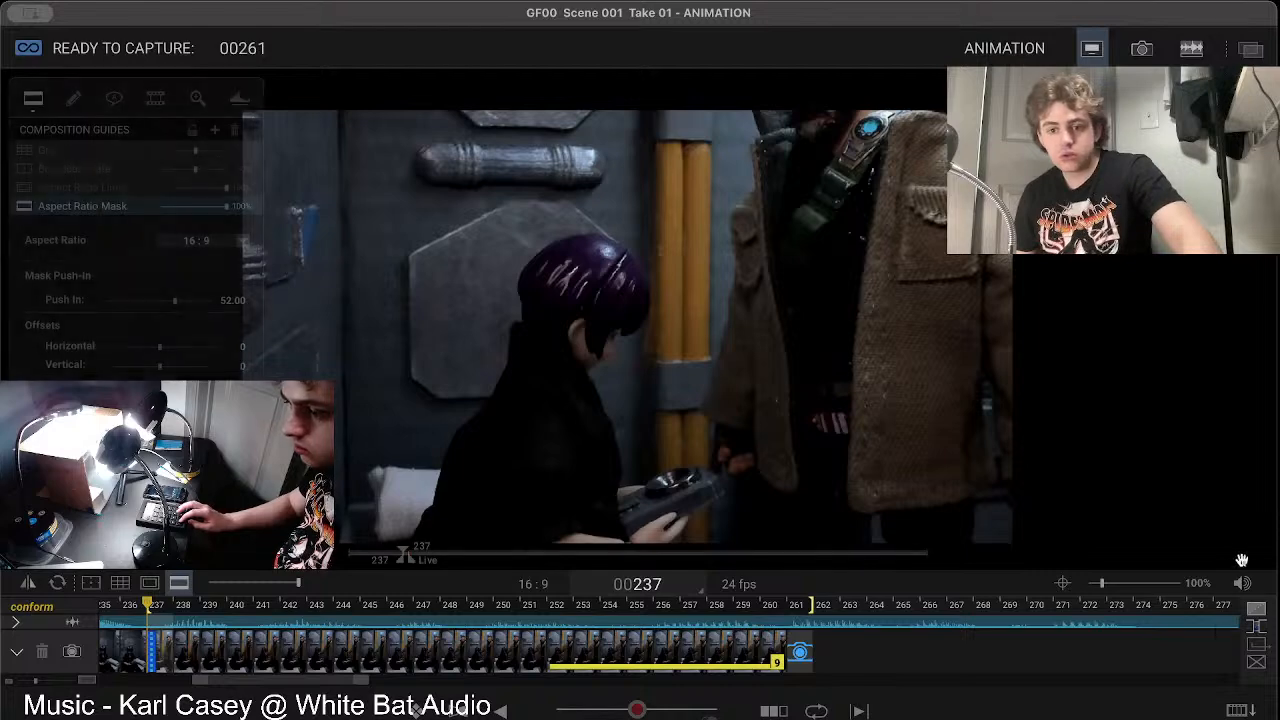
Step: Adjust the audio playback volume to slightly above the middle, replaying the shot to check the level
{"action": "mouse_move", "coordinate": [1242, 582]}
{"action": "left_click_drag", "start_coordinate": [1240, 507], "coordinate": [1241, 486]}
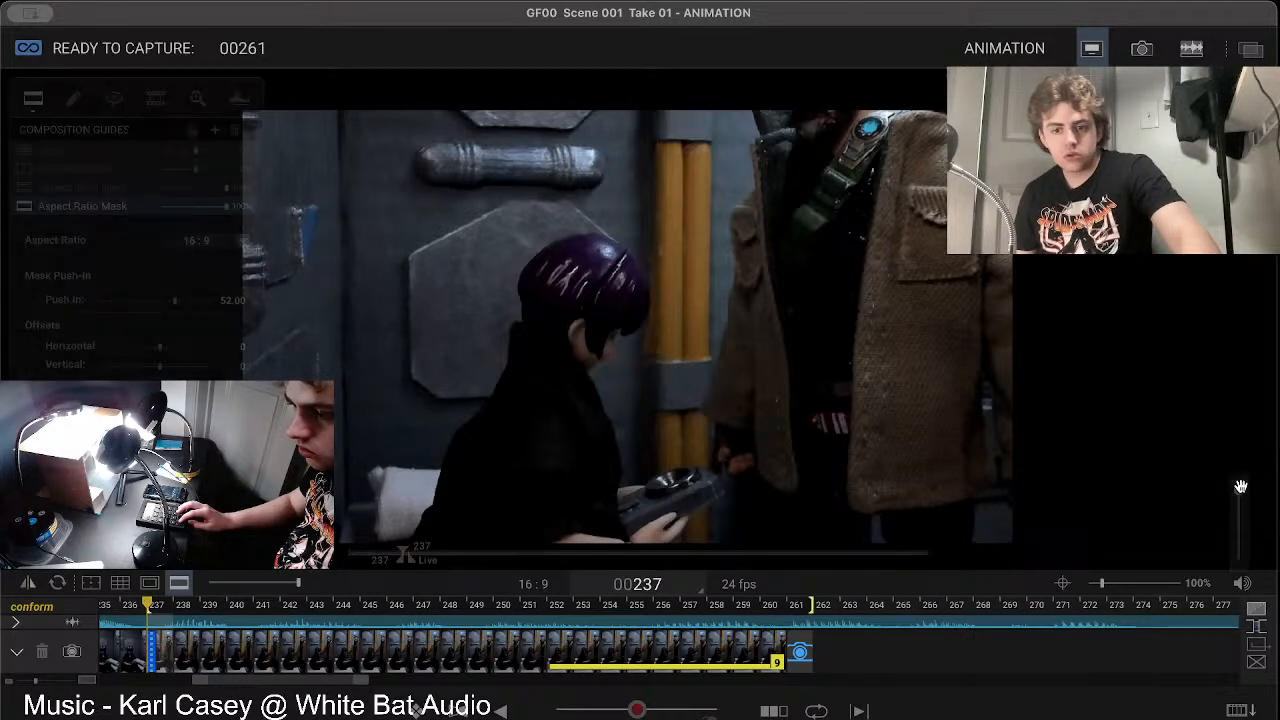
{"action": "key", "text": "0"}
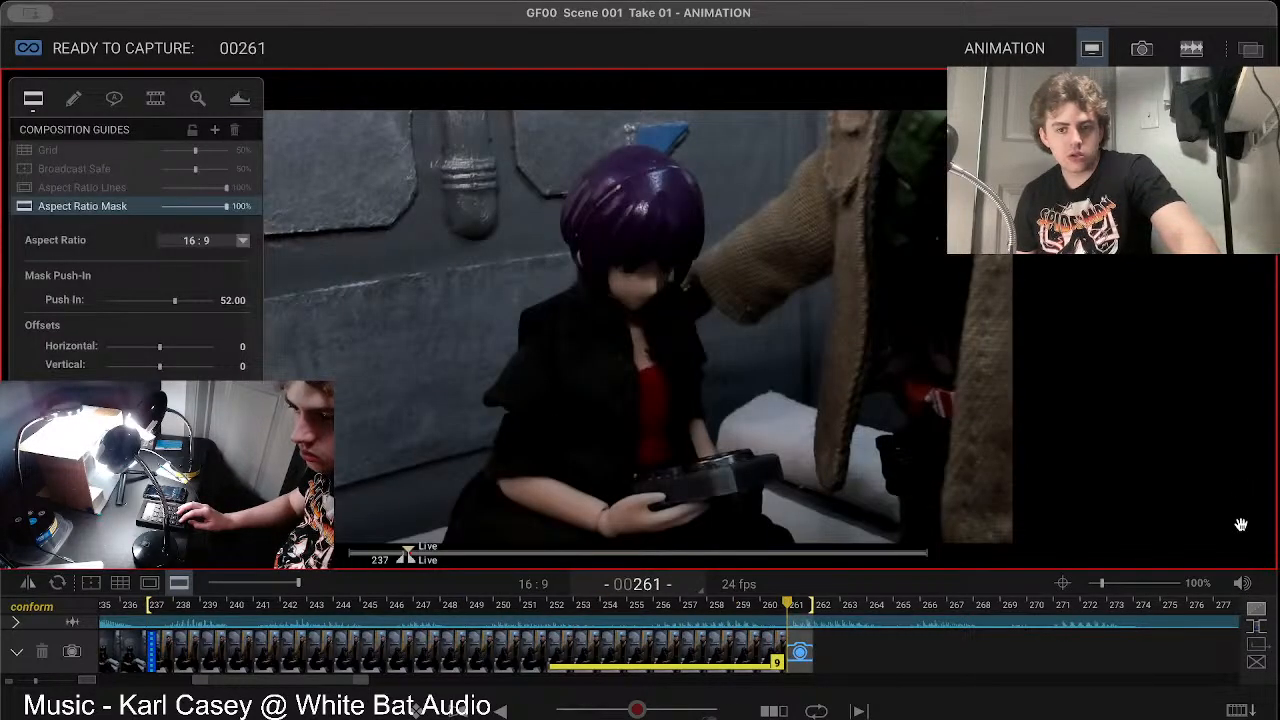
{"action": "mouse_move", "coordinate": [1248, 586]}
{"action": "left_click", "coordinate": [1240, 516]}
{"action": "left_click", "coordinate": [1240, 516]}
{"action": "left_click", "coordinate": [1240, 516]}
{"action": "left_click", "coordinate": [1240, 516]}
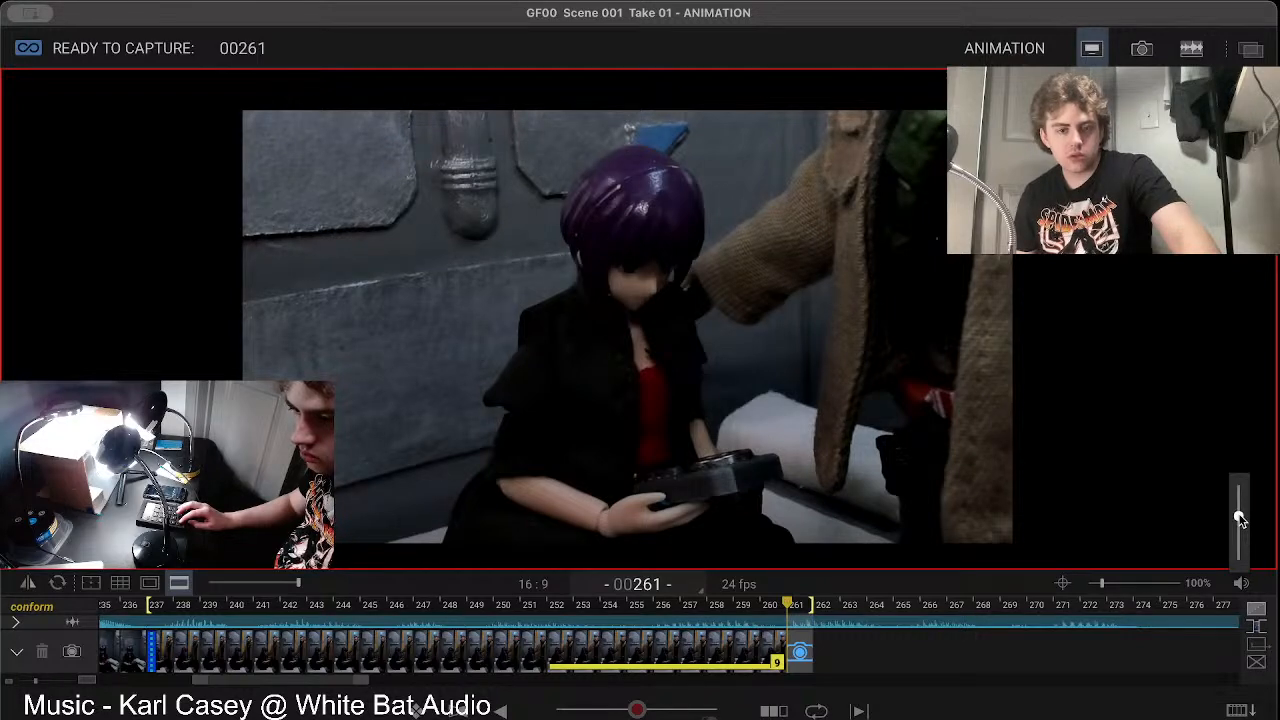
Step: Play the shot and move through the timeline past the live frame to around frame 273 to check the upcoming audio
{"action": "key", "text": "0"}
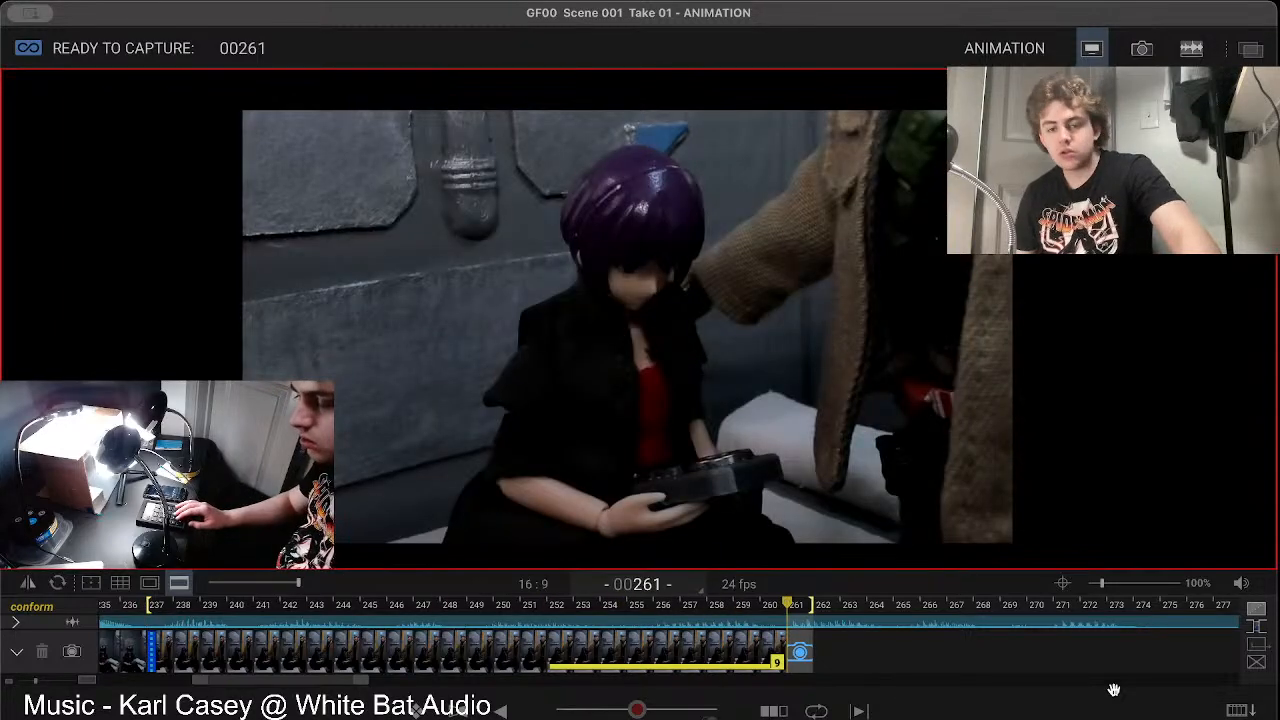
{"action": "key", "text": "Right"}
{"action": "key", "text": "Right"}
{"action": "key", "text": "Right"}
{"action": "key", "text": "Right"}
{"action": "key", "text": "Right"}
{"action": "key", "text": "Right"}
{"action": "key", "text": "Right"}
{"action": "key", "text": "Right"}
{"action": "key", "text": "Right"}
{"action": "key", "text": "Right"}
{"action": "key", "text": "Right"}
{"action": "key", "text": "Right"}
{"action": "key", "text": "Right"}
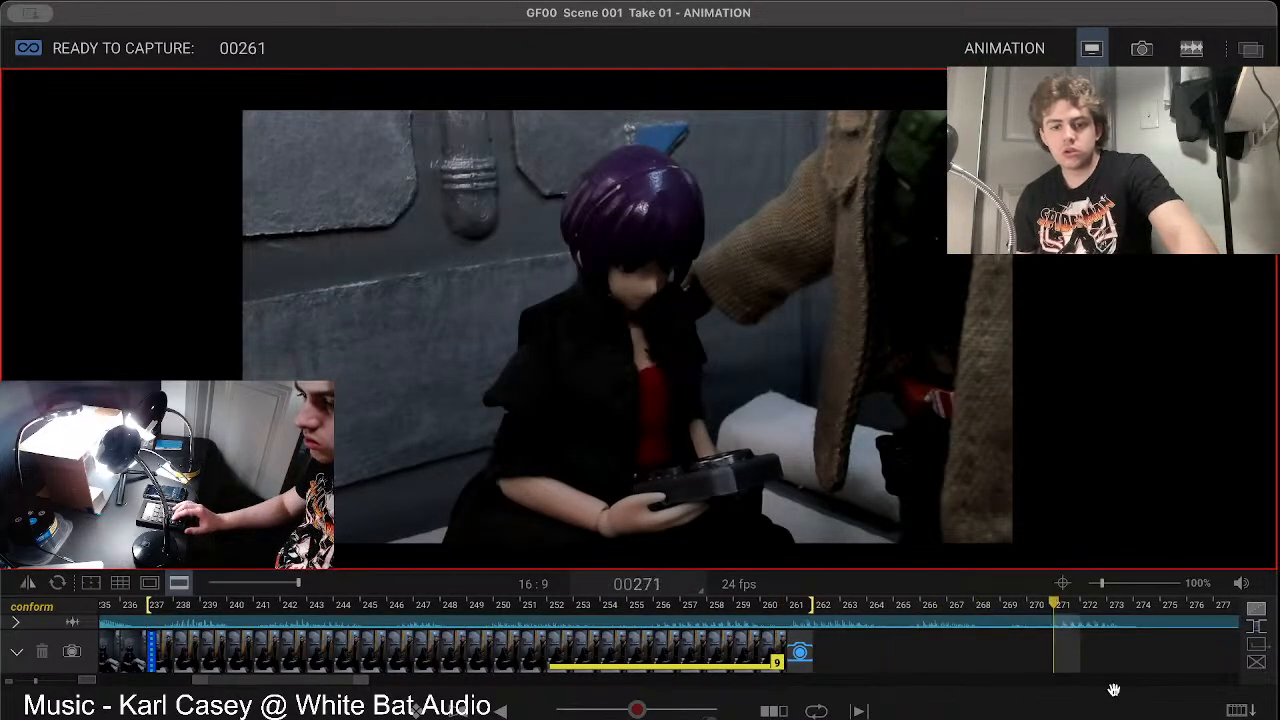
{"action": "key", "text": "Left"}
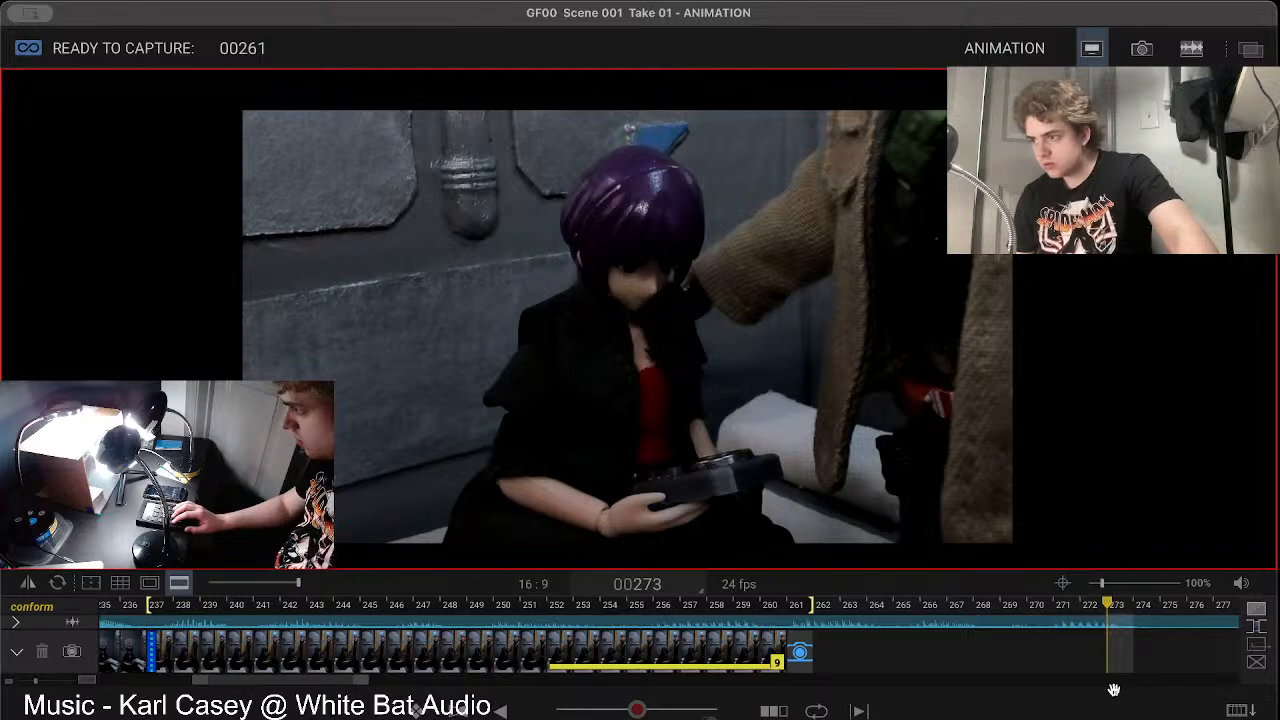
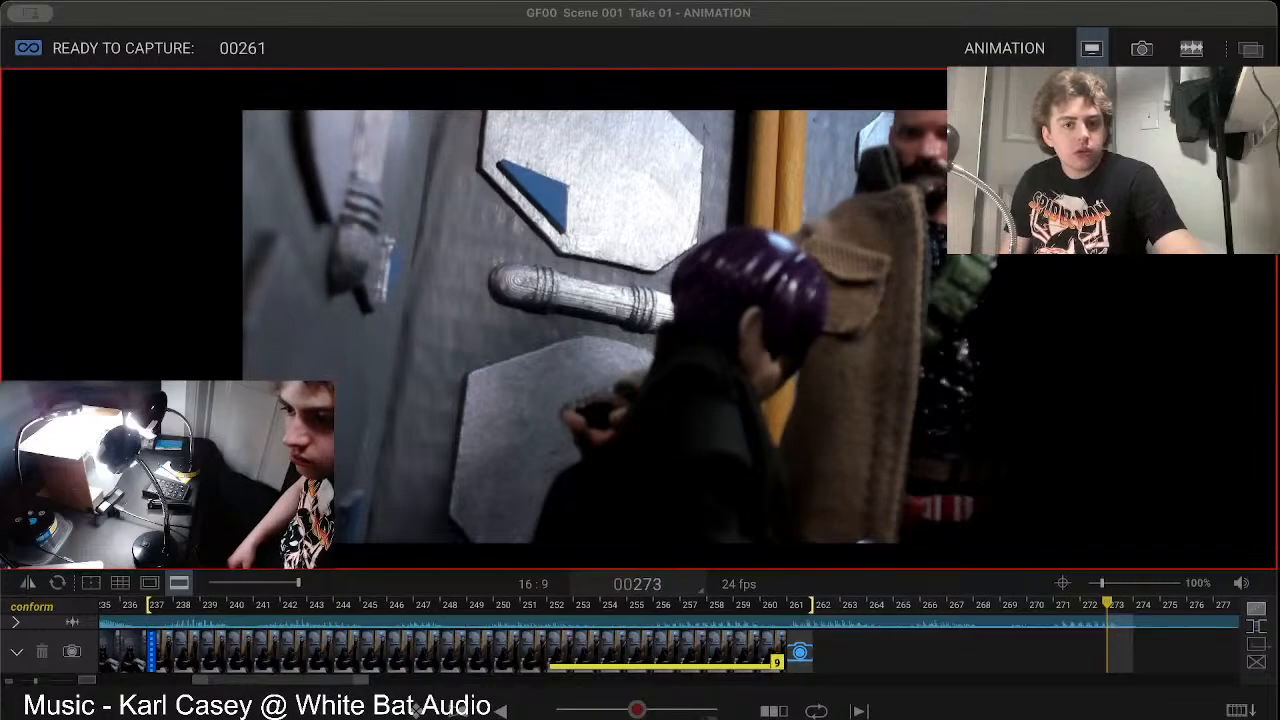
Step: Overlay the composition grid on the live view to check the framing of both figures, and hide it again
{"action": "left_click", "coordinate": [1112, 363]}
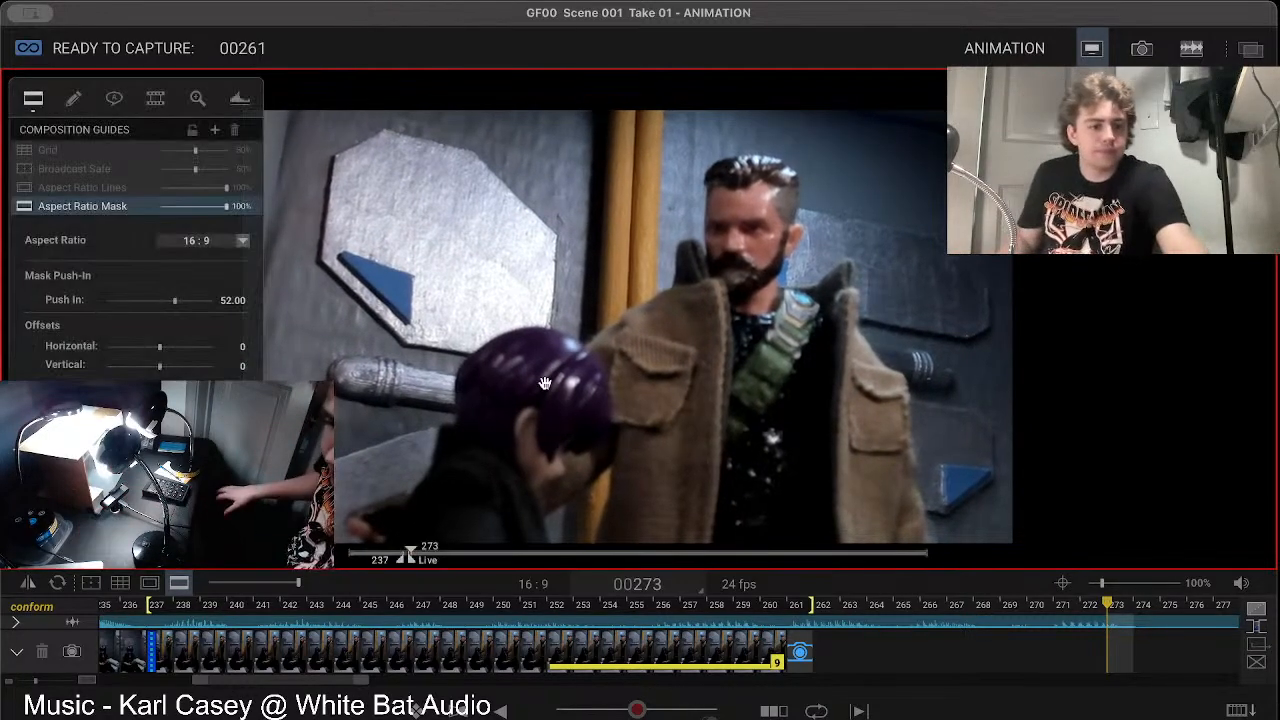
{"action": "left_click", "coordinate": [120, 584]}
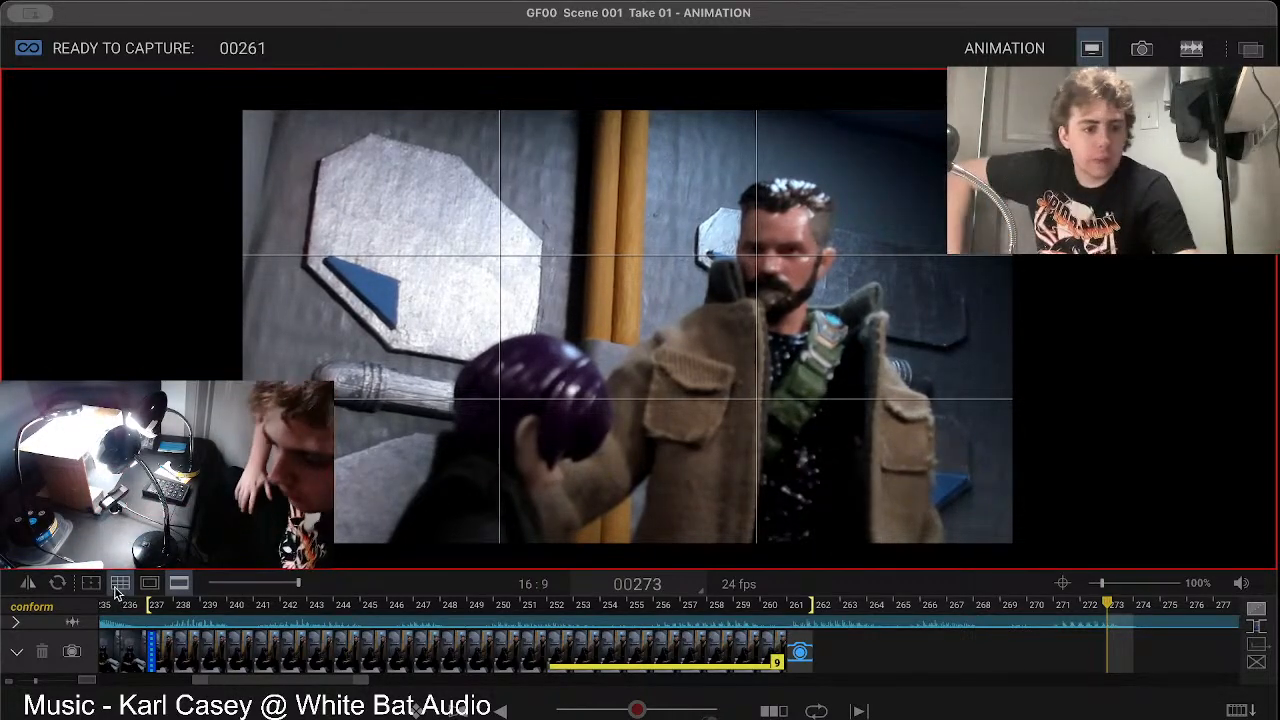
{"action": "left_click", "coordinate": [116, 586]}
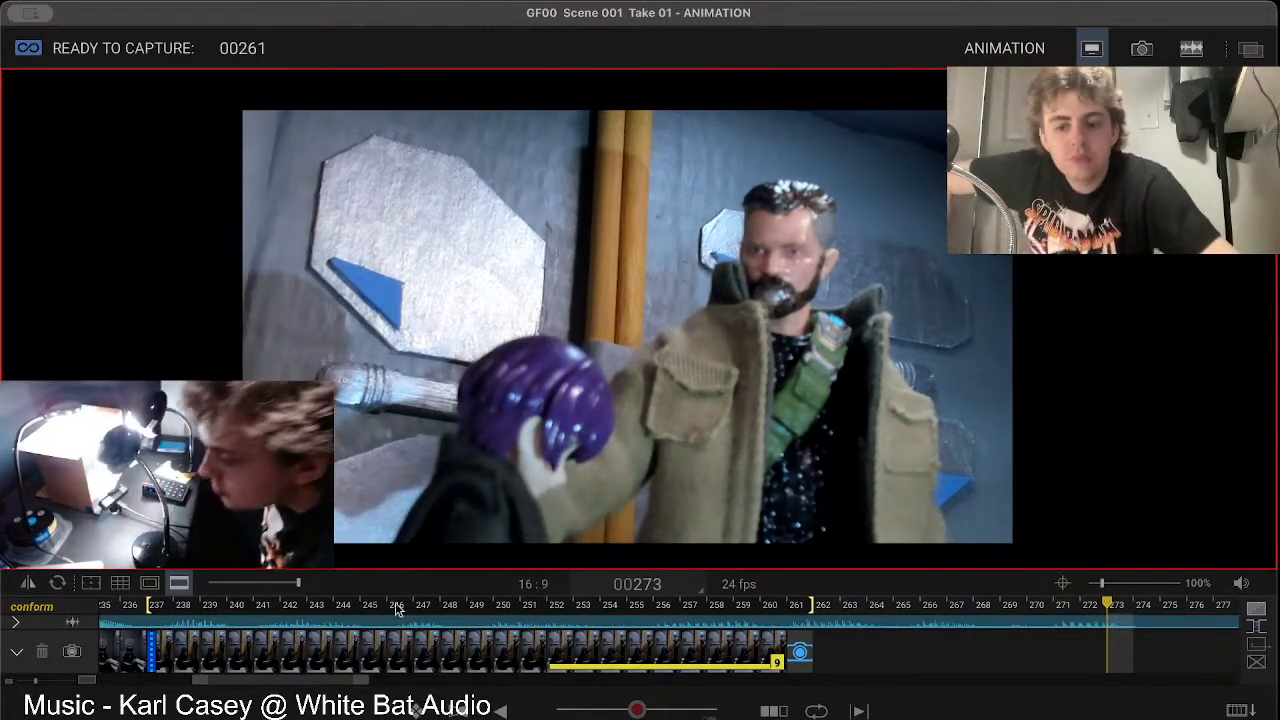
Step: Return to live frame 261 and set the camera focus to 6280 for the two-figure shot
{"action": "left_click", "coordinate": [795, 652]}
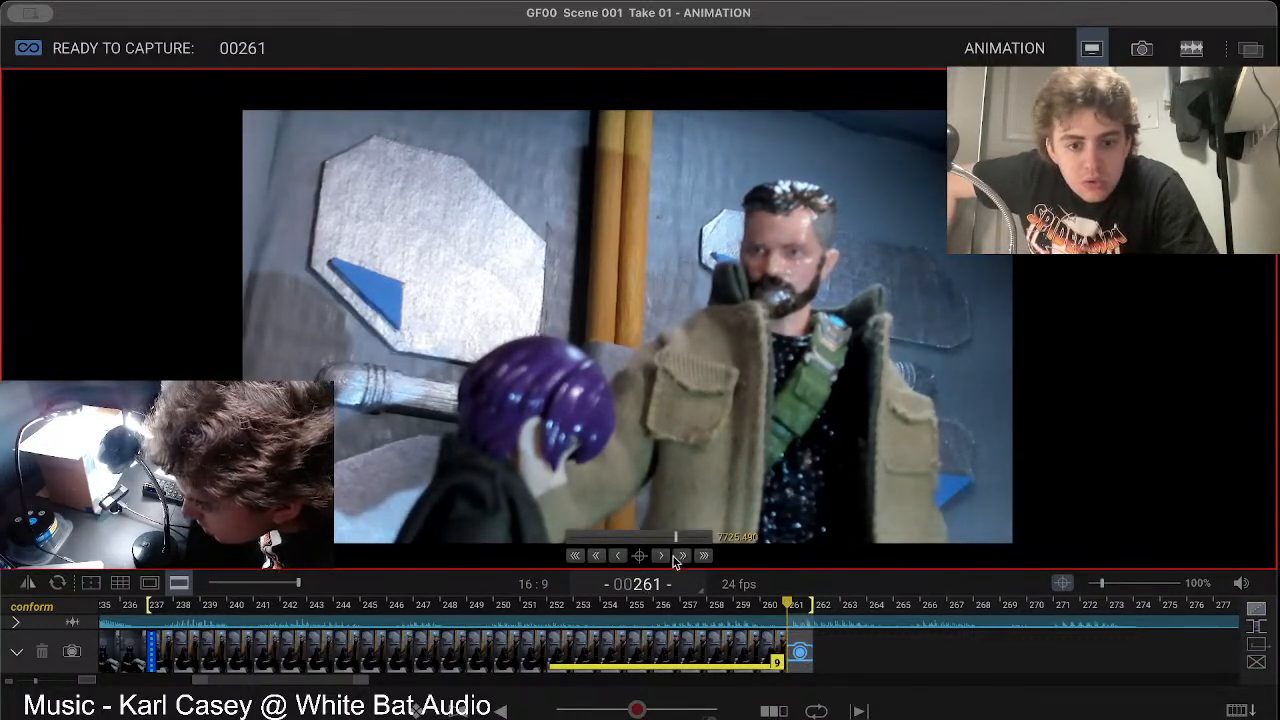
{"action": "mouse_move", "coordinate": [675, 540]}
{"action": "left_mouse_down"}
{"action": "mouse_move", "coordinate": [593, 548]}
{"action": "mouse_move", "coordinate": [674, 549]}
{"action": "left_mouse_up"}
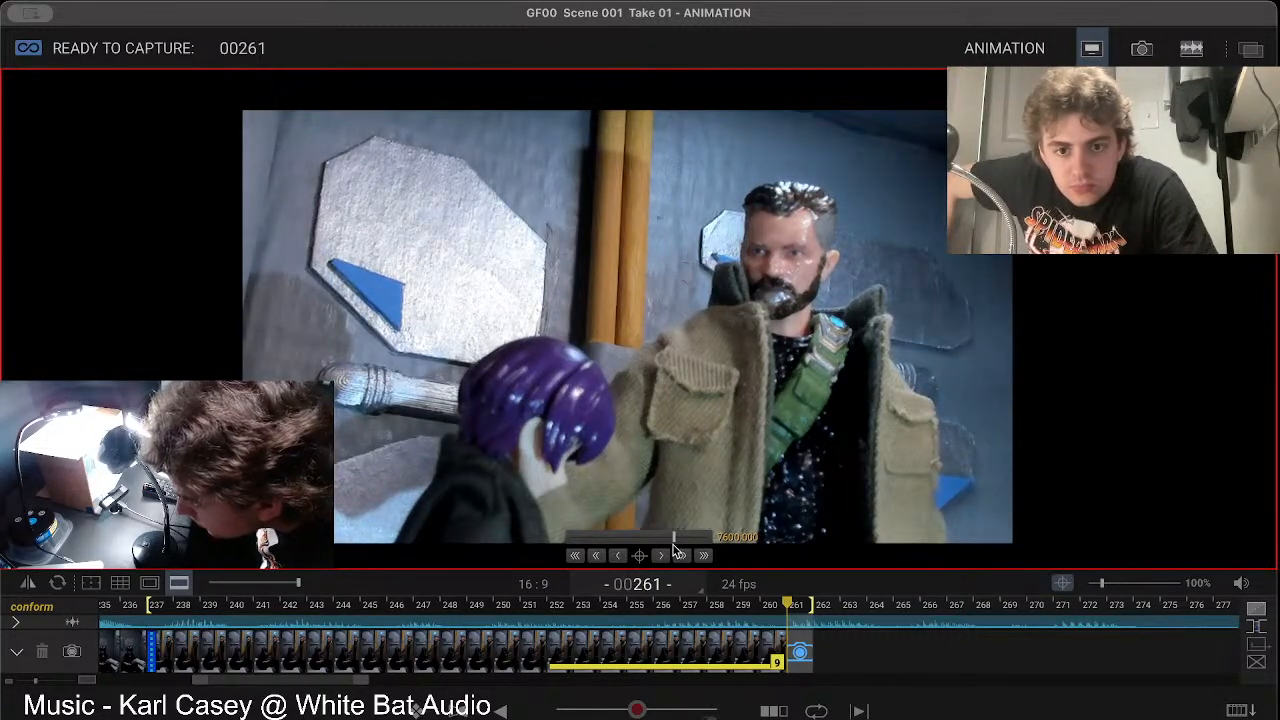
{"action": "left_click_drag", "start_coordinate": [674, 549], "coordinate": [655, 540]}
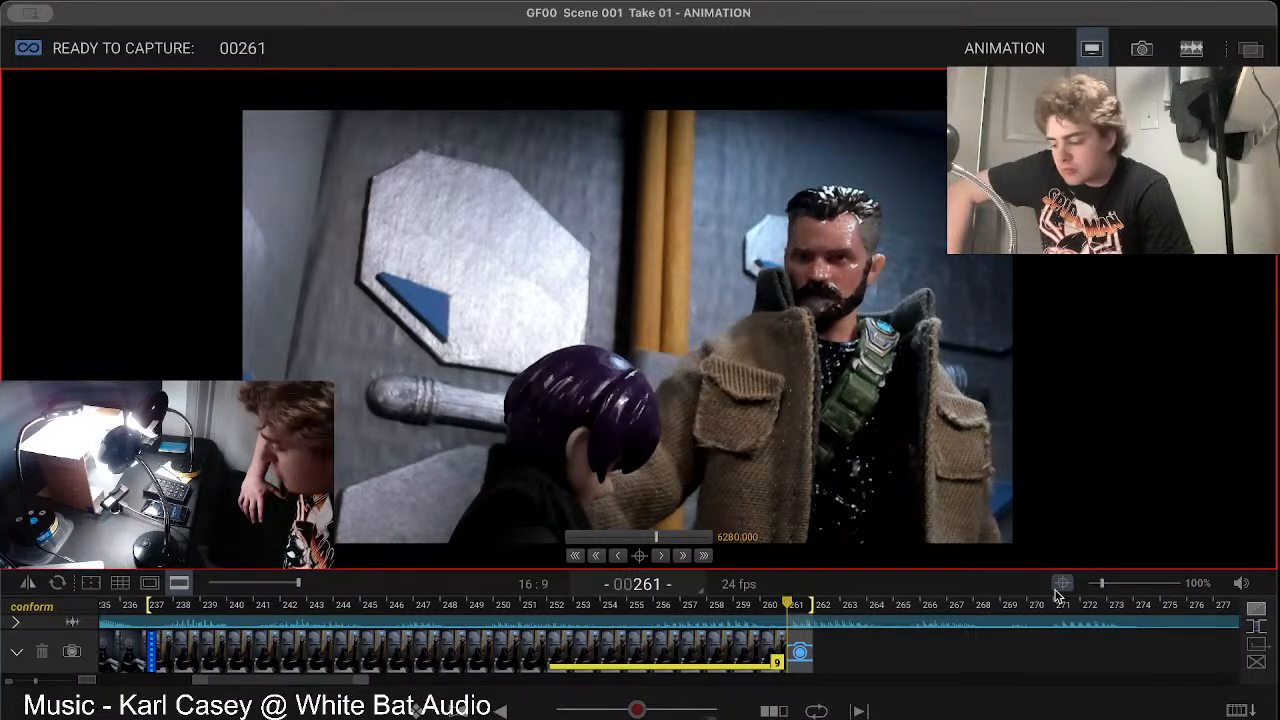
Step: Step back and forth through the timeline between frames 261 and 274 to hear the upcoming dialogue, and close the focus controls
{"action": "key", "text": "0"}
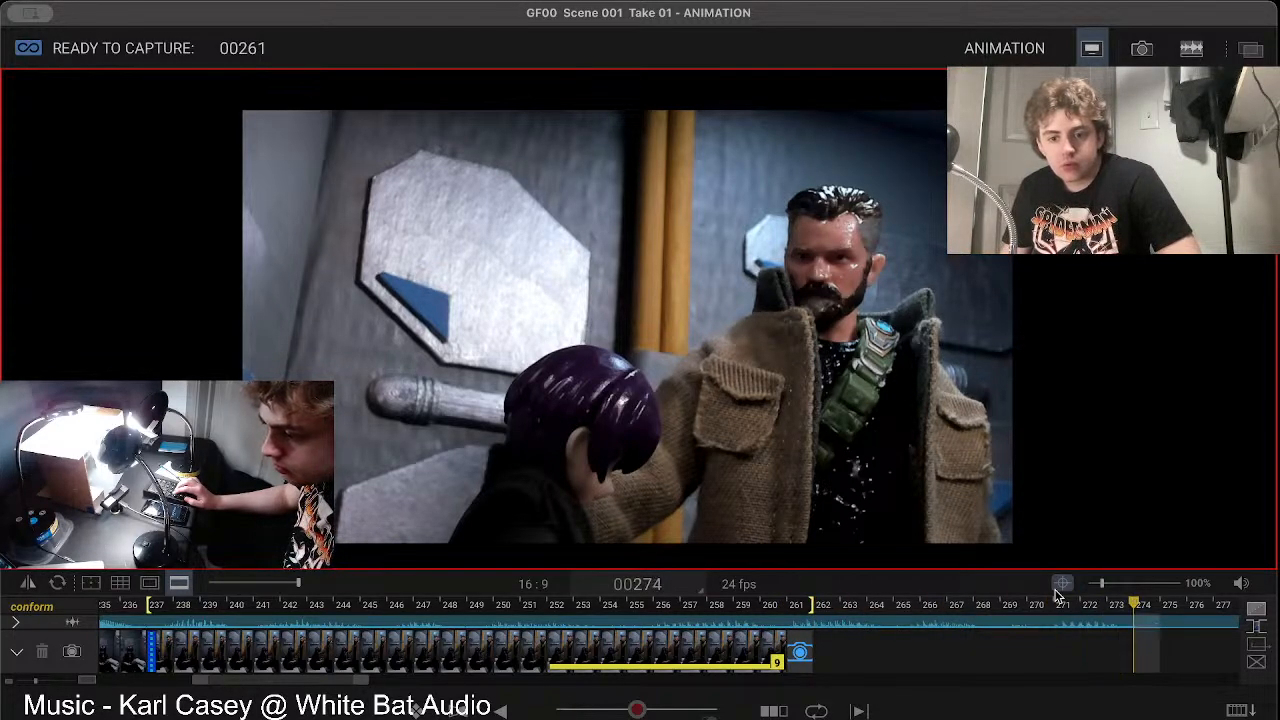
{"action": "key", "text": "Left"}
{"action": "key", "text": "Left"}
{"action": "key", "text": "Left"}
{"action": "key", "text": "Left"}
{"action": "key", "text": "Left"}
{"action": "key", "text": "Left"}
{"action": "key", "text": "Left"}
{"action": "key", "text": "Left"}
{"action": "key", "text": "Left"}
{"action": "key", "text": "Left"}
{"action": "key", "text": "Left"}
{"action": "key", "text": "Left"}
{"action": "key", "text": "Left"}
{"action": "key", "text": "Left"}
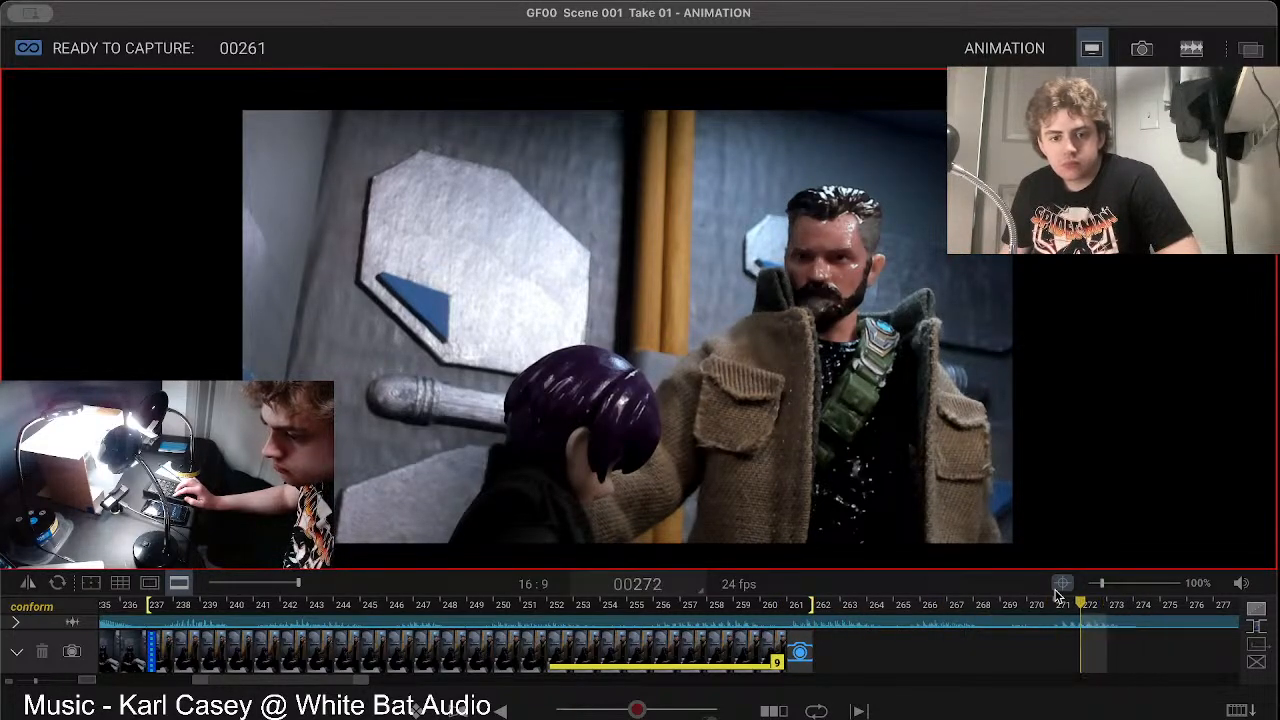
{"action": "key", "text": "Right"}
{"action": "key", "text": "Right"}
{"action": "key", "text": "Right"}
{"action": "key", "text": "Right"}
{"action": "key", "text": "Right"}
{"action": "key", "text": "Right"}
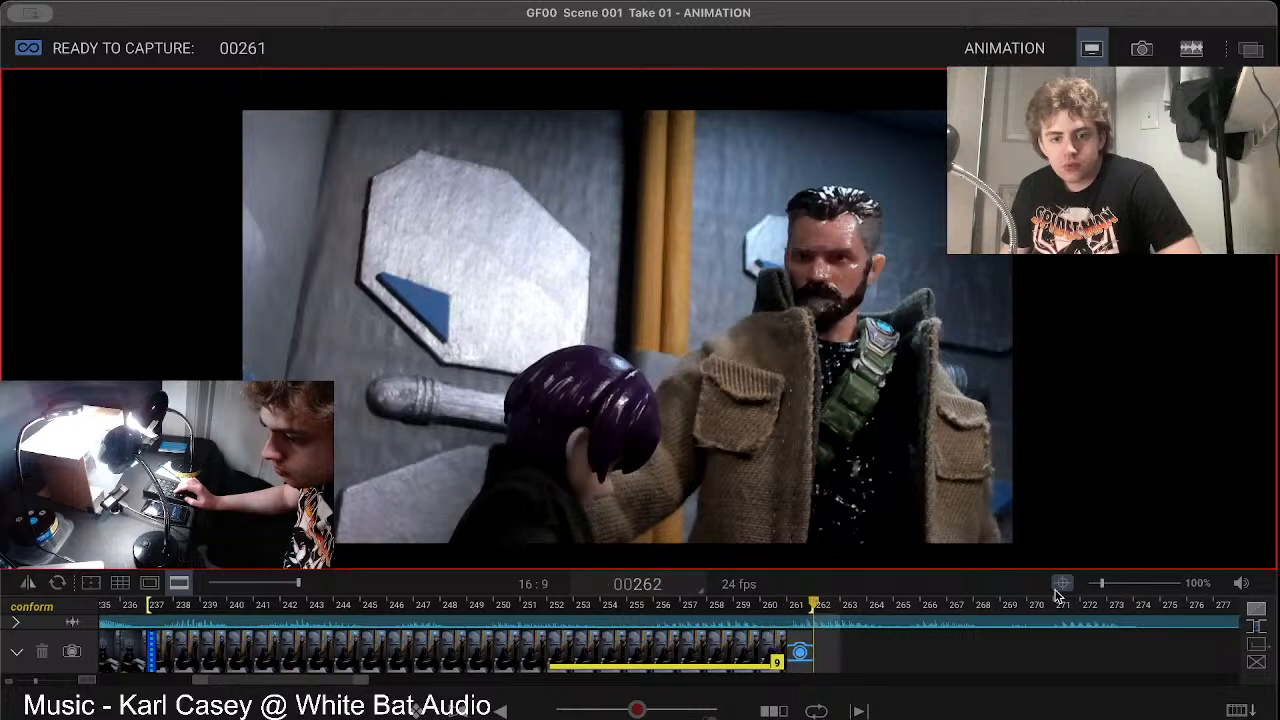
{"action": "key", "text": "Right"}
{"action": "key", "text": "Right"}
{"action": "key", "text": "Right"}
{"action": "key", "text": "Right"}
{"action": "key", "text": "Right"}
{"action": "key", "text": "Right"}
{"action": "key", "text": "Right"}
{"action": "key", "text": "Right"}
{"action": "key", "text": "Left"}
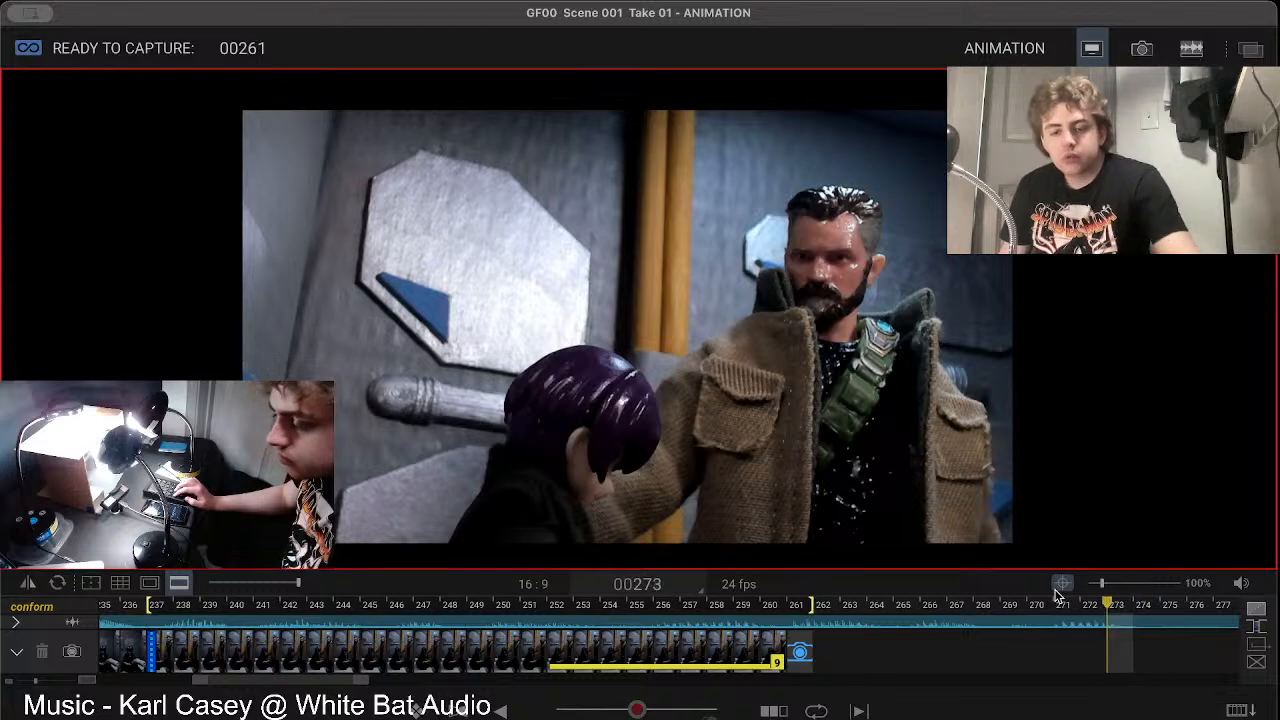
{"action": "left_click", "coordinate": [1061, 585]}
Step: Open the audio workspace and step through the dialogue from frame 261 to just past the end of the last clip
{"action": "left_click", "coordinate": [1190, 50]}
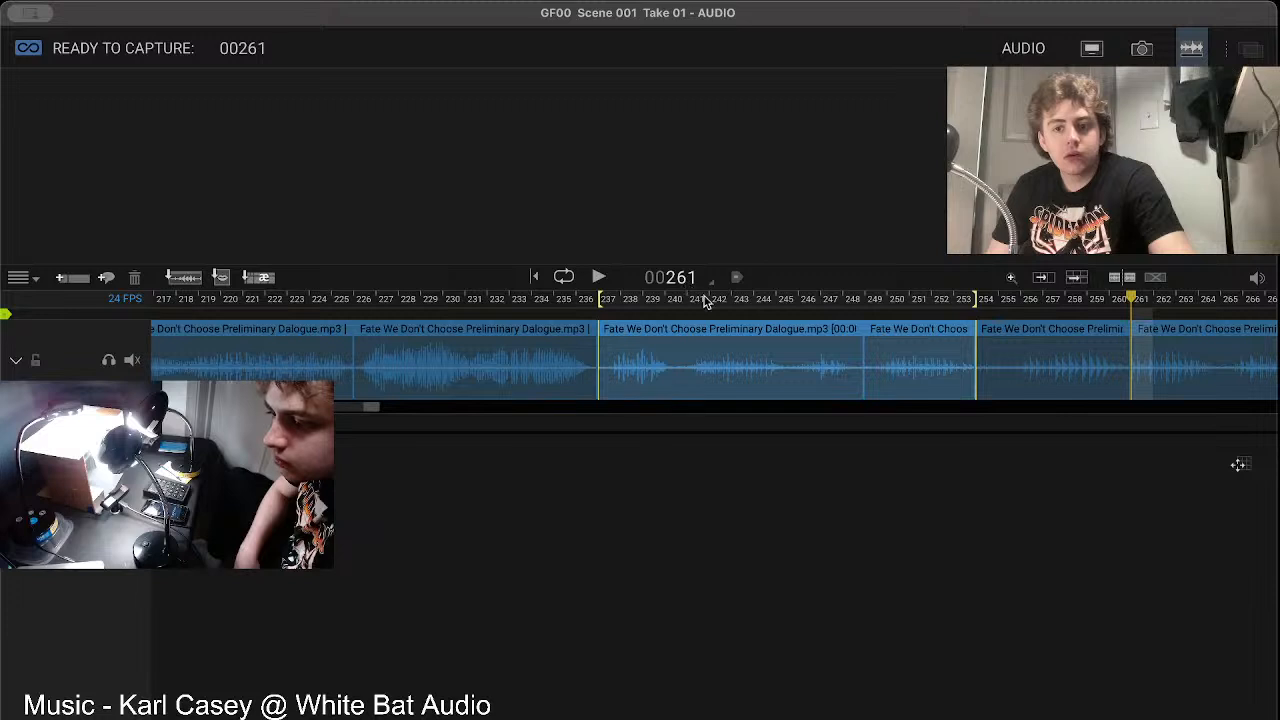
{"action": "key", "text": "space"}
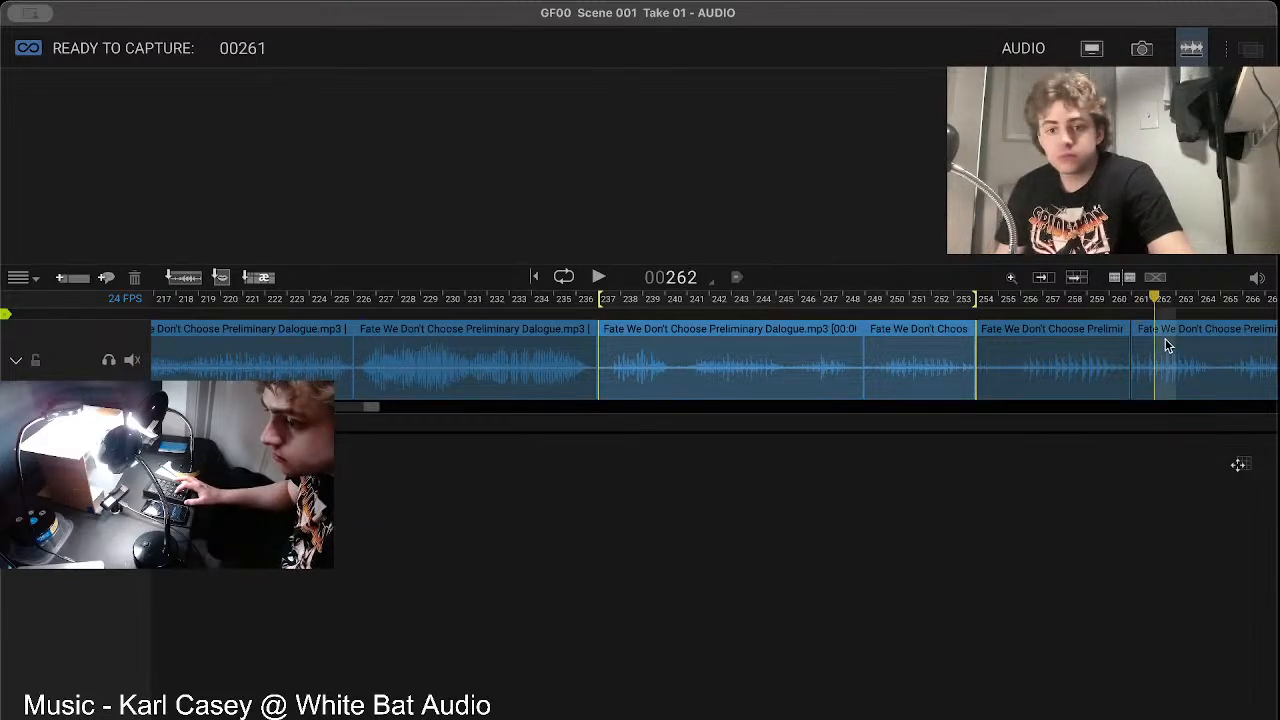
{"action": "key", "text": "Left"}
{"action": "key", "text": "Left"}
{"action": "key", "text": "Left"}
{"action": "key", "text": "Left"}
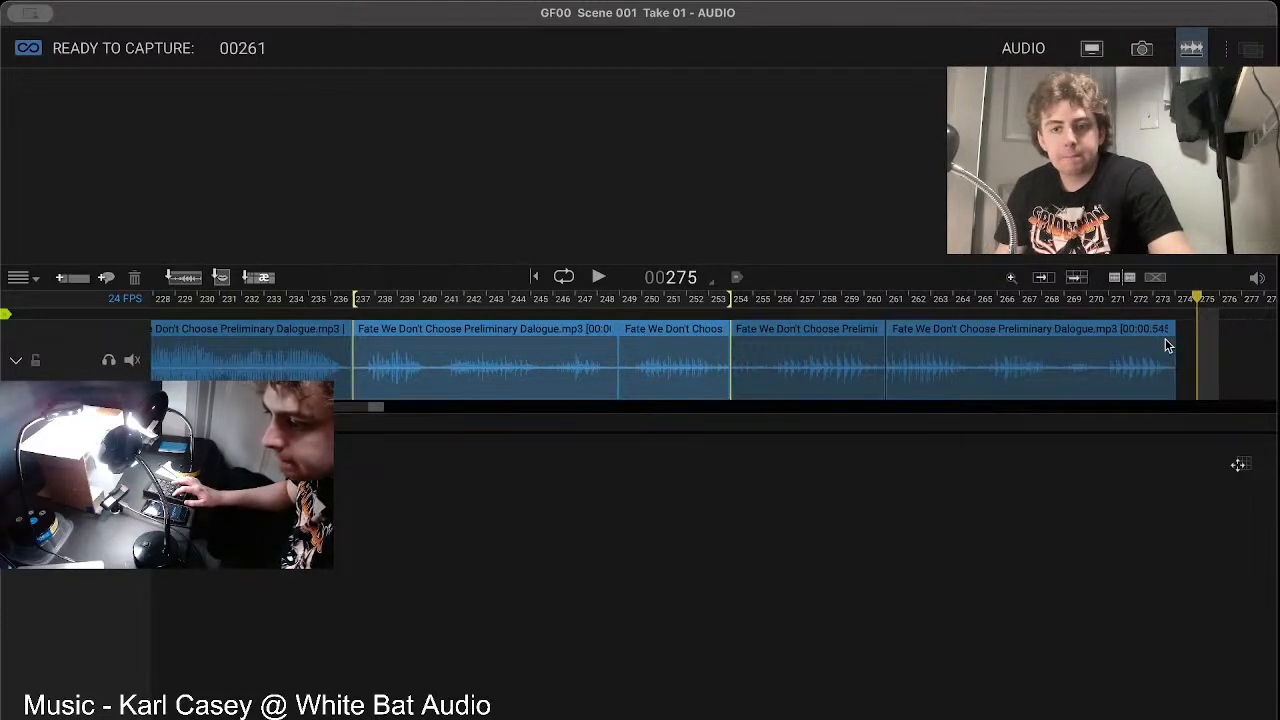
Step: Set the playback range to the last dialogue clip, frames 261 to 273, and play it to judge its timing
{"action": "left_click_drag", "start_coordinate": [1187, 340], "coordinate": [891, 350]}
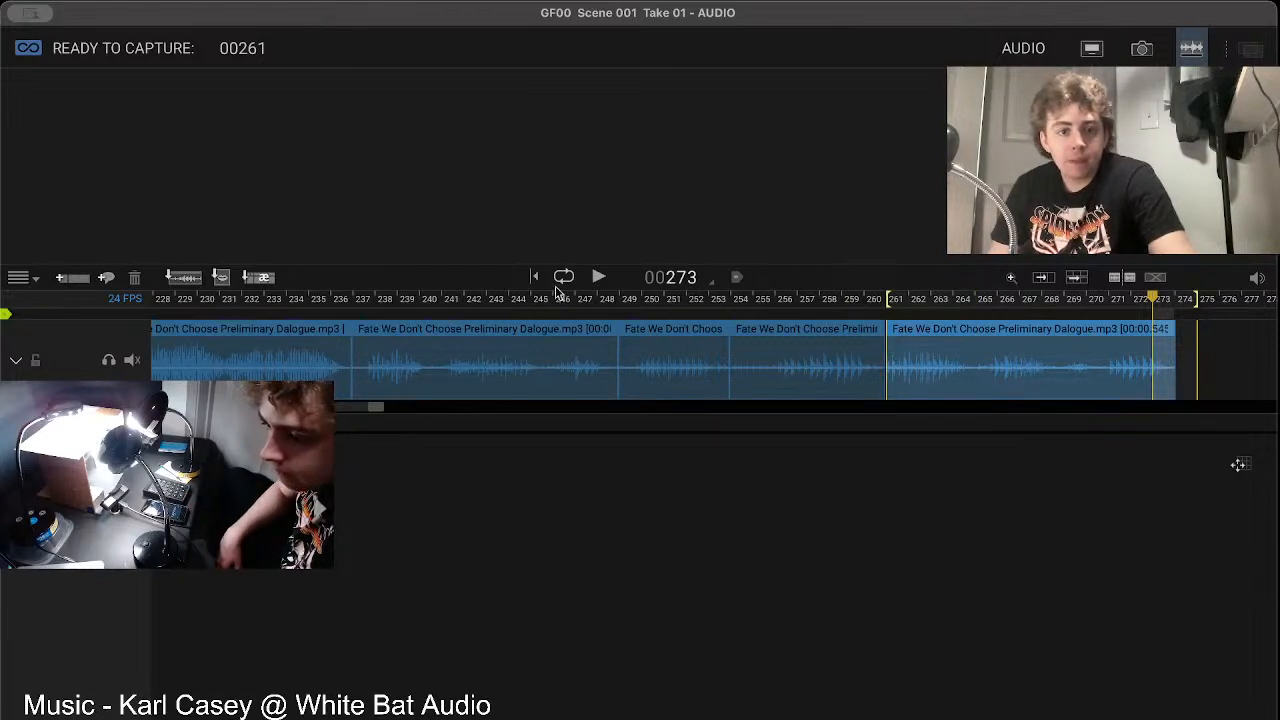
{"action": "left_click", "coordinate": [597, 278]}
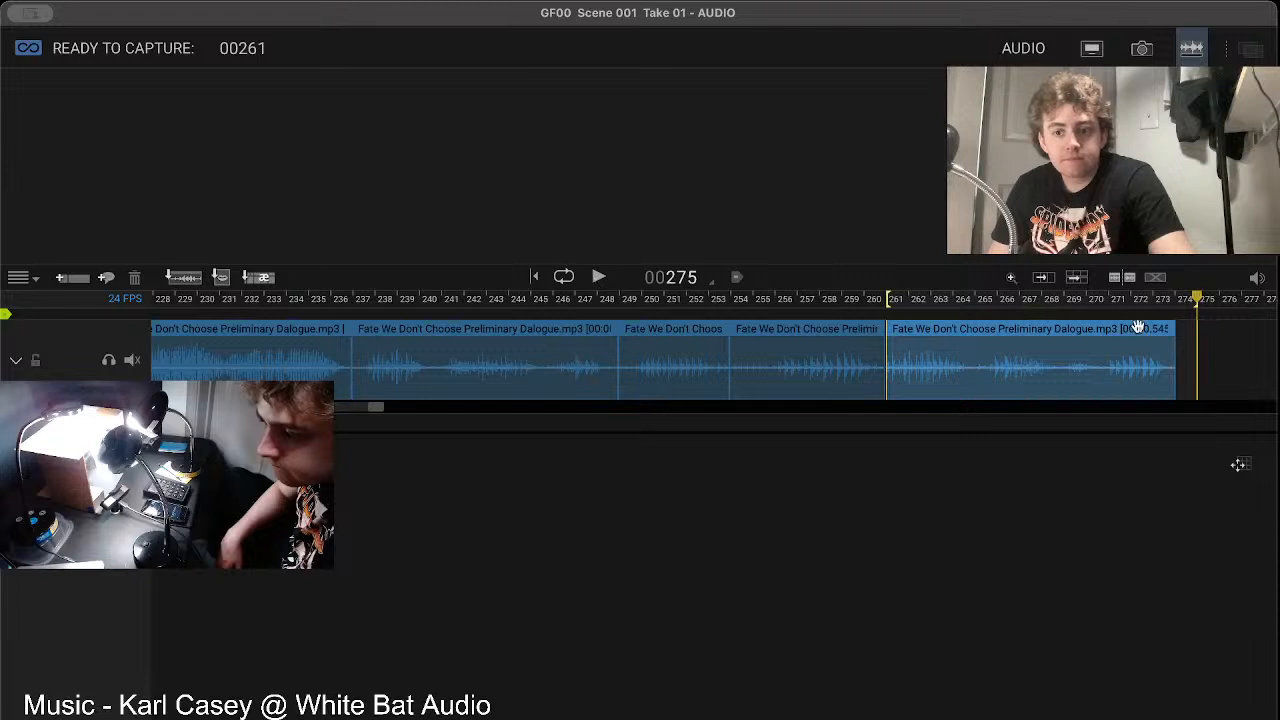
{"action": "left_click_drag", "start_coordinate": [1162, 353], "coordinate": [911, 352]}
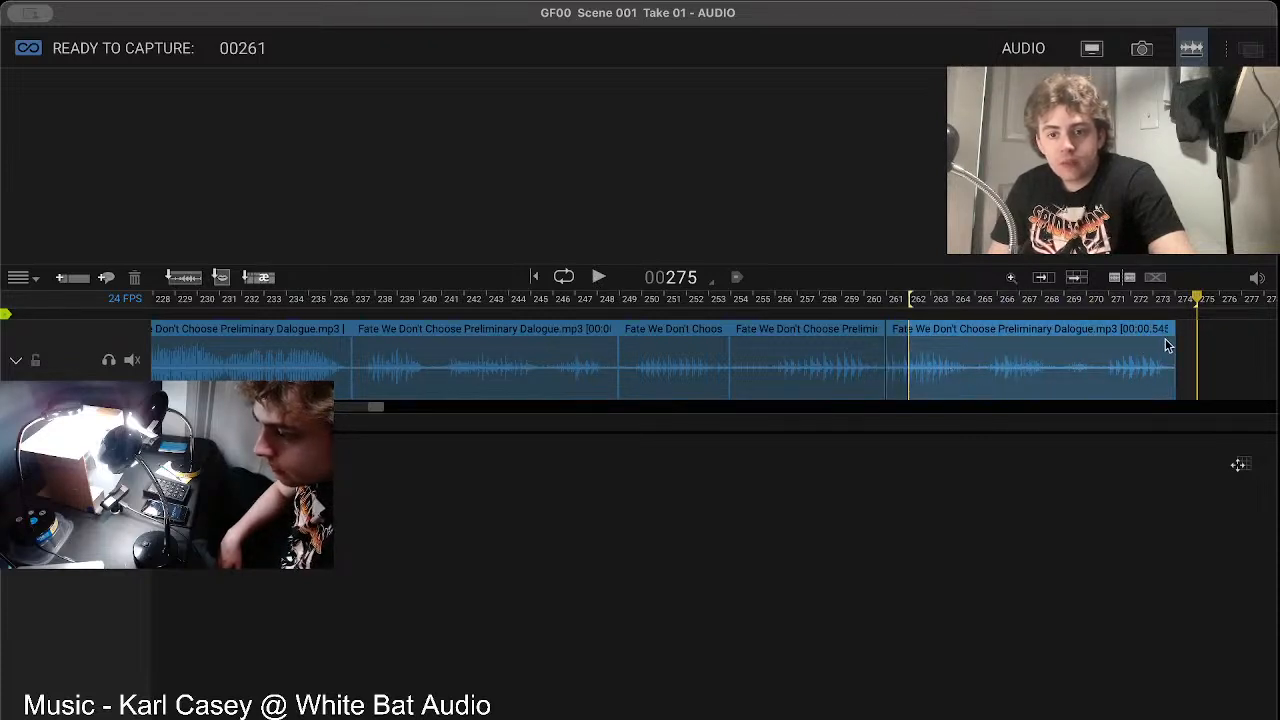
{"action": "left_click_drag", "start_coordinate": [1162, 339], "coordinate": [884, 328]}
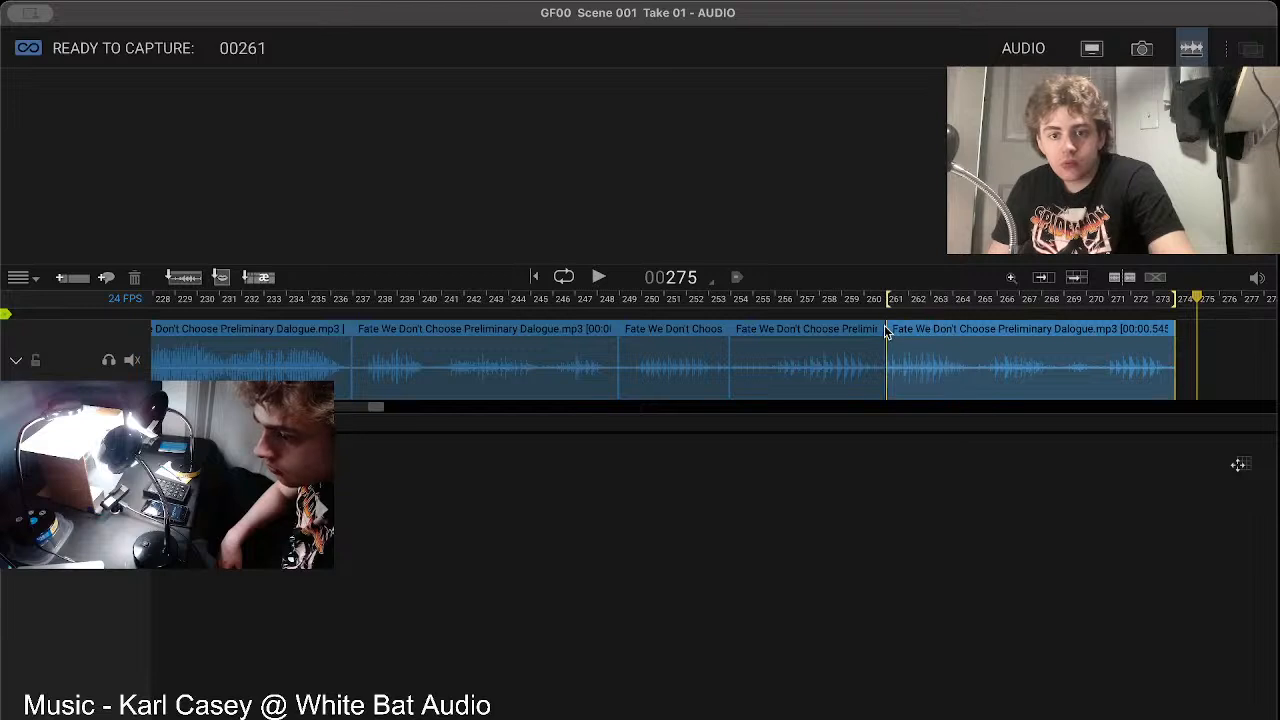
{"action": "left_click", "coordinate": [600, 278]}
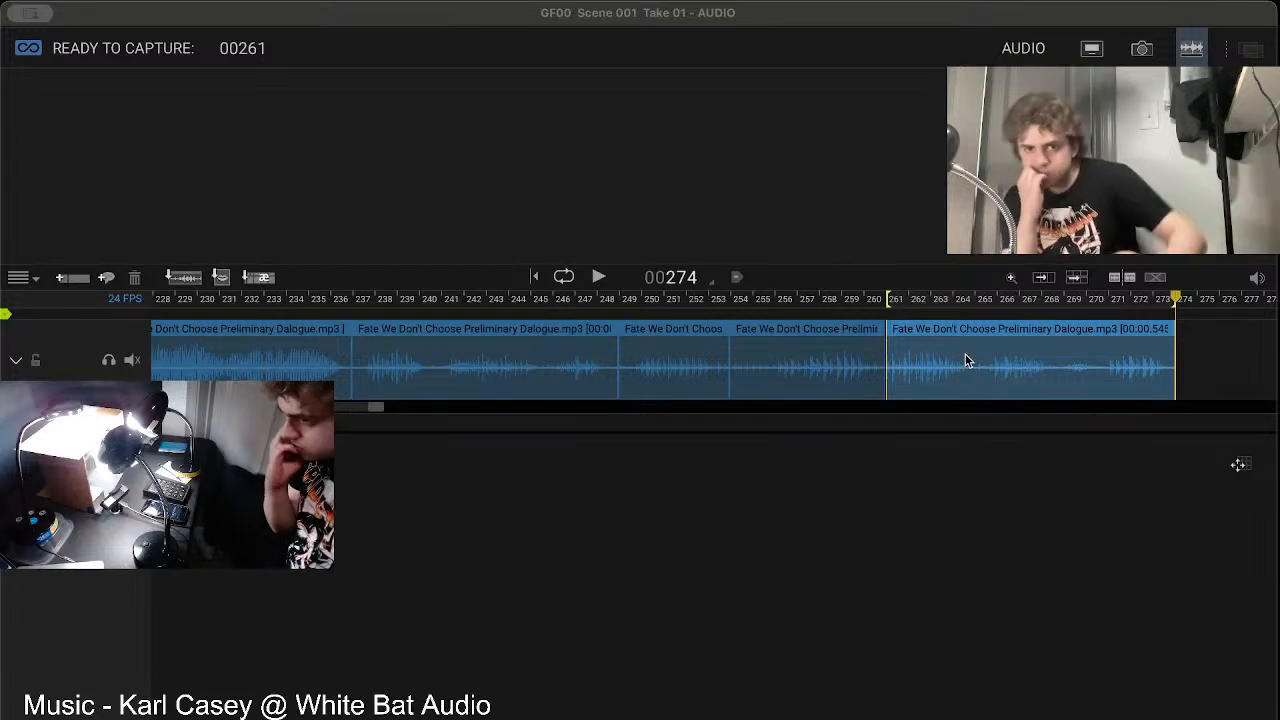
Step: Return to the animation workspace and briefly overlay the grid to compare the live framing with the storyboard
{"action": "left_click", "coordinate": [1085, 52]}
{"action": "left_click", "coordinate": [1086, 52]}
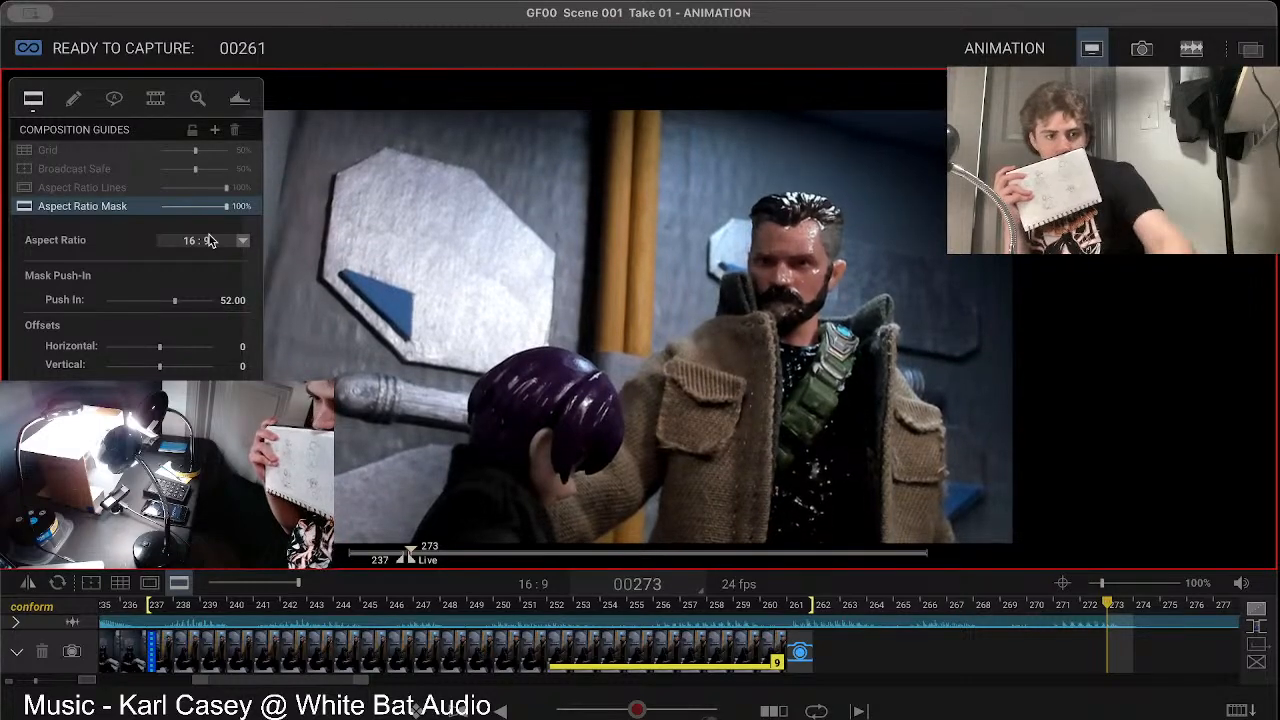
{"action": "left_click", "coordinate": [120, 583]}
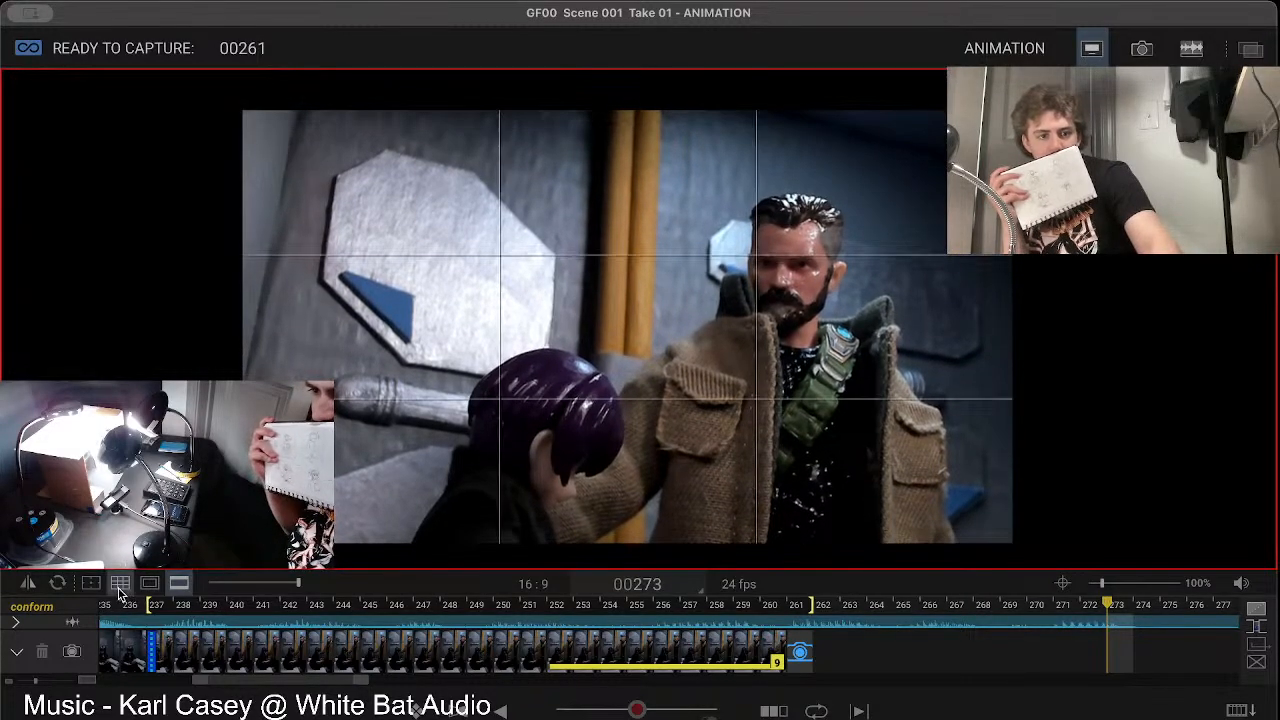
{"action": "left_click", "coordinate": [119, 590]}
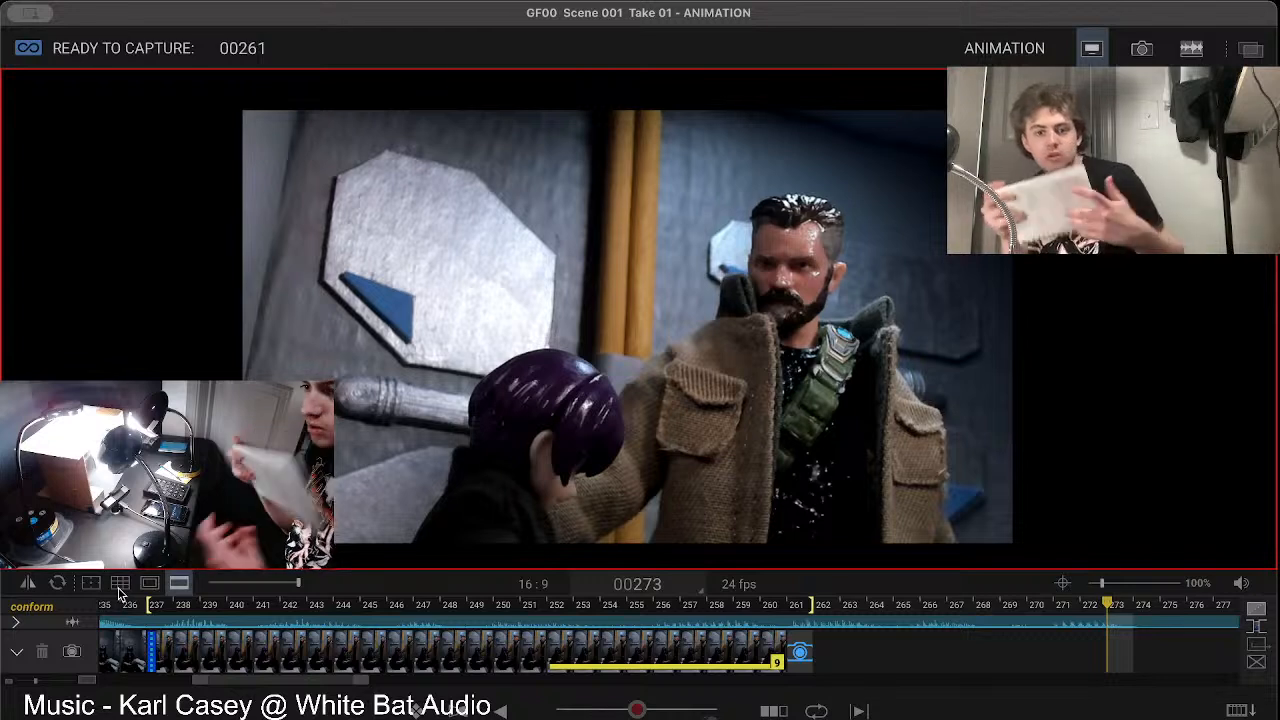
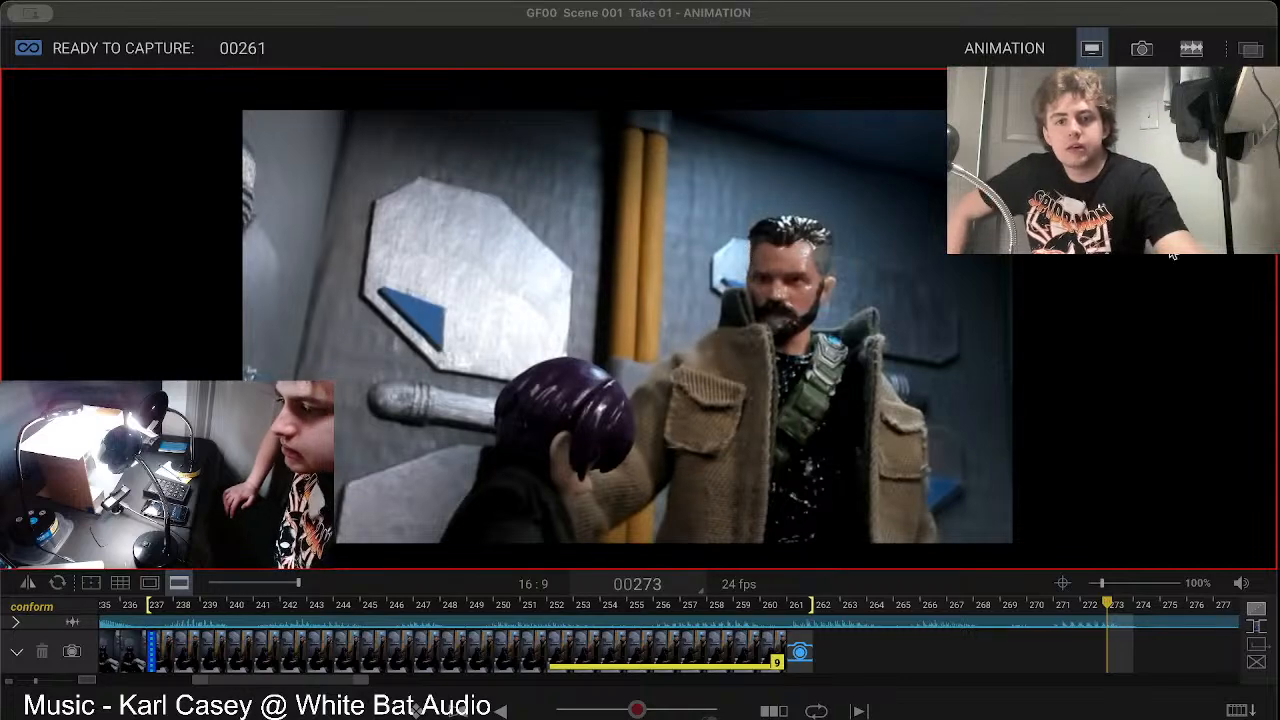
Step: Step back through the timeline from frame 273 to review the earlier seated shot around frame 221
{"action": "left_click", "coordinate": [1110, 255]}
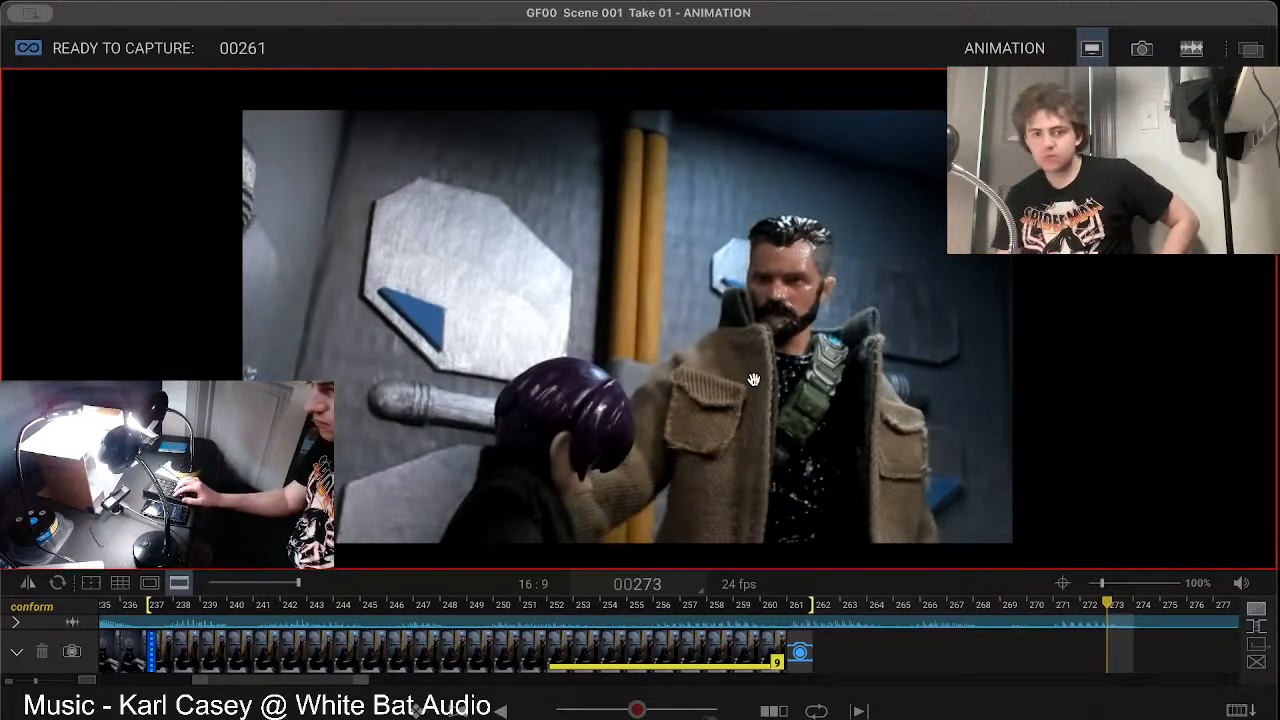
{"action": "key", "text": "Left"}
{"action": "key", "text": "Left"}
{"action": "key", "text": "Left"}
{"action": "key", "text": "Left"}
{"action": "key", "text": "Left"}
{"action": "key", "text": "Left"}
{"action": "key", "text": "Left"}
{"action": "key", "text": "Left"}
{"action": "key", "text": "Left"}
{"action": "key", "text": "Left"}
{"action": "key", "text": "Left"}
{"action": "key", "text": "Left"}
{"action": "key", "text": "Left"}
{"action": "key", "text": "Left"}
{"action": "key", "text": "Left"}
{"action": "key", "text": "Left"}
{"action": "key", "text": "Left"}
{"action": "key", "text": "Left"}
{"action": "key", "text": "Left"}
{"action": "key", "text": "Left"}
{"action": "key", "text": "Left"}
{"action": "key", "text": "Left"}
{"action": "key", "text": "Left"}
{"action": "key", "text": "Left"}
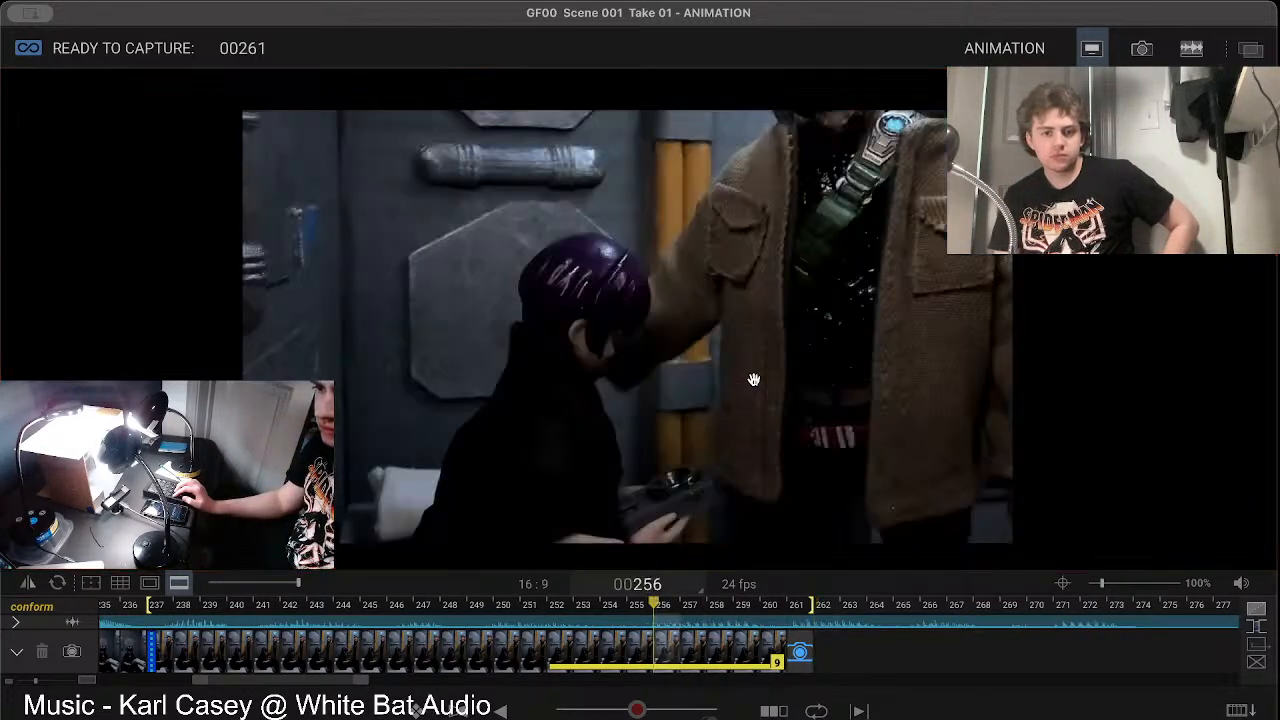
{"action": "key", "text": "Left"}
{"action": "key", "text": "Left"}
{"action": "key", "text": "Left"}
{"action": "key", "text": "Left"}
{"action": "key", "text": "Left"}
{"action": "key", "text": "Left"}
{"action": "key", "text": "Left"}
{"action": "key", "text": "Left"}
{"action": "key", "text": "Left"}
{"action": "key", "text": "Left"}
{"action": "key", "text": "Left"}
{"action": "key", "text": "Left"}
{"action": "key", "text": "Left"}
{"action": "key", "text": "Left"}
{"action": "key", "text": "Left"}
{"action": "key", "text": "Left"}
{"action": "key", "text": "Left"}
{"action": "key", "text": "Left"}
{"action": "key", "text": "Left"}
{"action": "key", "text": "Left"}
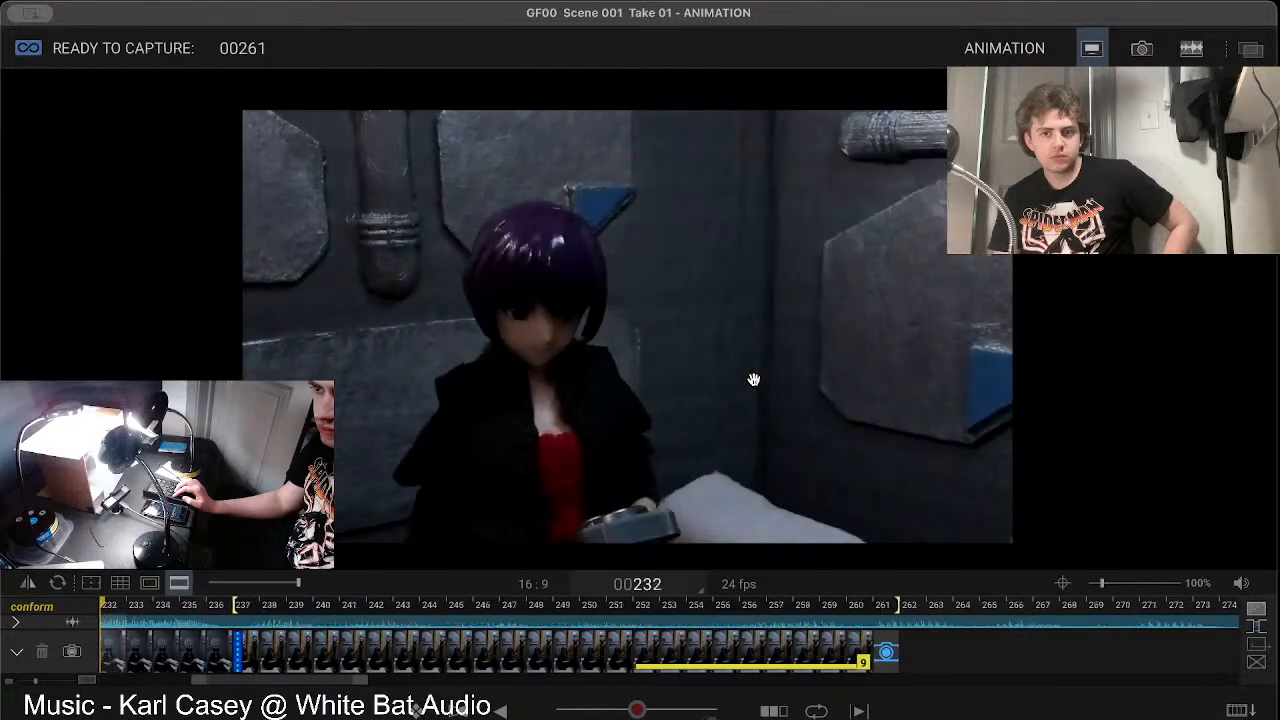
{"action": "key", "text": "Left"}
{"action": "key", "text": "Left"}
Step: Step forward through the cut into the last captured shot, and return to its first frame, 237
{"action": "key", "text": "Right"}
{"action": "key", "text": "Right"}
{"action": "key", "text": "Right"}
{"action": "key", "text": "Right"}
{"action": "key", "text": "Right"}
{"action": "key", "text": "Right"}
{"action": "key", "text": "Right"}
{"action": "key", "text": "Right"}
{"action": "key", "text": "Right"}
{"action": "key", "text": "Right"}
{"action": "key", "text": "Right"}
{"action": "key", "text": "Right"}
{"action": "key", "text": "Right"}
{"action": "key", "text": "Right"}
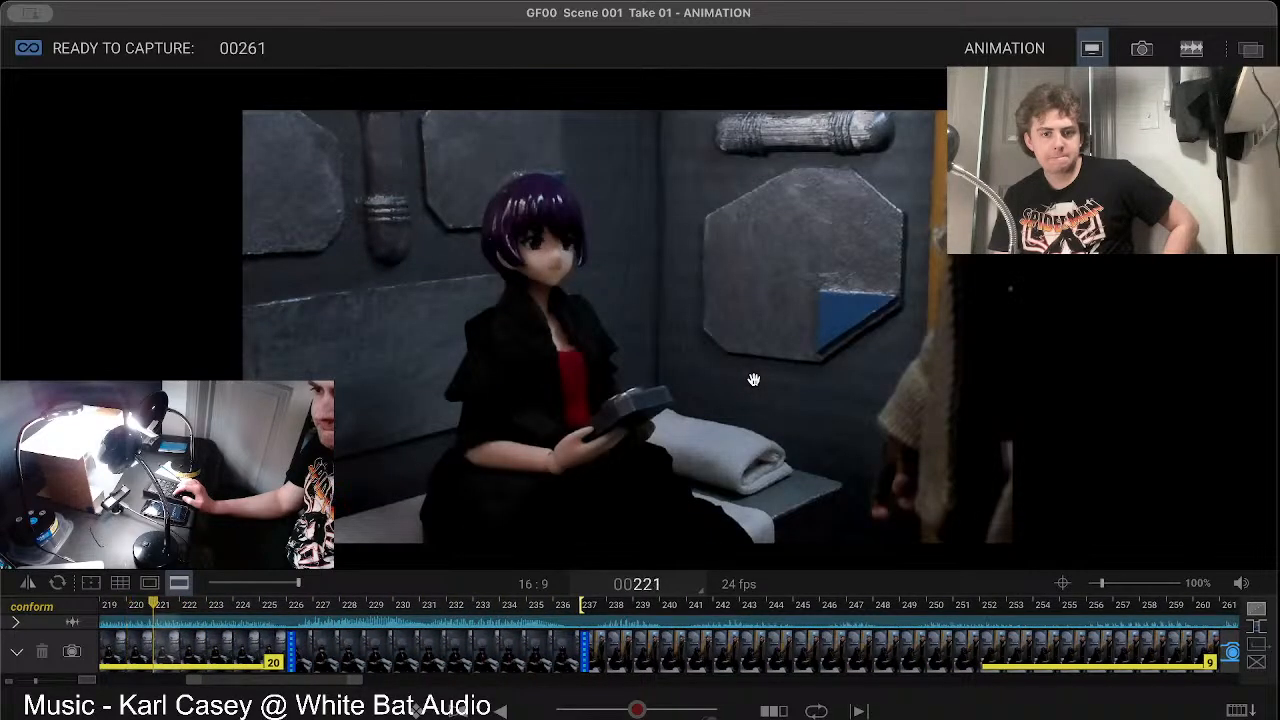
{"action": "key", "text": "Right"}
{"action": "key", "text": "Right"}
{"action": "key", "text": "Right"}
{"action": "key", "text": "Right"}
{"action": "key", "text": "Right"}
{"action": "key", "text": "Right"}
{"action": "key", "text": "Right"}
{"action": "key", "text": "Right"}
{"action": "key", "text": "Right"}
{"action": "key", "text": "Right"}
{"action": "key", "text": "Right"}
{"action": "key", "text": "Right"}
{"action": "key", "text": "Right"}
{"action": "key", "text": "Right"}
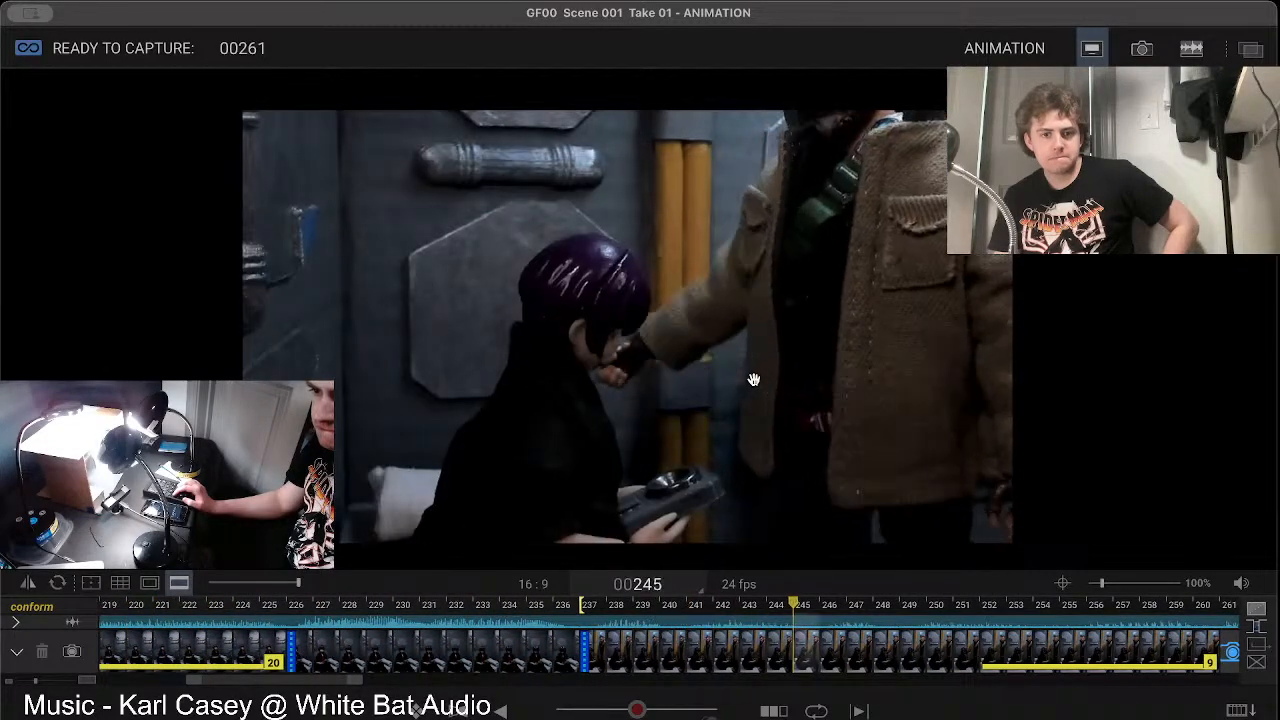
{"action": "key", "text": "Right"}
{"action": "key", "text": "Right"}
{"action": "key", "text": "Right"}
{"action": "key", "text": "Right"}
{"action": "key", "text": "Right"}
{"action": "key", "text": "Right"}
{"action": "key", "text": "Right"}
{"action": "key", "text": "Right"}
{"action": "key", "text": "Right"}
{"action": "key", "text": "Right"}
{"action": "key", "text": "Left"}
{"action": "key", "text": "Left"}
{"action": "key", "text": "Left"}
{"action": "key", "text": "Left"}
{"action": "key", "text": "Left"}
{"action": "key", "text": "Left"}
{"action": "key", "text": "Left"}
{"action": "key", "text": "Left"}
{"action": "key", "text": "Left"}
{"action": "key", "text": "Left"}
{"action": "key", "text": "Left"}
{"action": "key", "text": "Left"}
{"action": "key", "text": "Left"}
{"action": "key", "text": "Left"}
{"action": "key", "text": "Left"}
{"action": "key", "text": "Left"}
{"action": "key", "text": "Left"}
{"action": "key", "text": "Left"}
{"action": "key", "text": "Left"}
{"action": "key", "text": "Left"}
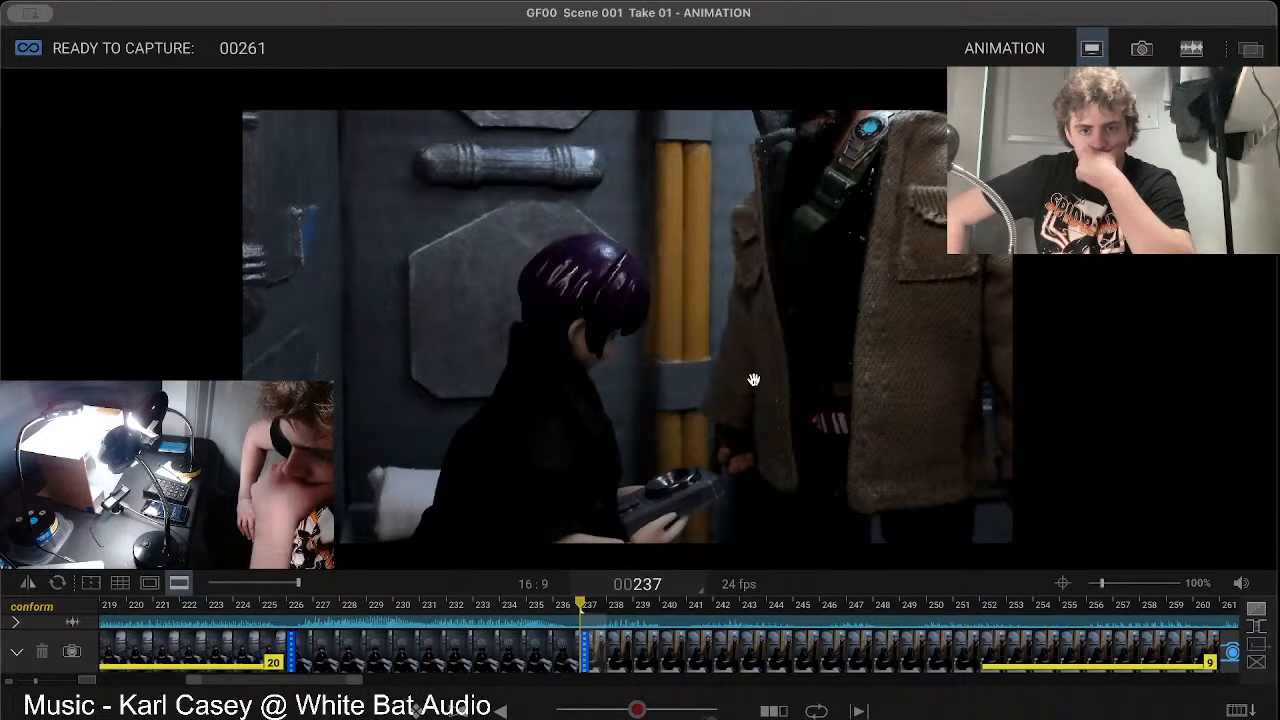
Step: Compare the live view at frame 261 with the last shot by stepping back through its frames to 237
{"action": "key", "text": "0"}
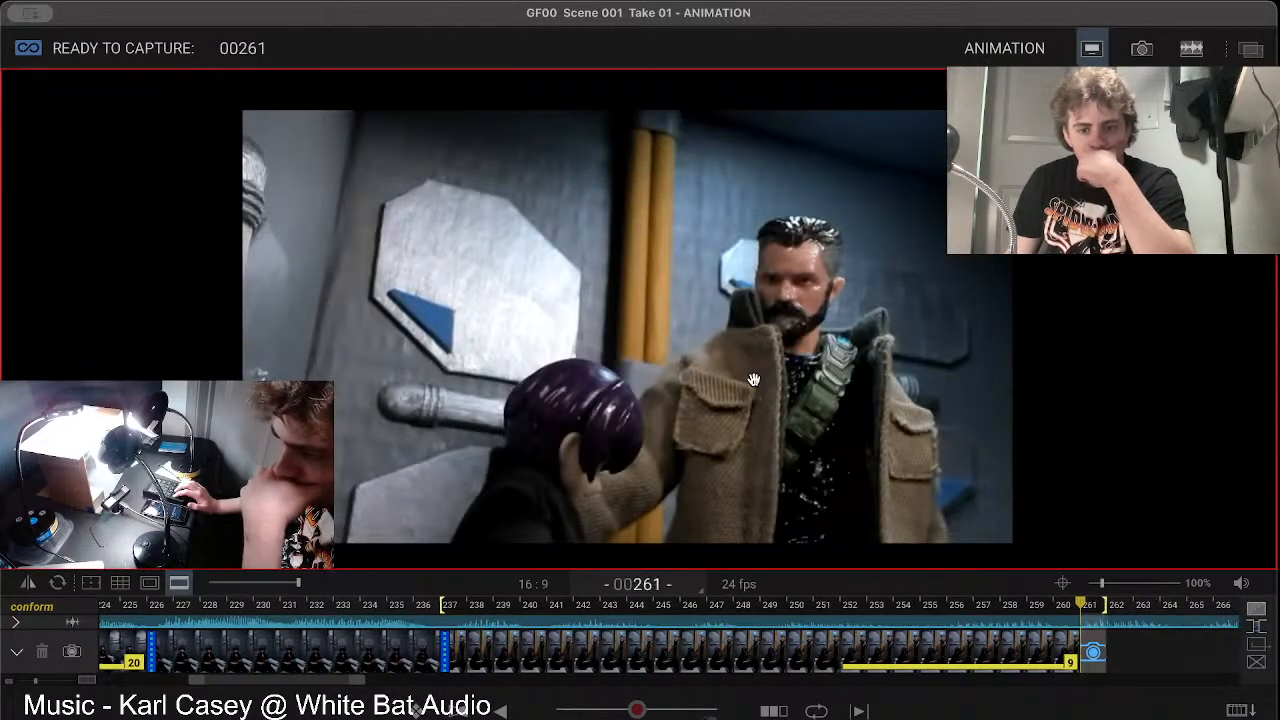
{"action": "key", "text": "1"}
{"action": "key", "text": "1"}
{"action": "key", "text": "1"}
{"action": "key", "text": "1"}
{"action": "key", "text": "1"}
{"action": "key", "text": "1"}
{"action": "key", "text": "1"}
{"action": "key", "text": "1"}
{"action": "key", "text": "1"}
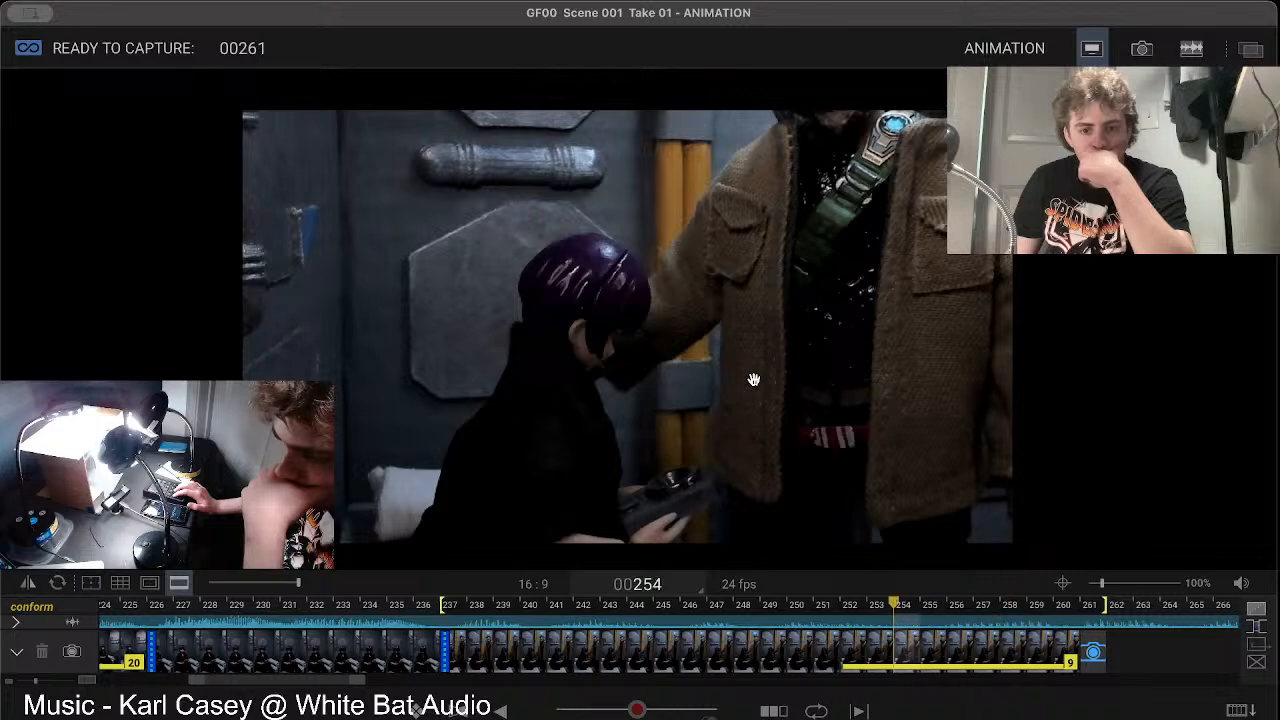
{"action": "key", "text": "1"}
{"action": "key", "text": "1"}
{"action": "key", "text": "1"}
{"action": "key", "text": "1"}
{"action": "key", "text": "1"}
{"action": "key", "text": "1"}
{"action": "key", "text": "1"}
{"action": "key", "text": "1"}
{"action": "key", "text": "1"}
{"action": "key", "text": "1"}
{"action": "key", "text": "1"}
{"action": "key", "text": "1"}
{"action": "key", "text": "1"}
{"action": "key", "text": "1"}
{"action": "key", "text": "1"}
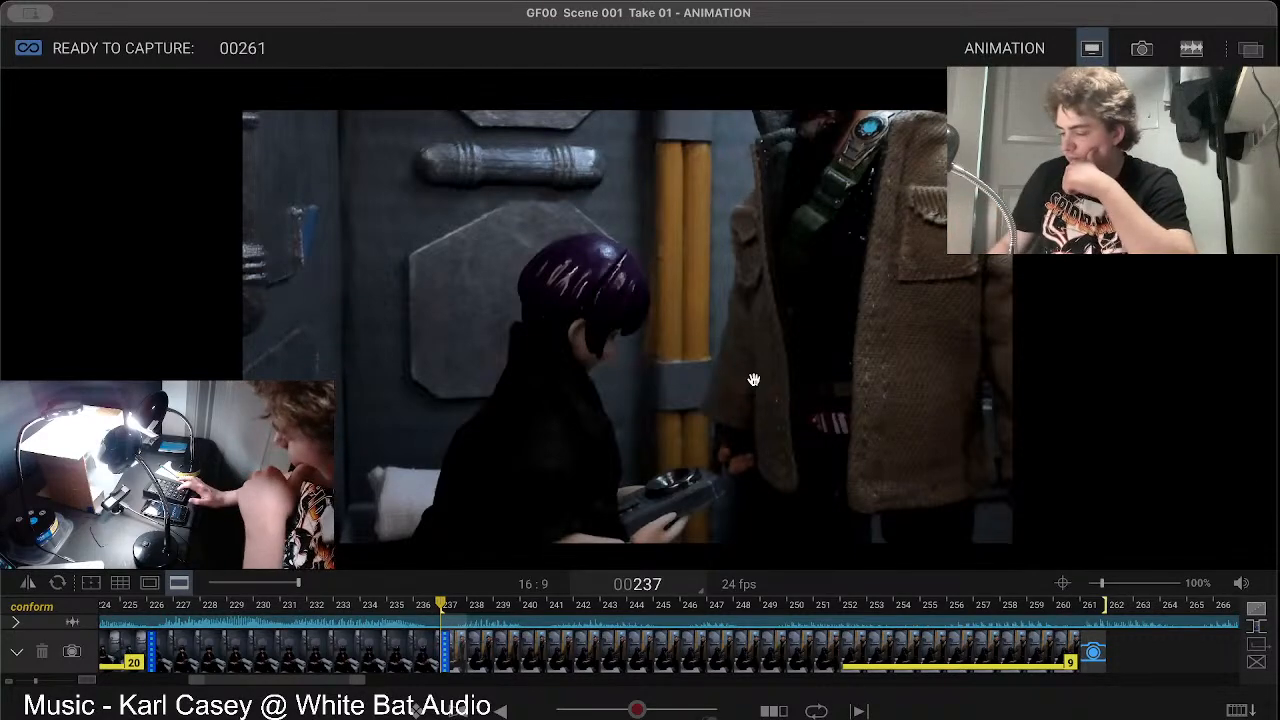
{"action": "key", "text": "2"}
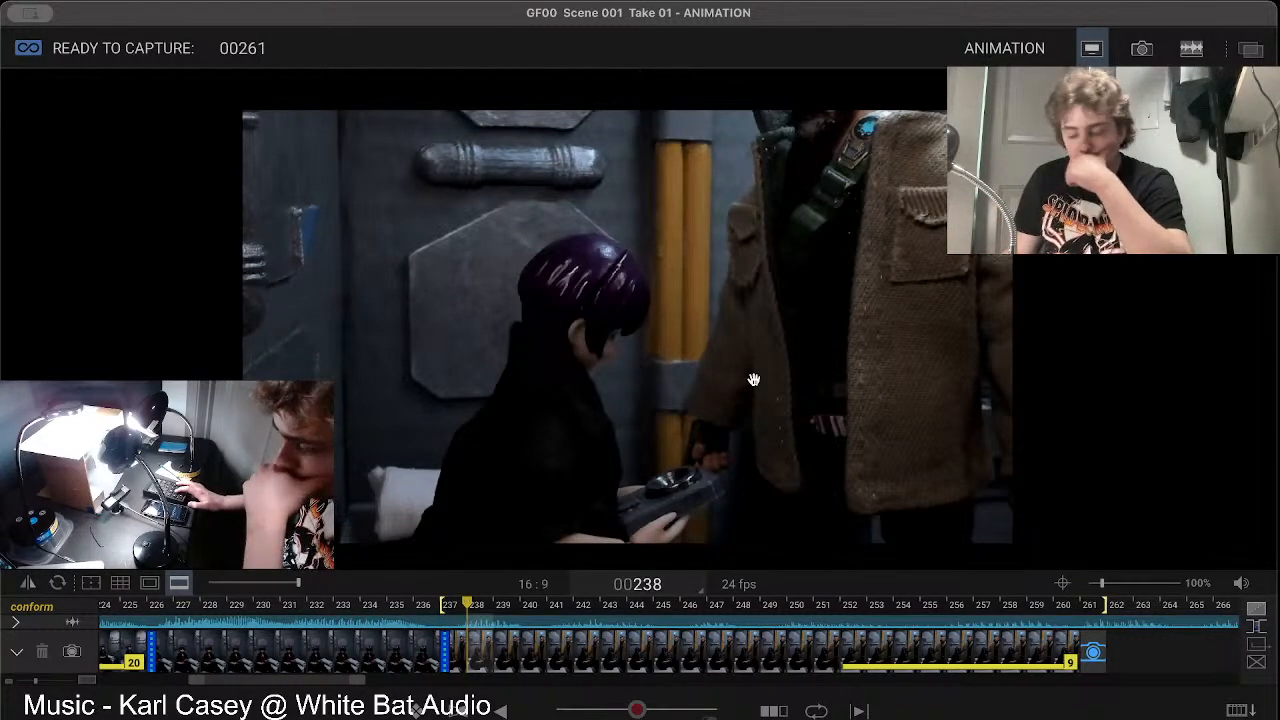
{"action": "key", "text": "3"}
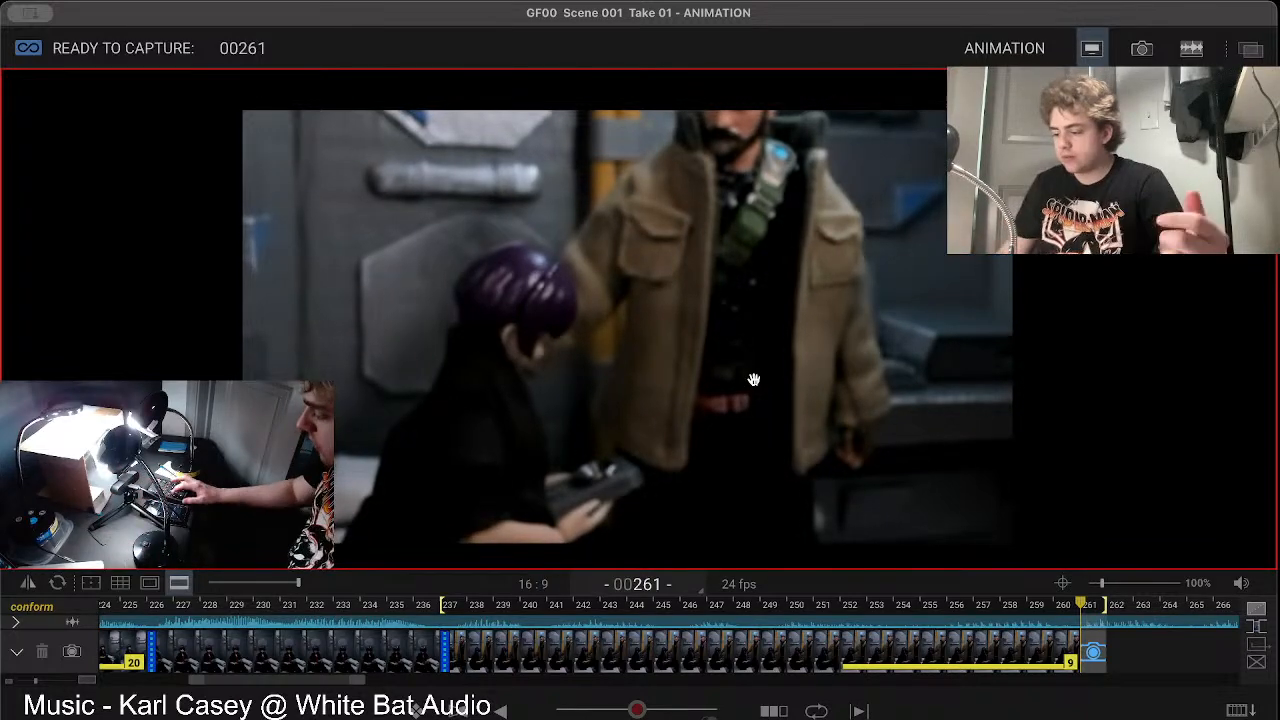
Step: Go back to frame 237 and blend the live view over it as an onion skin to line up the camera framing
{"action": "key", "text": "Left"}
{"action": "key", "text": "Left"}
{"action": "key", "text": "Left"}
{"action": "key", "text": "Left"}
{"action": "key", "text": "Left"}
{"action": "key", "text": "Left"}
{"action": "key", "text": "Left"}
{"action": "key", "text": "Left"}
{"action": "key", "text": "Left"}
{"action": "key", "text": "Left"}
{"action": "key", "text": "Left"}
{"action": "key", "text": "Left"}
{"action": "key", "text": "Left"}
{"action": "key", "text": "Left"}
{"action": "key", "text": "Left"}
{"action": "key", "text": "Left"}
{"action": "key", "text": "Left"}
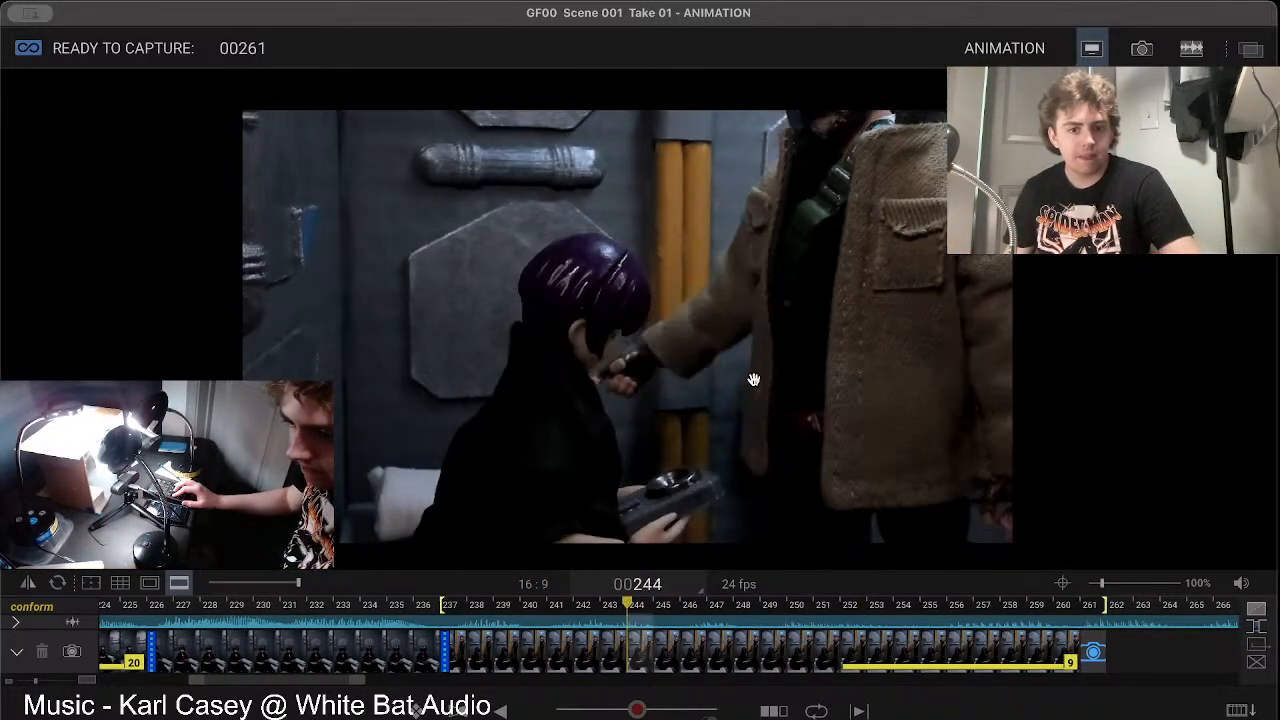
{"action": "key", "text": "Left"}
{"action": "key", "text": "Left"}
{"action": "key", "text": "Left"}
{"action": "key", "text": "Left"}
{"action": "key", "text": "Left"}
{"action": "key", "text": "Left"}
{"action": "key", "text": "Left"}
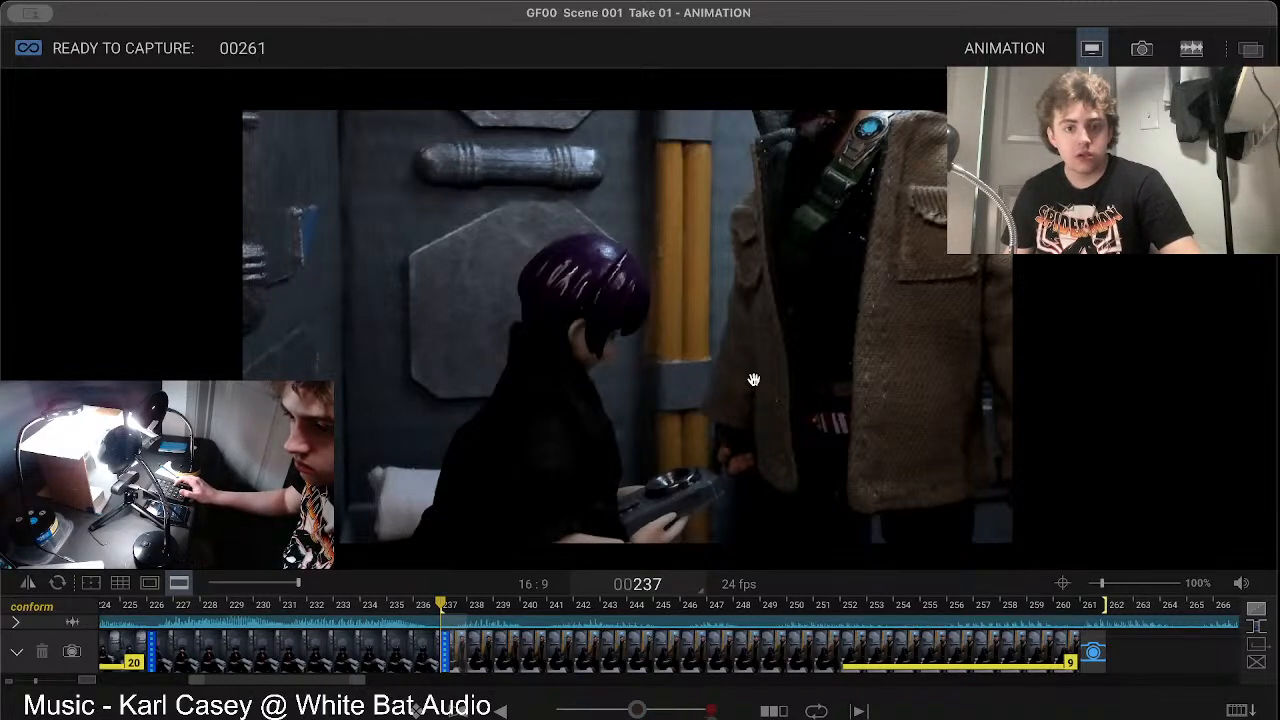
{"action": "key", "text": "8"}
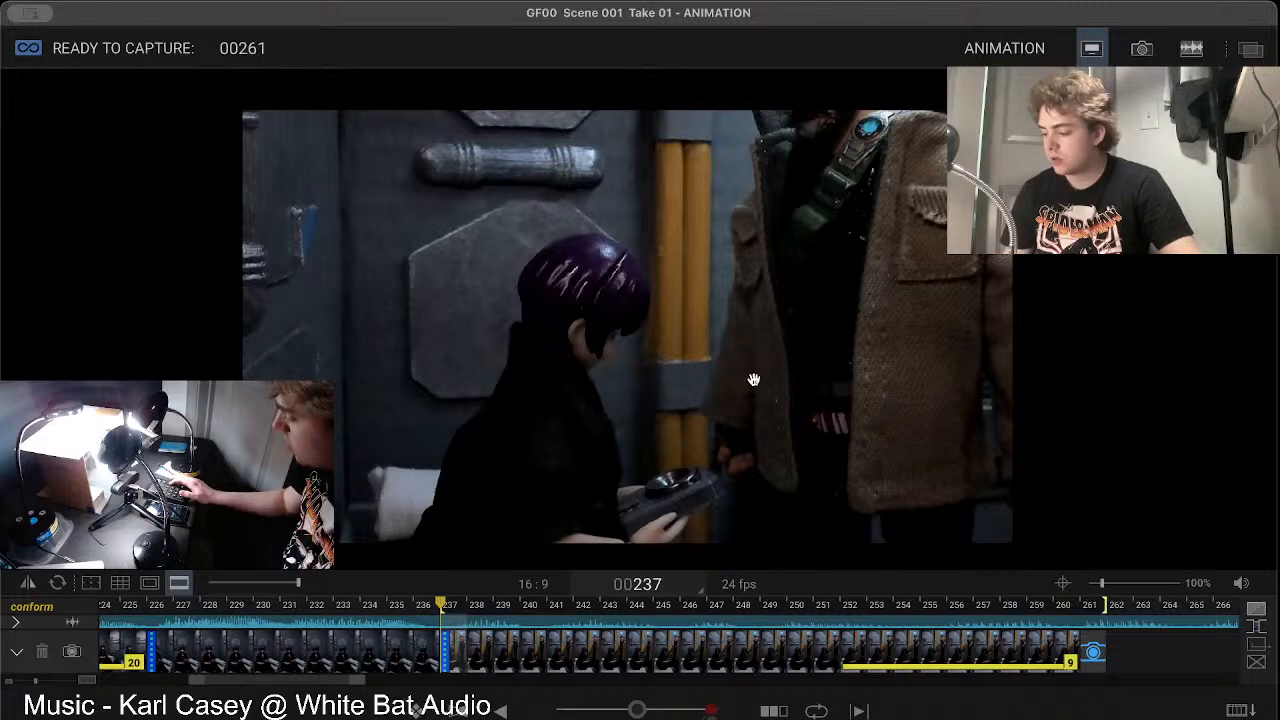
{"action": "key", "text": "minus"}
{"action": "key", "text": "minus"}
{"action": "key", "text": "minus"}
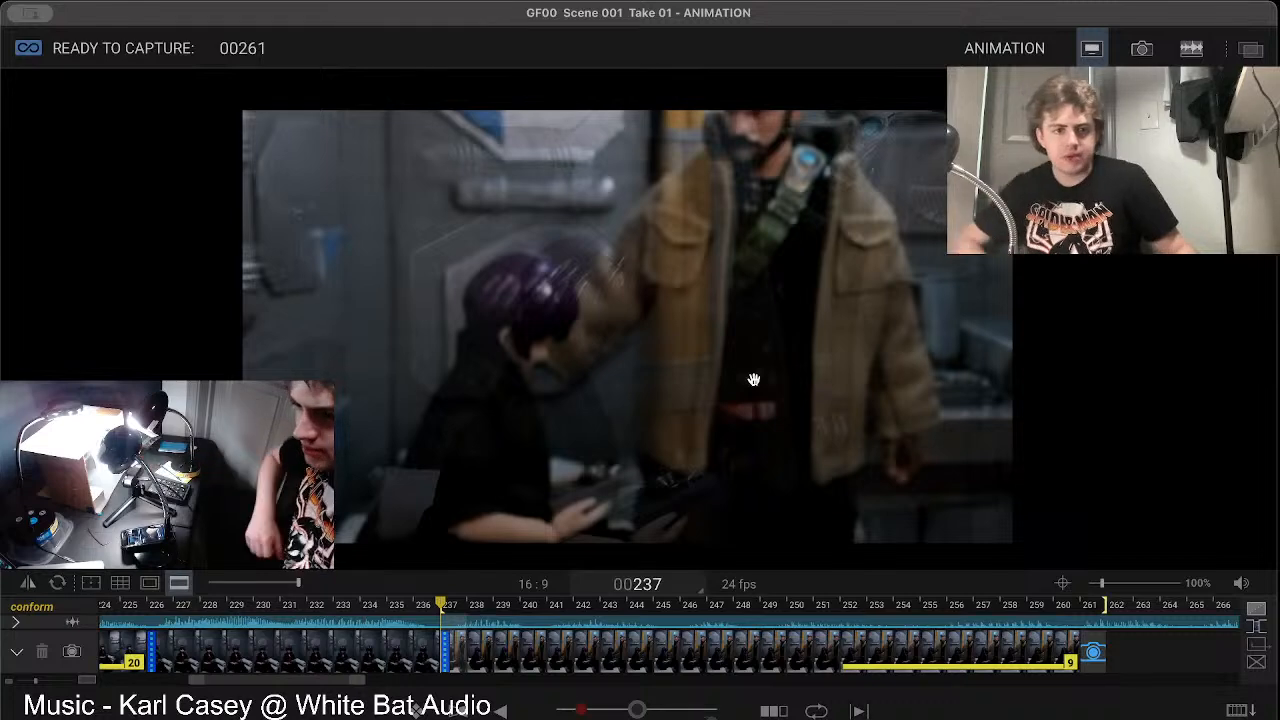
{"action": "mouse_move", "coordinate": [739, 381]}
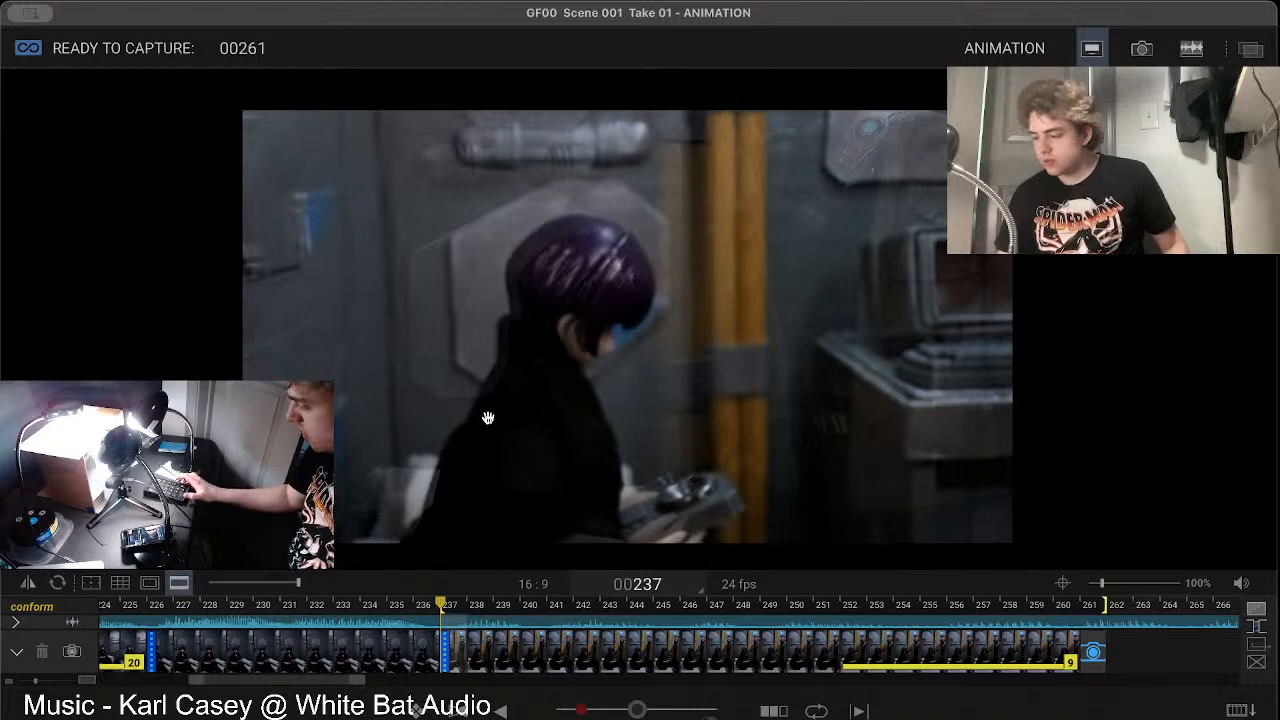
Step: Return to the live view at frame 261 and adjust the lens focus to 7270
{"action": "key", "text": "0"}
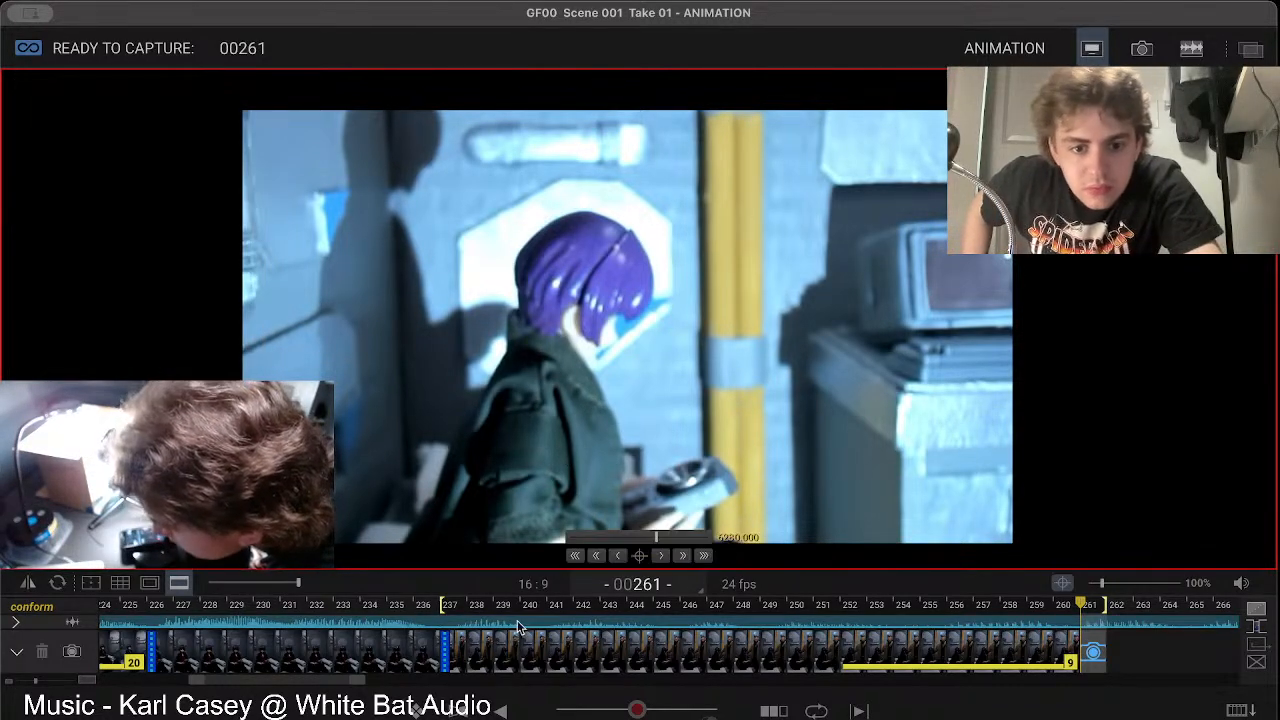
{"action": "mouse_move", "coordinate": [657, 538]}
{"action": "left_mouse_down"}
{"action": "mouse_move", "coordinate": [598, 543]}
{"action": "mouse_move", "coordinate": [669, 540]}
{"action": "left_mouse_up"}
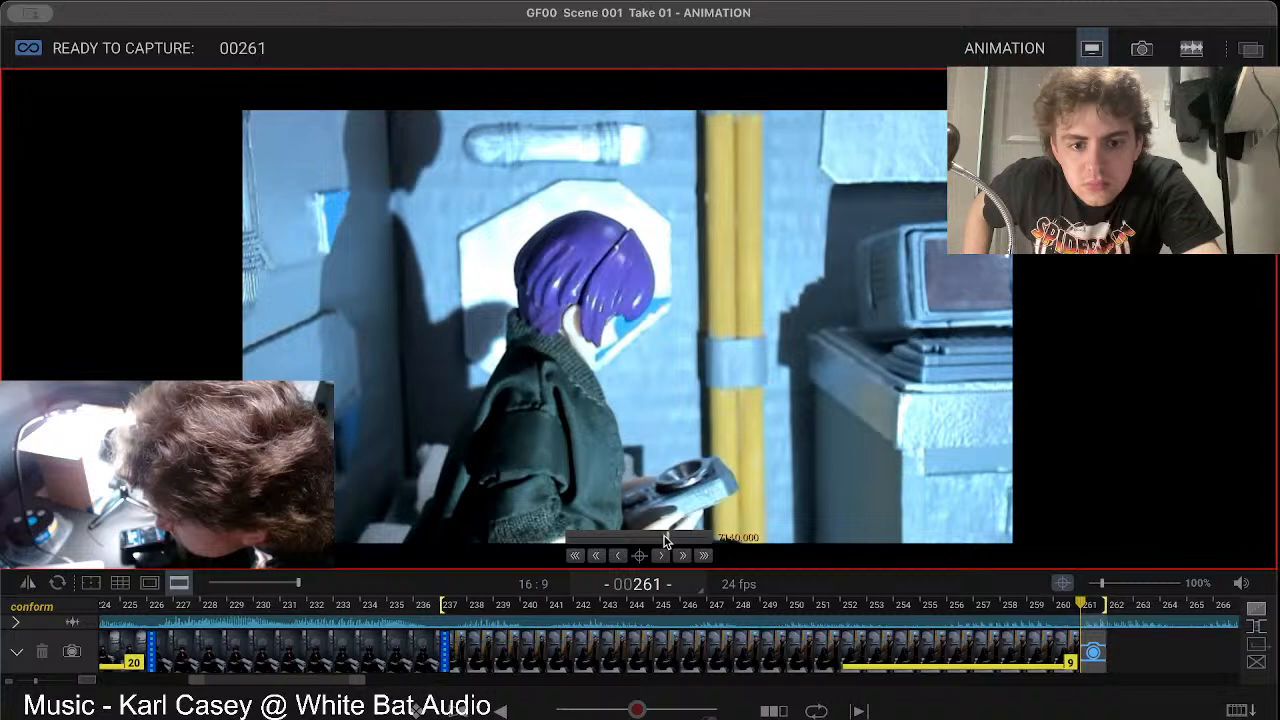
{"action": "left_click_drag", "start_coordinate": [667, 533], "coordinate": [658, 541]}
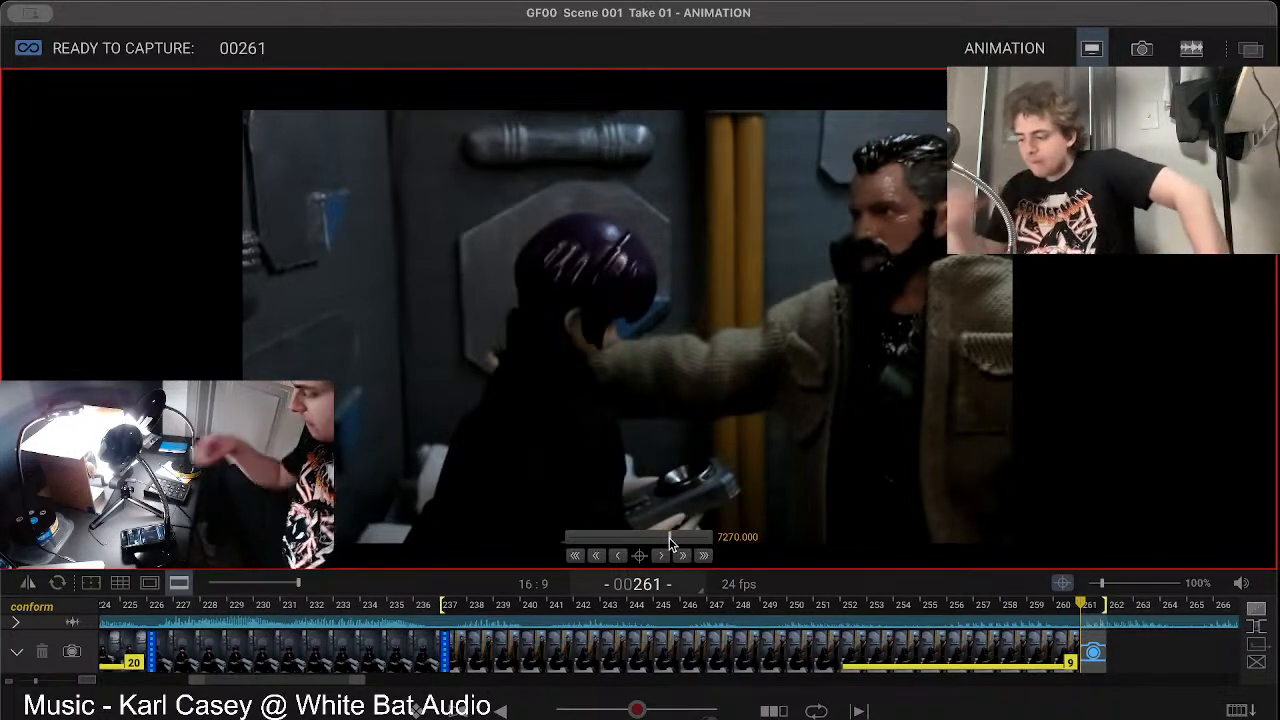
Step: Step back through the last captured shot from frame 260 to its start at frame 237
{"action": "key", "text": "Left"}
{"action": "key", "text": "Left"}
{"action": "key", "text": "Left"}
{"action": "key", "text": "Left"}
{"action": "key", "text": "Left"}
{"action": "key", "text": "Left"}
{"action": "key", "text": "Left"}
{"action": "key", "text": "Left"}
{"action": "key", "text": "Left"}
{"action": "key", "text": "Left"}
{"action": "key", "text": "Left"}
{"action": "key", "text": "Left"}
{"action": "key", "text": "Left"}
{"action": "key", "text": "Left"}
{"action": "key", "text": "Left"}
{"action": "key", "text": "Left"}
{"action": "key", "text": "Left"}
{"action": "key", "text": "Left"}
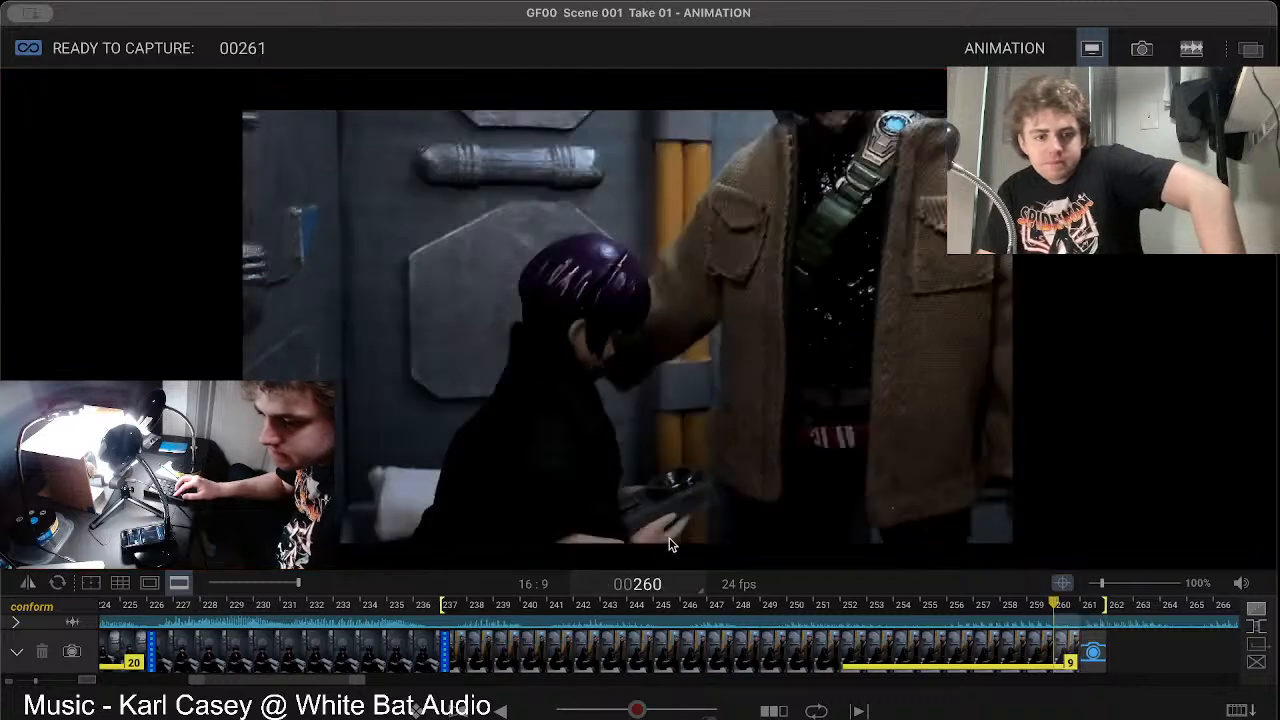
{"action": "key", "text": "Left"}
{"action": "key", "text": "Left"}
{"action": "key", "text": "Left"}
{"action": "key", "text": "Left"}
{"action": "key", "text": "Left"}
{"action": "key", "text": "Left"}
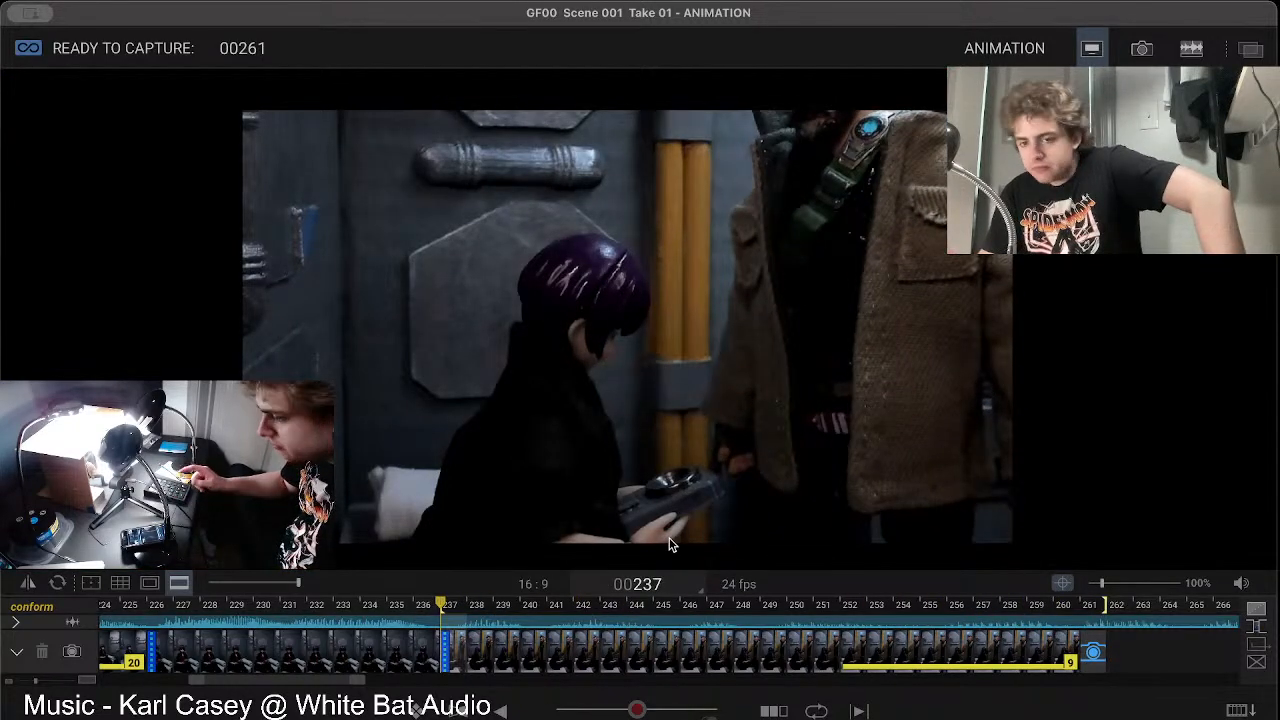
Step: Toggle between the live view and frame 237 to check the new framing against the previous shot
{"action": "key", "text": "3"}
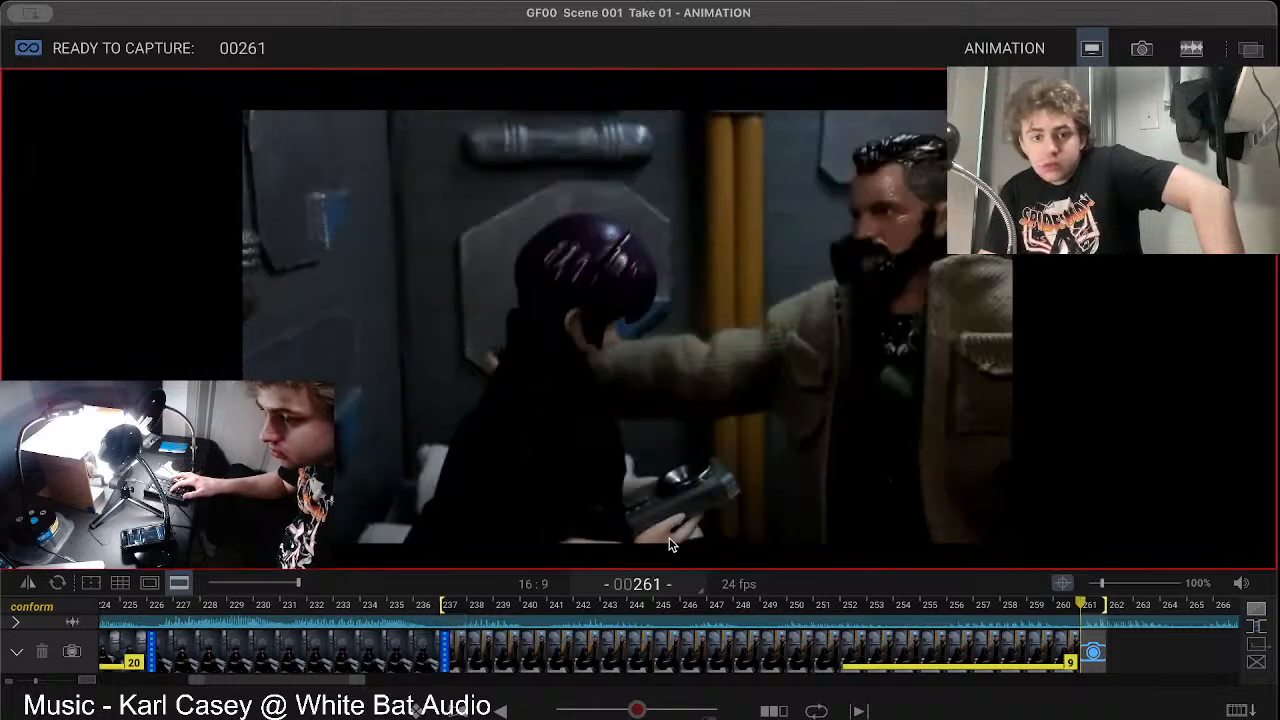
{"action": "key", "text": "3"}
{"action": "key", "text": "3"}
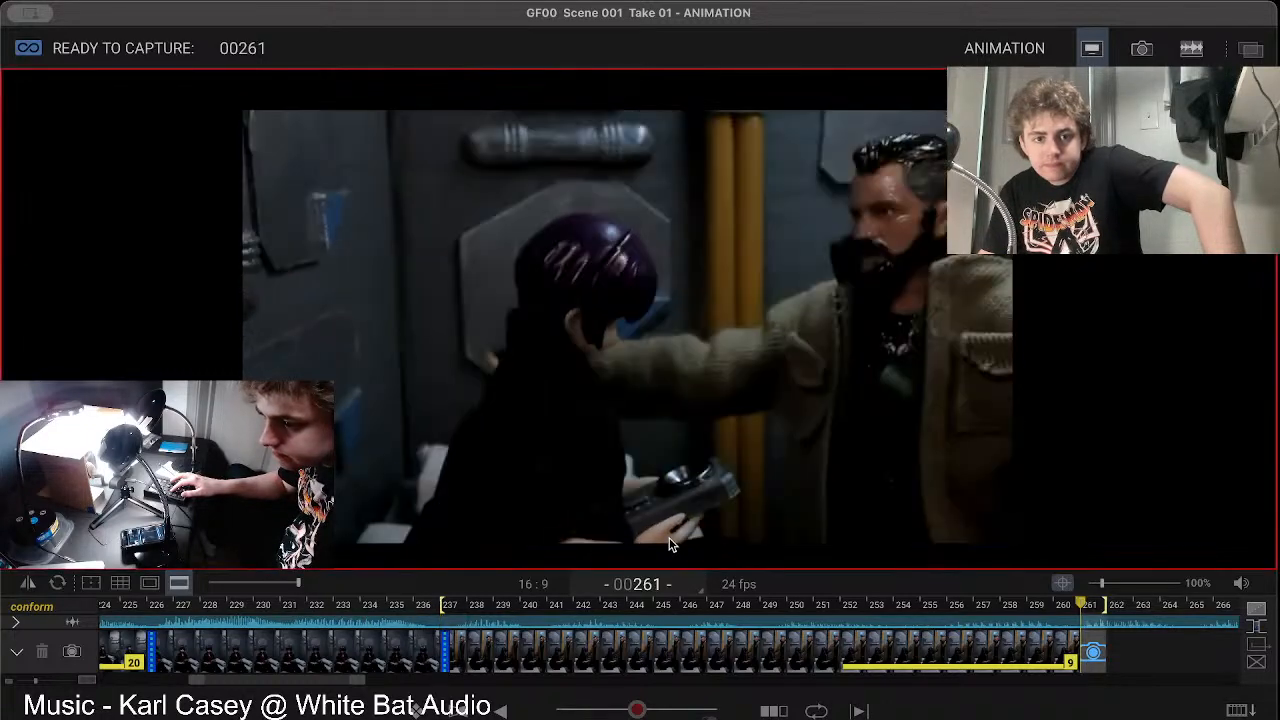
{"action": "key", "text": "3"}
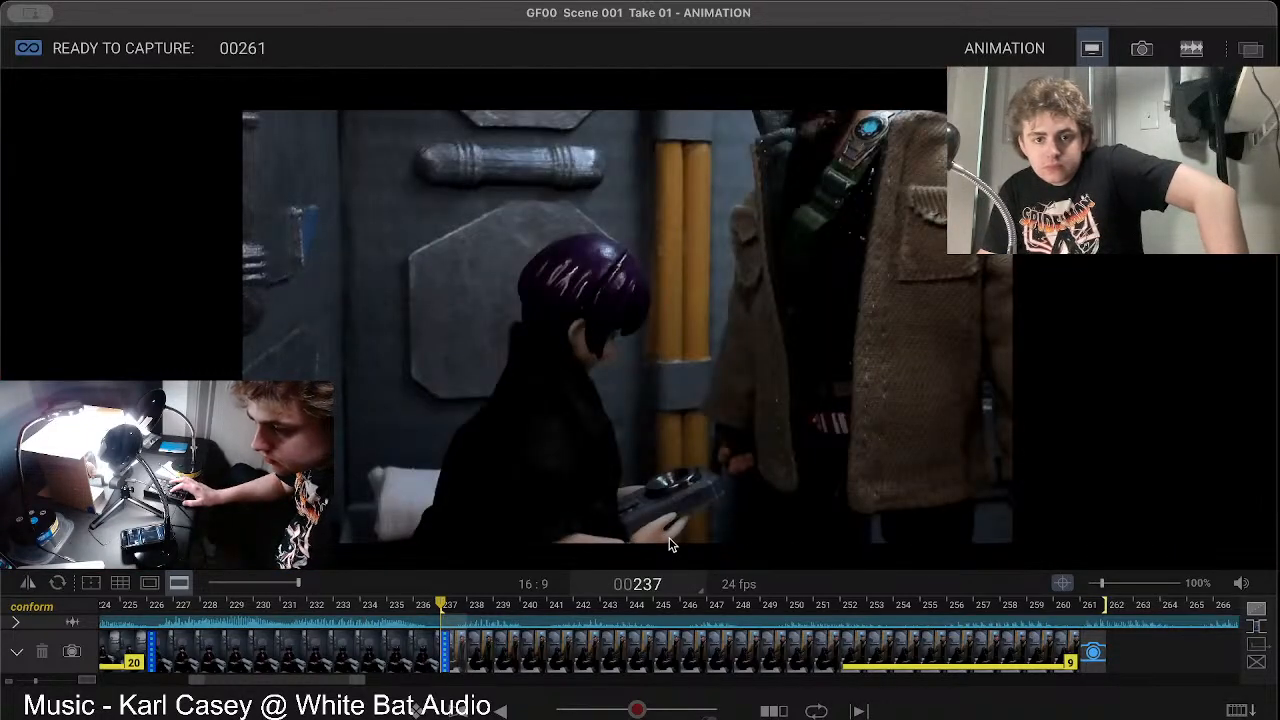
{"action": "key", "text": "3"}
{"action": "key", "text": "3"}
{"action": "key", "text": "3"}
{"action": "key", "text": "3"}
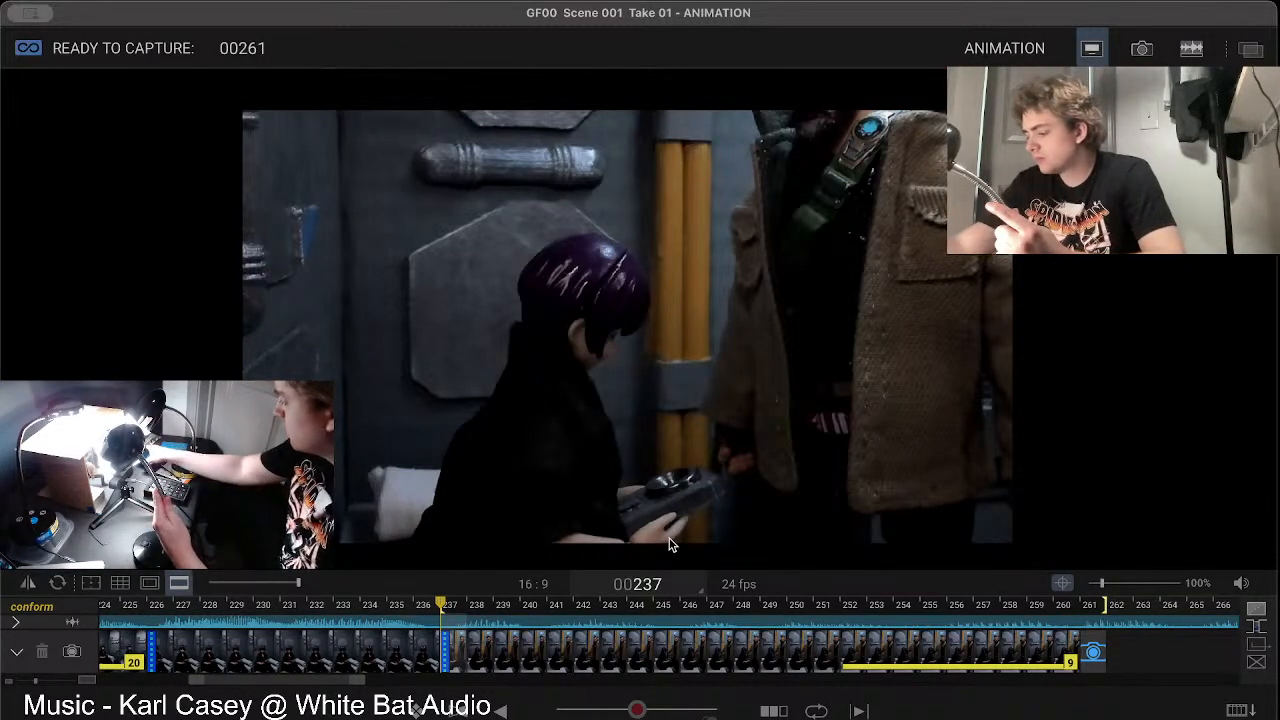
{"action": "key", "text": "3"}
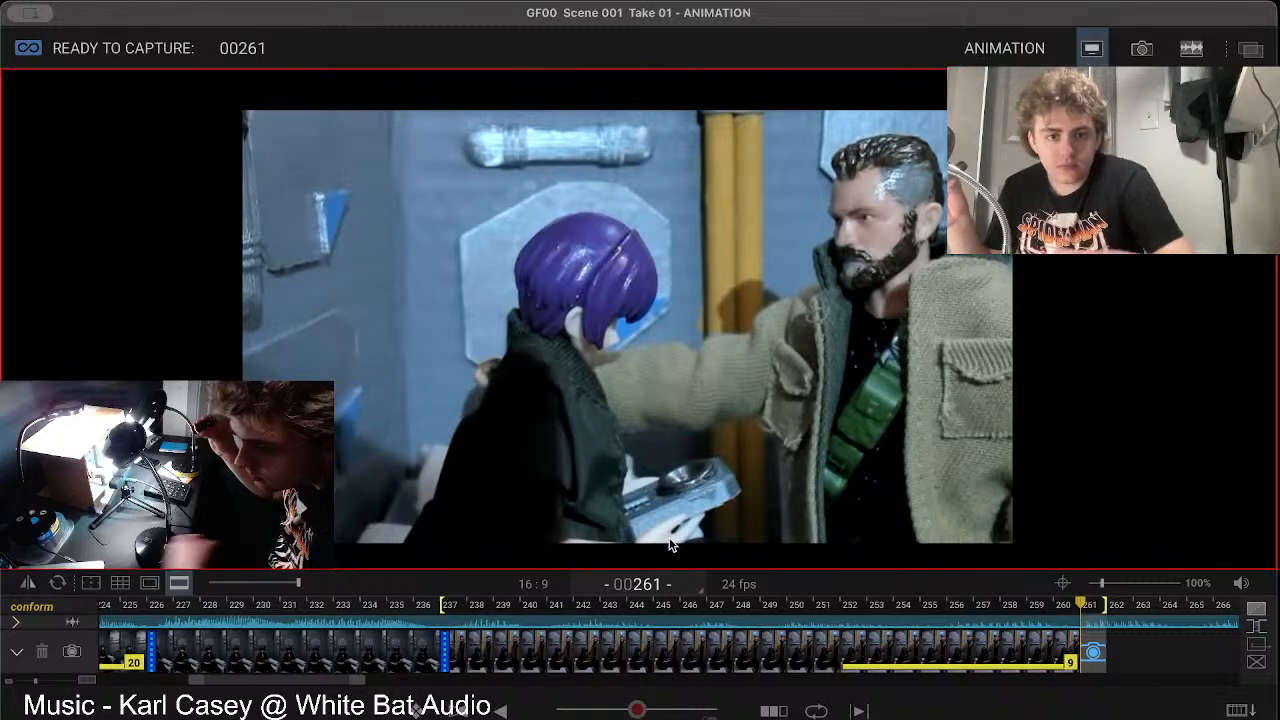
Step: Reopen the focus controls, test several focus positions on the two figures, and set the focus to 7270
{"action": "mouse_move", "coordinate": [708, 549]}
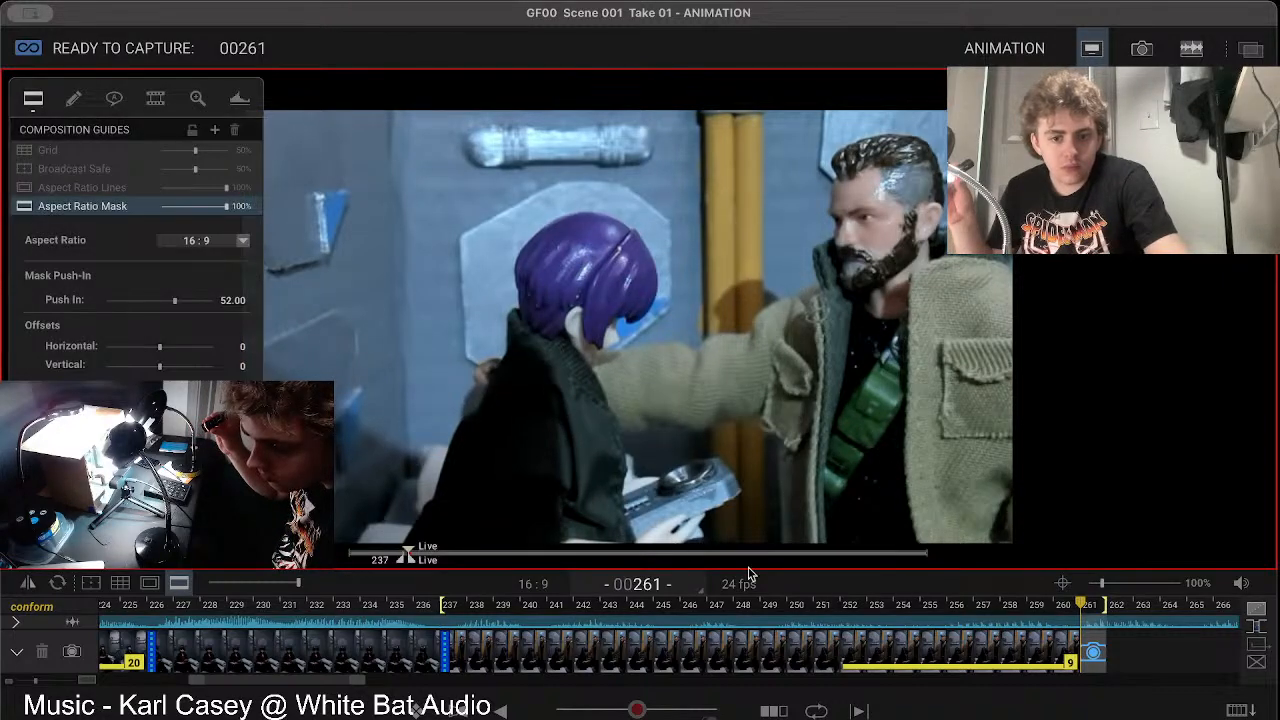
{"action": "left_click", "coordinate": [1063, 582]}
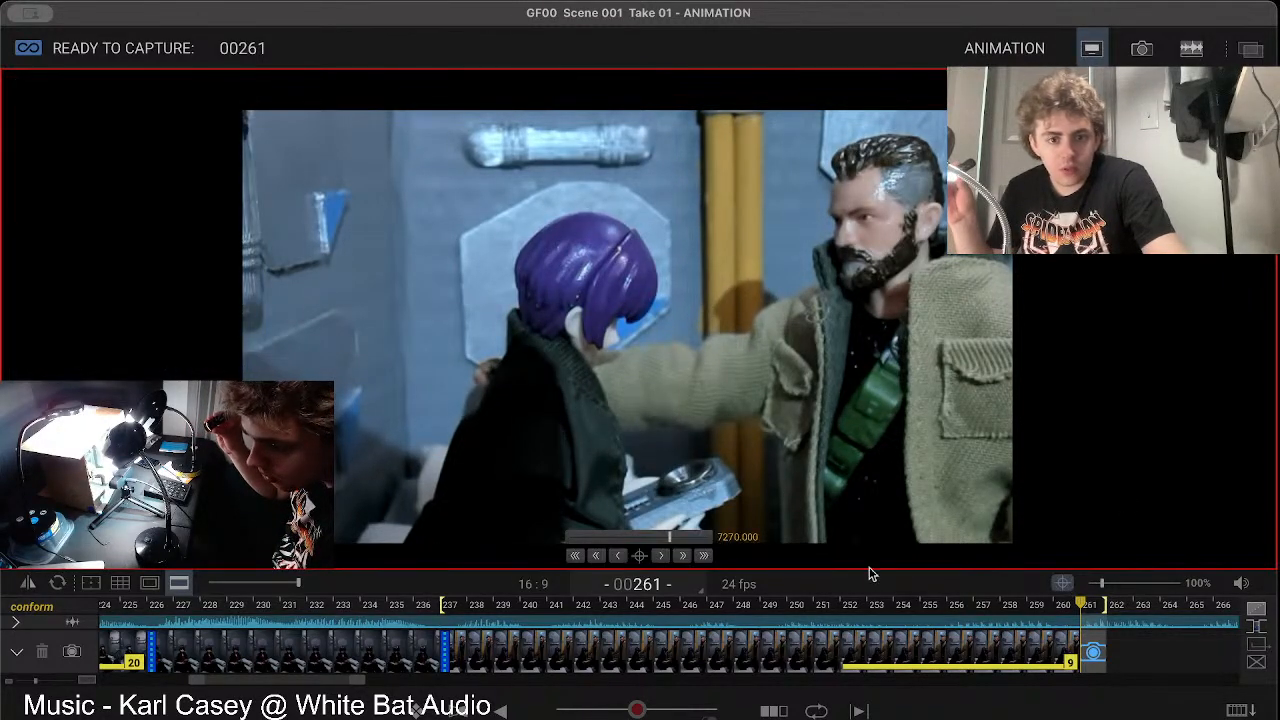
{"action": "left_click", "coordinate": [703, 555]}
{"action": "left_click_drag", "start_coordinate": [701, 540], "coordinate": [668, 541]}
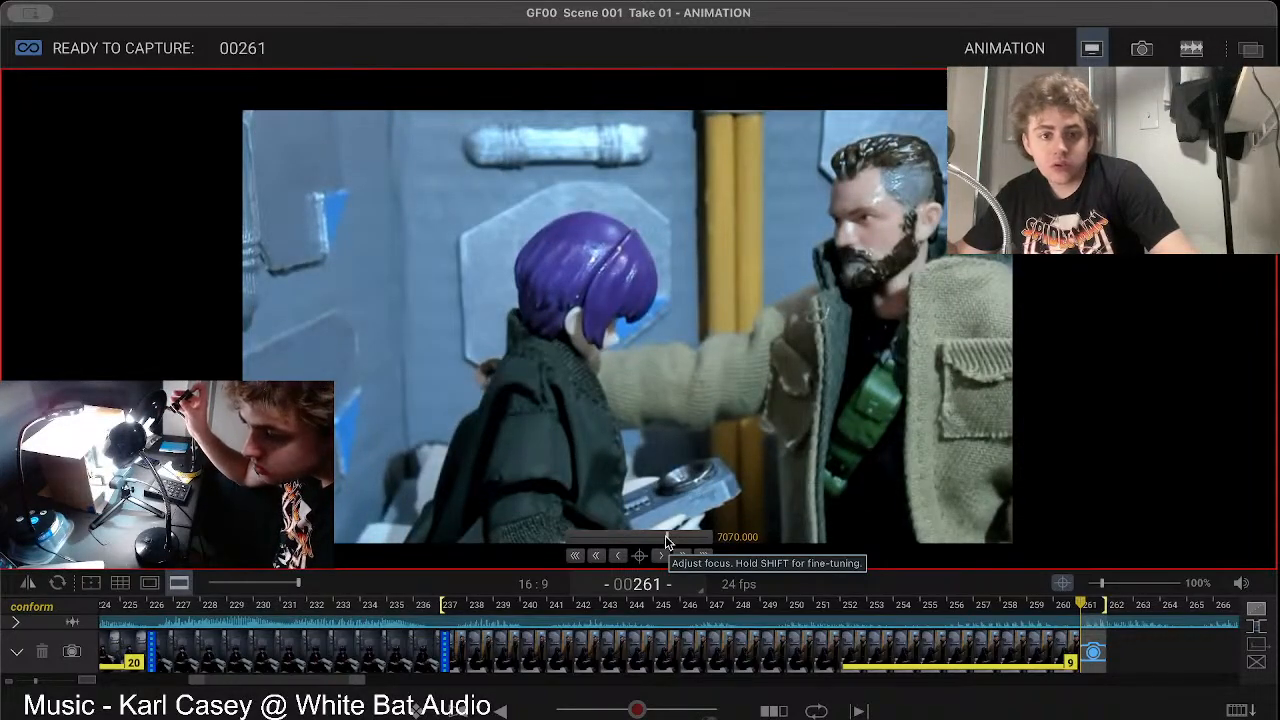
{"action": "mouse_move", "coordinate": [668, 538]}
{"action": "left_mouse_down"}
{"action": "mouse_move", "coordinate": [707, 537]}
{"action": "mouse_move", "coordinate": [601, 541]}
{"action": "mouse_move", "coordinate": [653, 543]}
{"action": "left_mouse_up"}
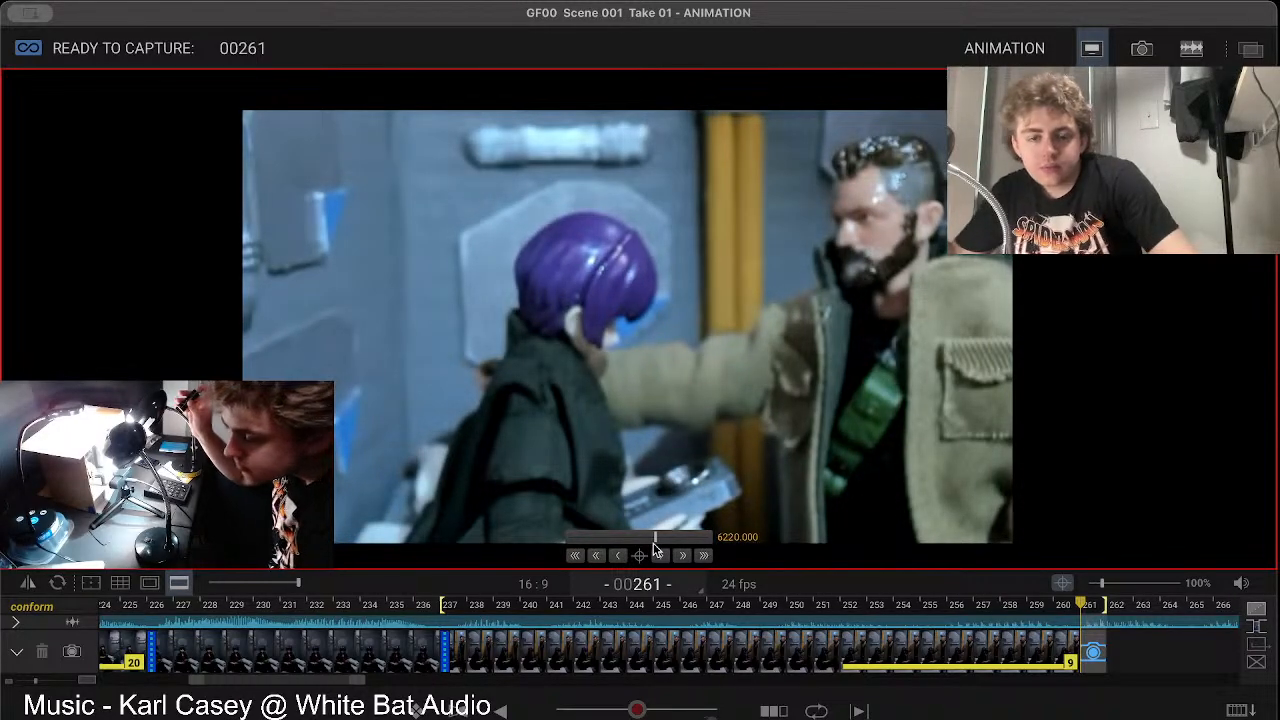
{"action": "left_click", "coordinate": [667, 541]}
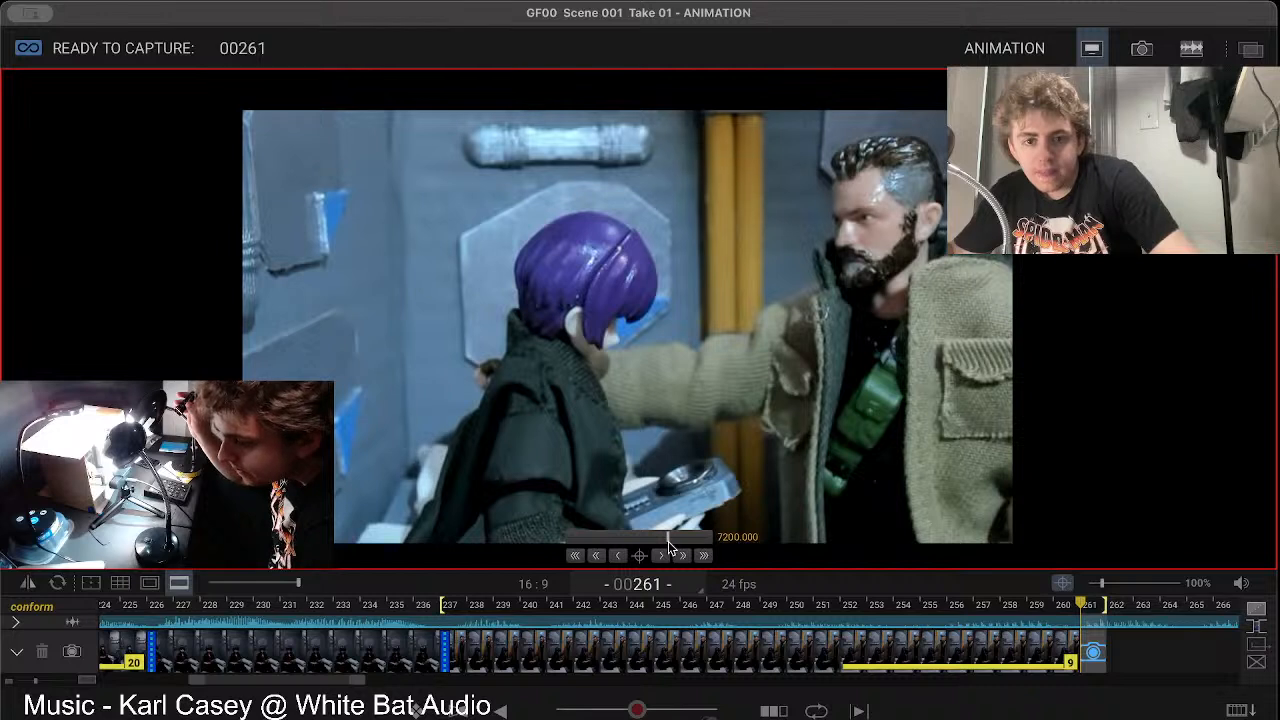
{"action": "left_click", "coordinate": [679, 541]}
{"action": "left_click", "coordinate": [669, 541]}
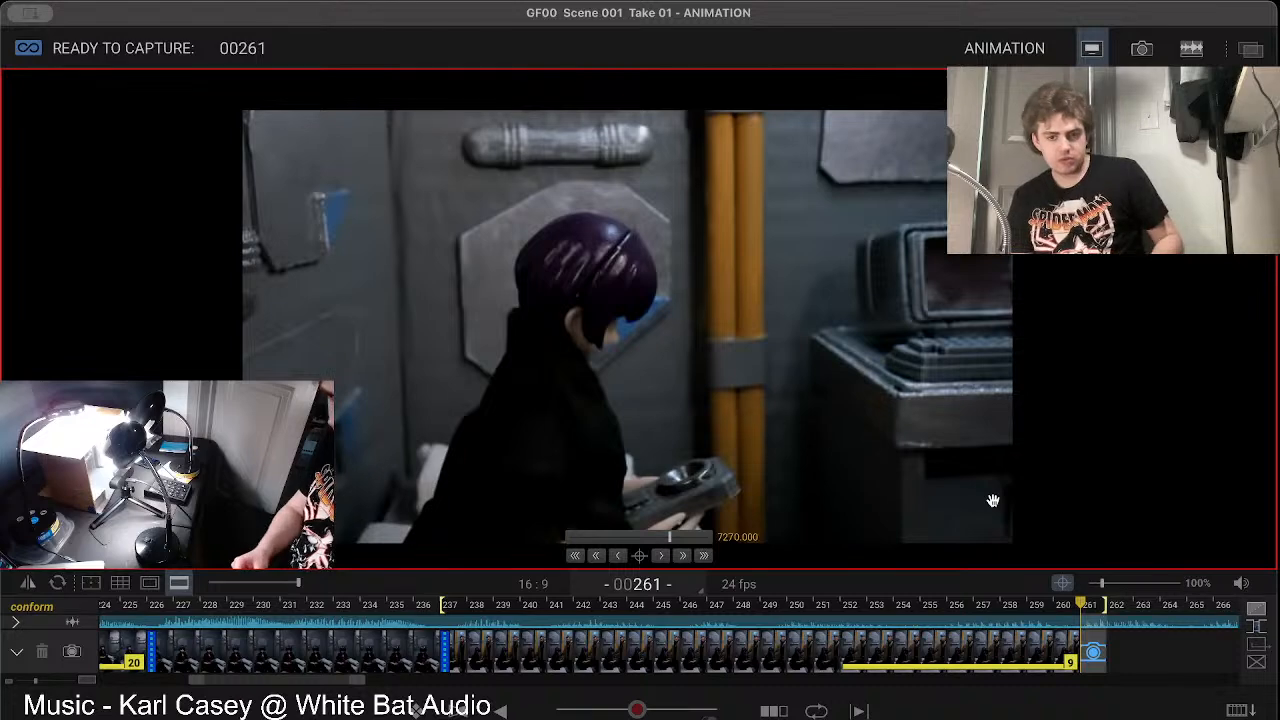
Step: Draw a white curved arrow over the live view, pointing from the yellow pipes to the computer console, and compare it with frame 260
{"action": "key", "text": "0"}
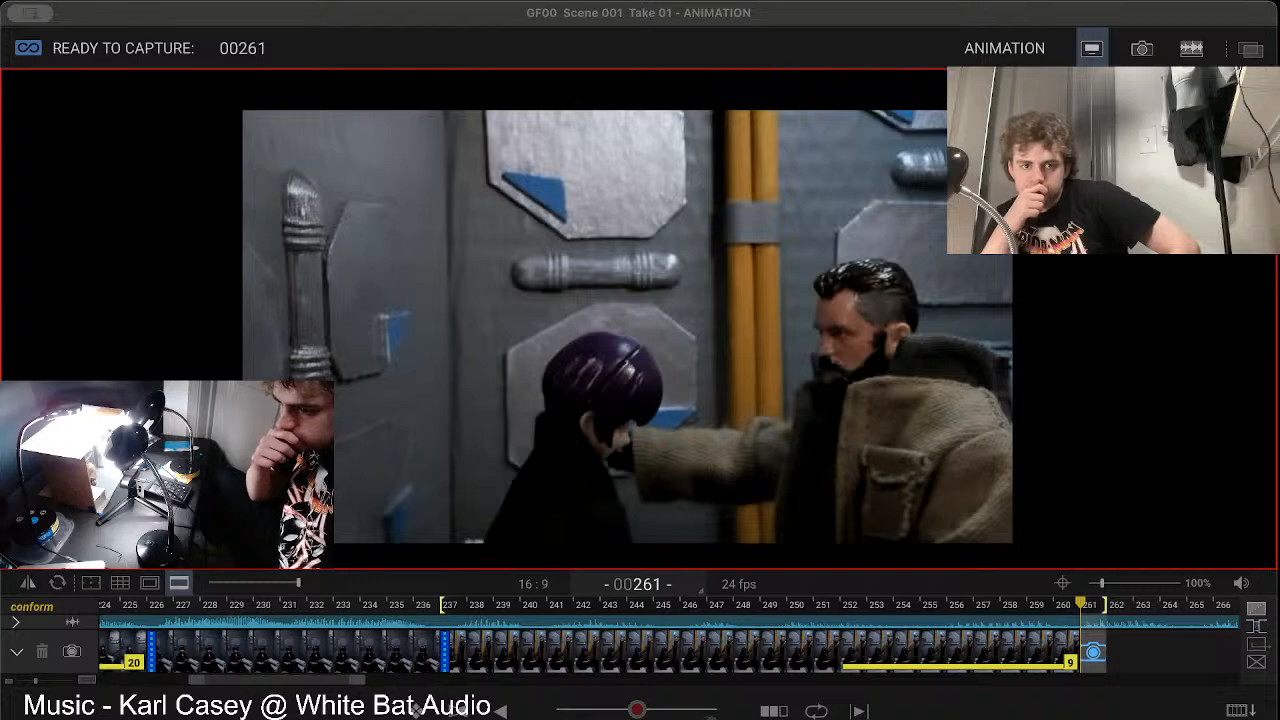
{"action": "left_click", "coordinate": [1105, 476]}
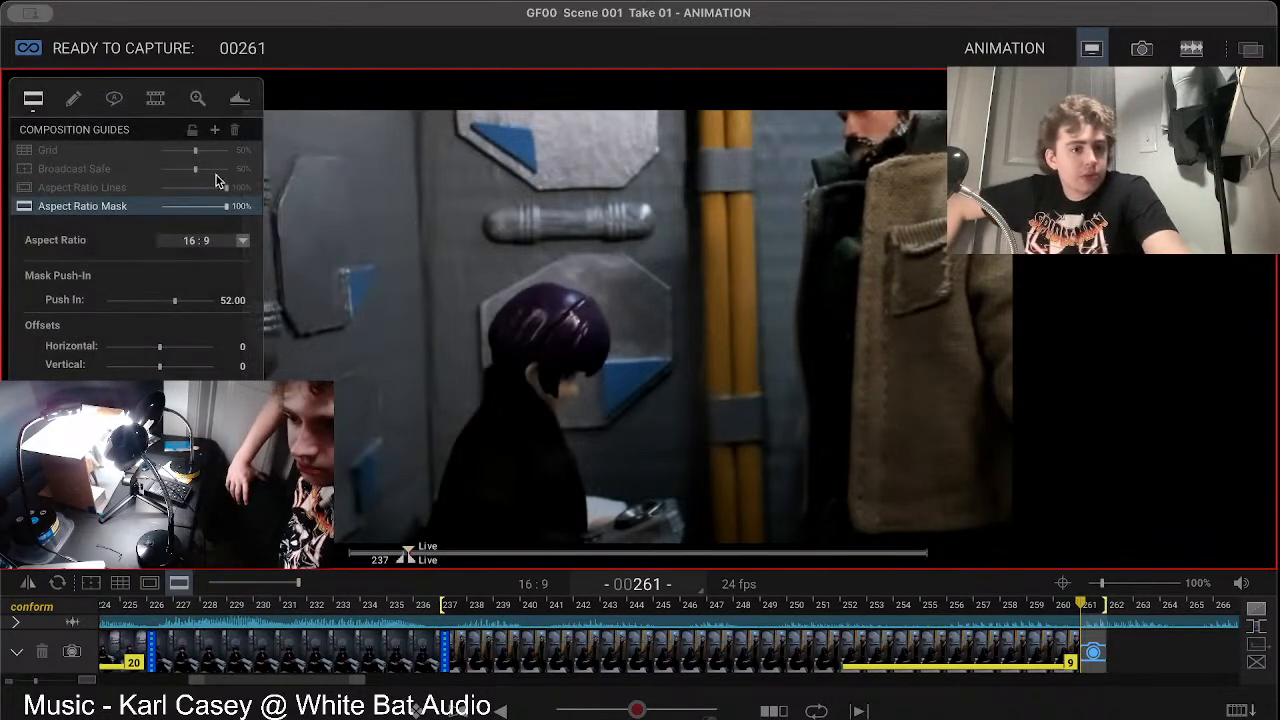
{"action": "left_click", "coordinate": [75, 98]}
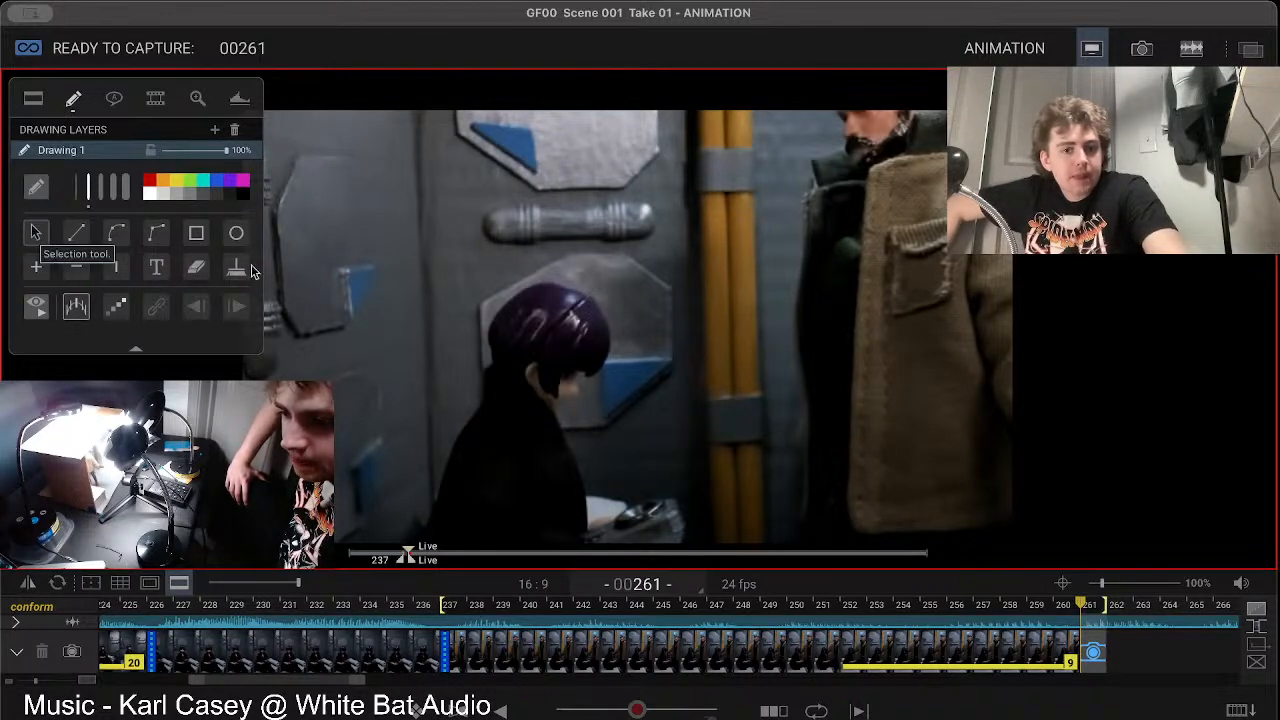
{"action": "mouse_move", "coordinate": [744, 298]}
{"action": "left_mouse_down"}
{"action": "mouse_move", "coordinate": [823, 318]}
{"action": "mouse_move", "coordinate": [885, 393]}
{"action": "mouse_move", "coordinate": [884, 345]}
{"action": "left_mouse_up"}
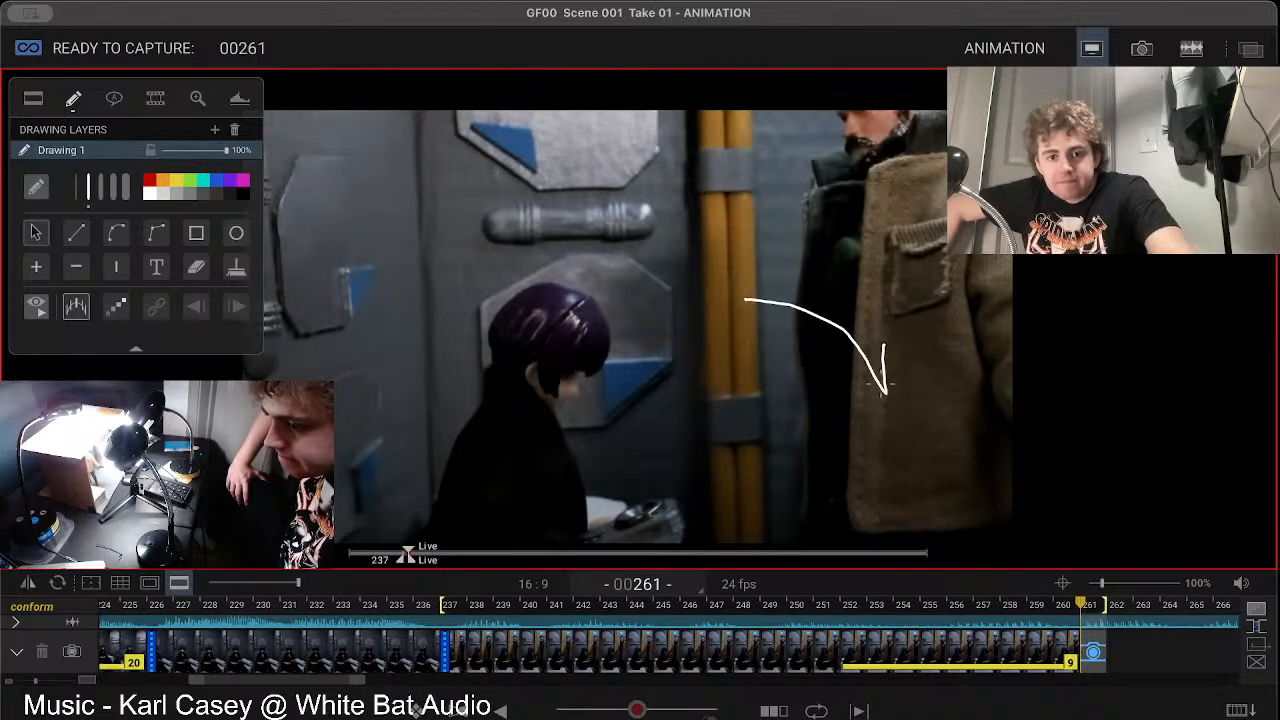
{"action": "left_click_drag", "start_coordinate": [884, 392], "coordinate": [828, 385]}
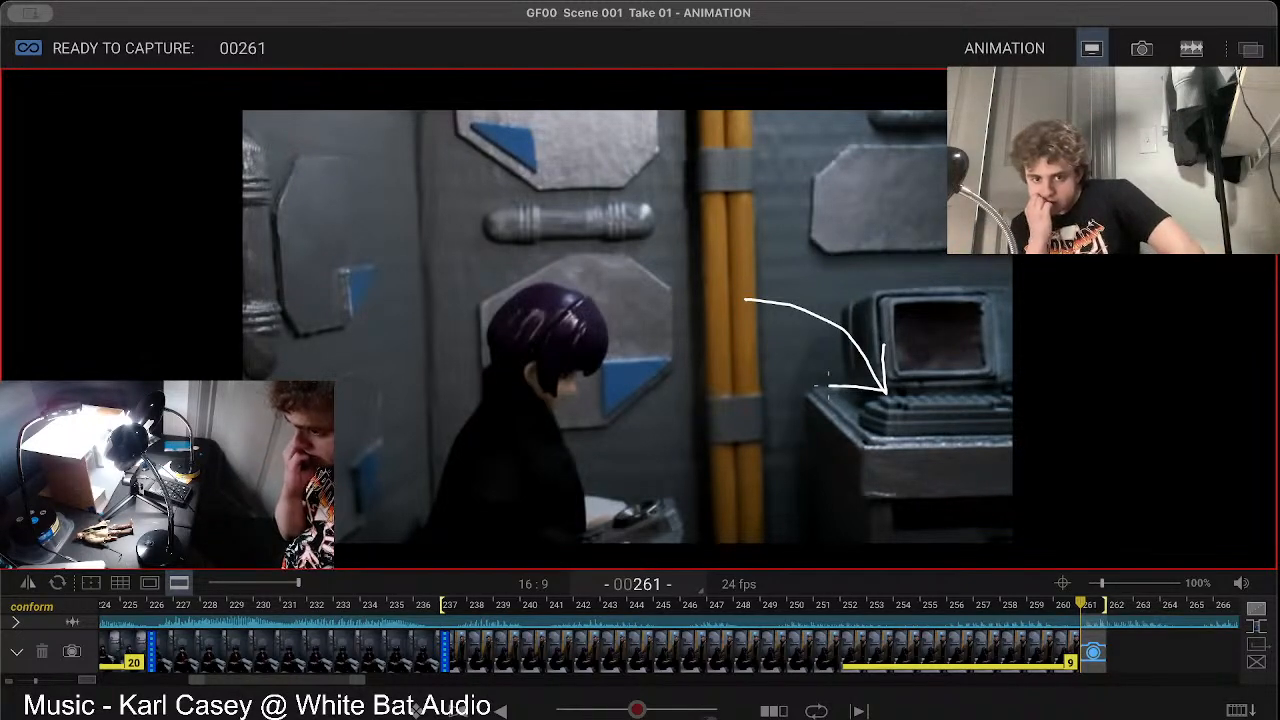
{"action": "key", "text": "Left"}
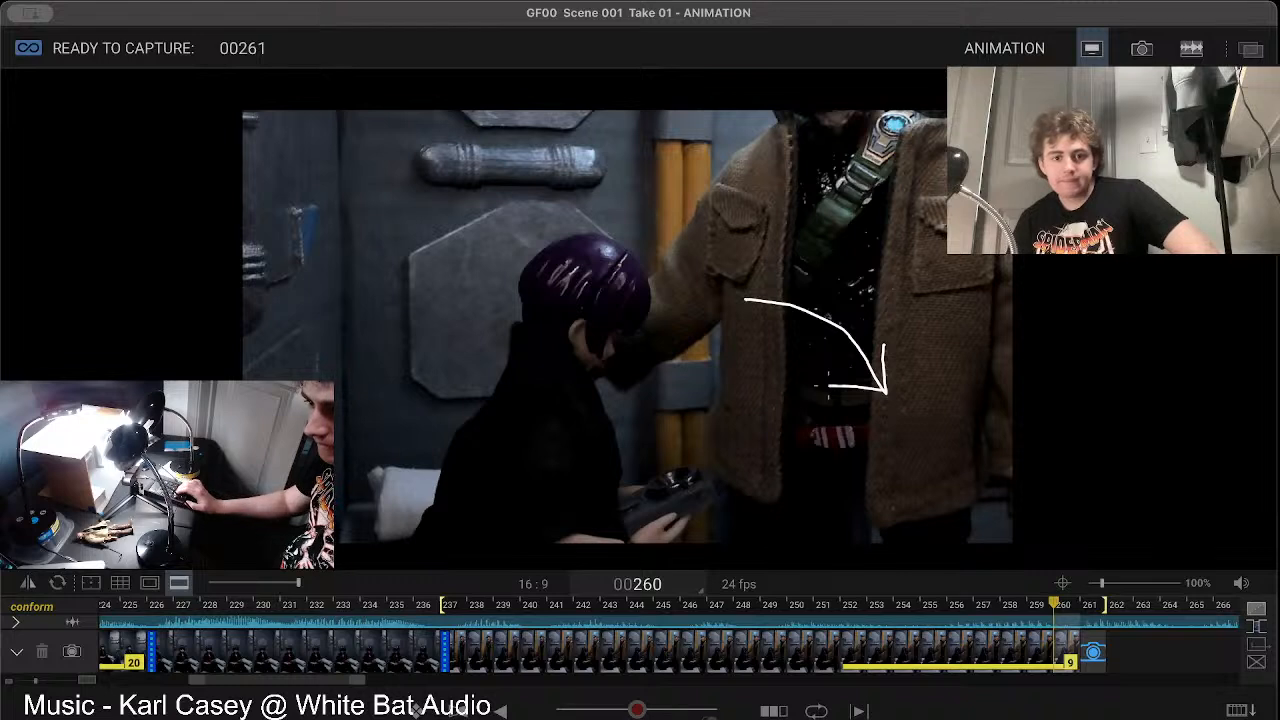
{"action": "key", "text": "Right"}
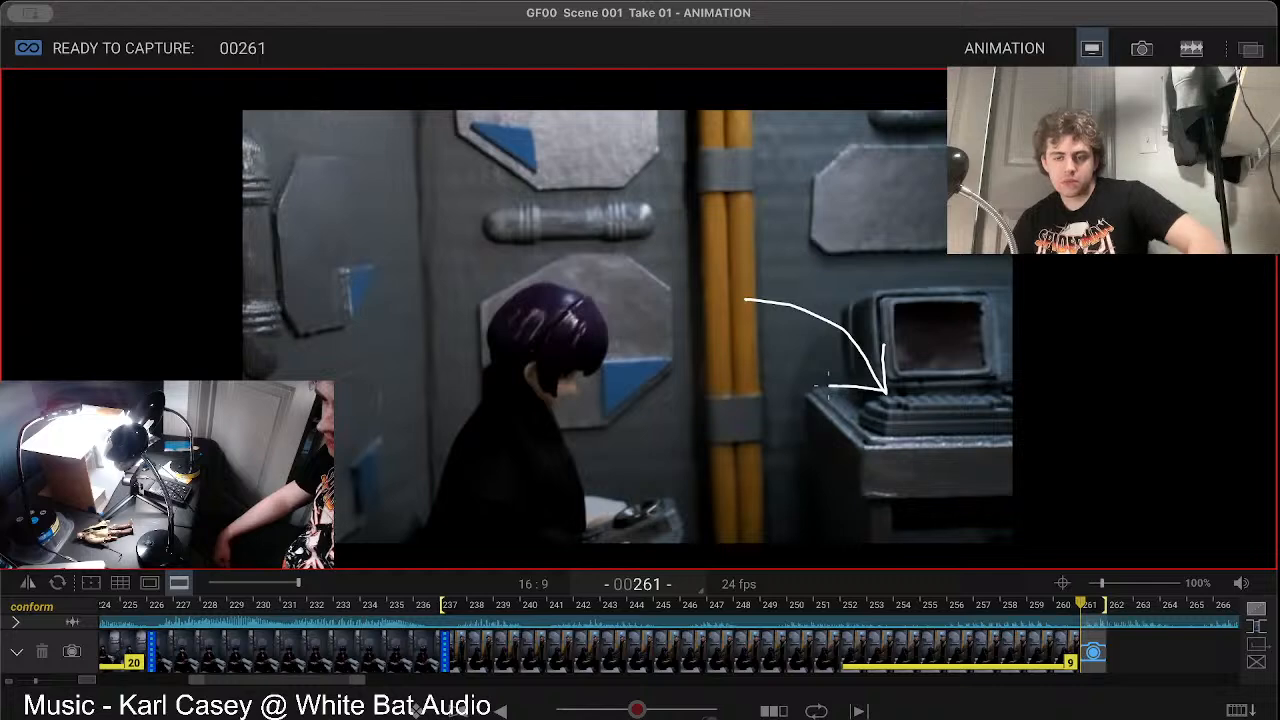
Step: In the audio workspace, shift the dialogue clip that begins at frame 261 to start at frame 268, and move the playhead there
{"action": "left_click", "coordinate": [1191, 49]}
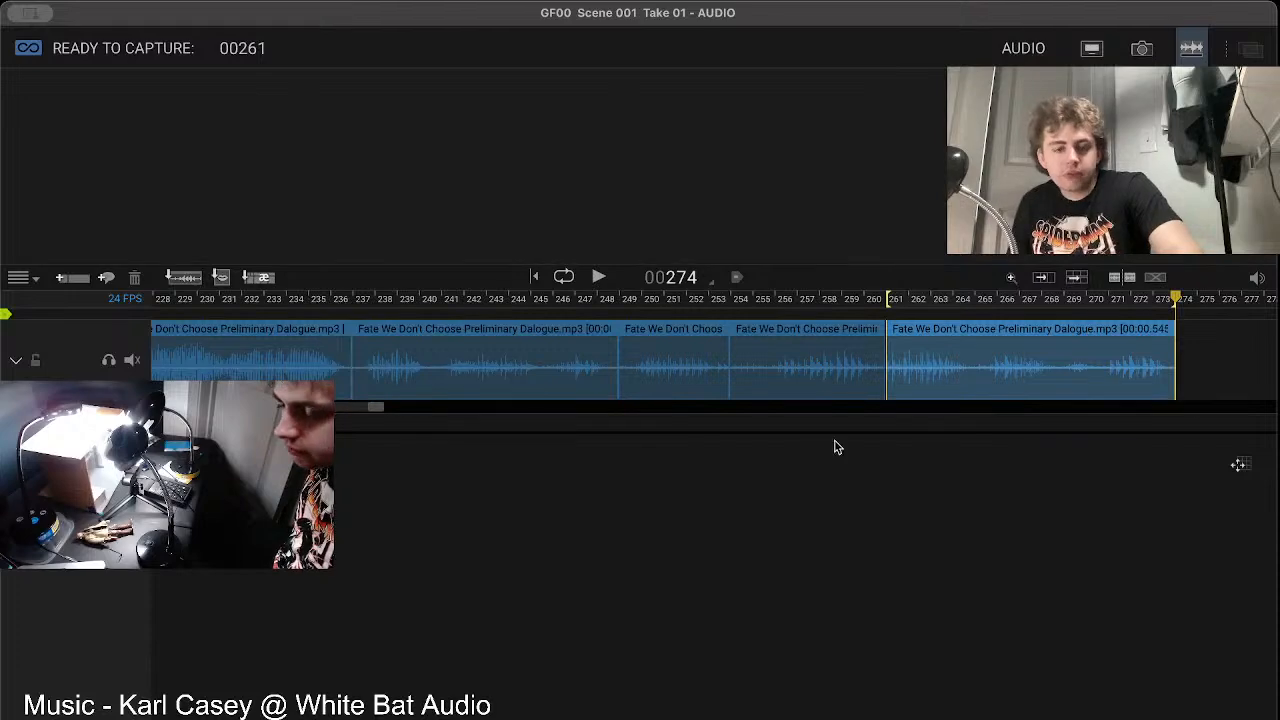
{"action": "scroll", "coordinate": [360, 417], "scroll_direction": "right", "scroll_amount": 5}
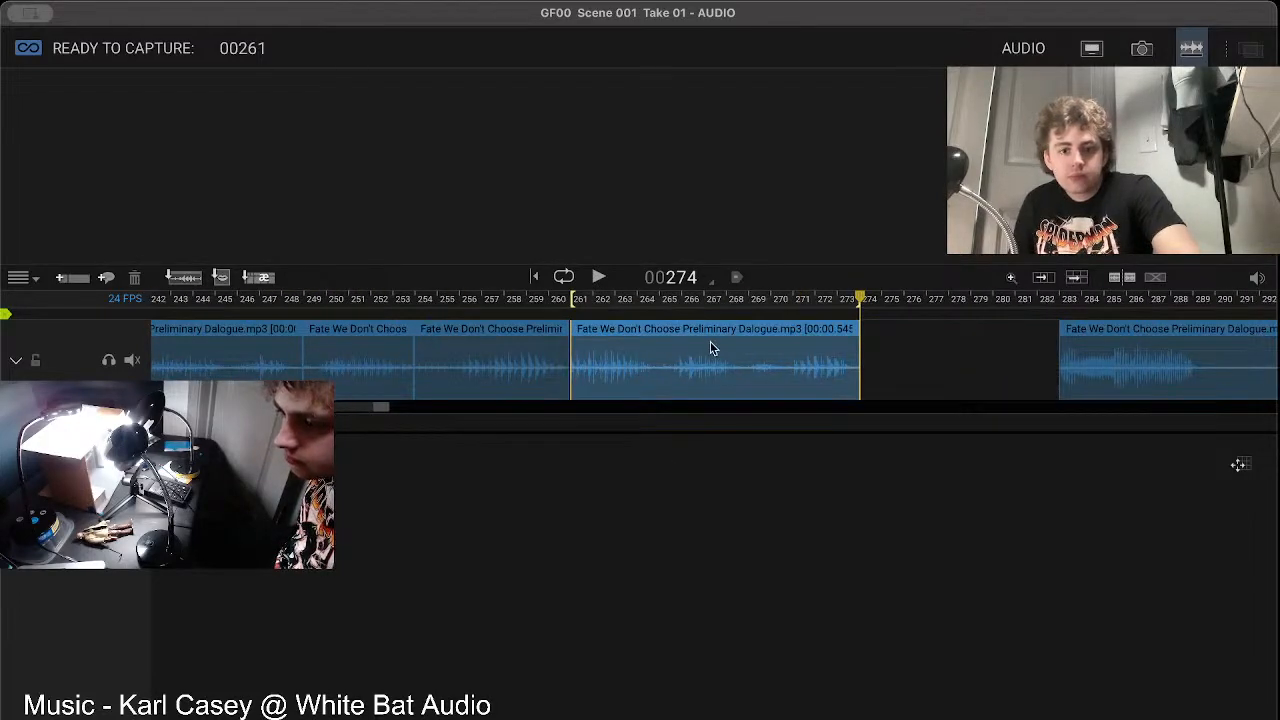
{"action": "left_click_drag", "start_coordinate": [736, 334], "coordinate": [897, 357]}
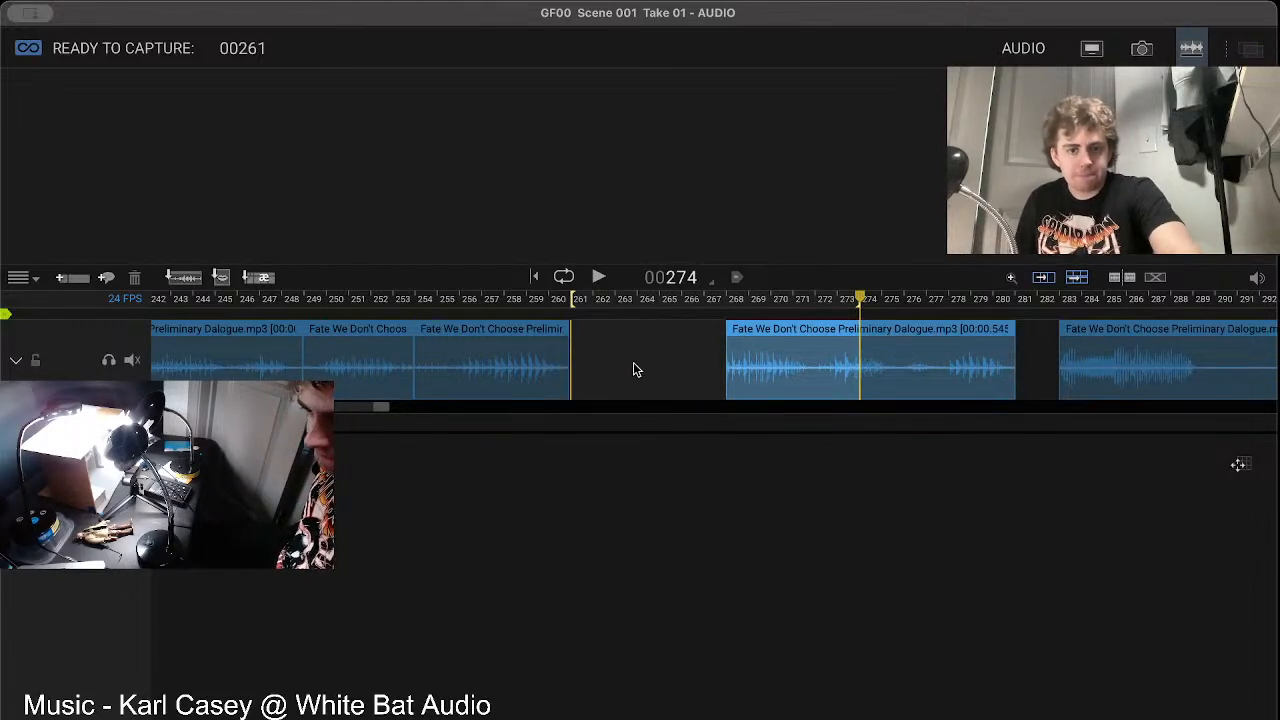
{"action": "left_click", "coordinate": [604, 339]}
{"action": "left_click_drag", "start_coordinate": [585, 314], "coordinate": [726, 308]}
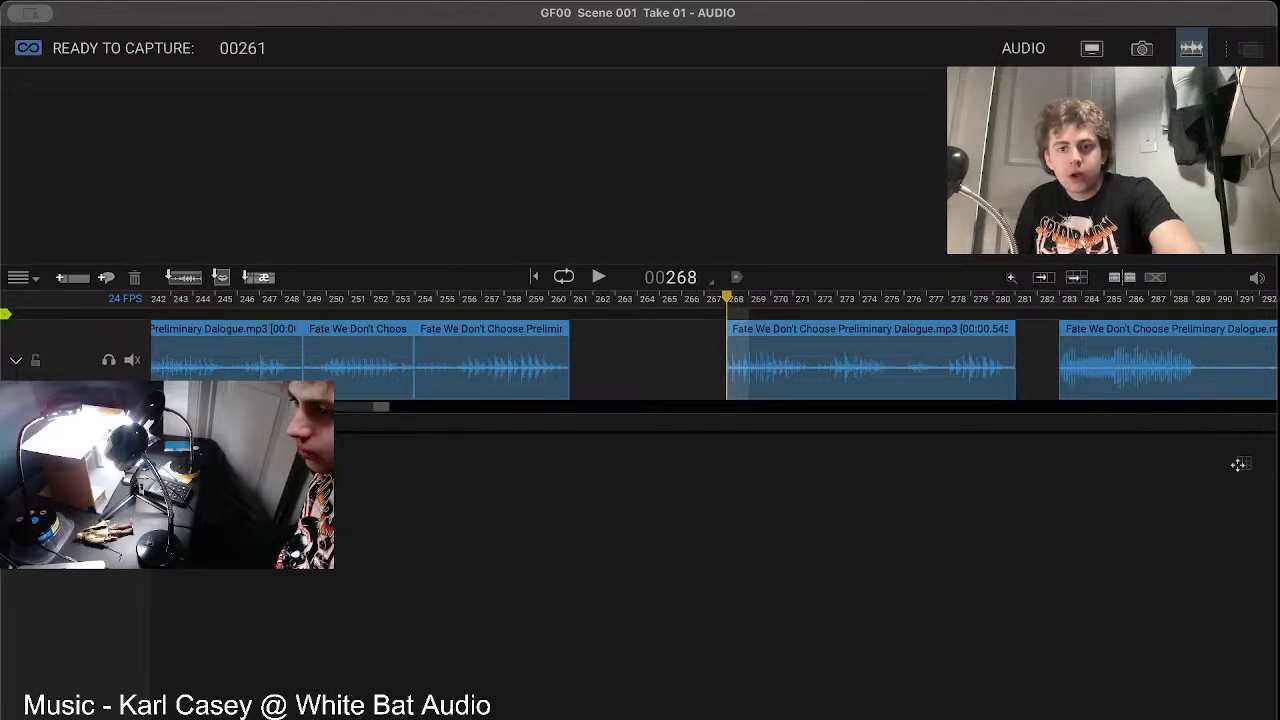
Step: Return to the animation workspace, clear the arrow from the Drawing 1 layer, and go back to the composition guides
{"action": "left_click", "coordinate": [1091, 48]}
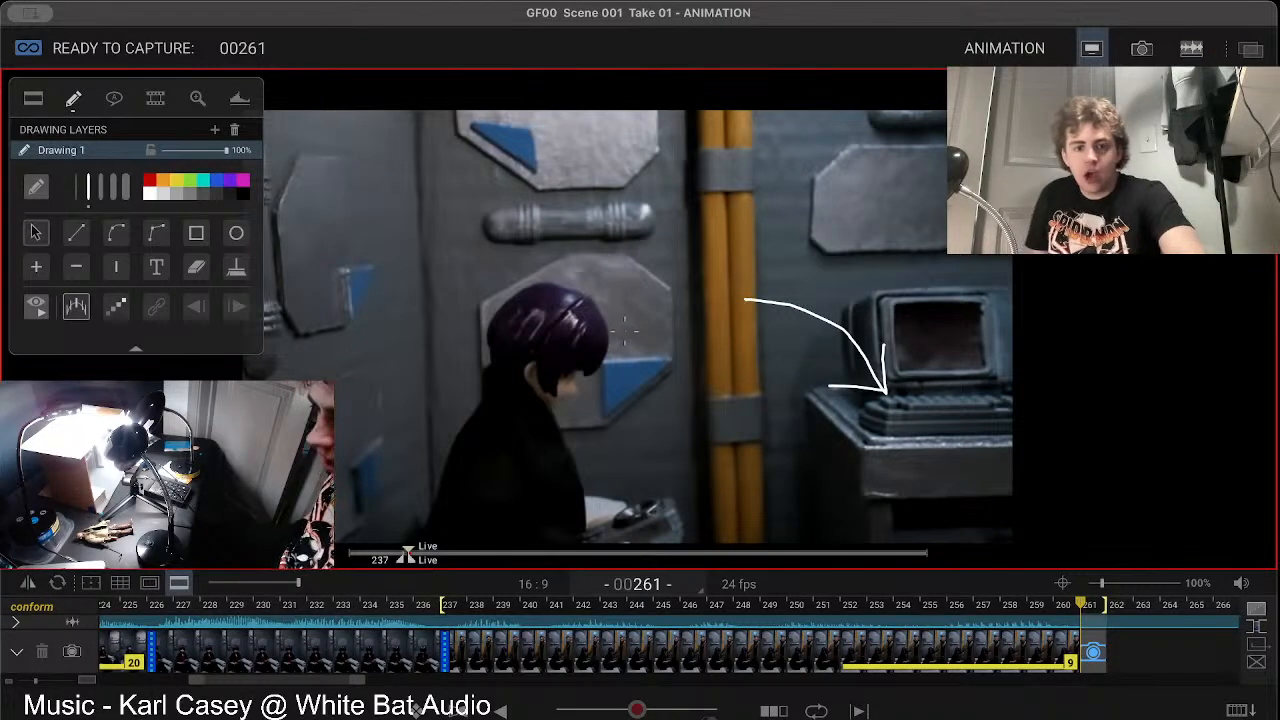
{"action": "left_click", "coordinate": [237, 267]}
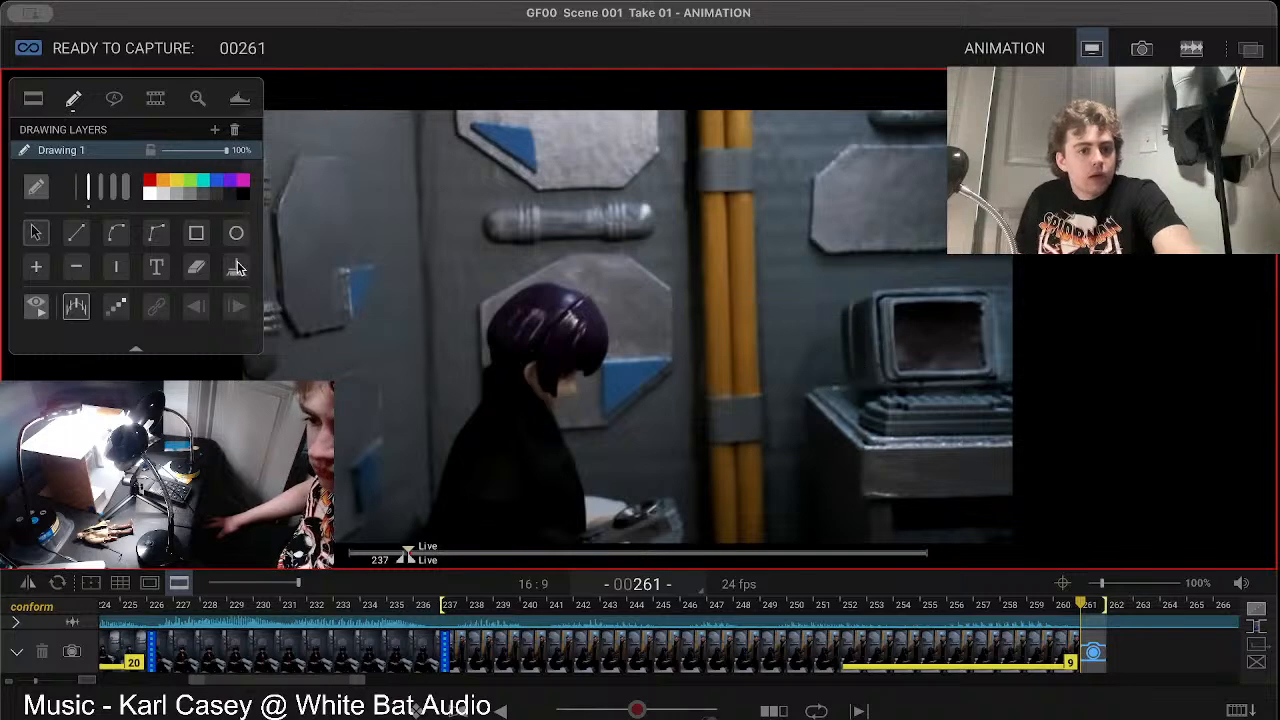
{"action": "left_click", "coordinate": [30, 98]}
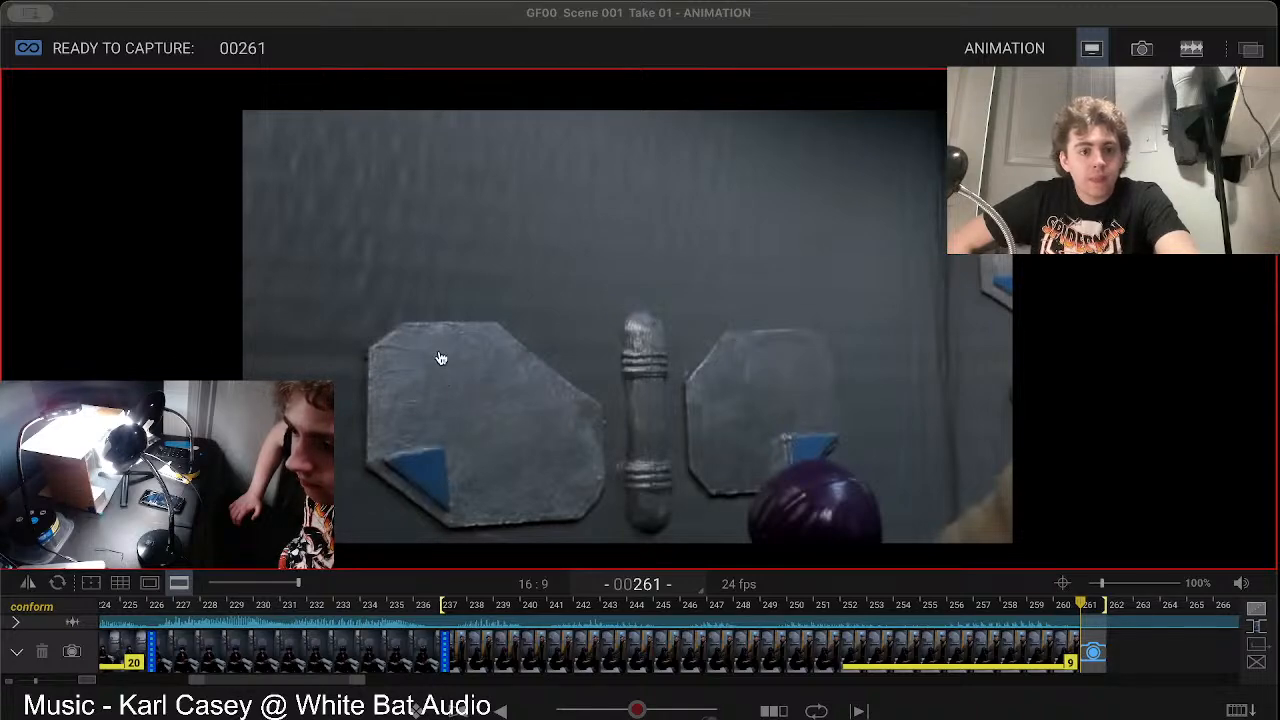
Step: Switch to the neighbouring desktop space
{"action": "key", "text": "ctrl+Right"}
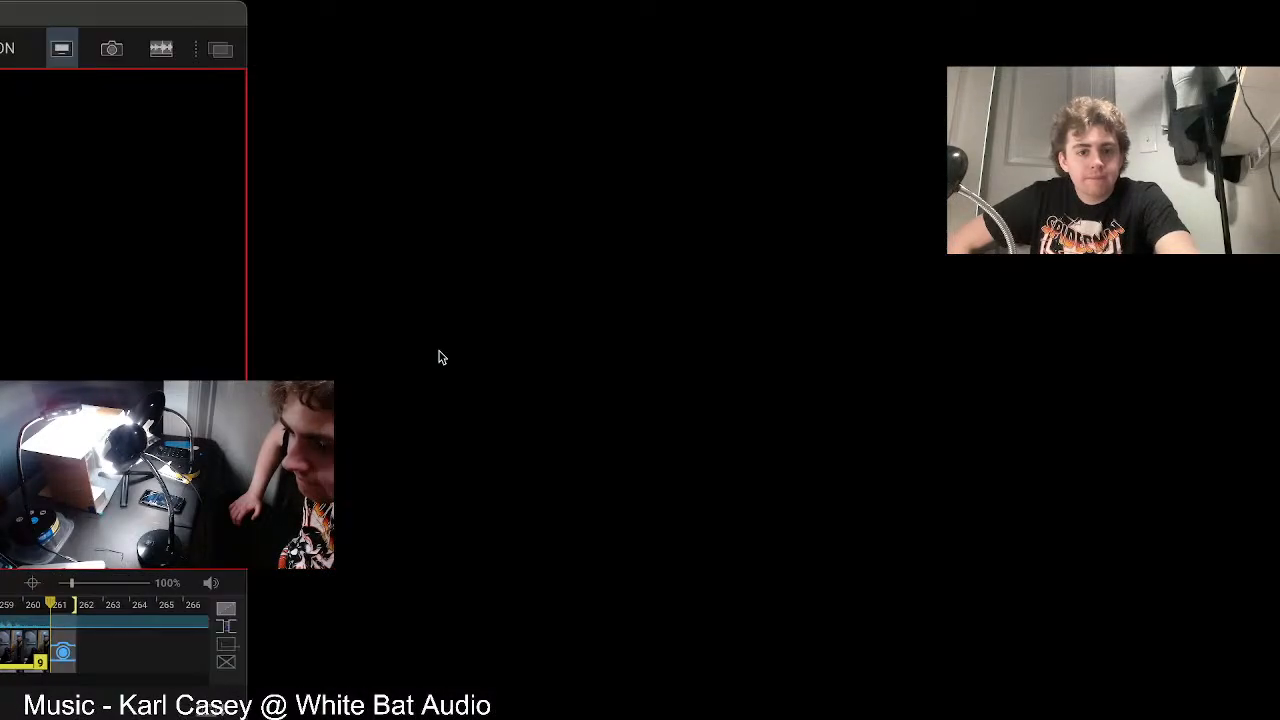